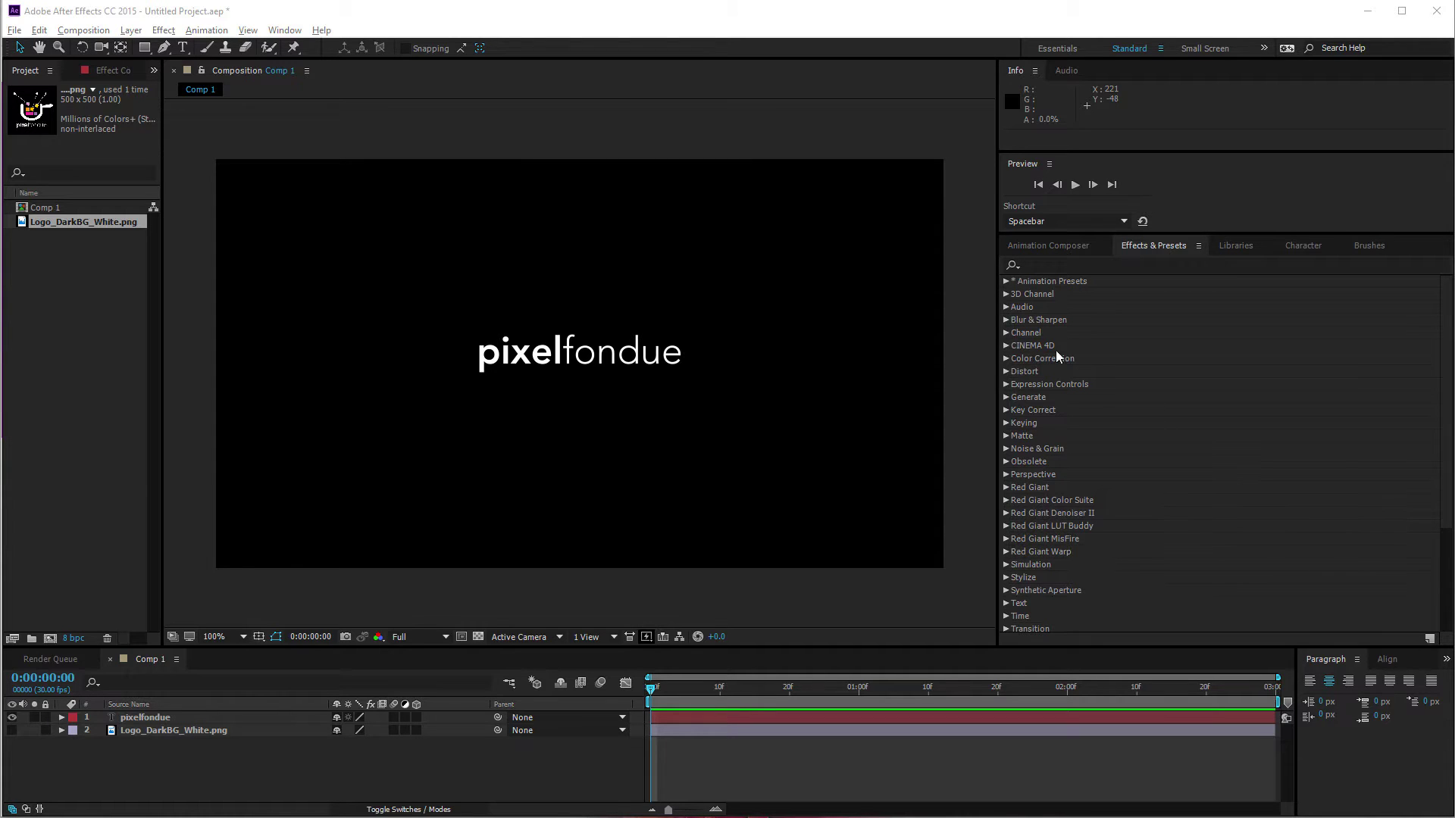
# Look through the built-in Text animation presets, including Animate Out, and collapse the Animation Presets group.
pyautogui.click(1006, 281)
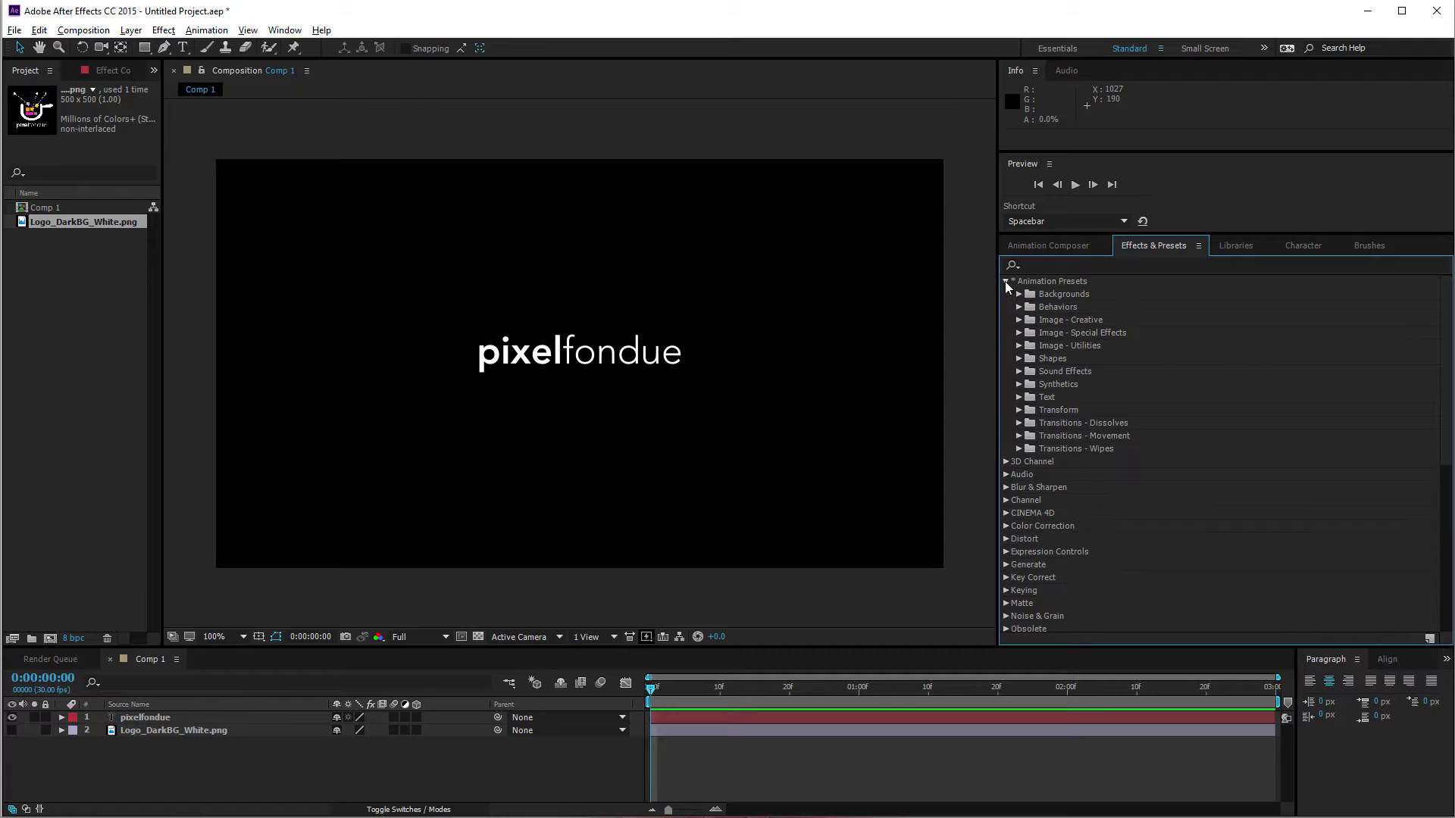
pyautogui.click(1018, 396)
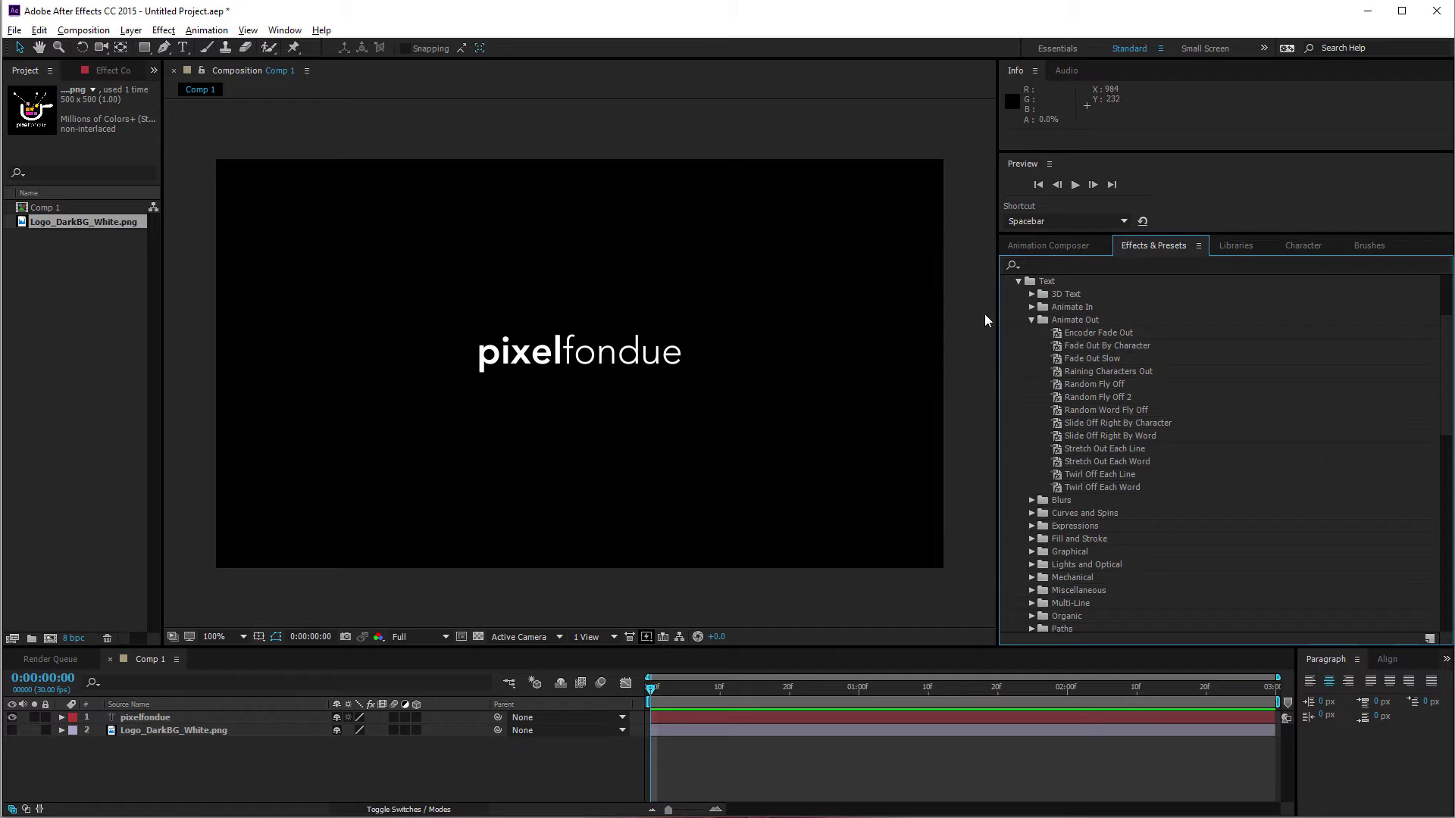
pyautogui.scroll(3, 1066, 380)
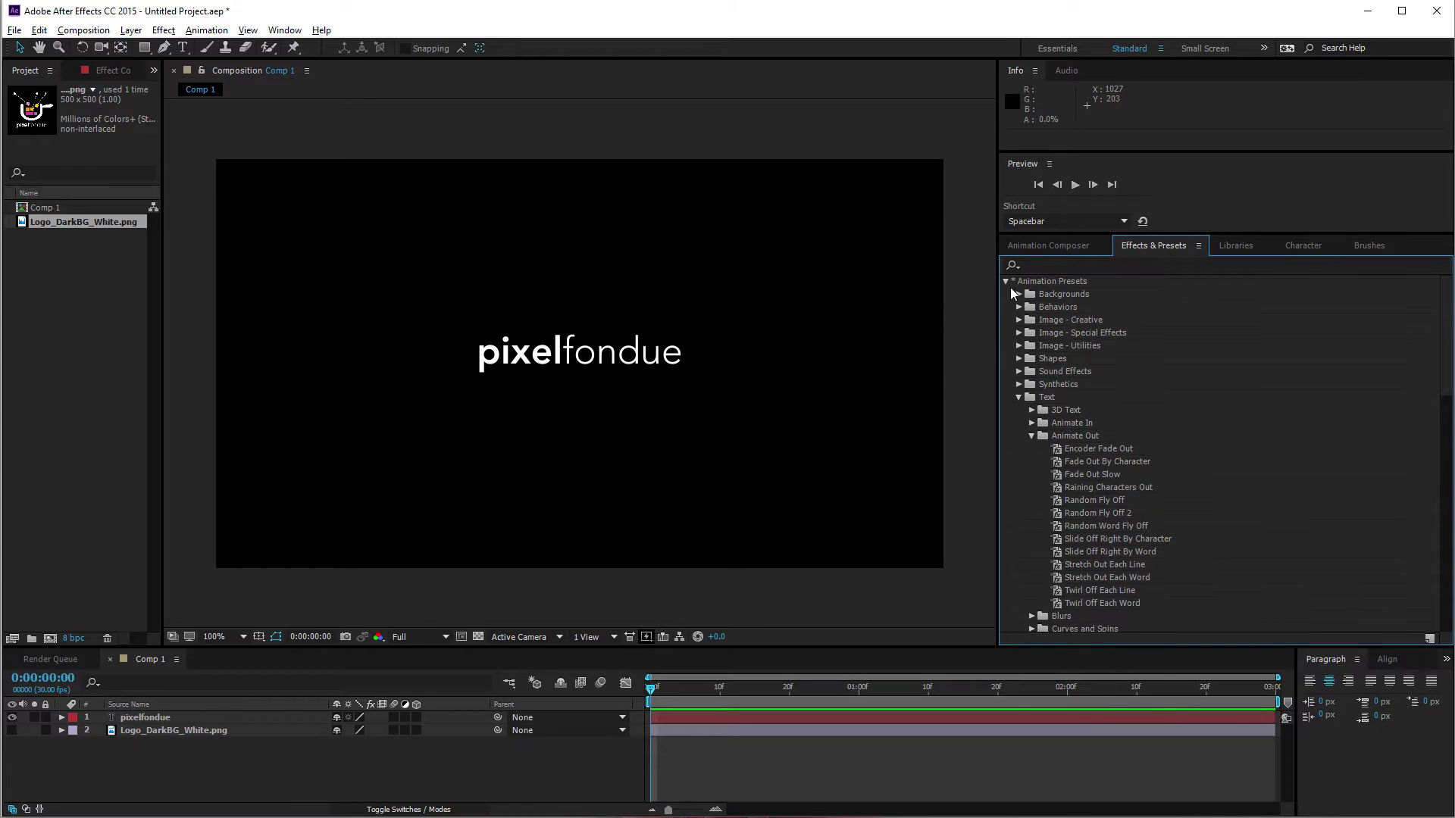
pyautogui.click(1004, 280)
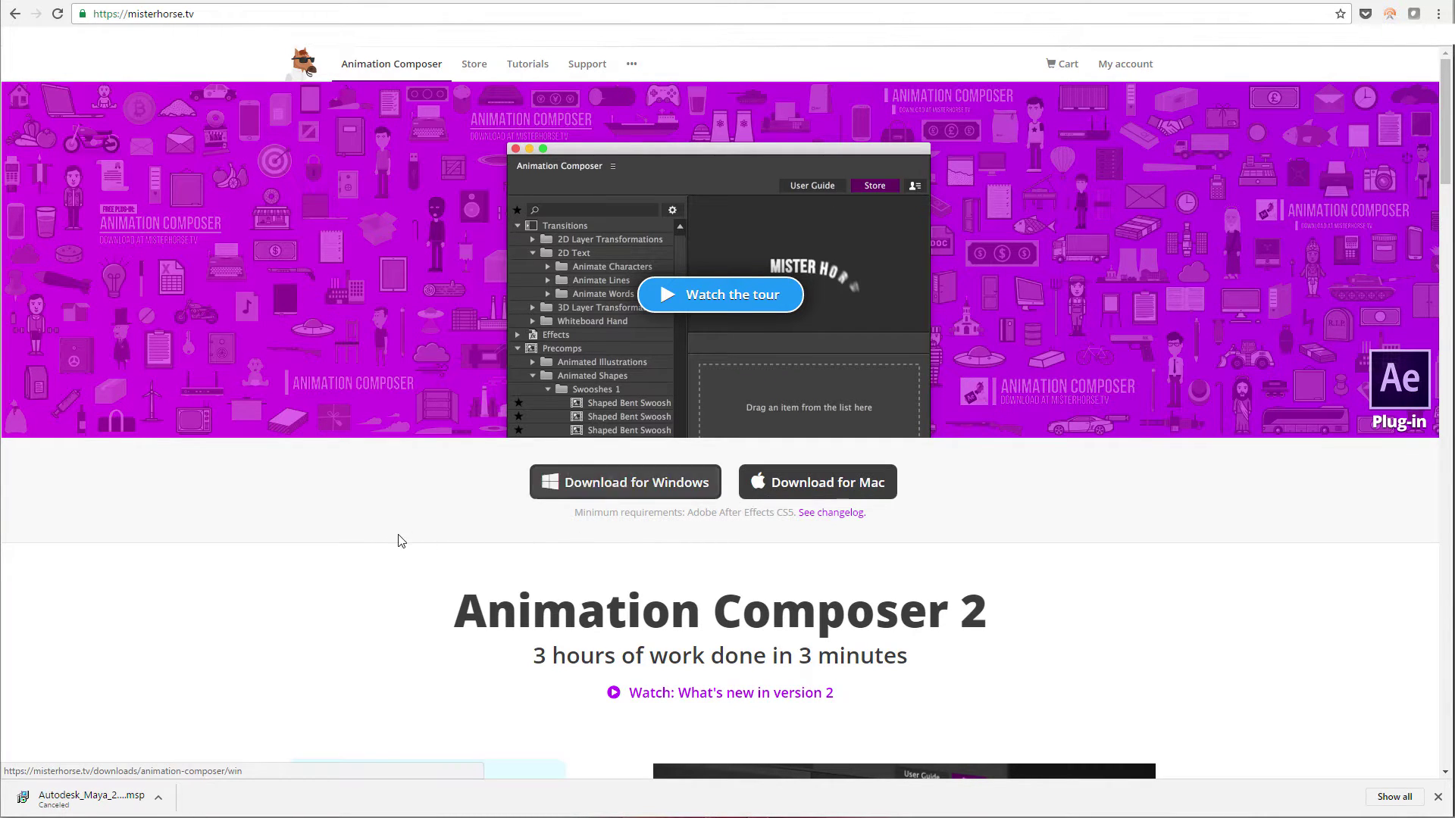
# In the web browser, review the Animation Composer 2 product page on misterhorse.tv and open its store.
pyautogui.scroll(-3, 398, 542)
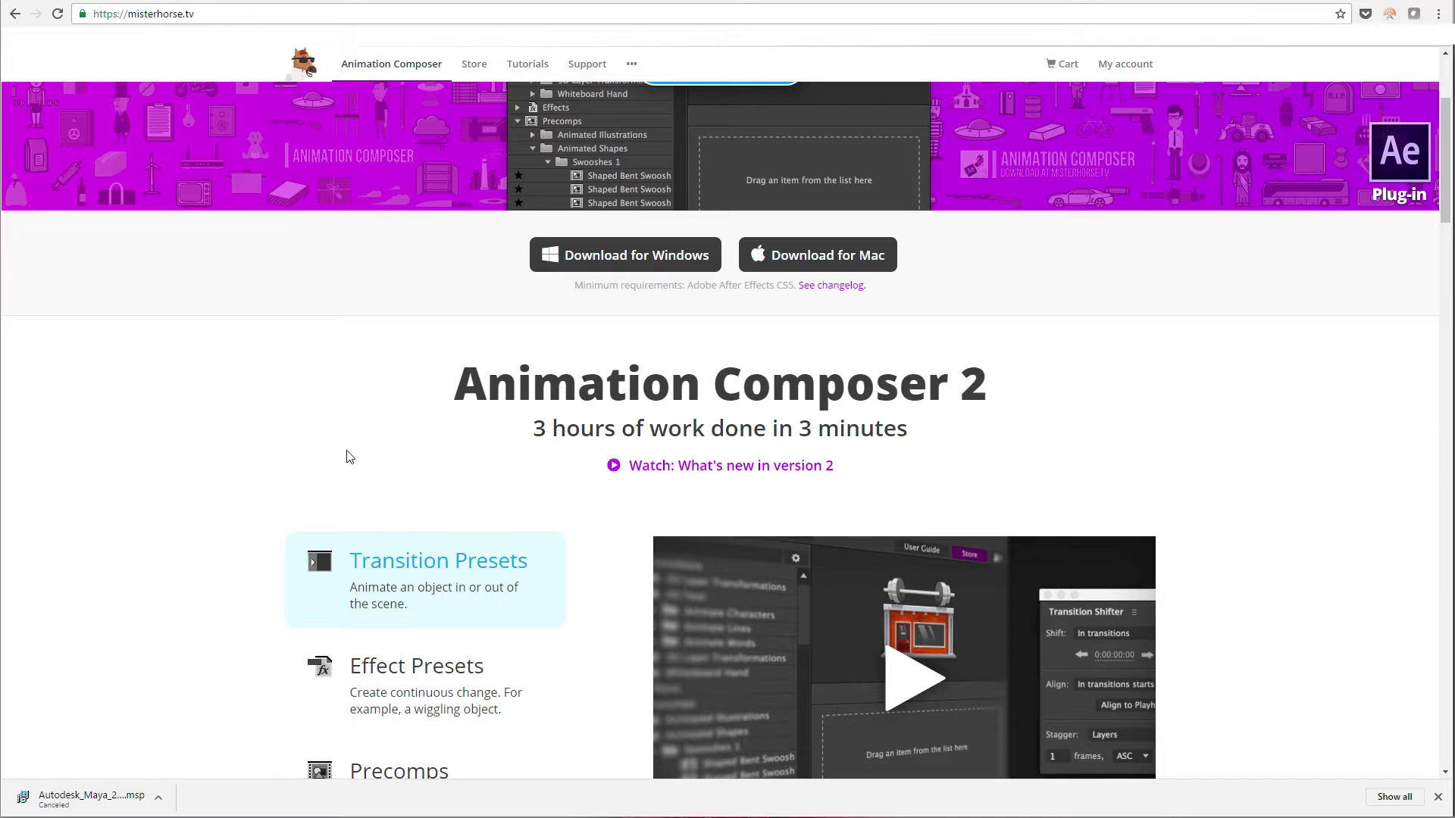
pyautogui.scroll(-8, 348, 457)
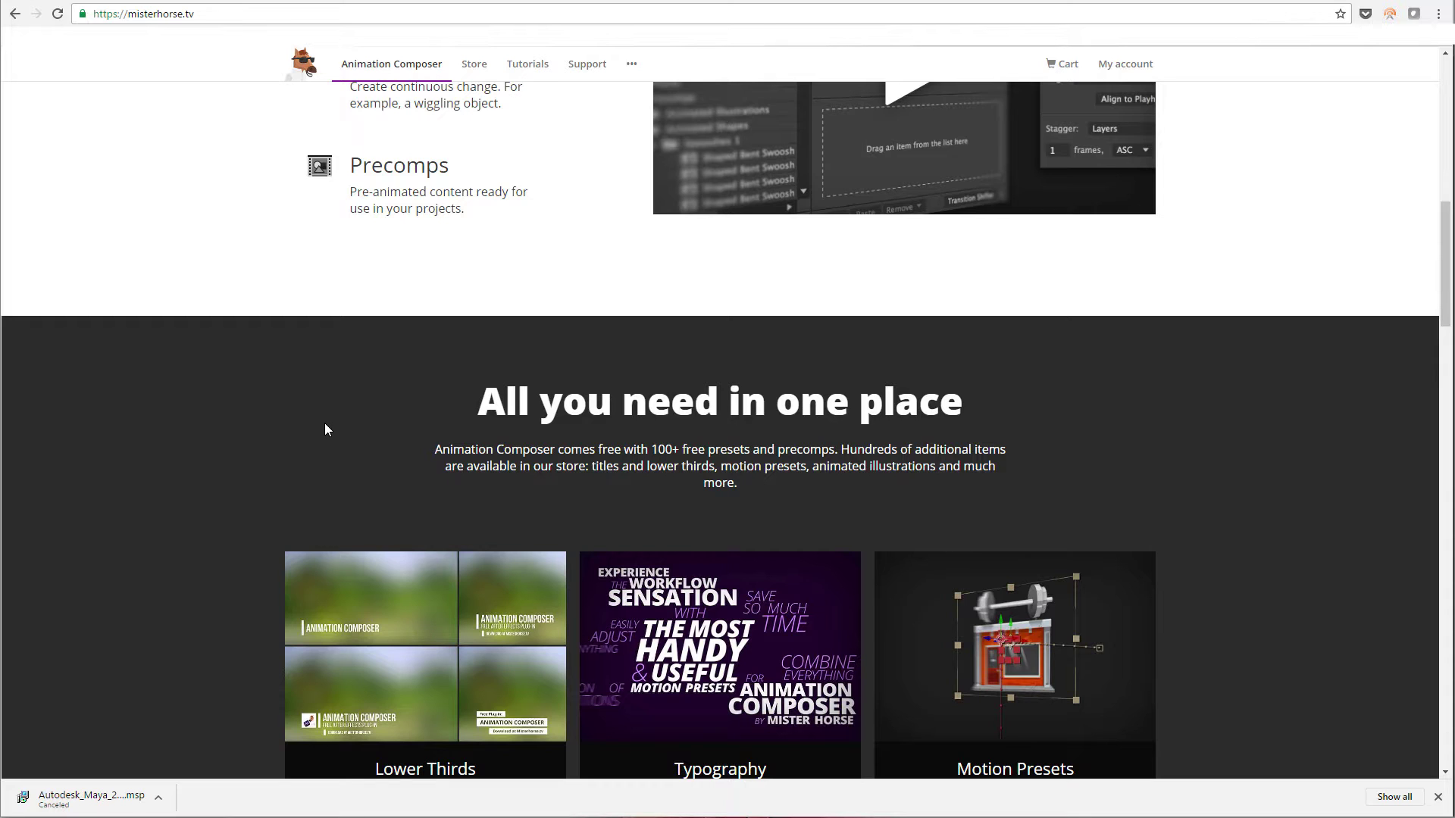
pyautogui.scroll(-6, 325, 429)
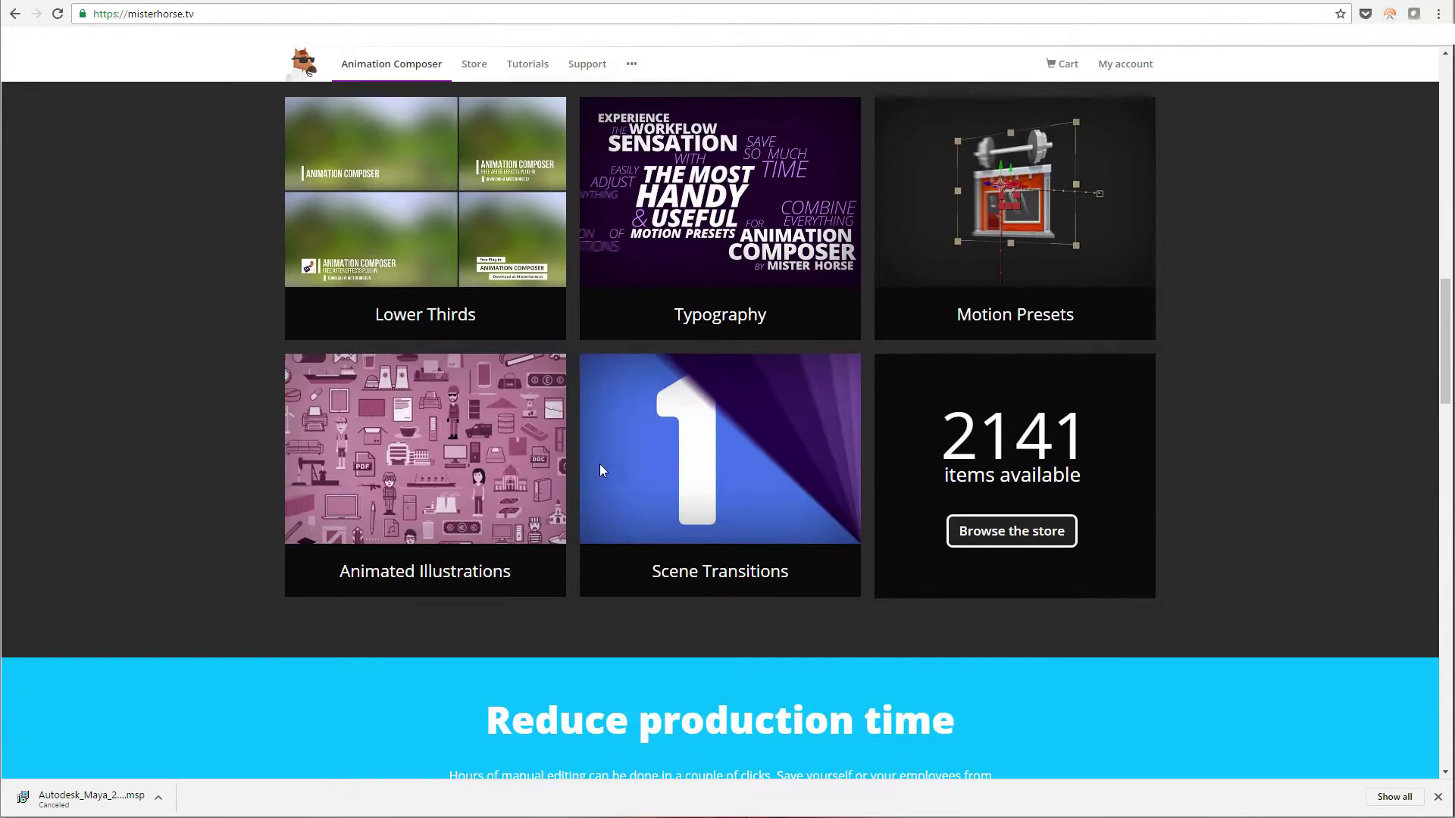
pyautogui.click(998, 540)
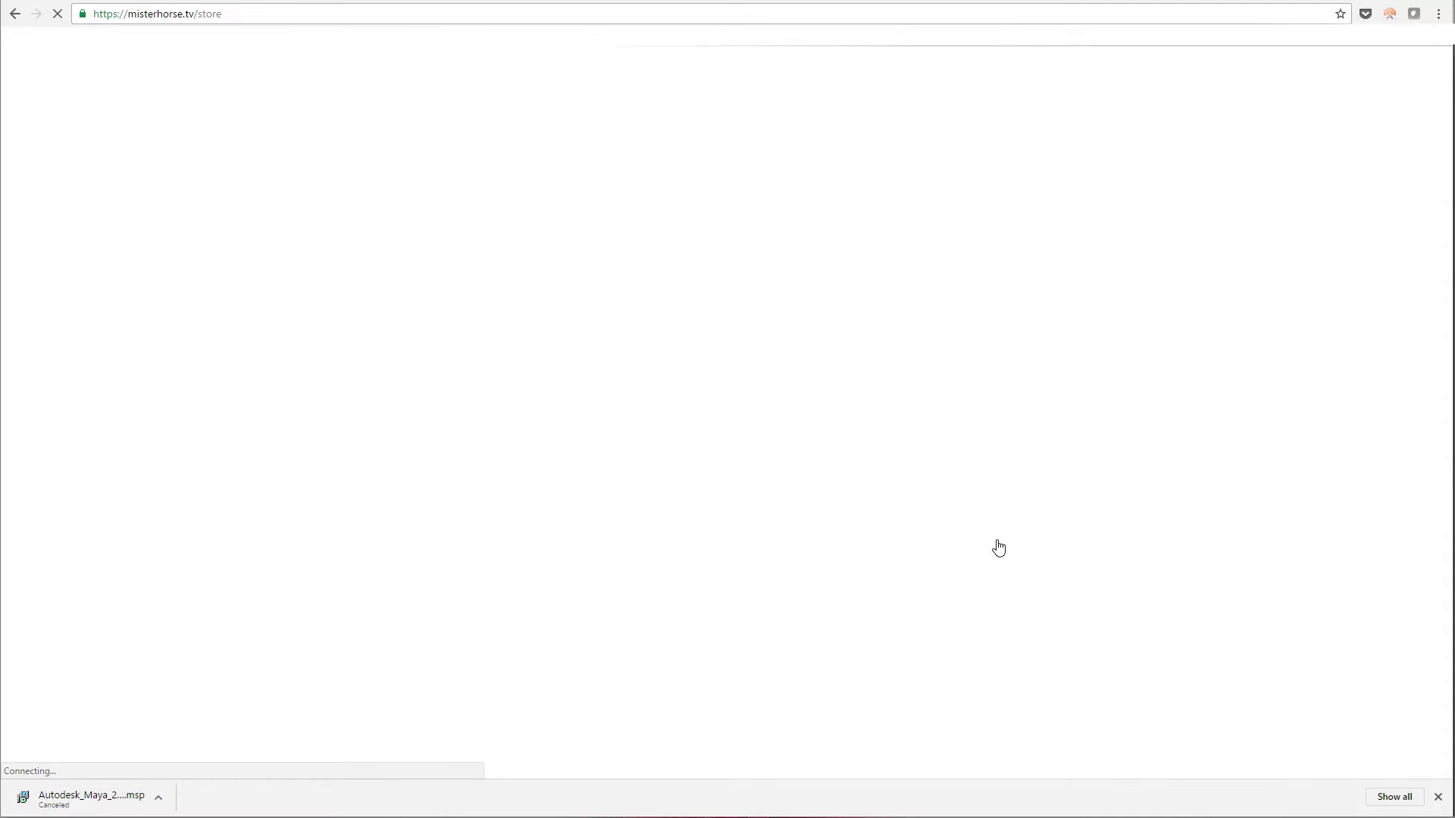
# Look over the featured content packs in the Mister Horse store.
pyautogui.moveTo(608, 385)
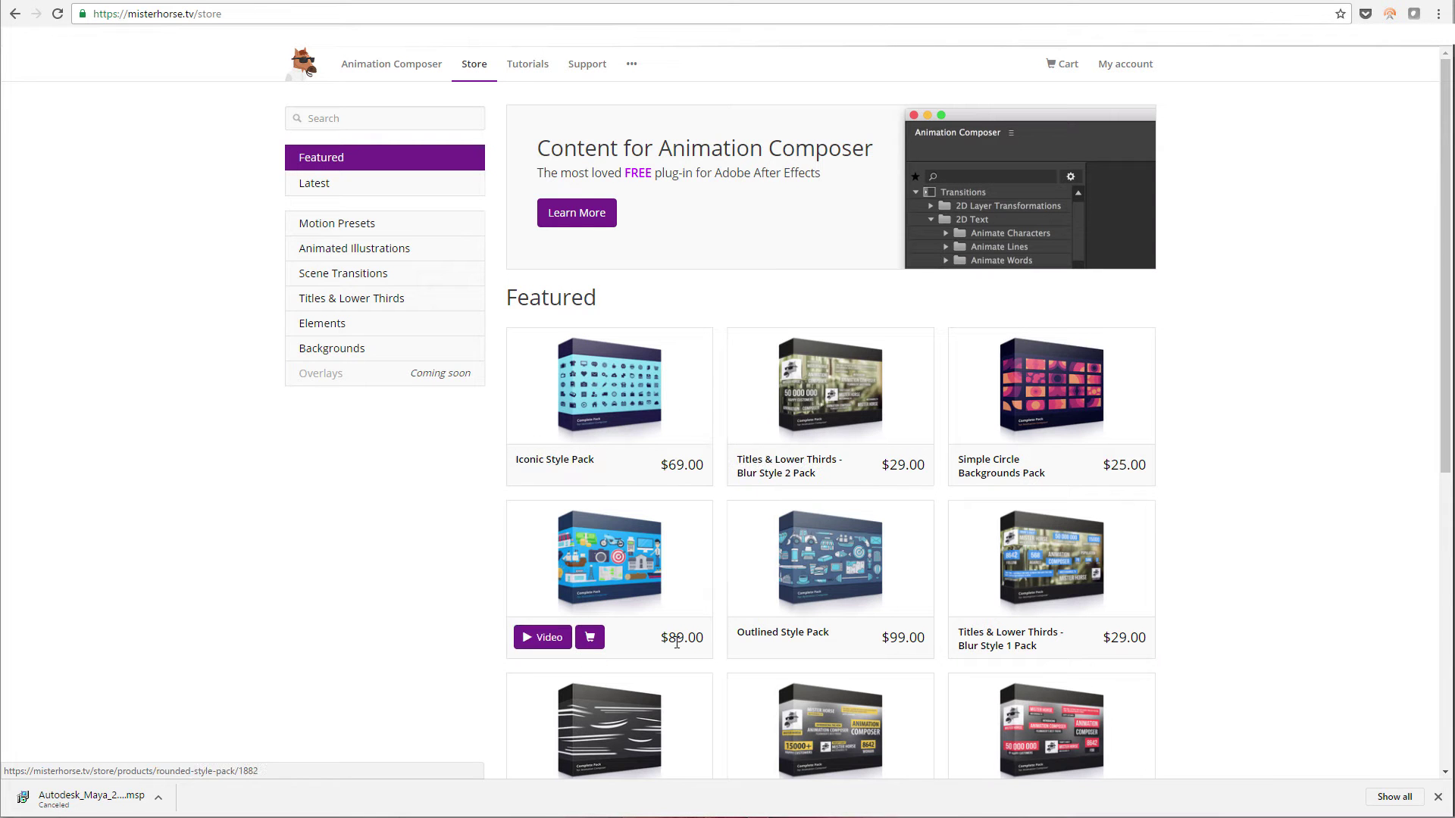
pyautogui.scroll(-4, 677, 644)
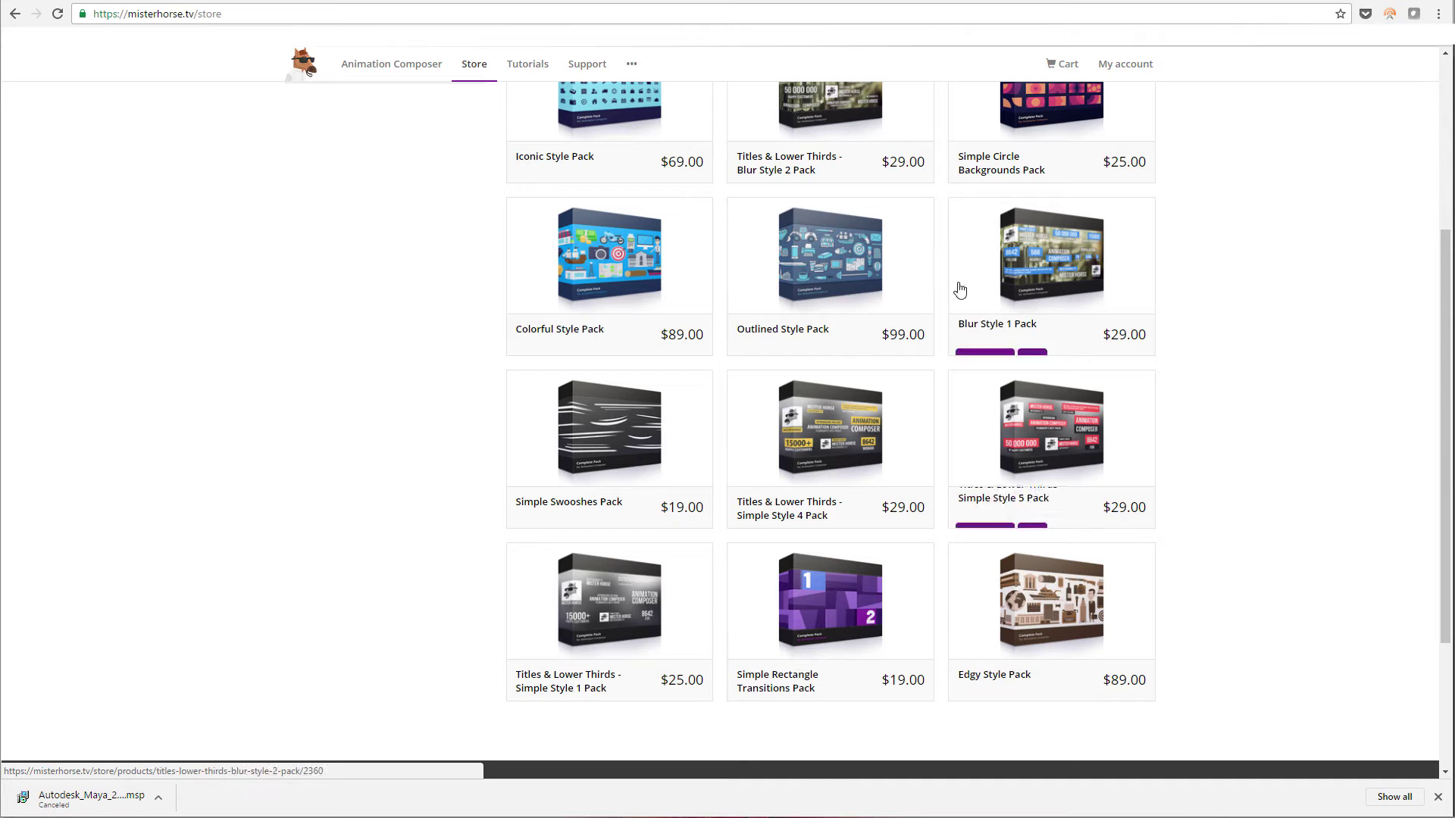
pyautogui.scroll(4, 833, 334)
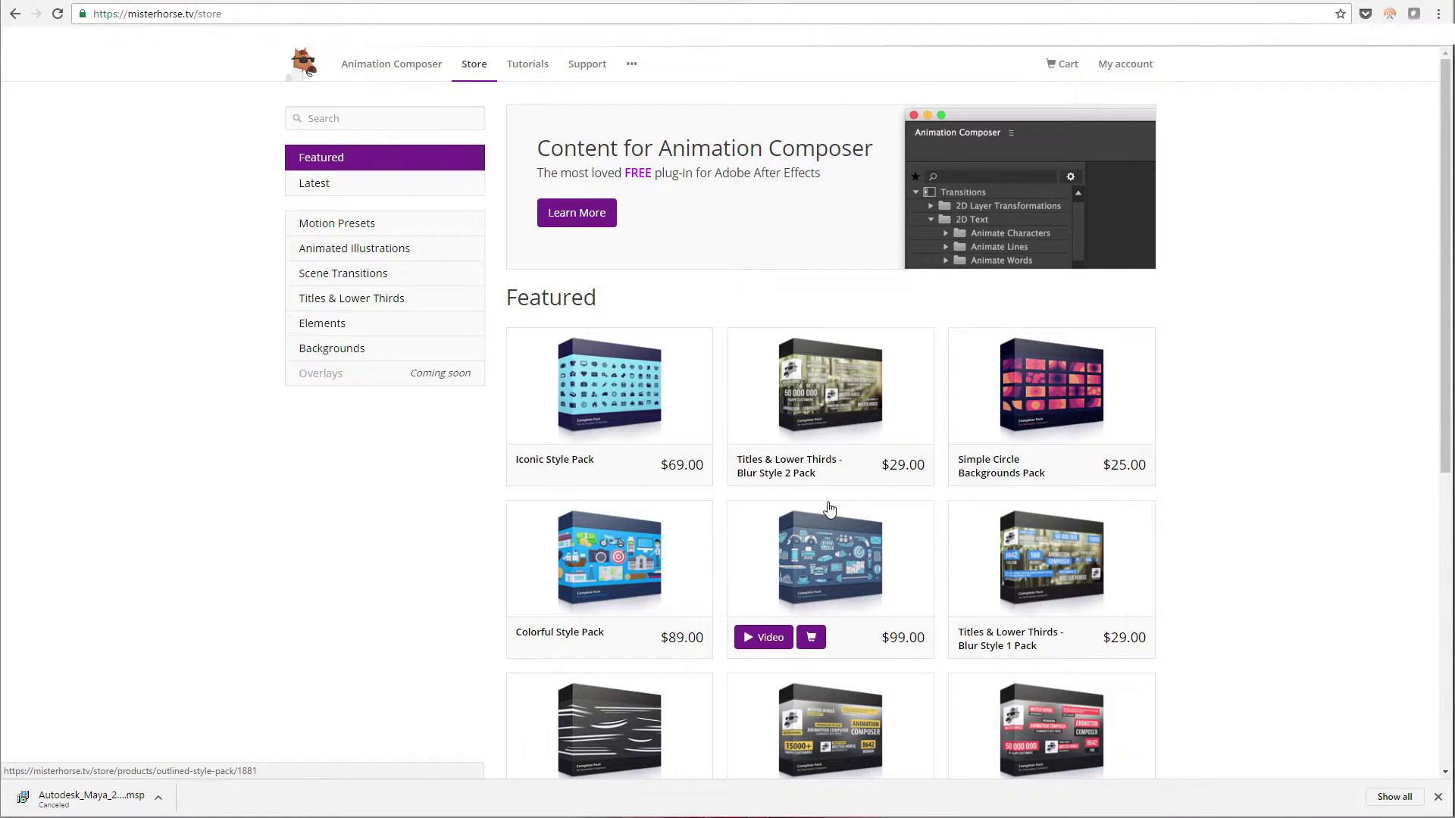
# Switch back to After Effects and bring up Animation Composer, checking its entry among the available windows.
pyautogui.hotkey('alt', 'Tab')
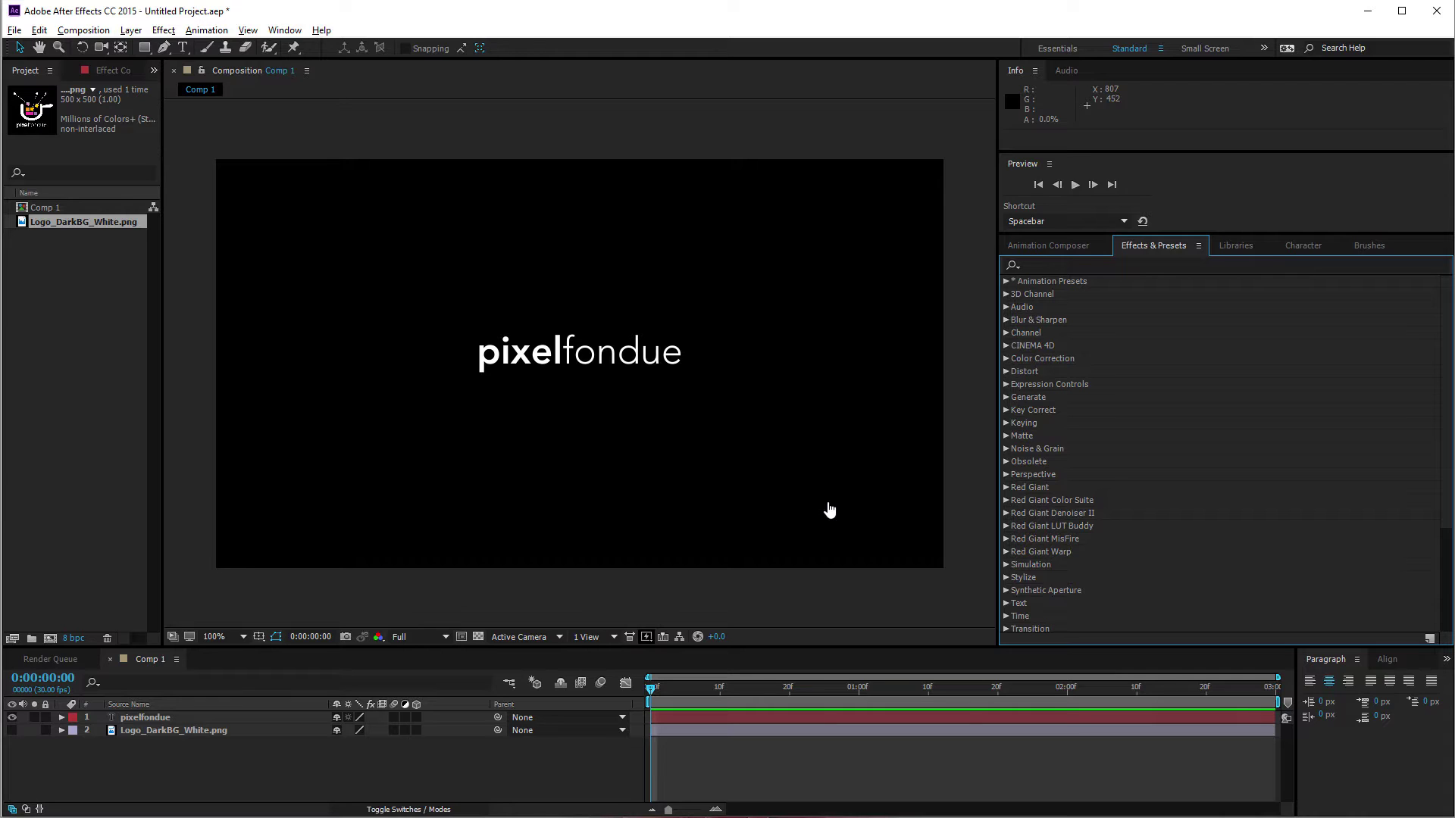
pyautogui.click(1033, 247)
pyautogui.click(283, 31)
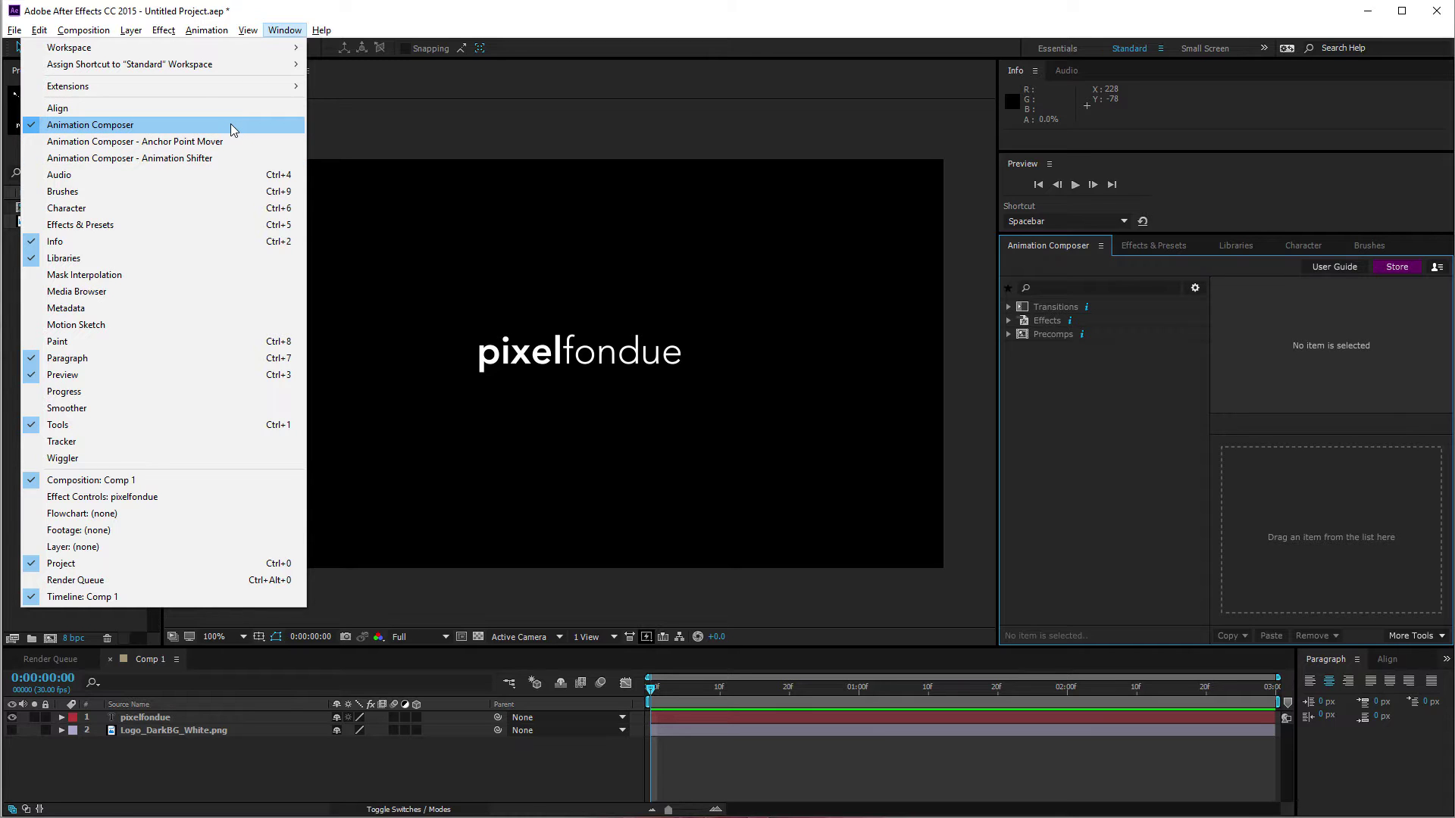
pyautogui.click(1150, 248)
pyautogui.click(1047, 240)
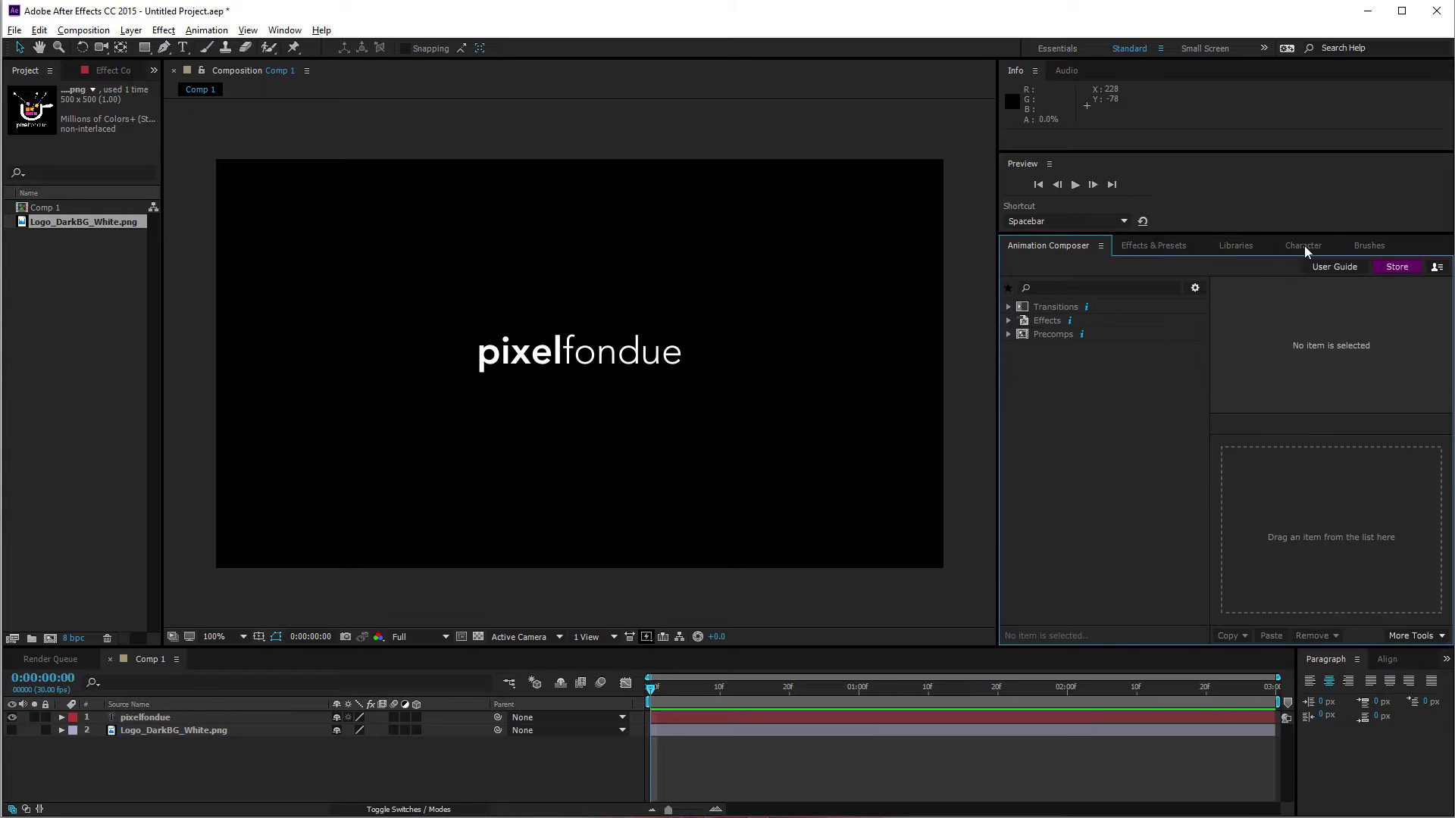
pyautogui.click(1303, 245)
pyautogui.click(1238, 247)
pyautogui.click(1058, 243)
# Look through the Transitions and Effects categories, expanding Effects down to 2D Text Motion's Animate Characters folder.
pyautogui.click(1060, 307)
pyautogui.click(1059, 318)
pyautogui.click(1064, 335)
pyautogui.click(1056, 306)
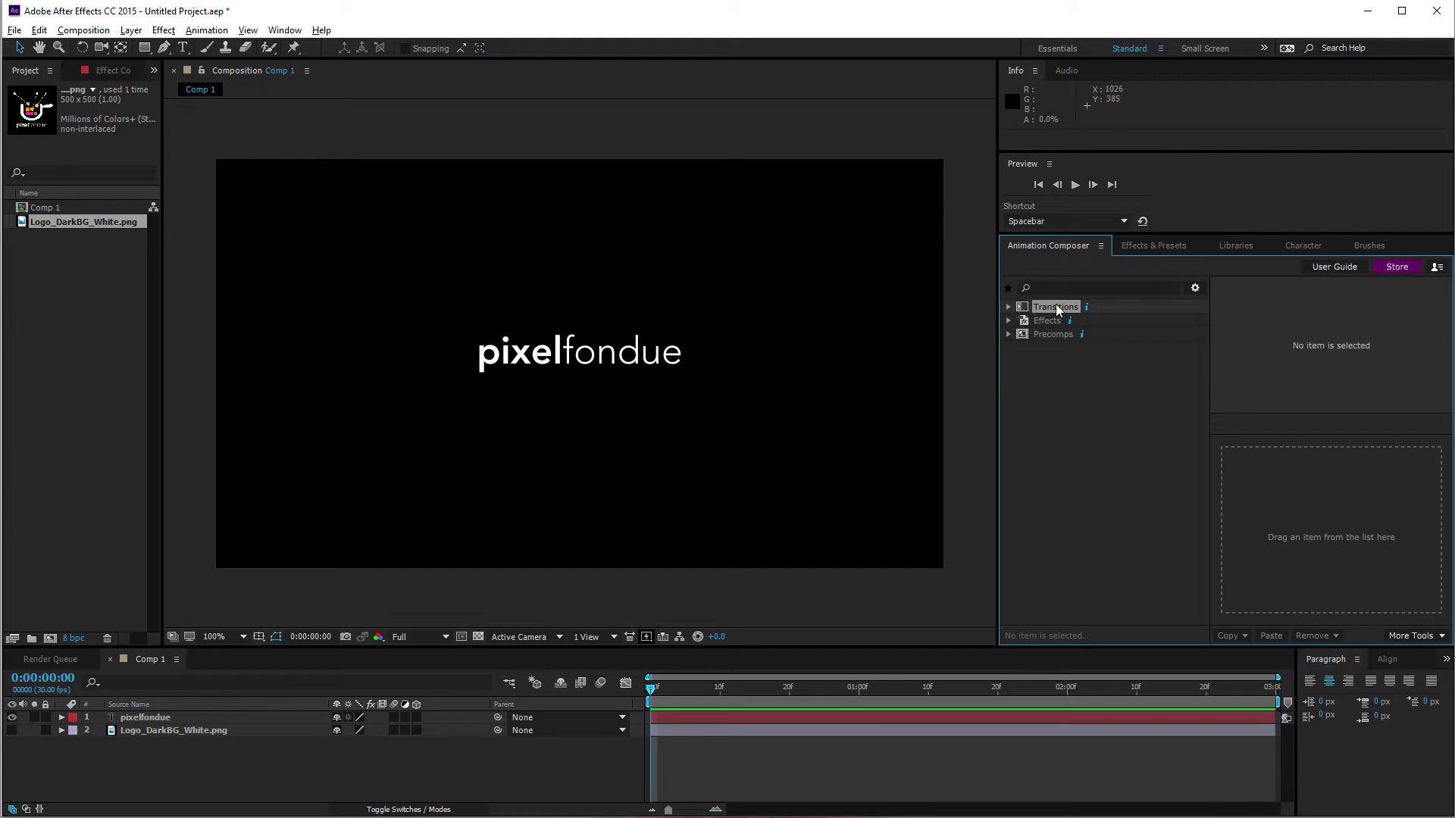
pyautogui.click(1008, 306)
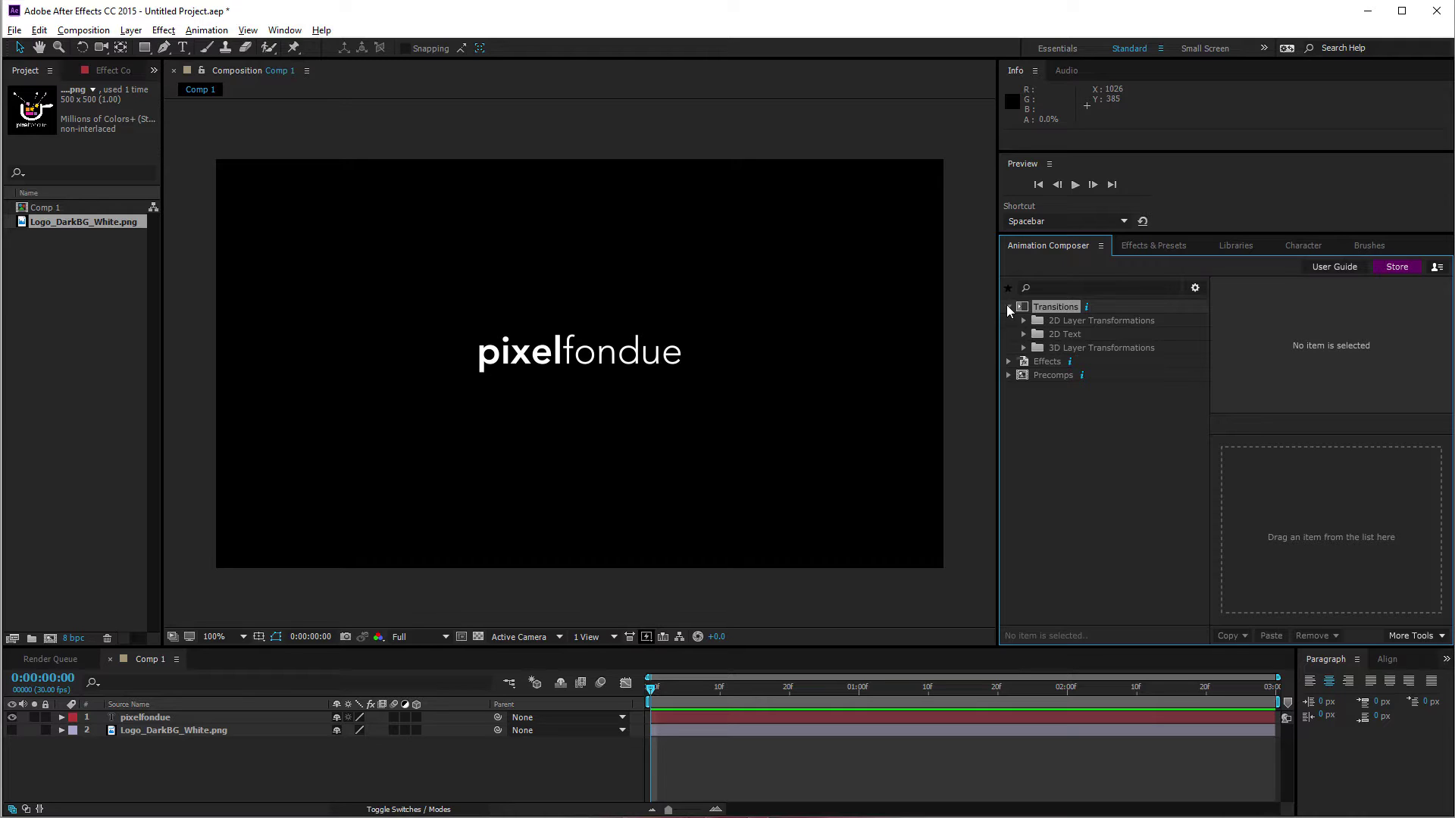
pyautogui.click(1007, 362)
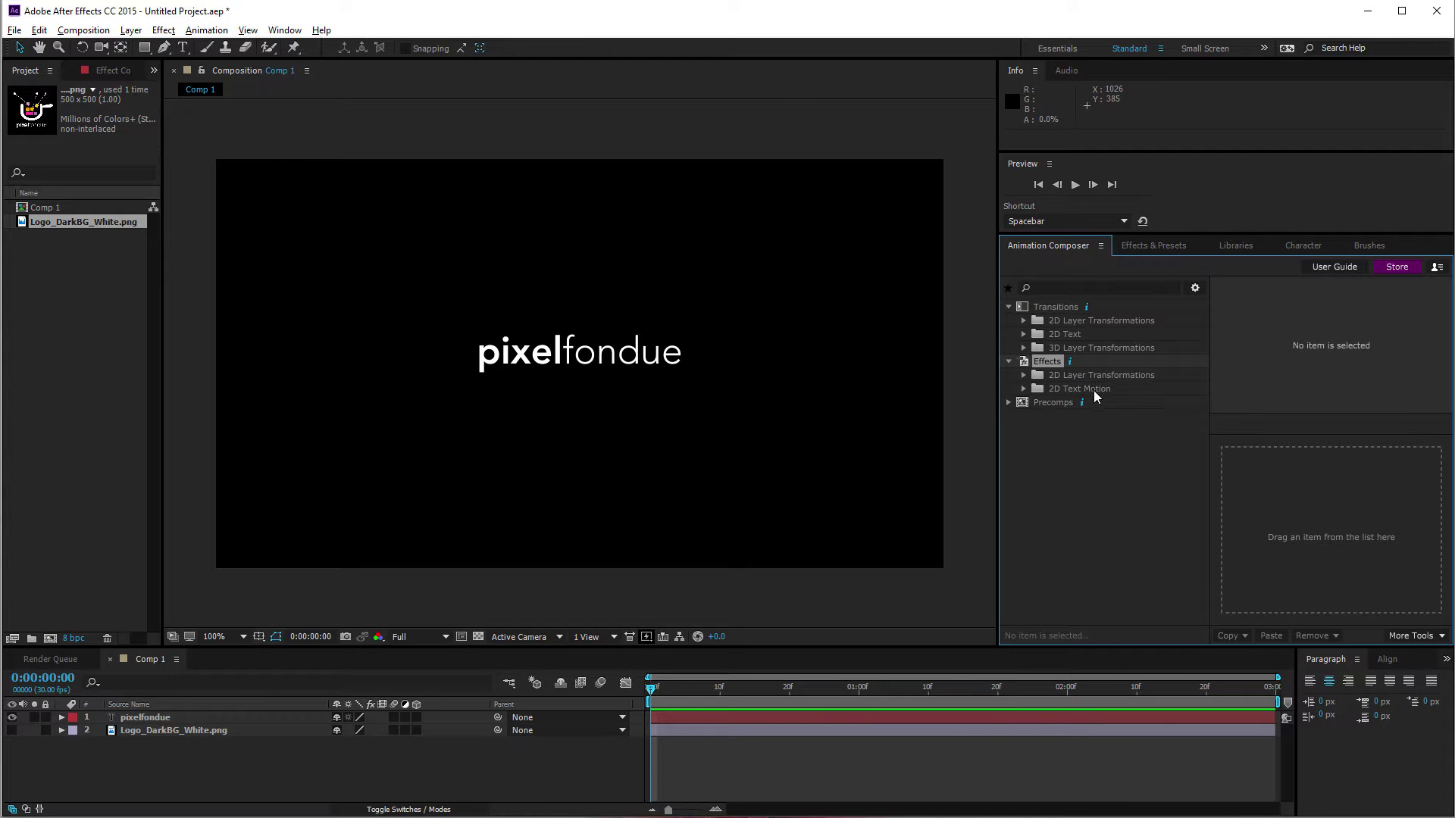
pyautogui.click(1025, 389)
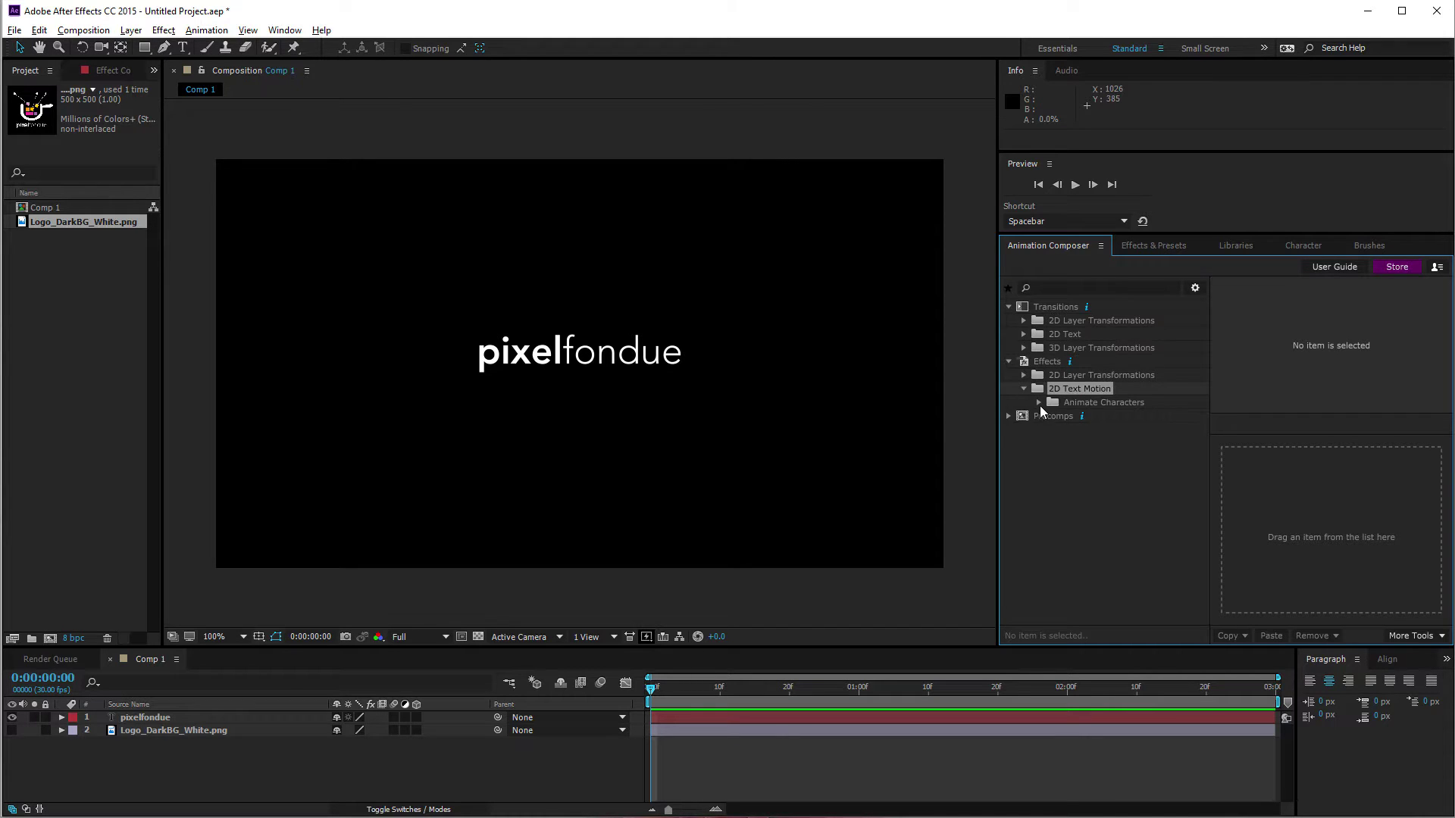
pyautogui.click(1038, 403)
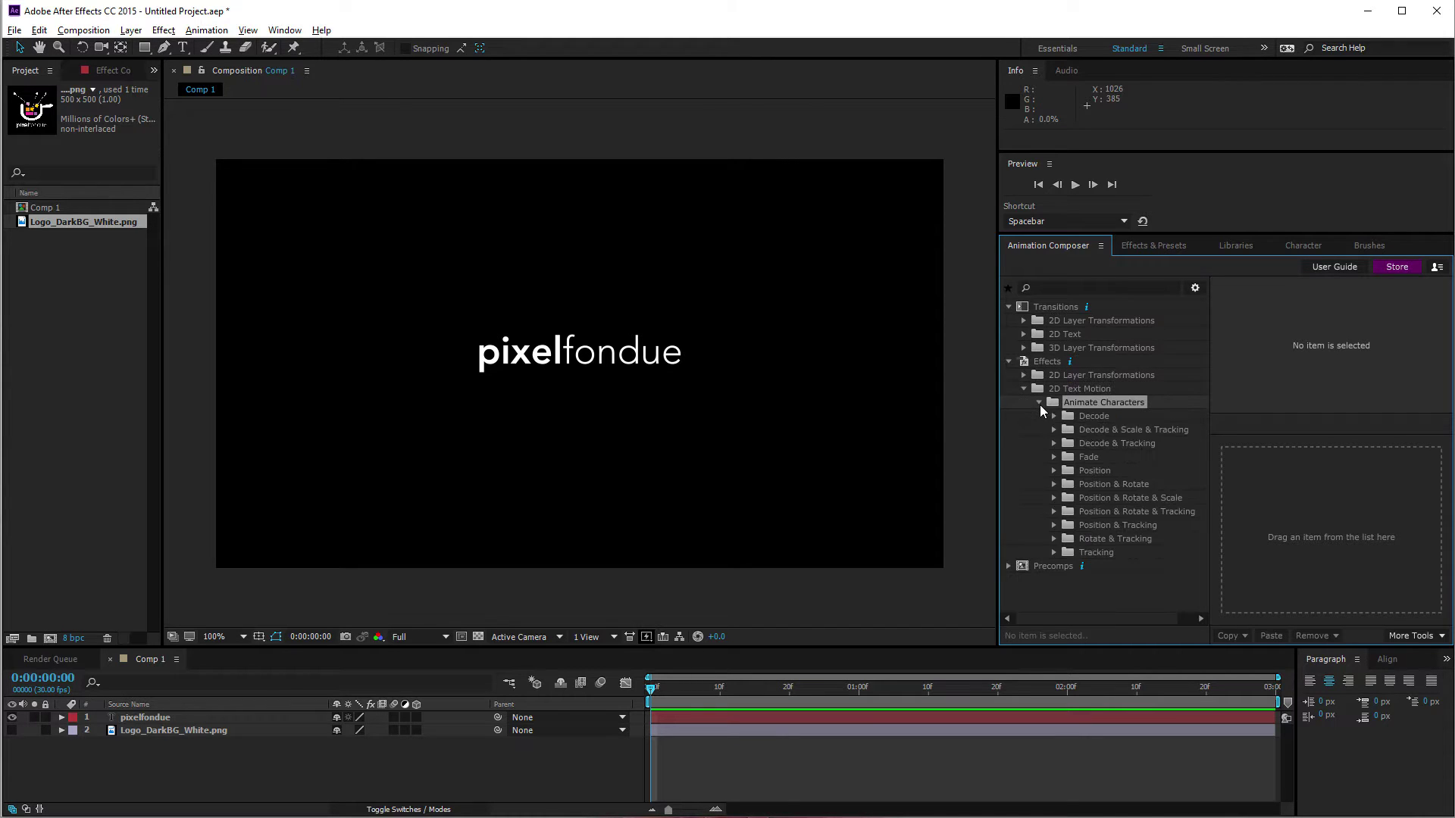
# Preview the Basic Cosine Position preset and two Flickering Position presets for text characters, and collapse the Position folder.
pyautogui.click(1049, 467)
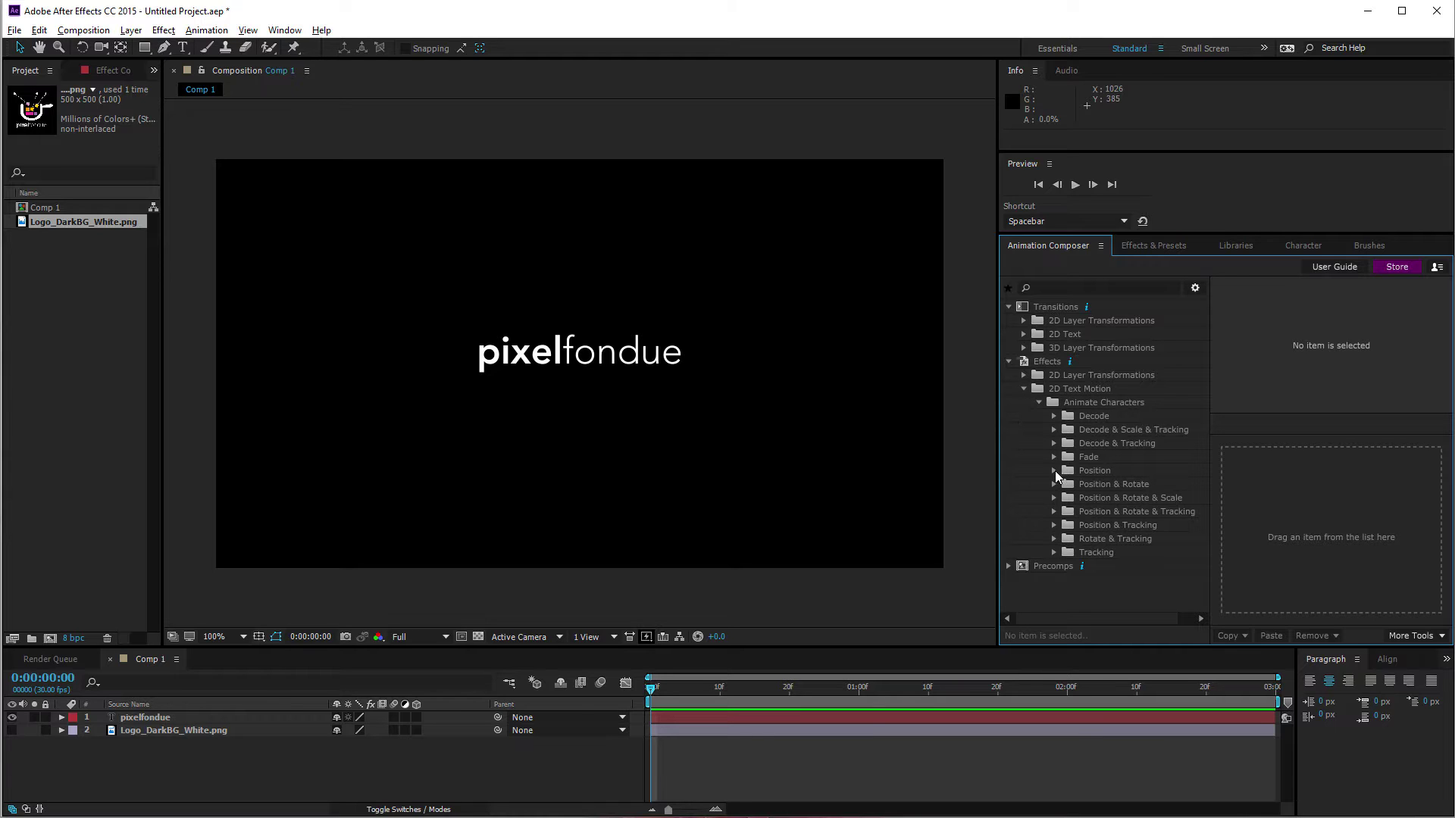
pyautogui.click(1055, 471)
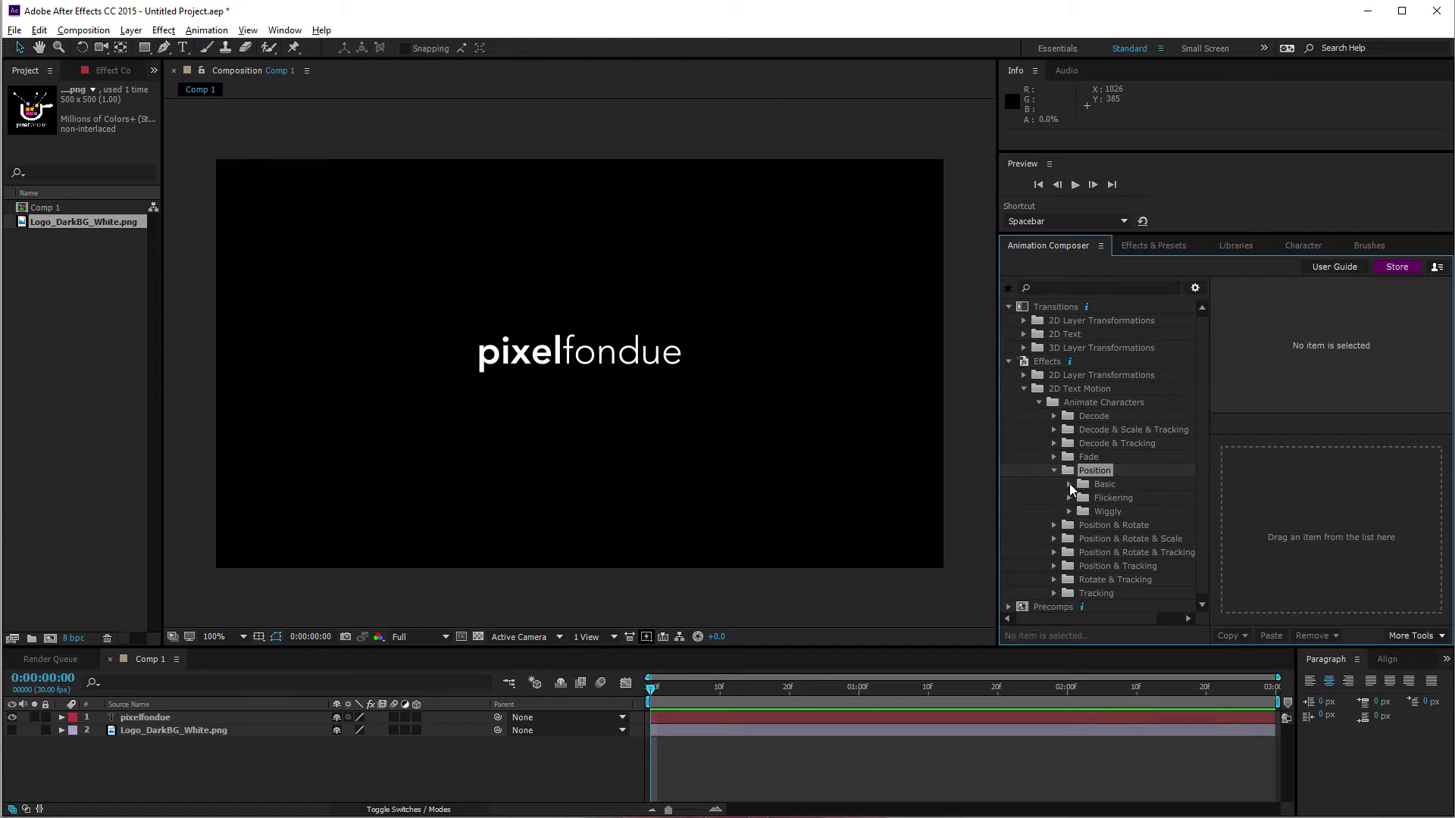
pyautogui.click(1069, 485)
pyautogui.click(1124, 497)
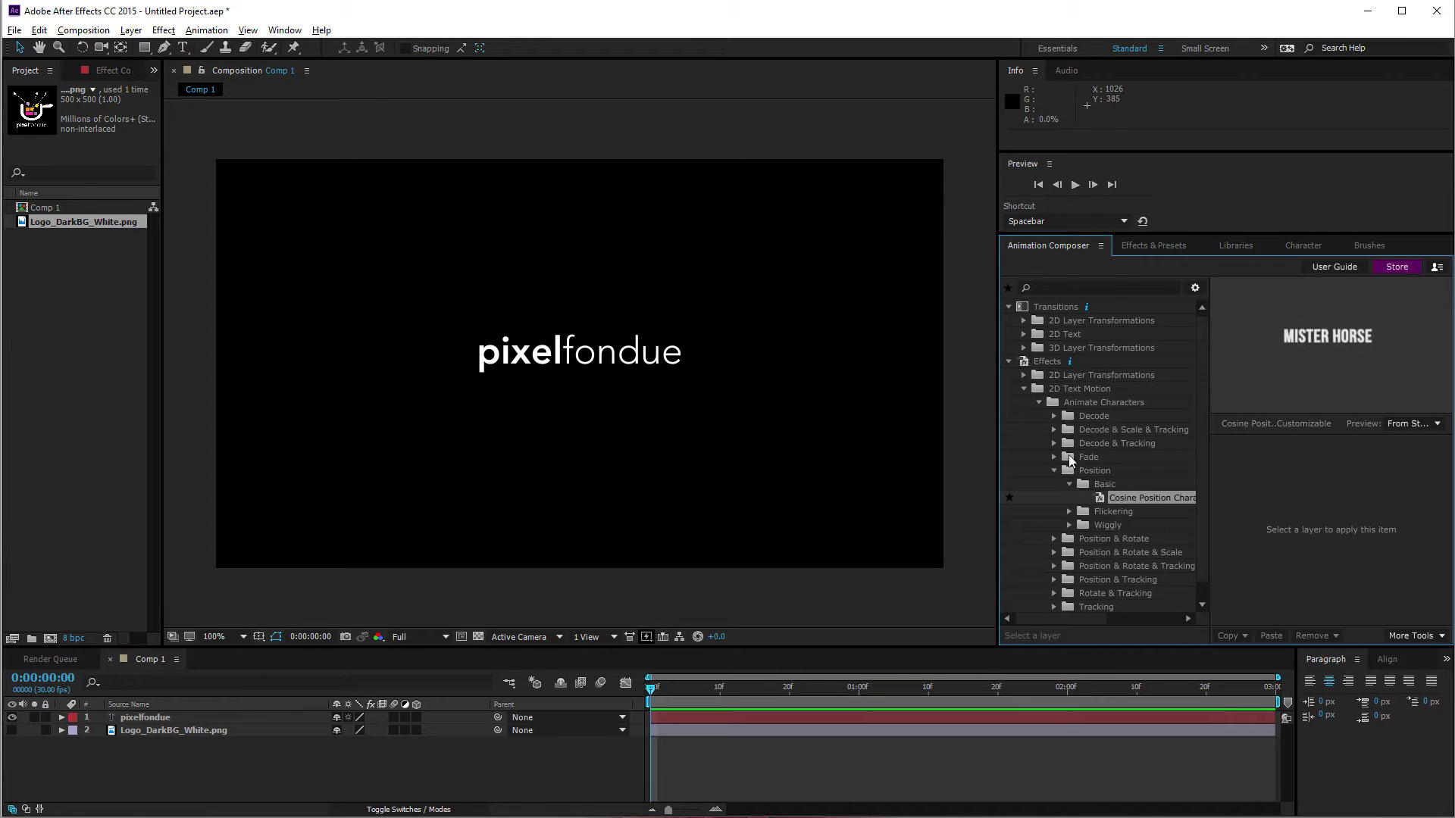
pyautogui.scroll(-1, 1070, 496)
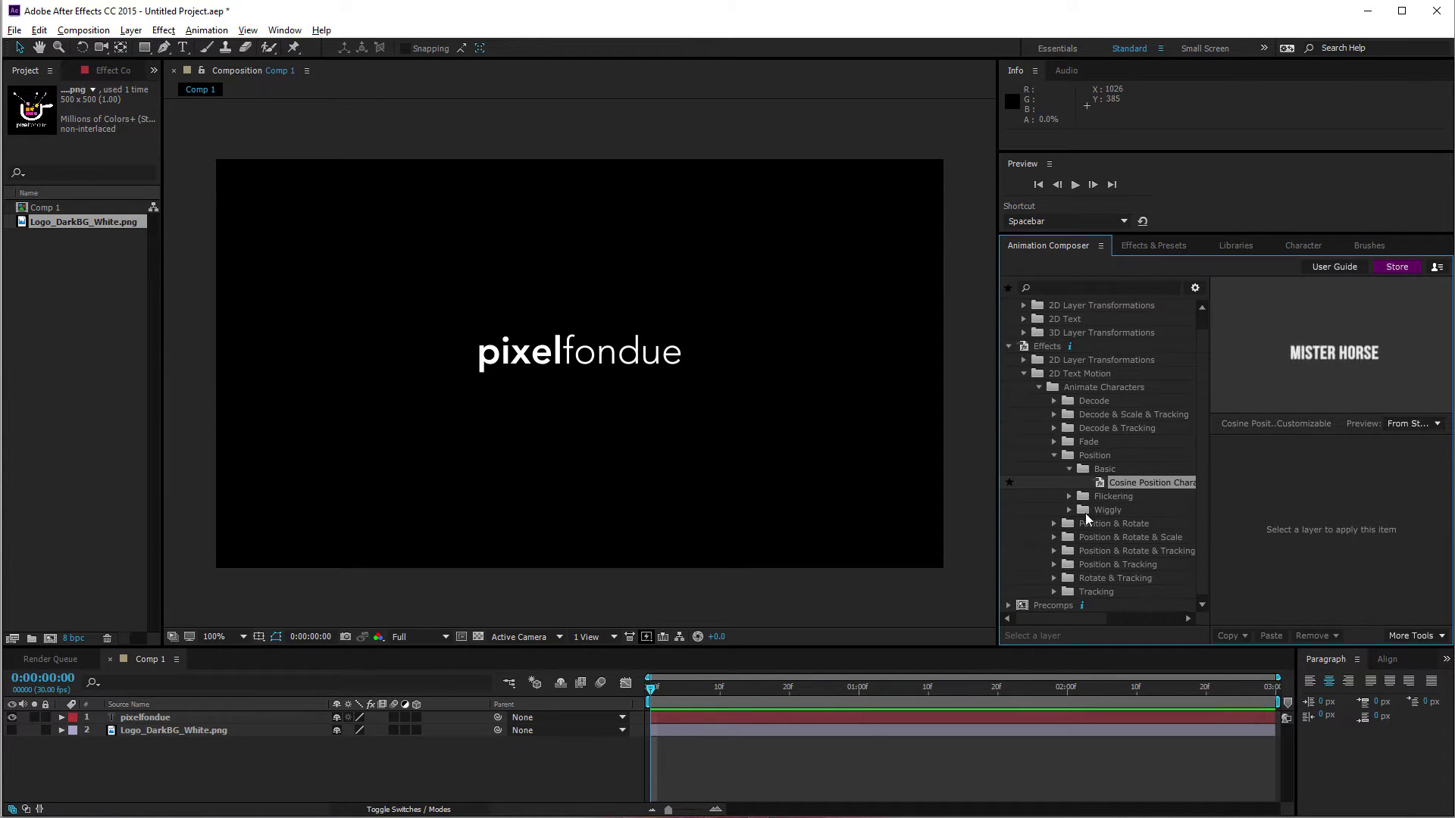
pyautogui.click(1068, 495)
pyautogui.click(1134, 535)
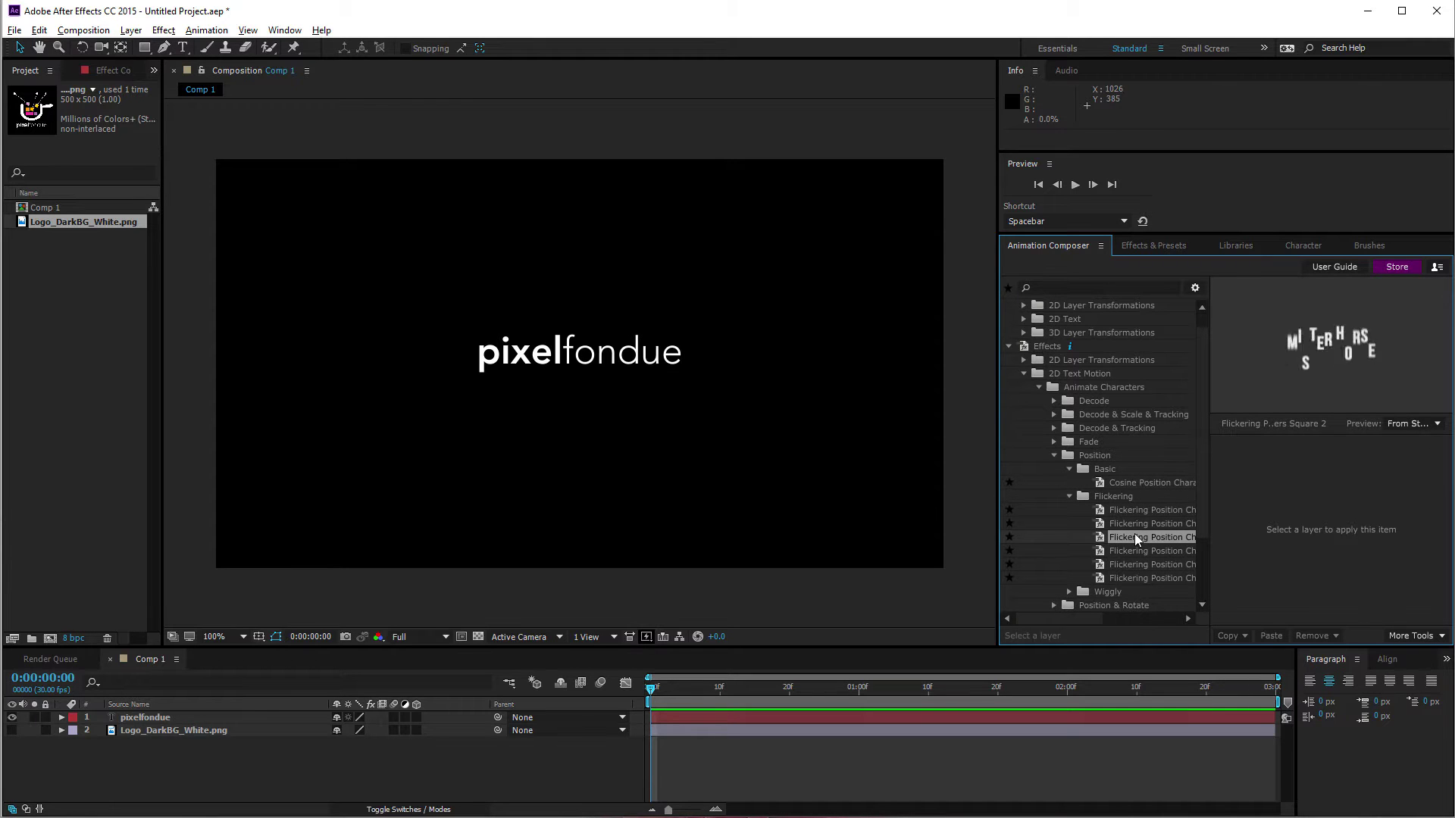
pyautogui.click(1119, 510)
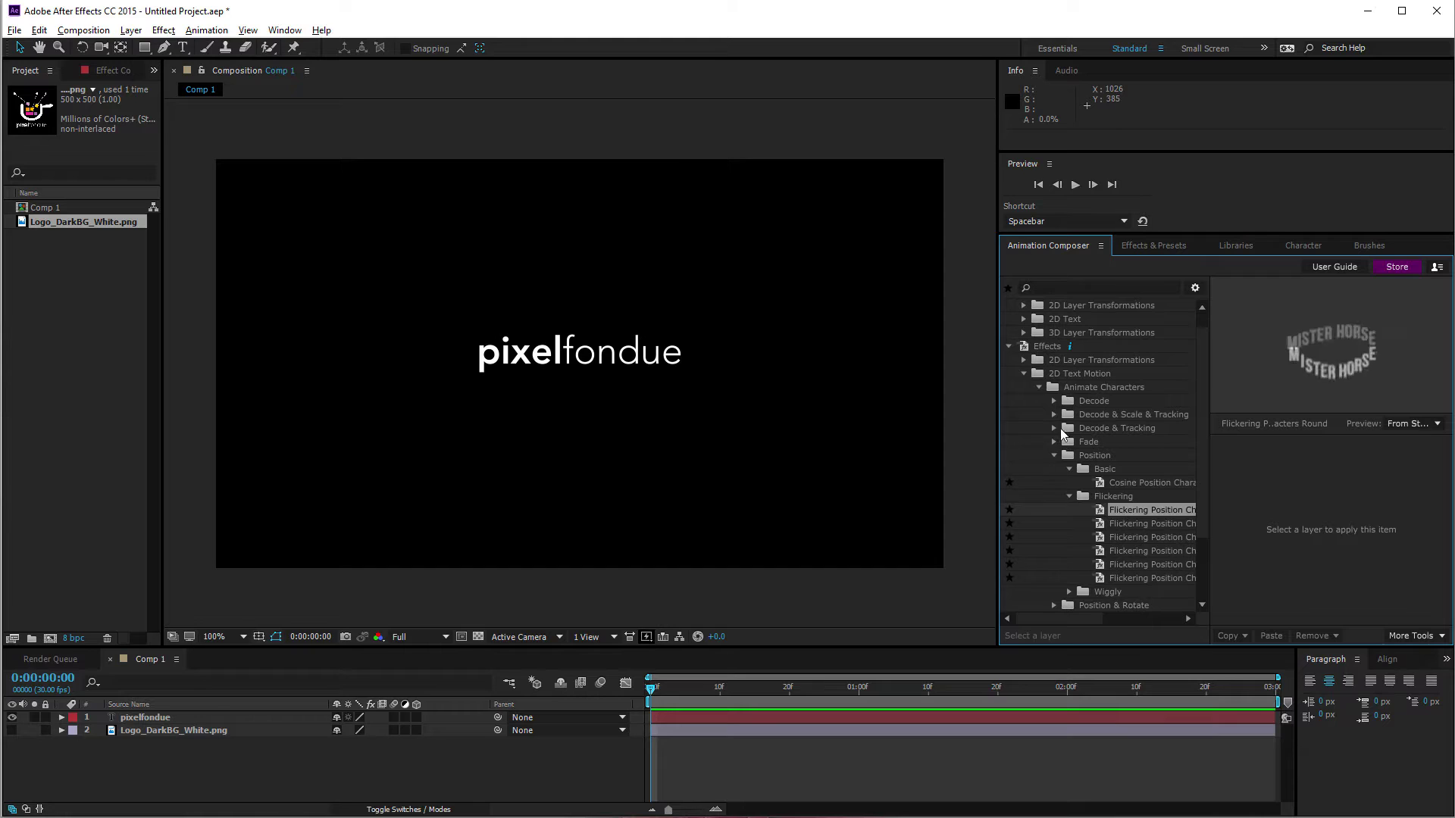
pyautogui.click(1083, 456)
pyautogui.click(1056, 458)
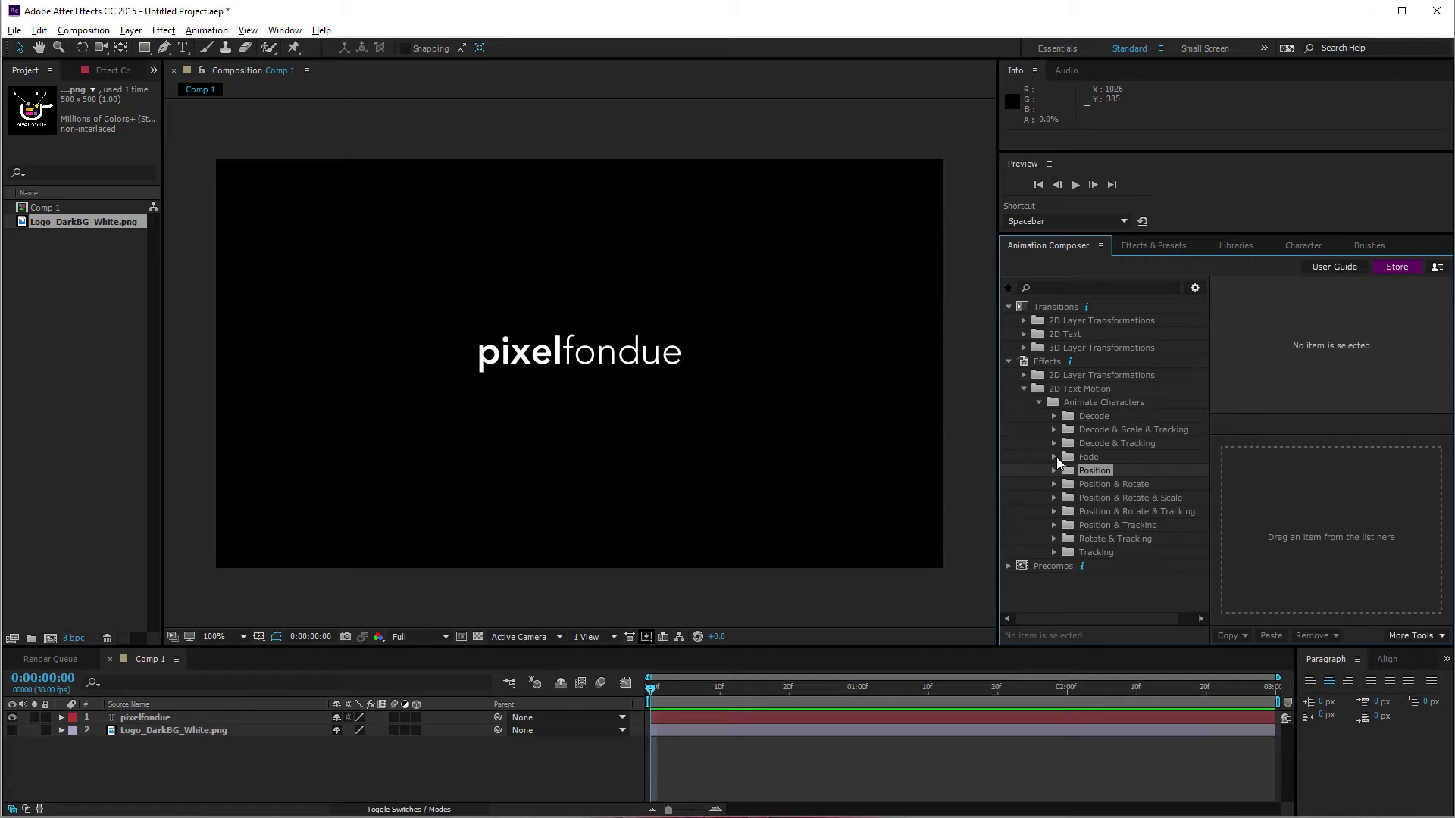
# Preview the Absolute Cosine Scale XY Delayed 1 and Cosine Scale XY 1 presets under the 2D Layer Transformations effects.
pyautogui.click(1027, 376)
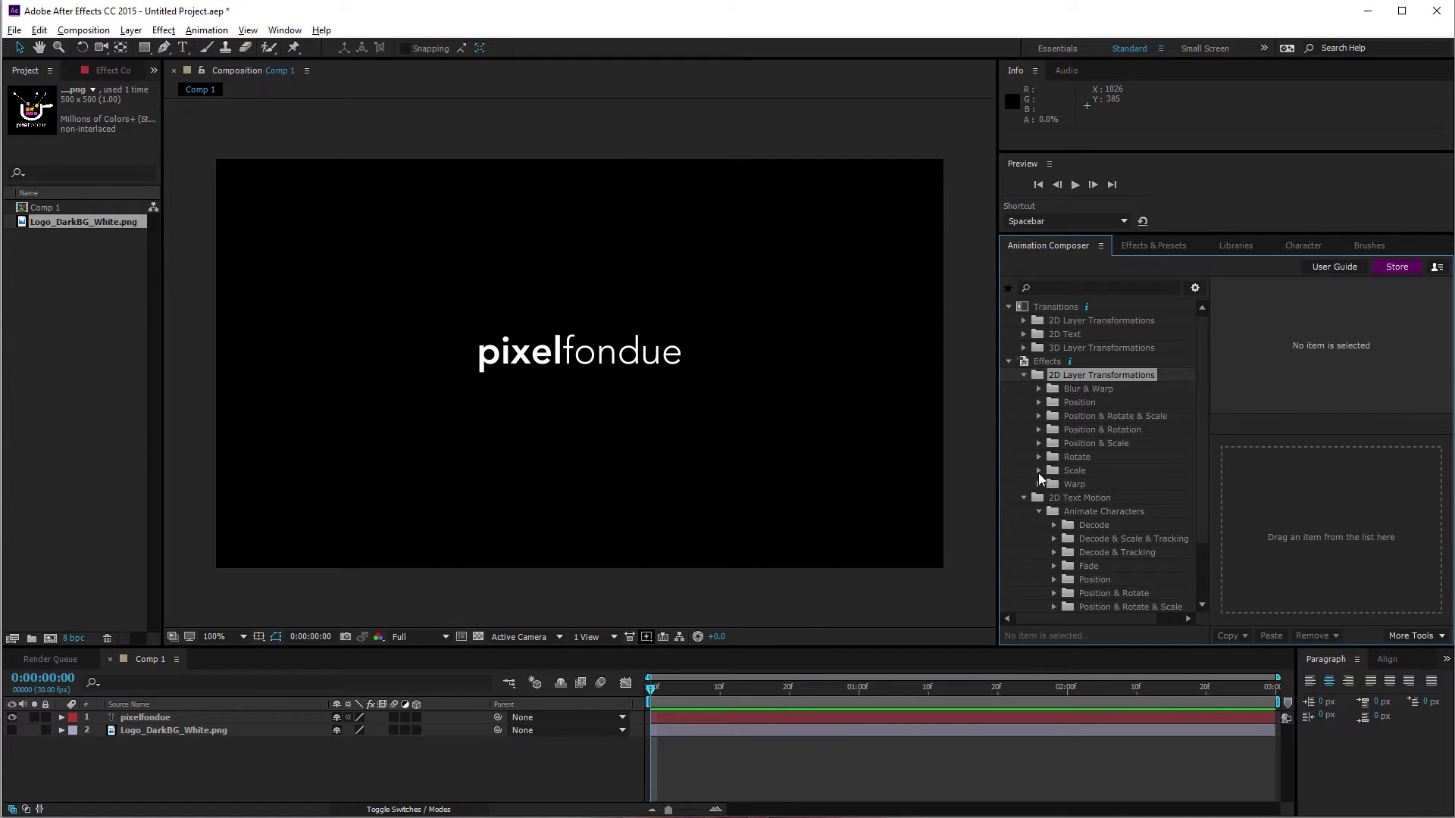
pyautogui.click(1036, 468)
pyautogui.click(1039, 471)
pyautogui.click(1120, 524)
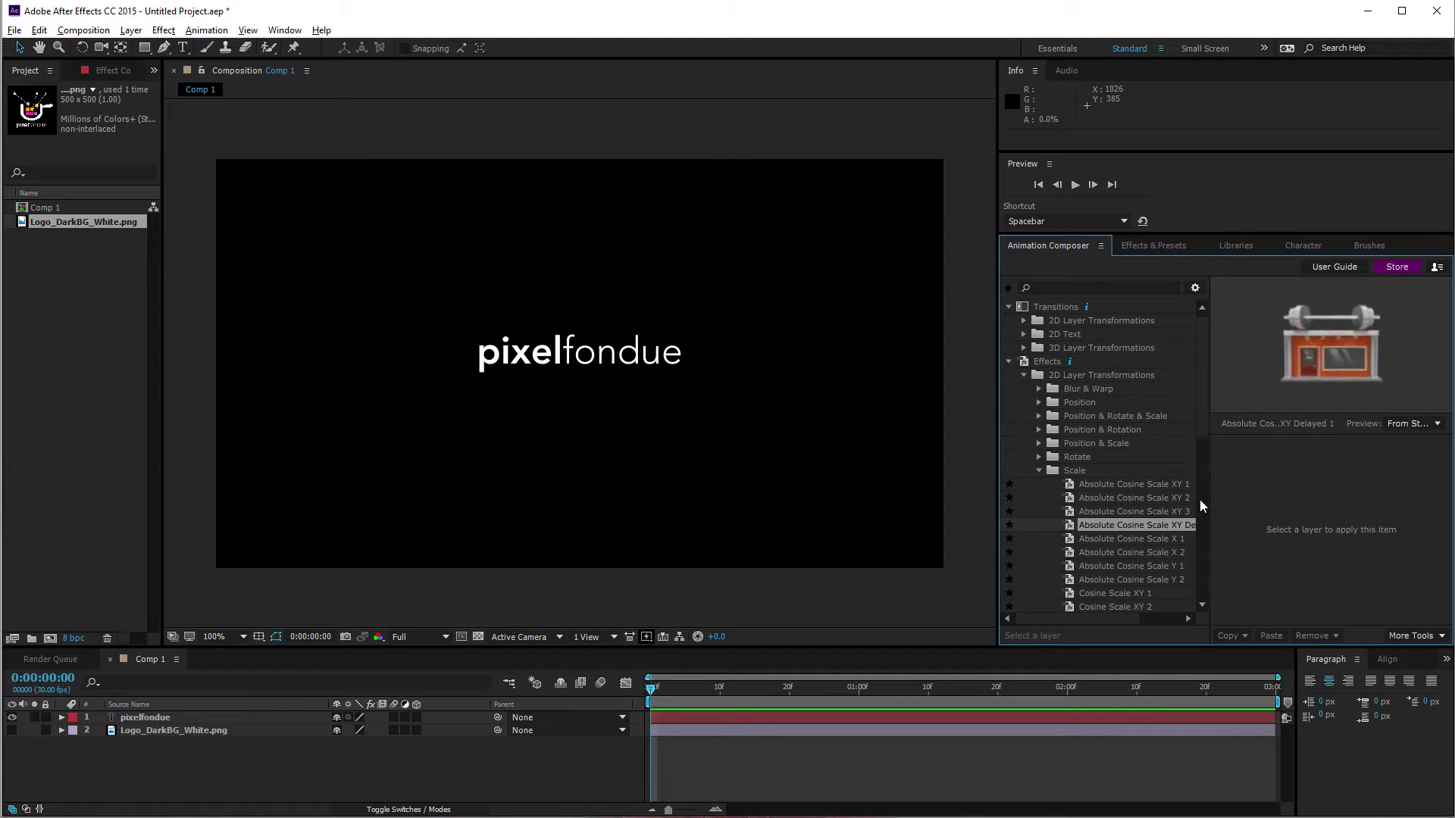
pyautogui.click(1142, 594)
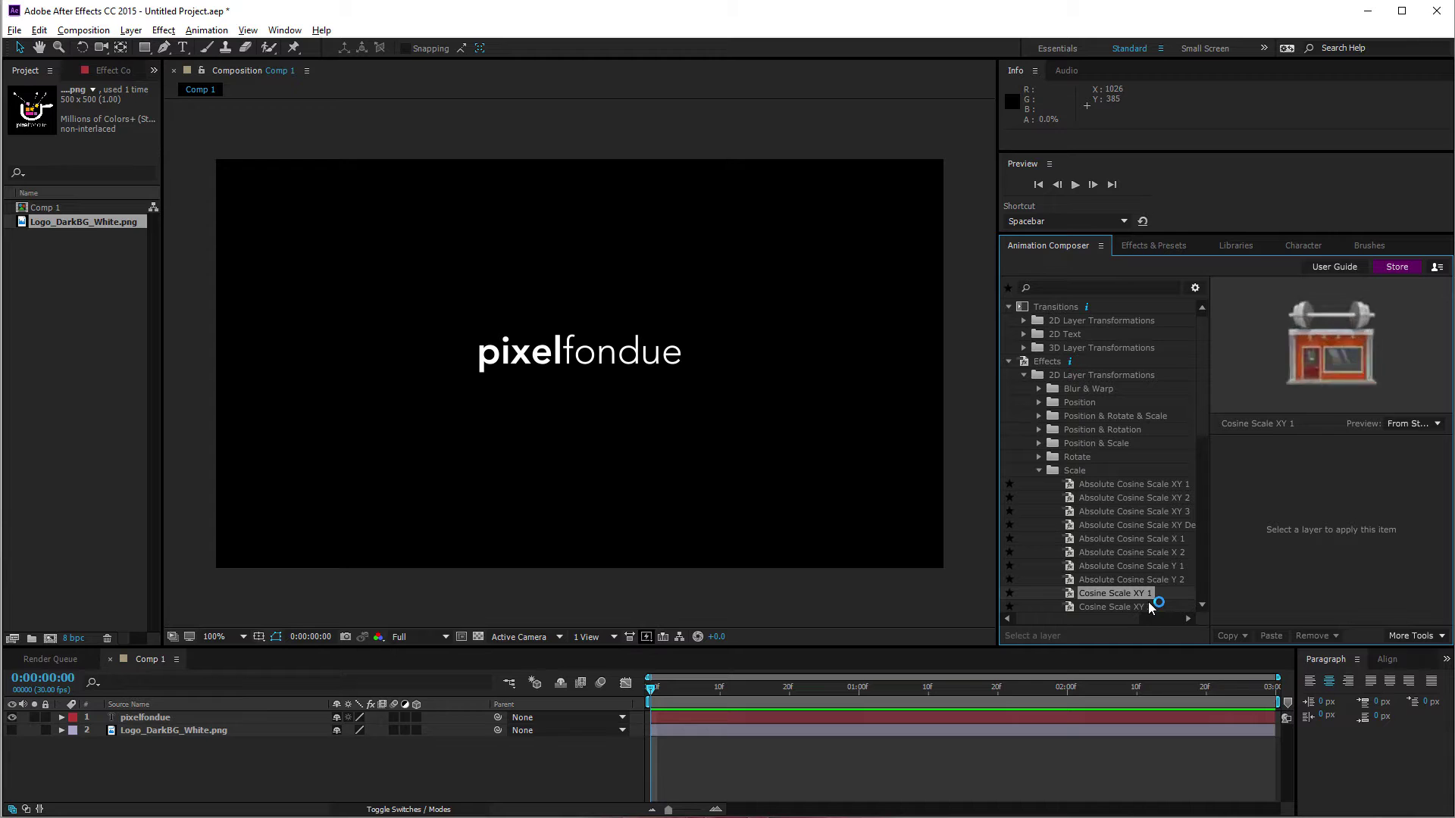
pyautogui.scroll(-2, 1137, 575)
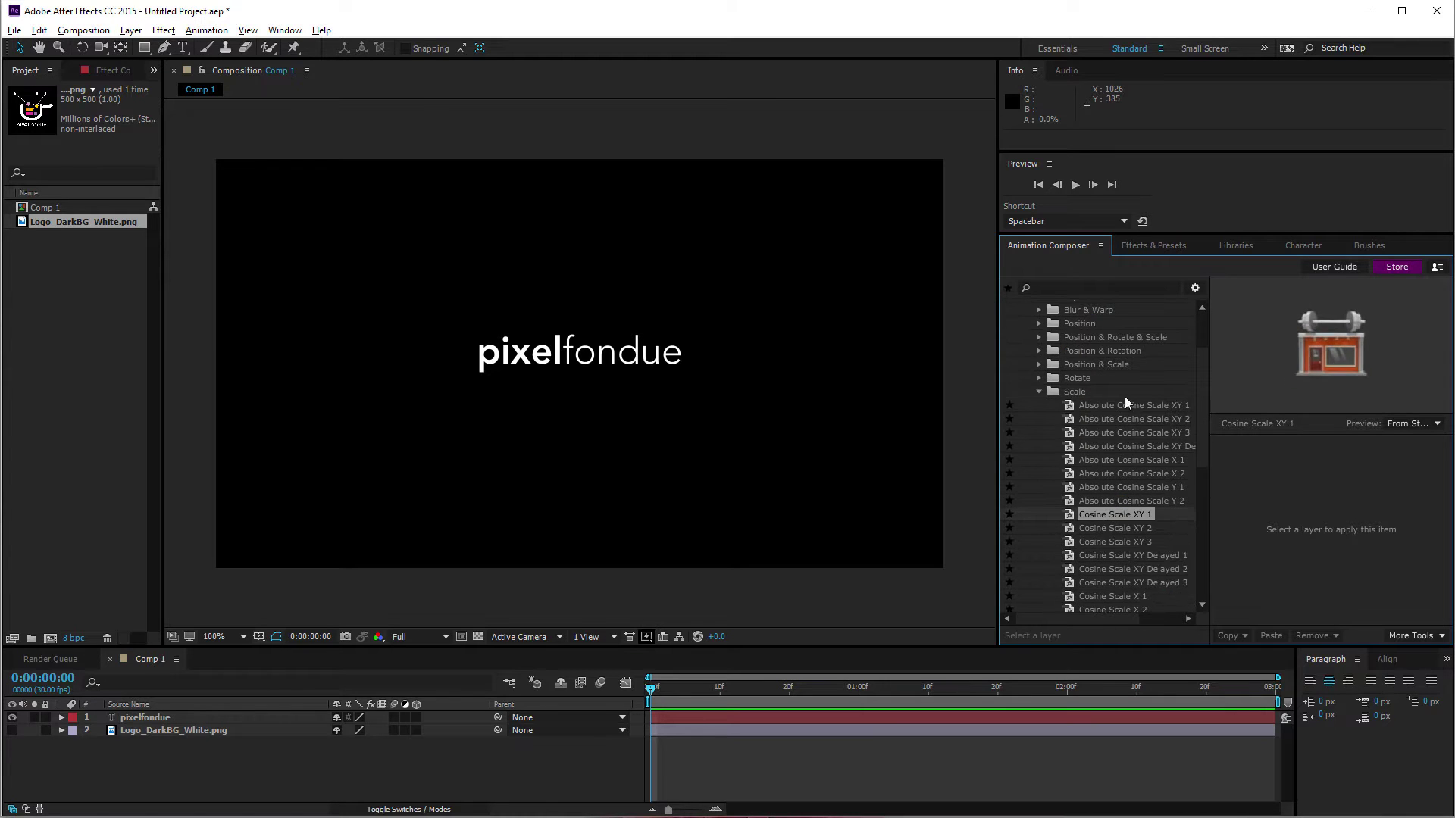
pyautogui.scroll(2, 1070, 418)
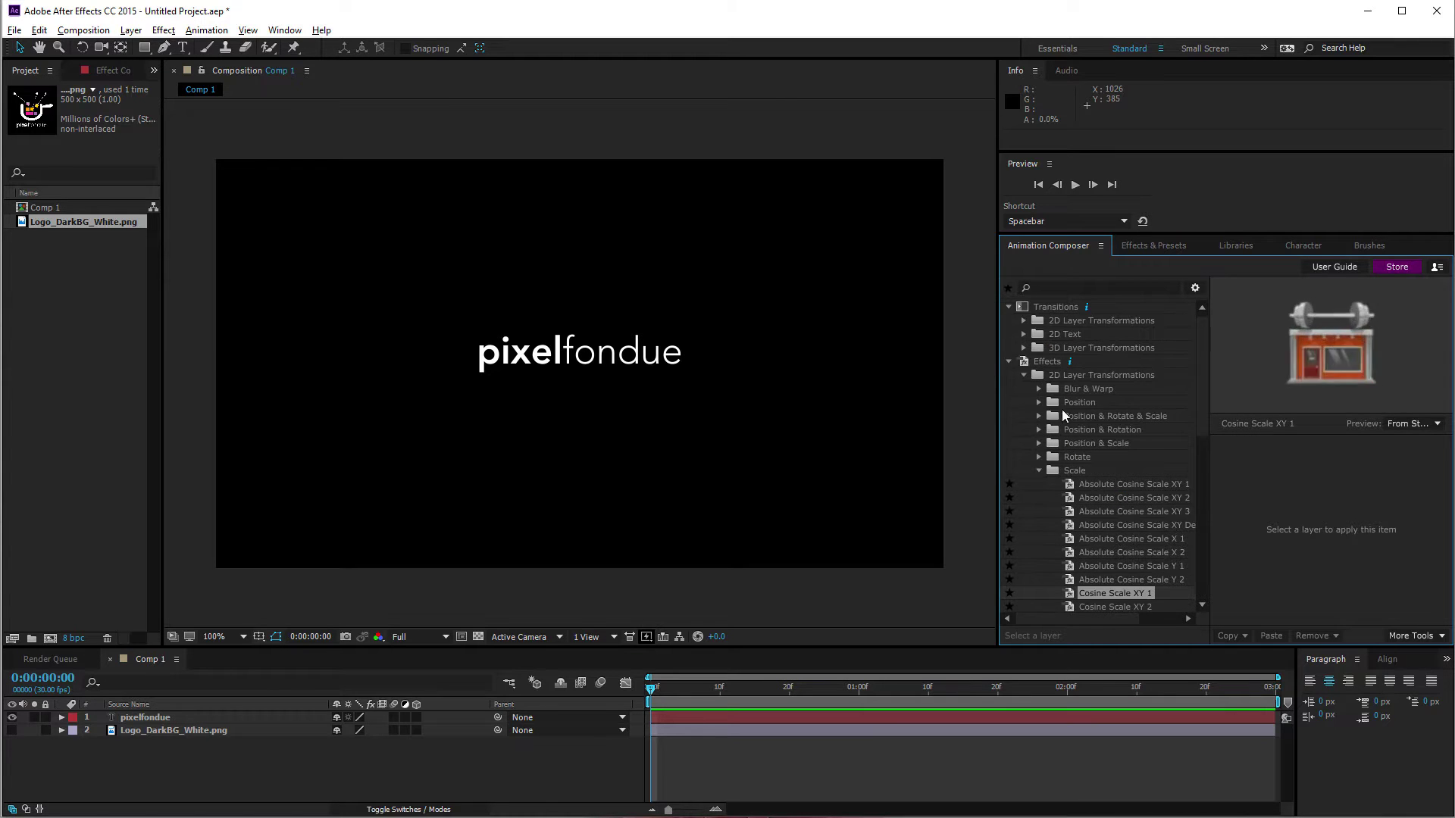
# Collapse Transitions and Effects, and expand Precomps down to the Simple Style 4 folder in Titles & Lower Thirds.
pyautogui.click(1009, 307)
pyautogui.doubleClick(1048, 322)
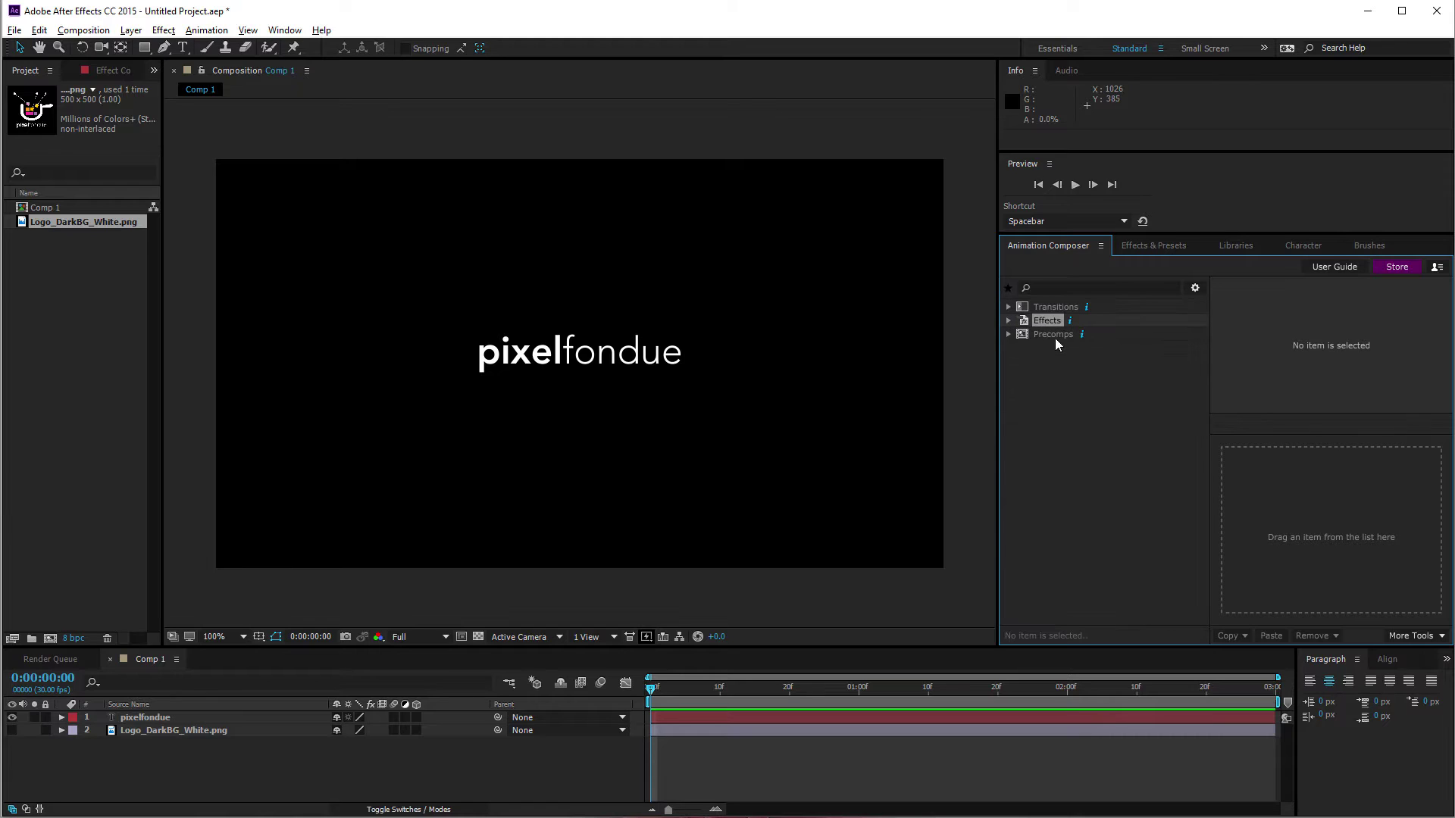
pyautogui.click(1055, 338)
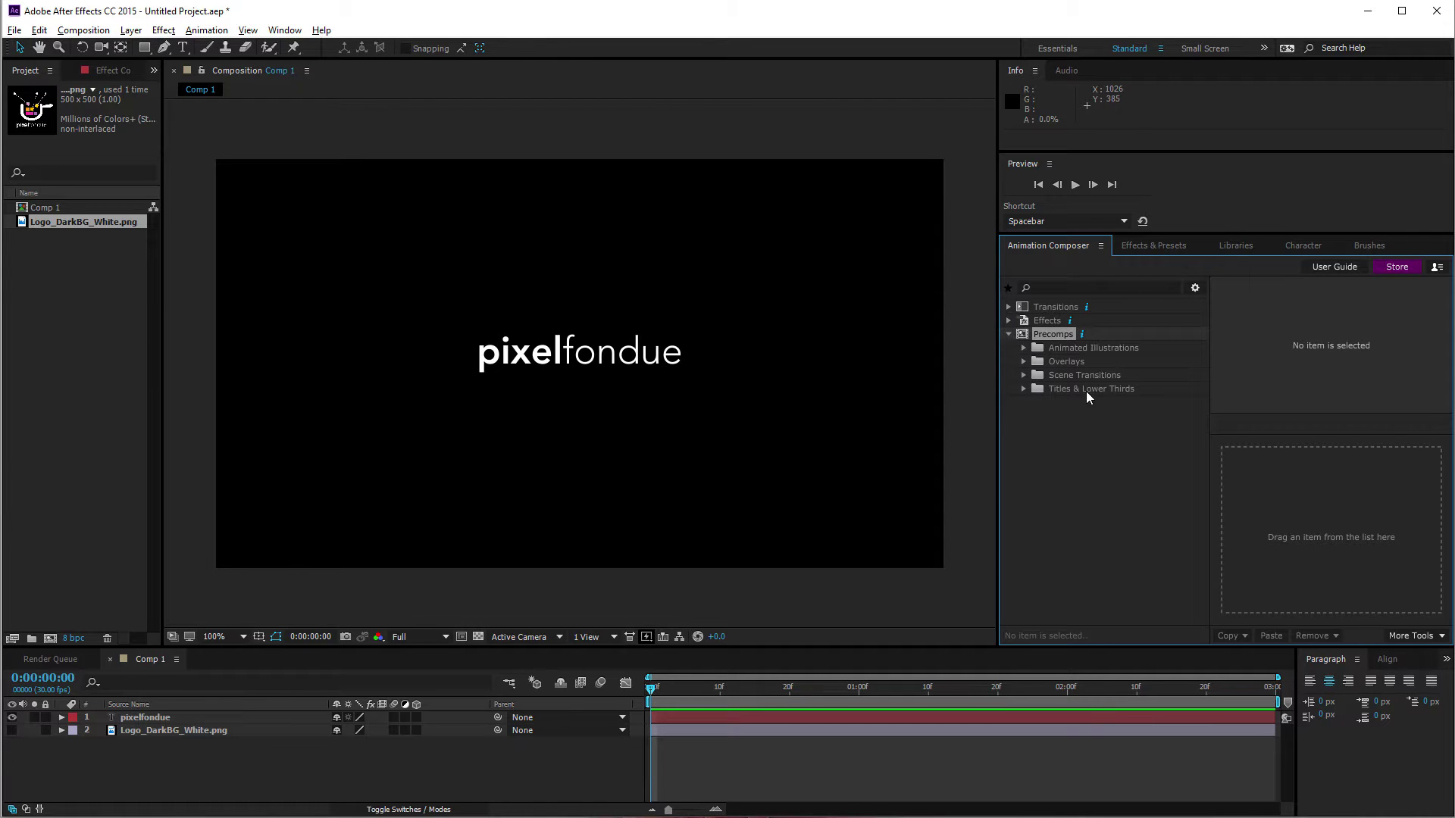
pyautogui.click(1022, 390)
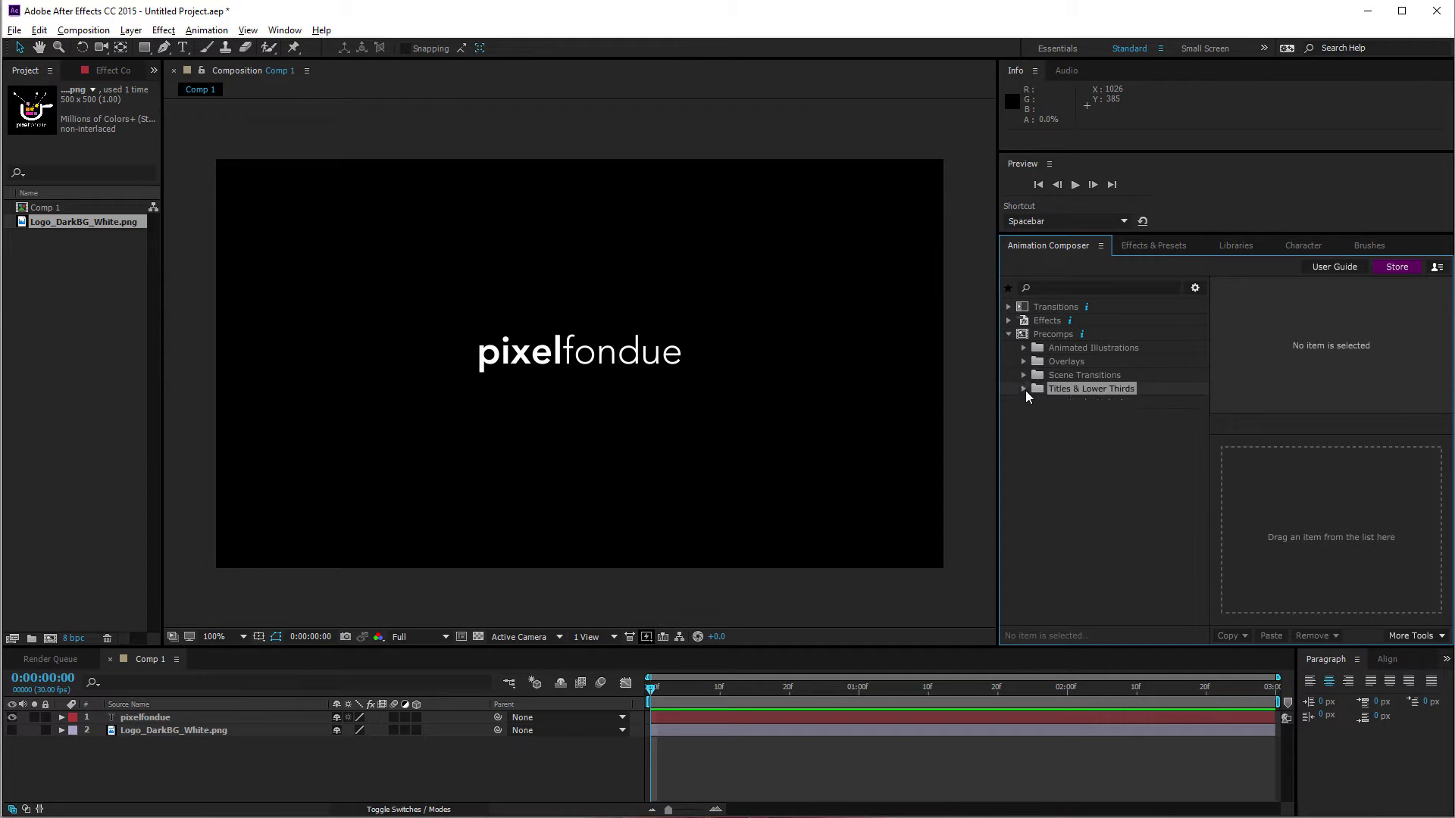
pyautogui.click(1038, 403)
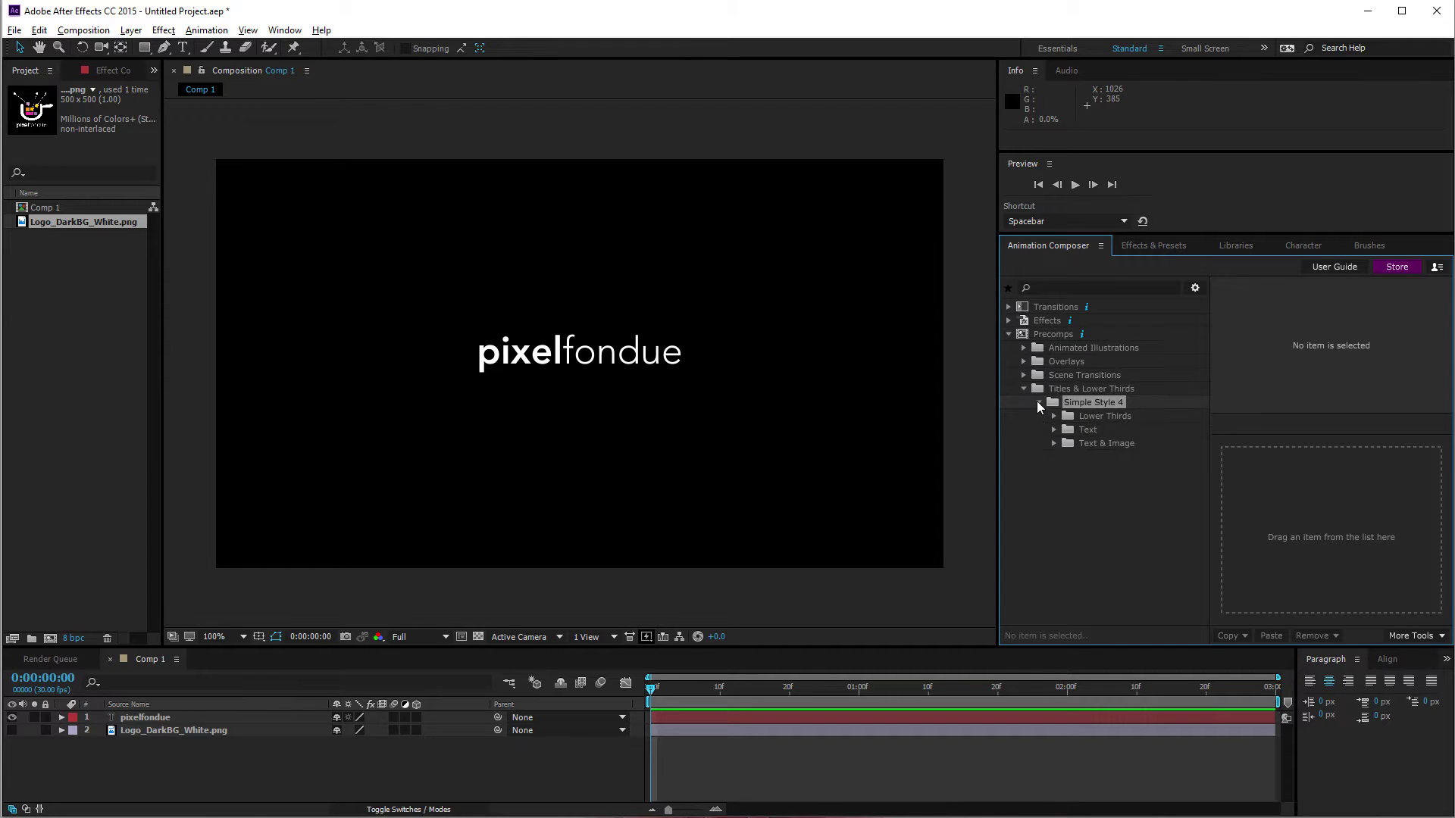
# Expand the Lower Thirds folder in Simple Style 4 and preview the Left 3-tier & Image 1 precomp.
pyautogui.click(1053, 417)
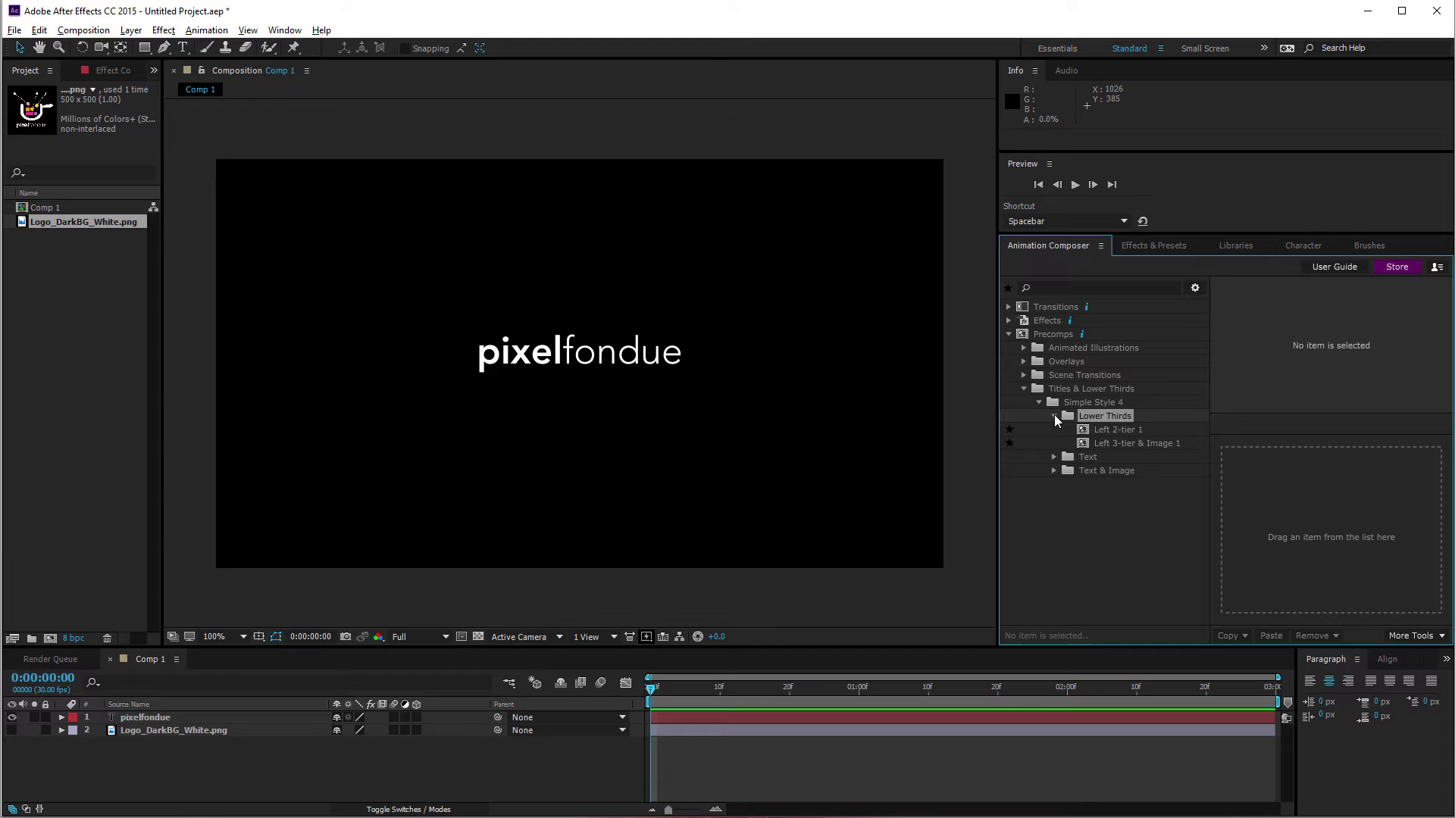
pyautogui.click(1147, 444)
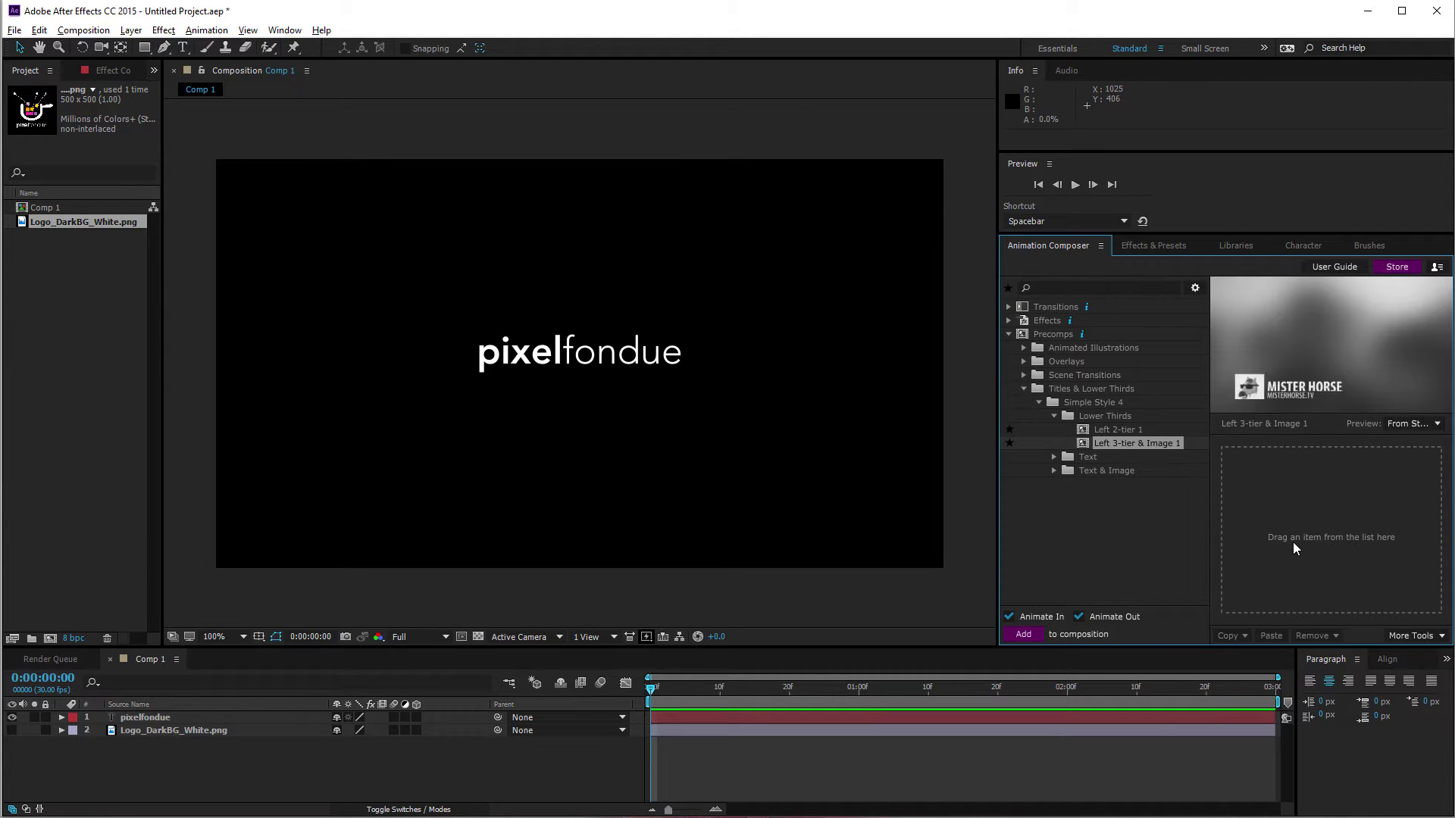
# Switch to the Mister Horse store in the browser and examine the Iconic Style Pack's details, included items and animated icon previews.
pyautogui.hotkey('alt', 'Tab')
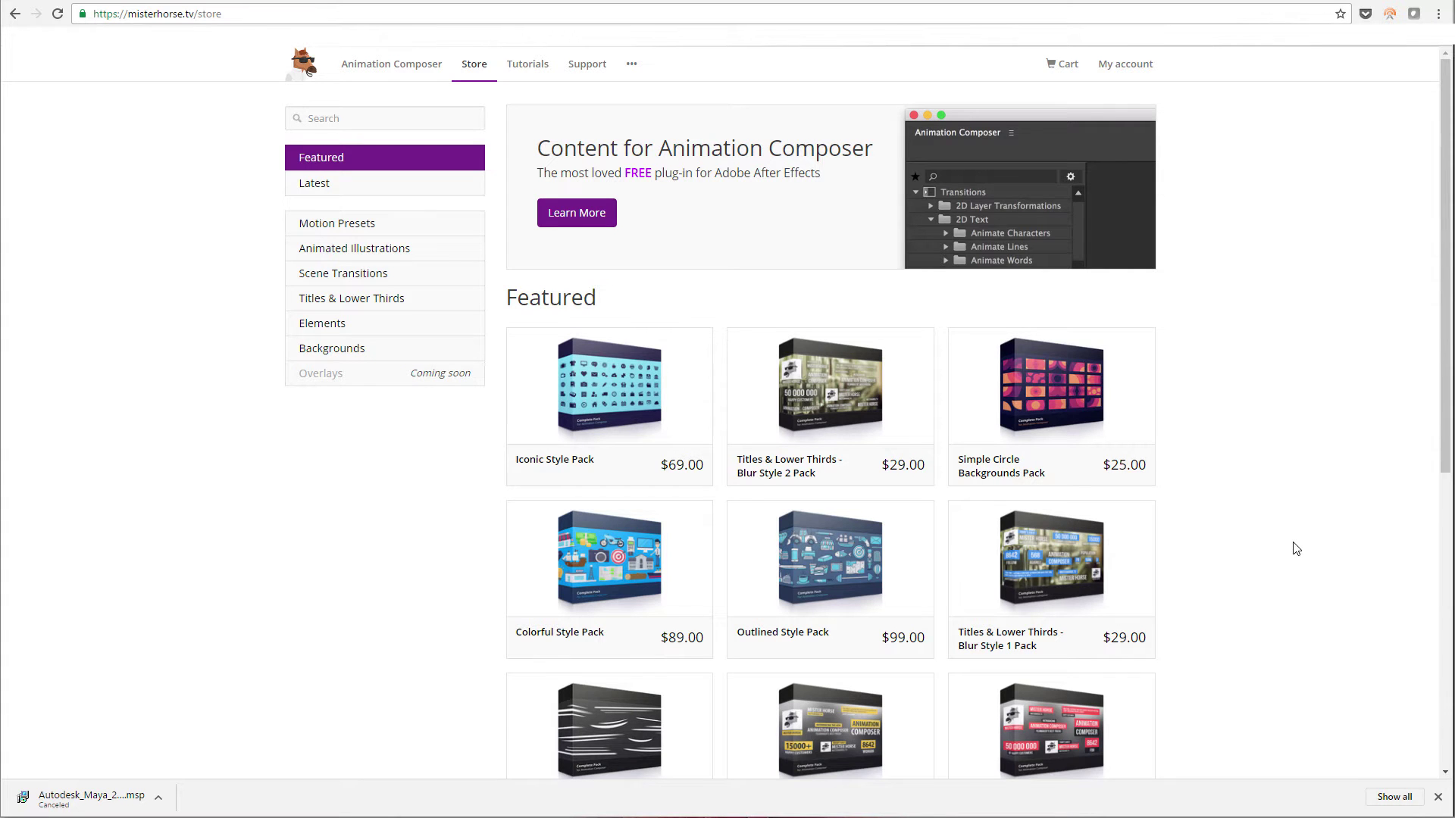
pyautogui.click(607, 404)
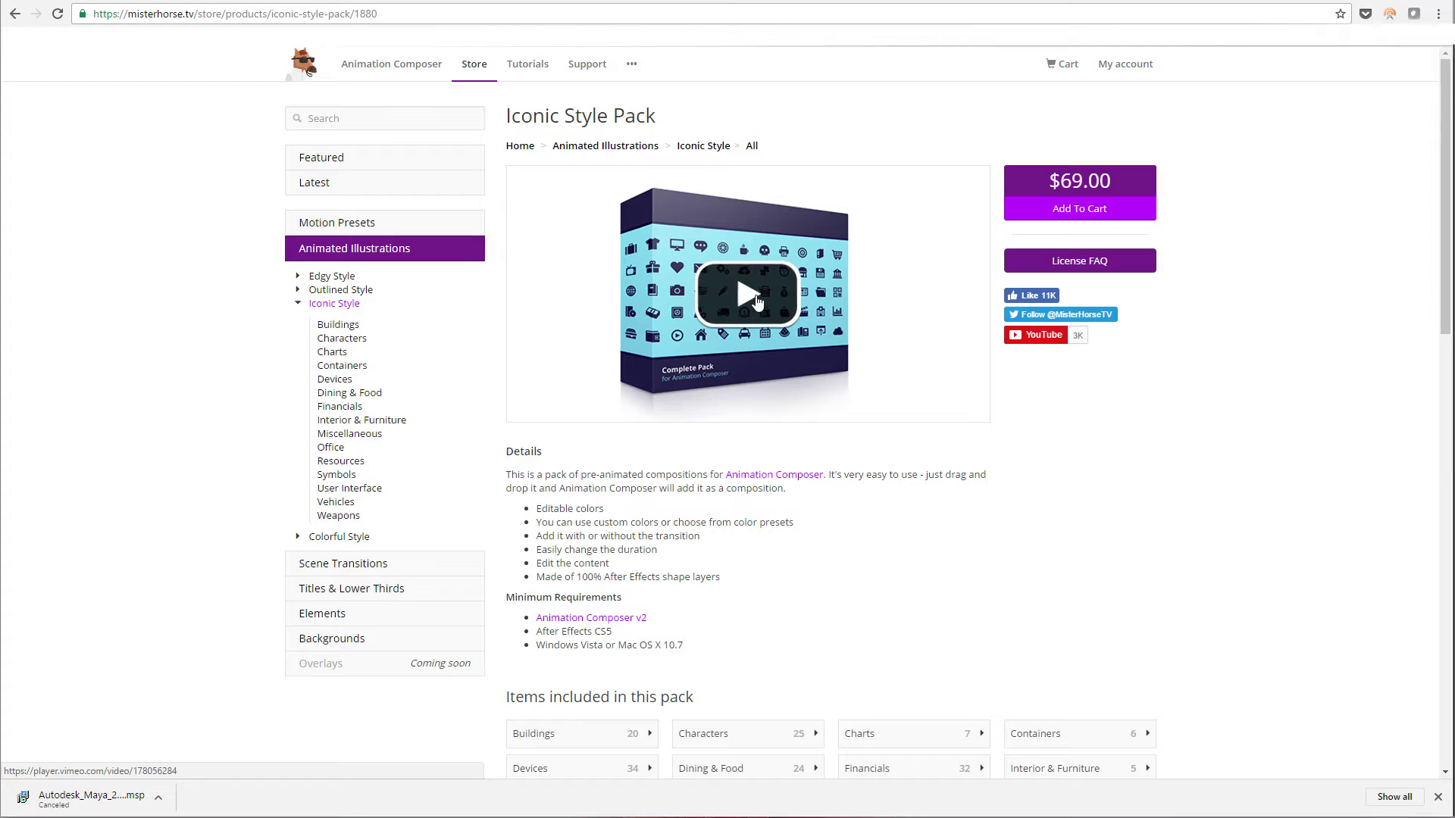
pyautogui.scroll(-5, 782, 447)
pyautogui.moveTo(788, 454)
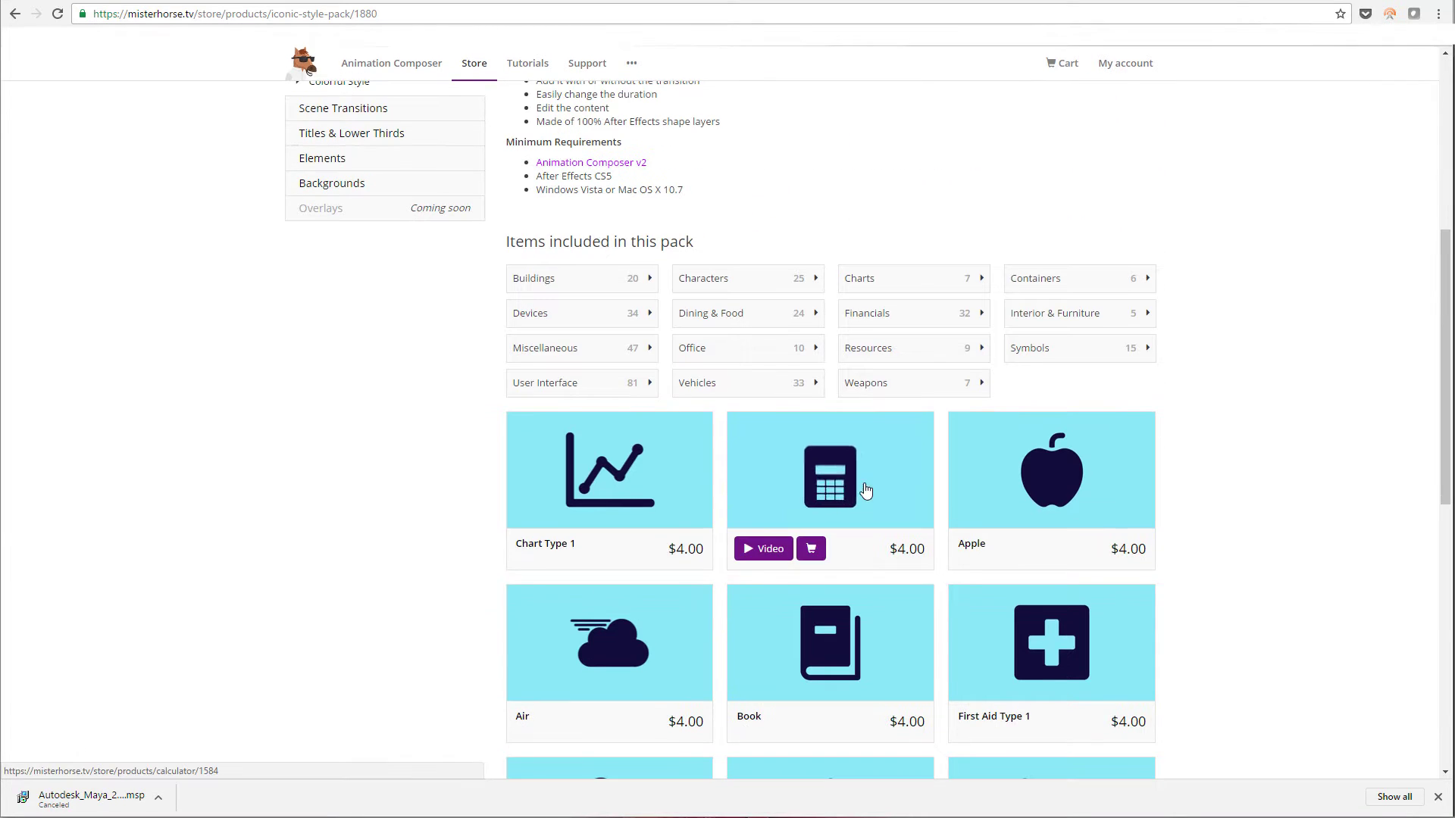
pyautogui.moveTo(644, 493)
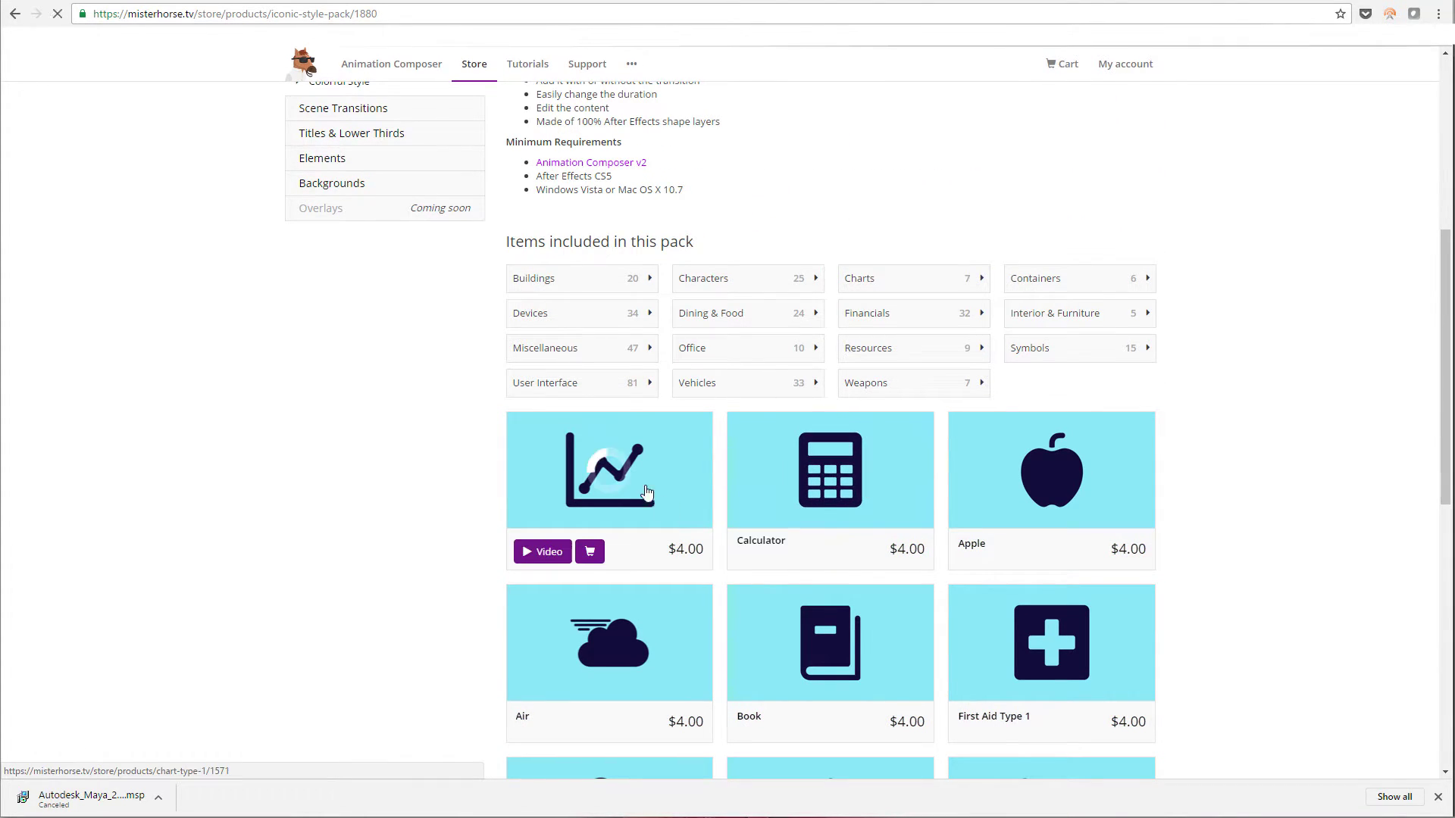
pyautogui.scroll(-7, 695, 557)
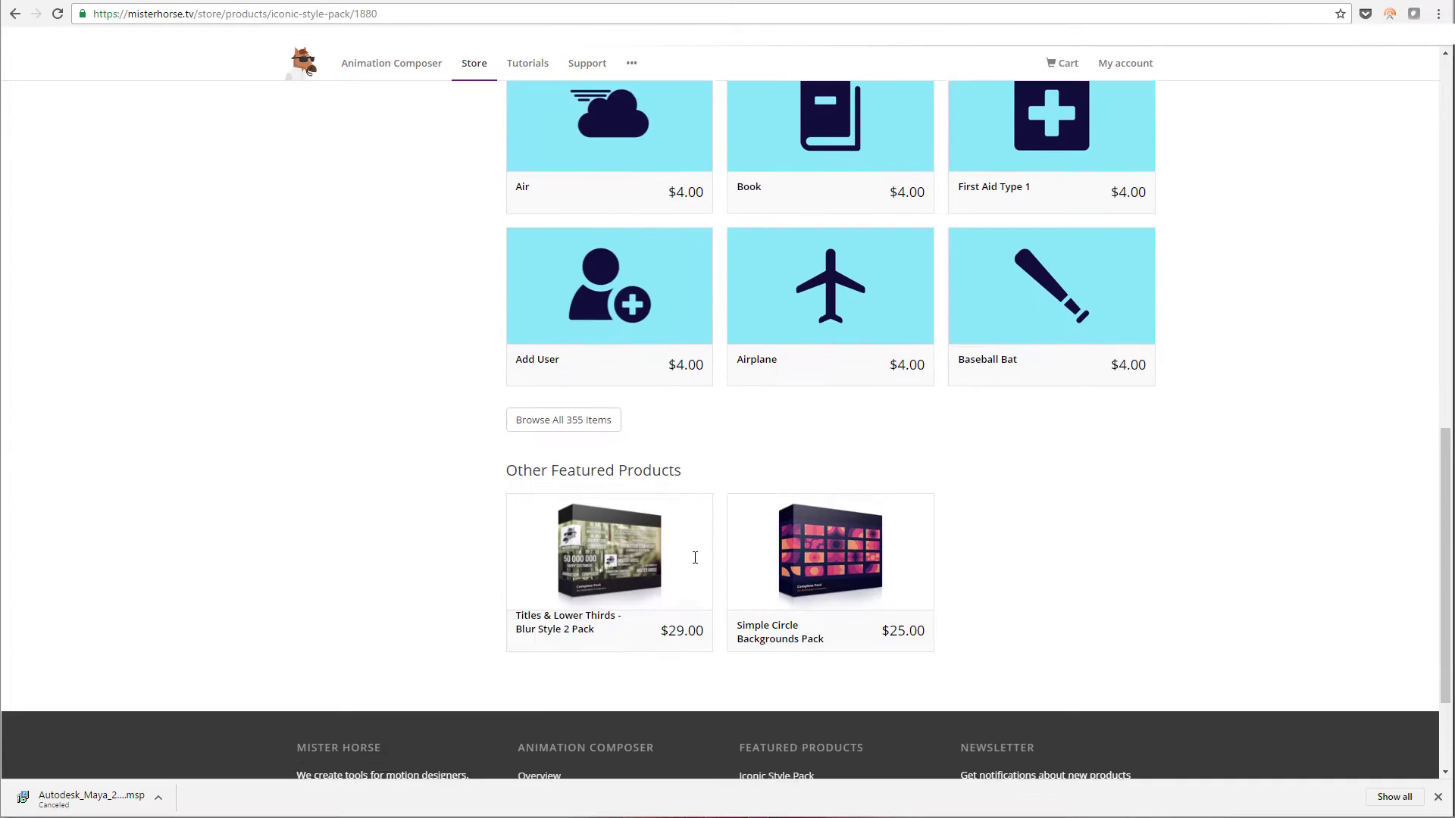
pyautogui.scroll(5, 786, 439)
pyautogui.scroll(6, 825, 426)
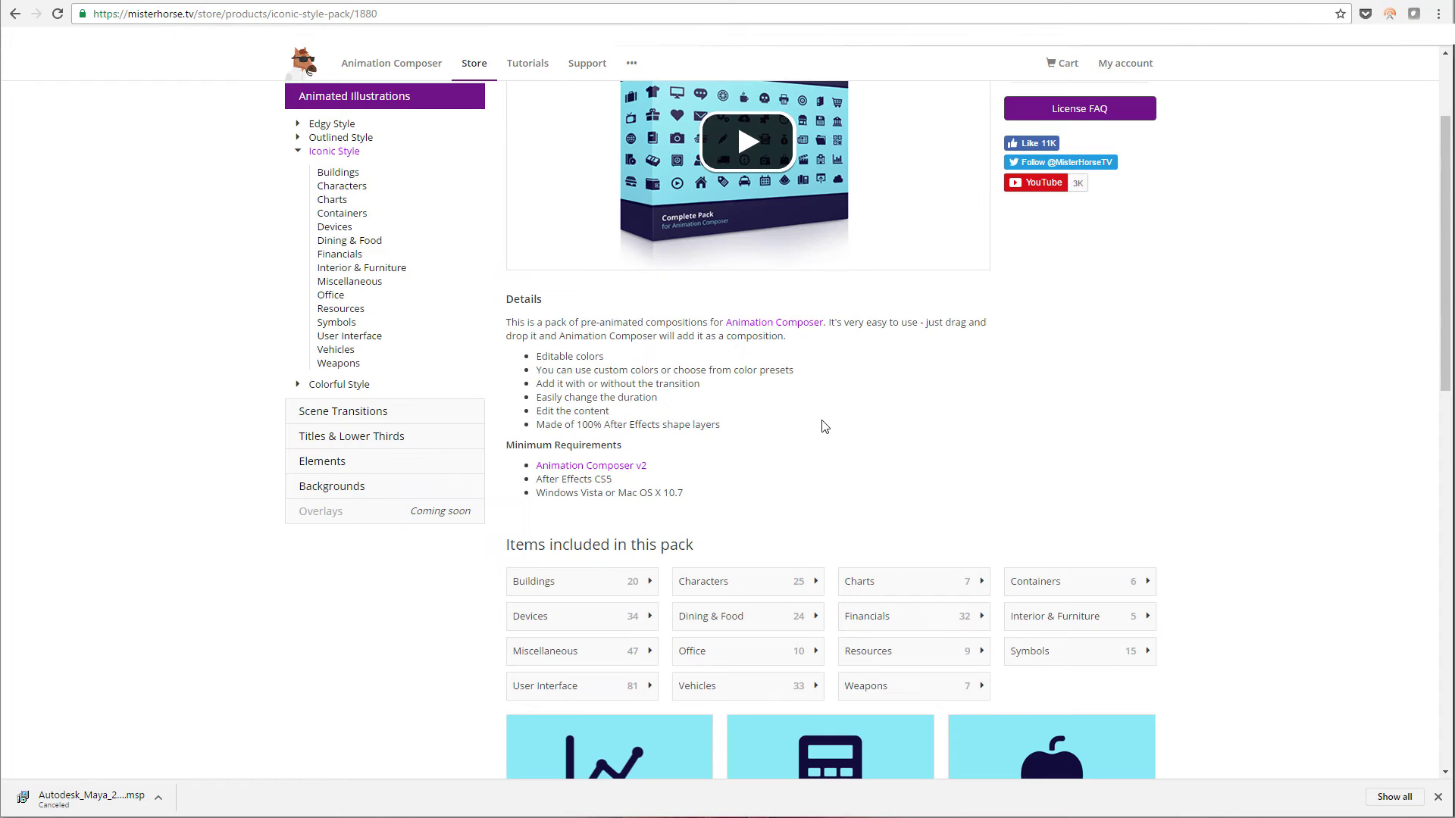
pyautogui.scroll(2, 879, 424)
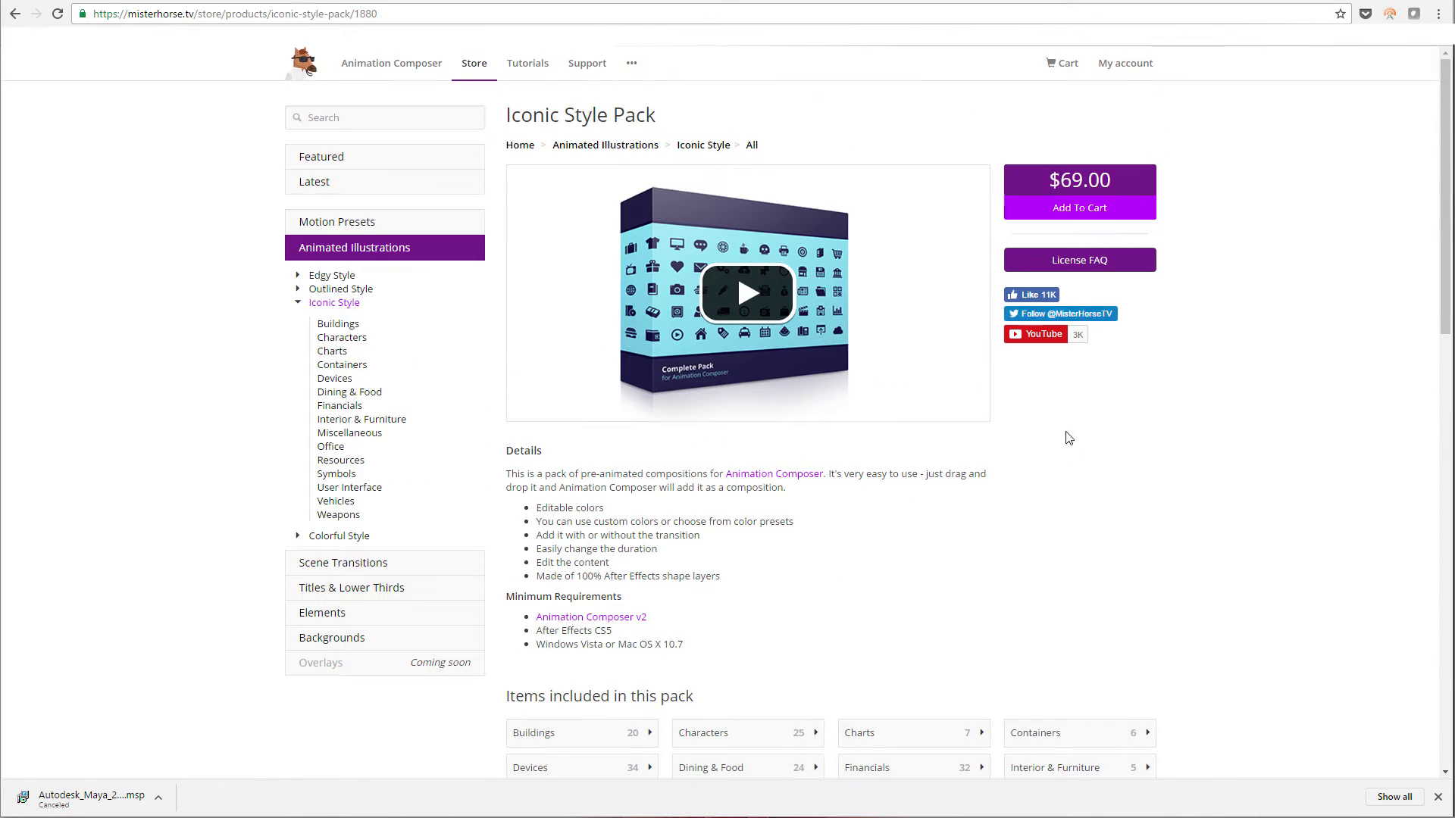
pyautogui.scroll(-5, 1051, 485)
pyautogui.scroll(-3, 1046, 493)
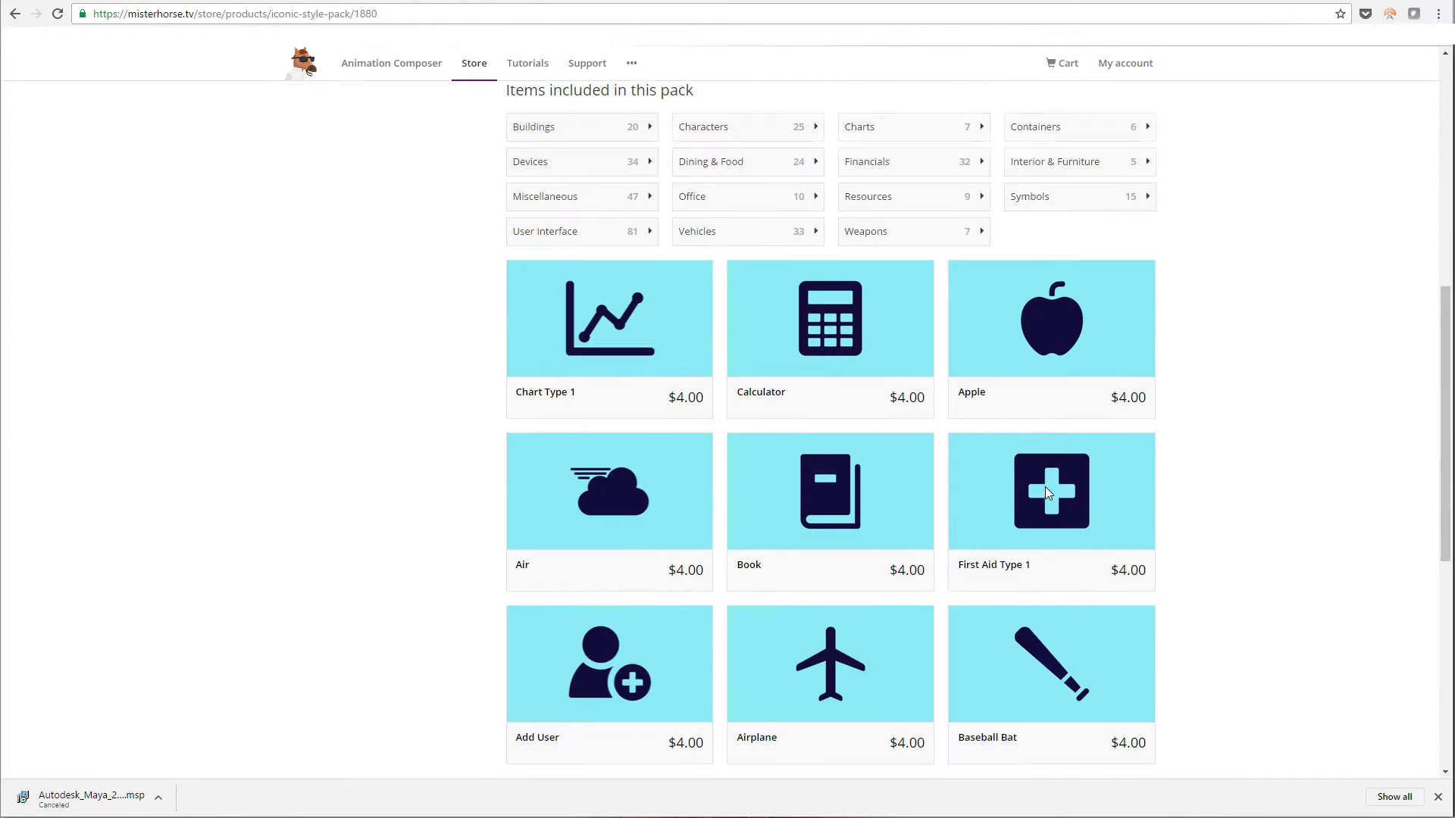
pyautogui.moveTo(846, 492)
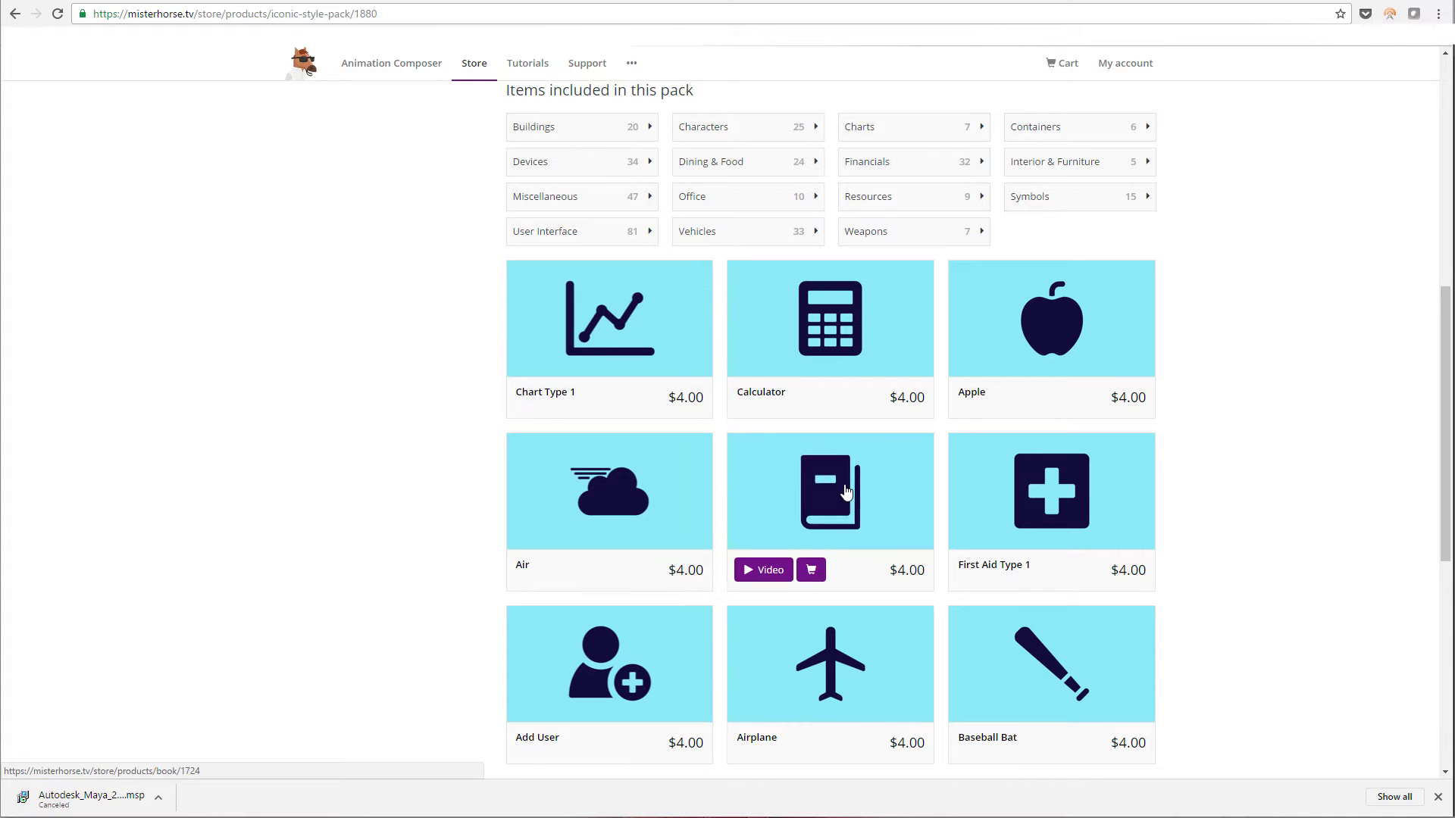
pyautogui.scroll(8, 847, 494)
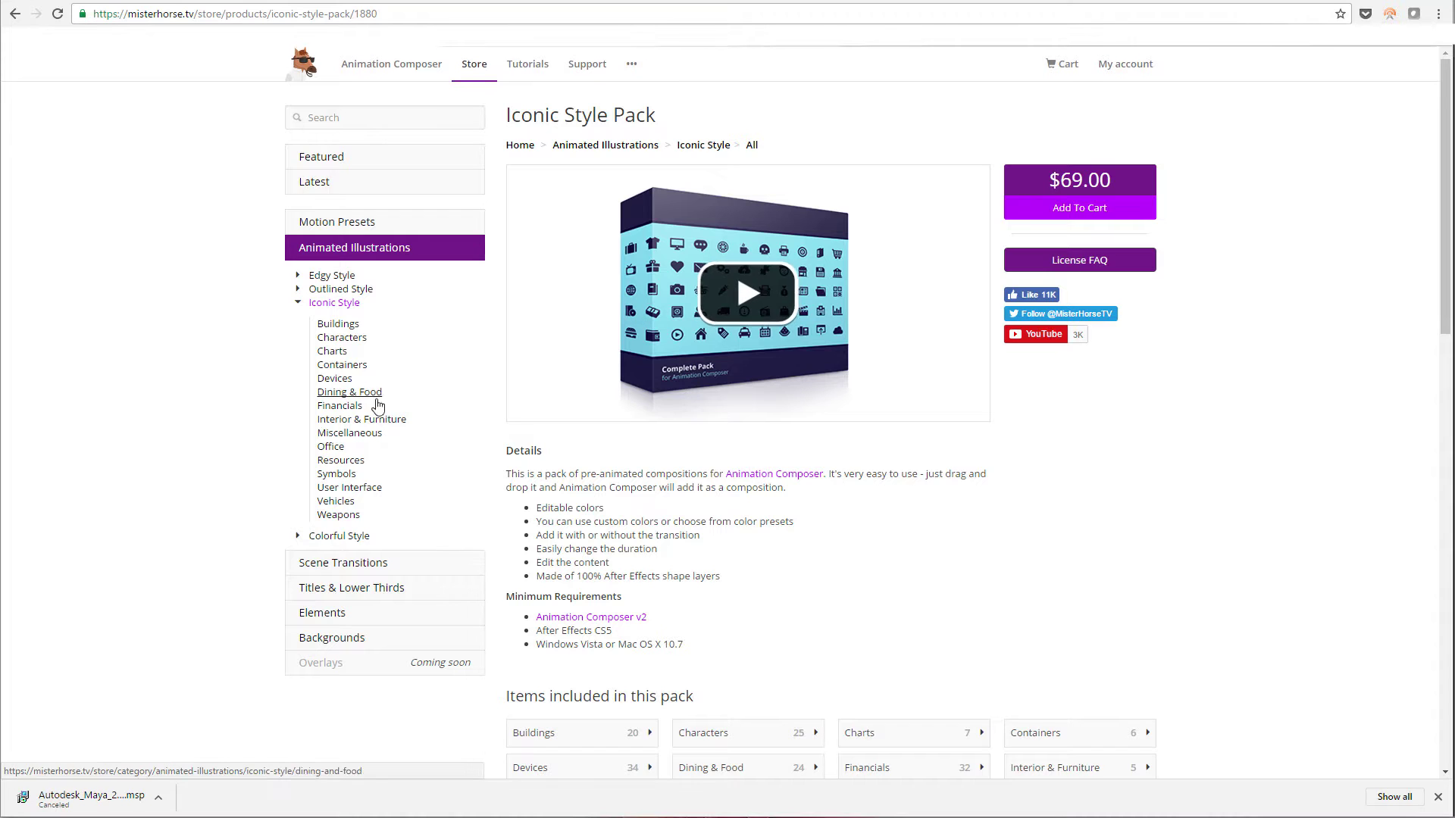
# View the Edgy Style animated illustrations, and return to the store's front page to look through the featured packs.
pyautogui.click(336, 278)
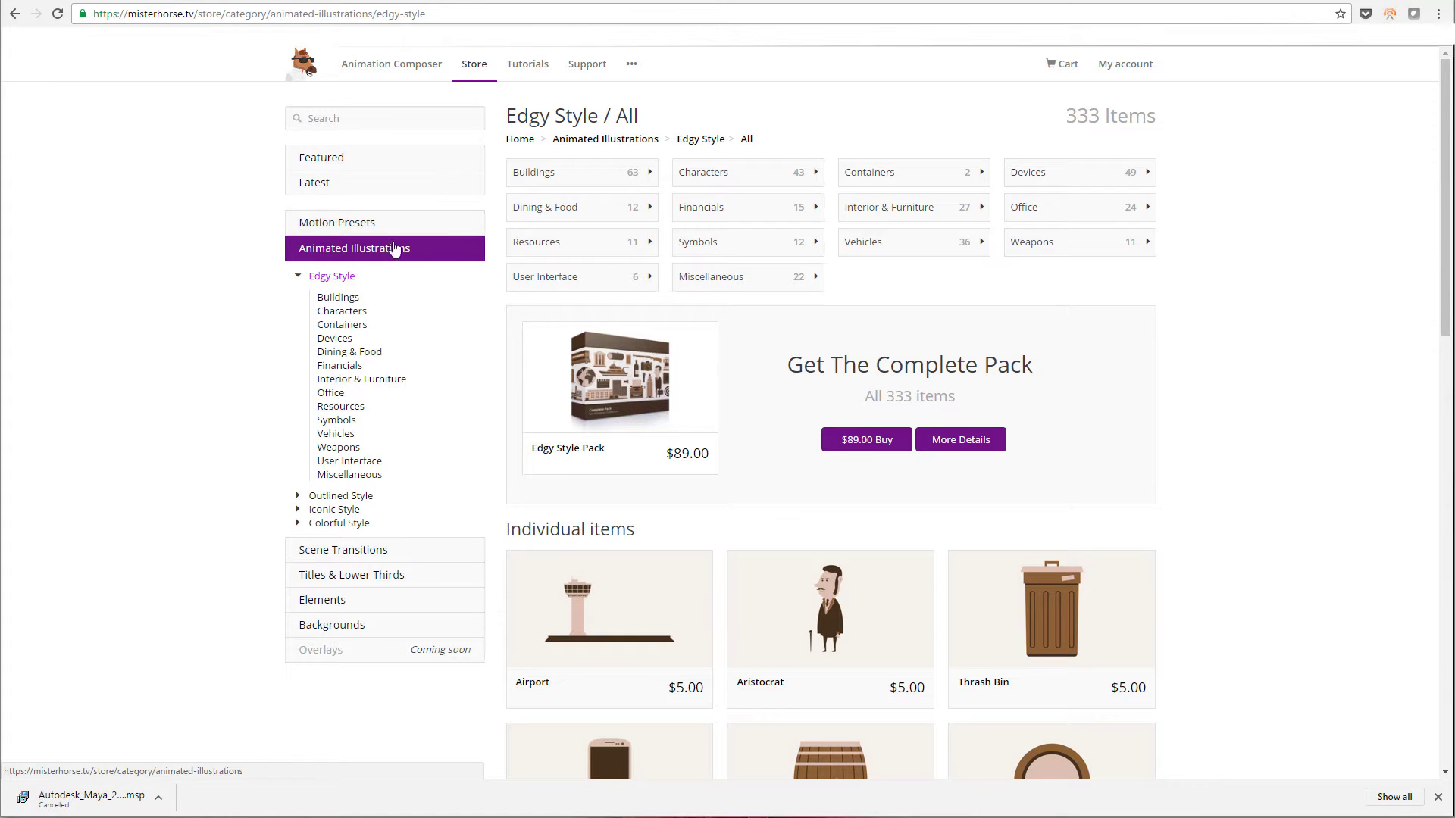
pyautogui.click(14, 13)
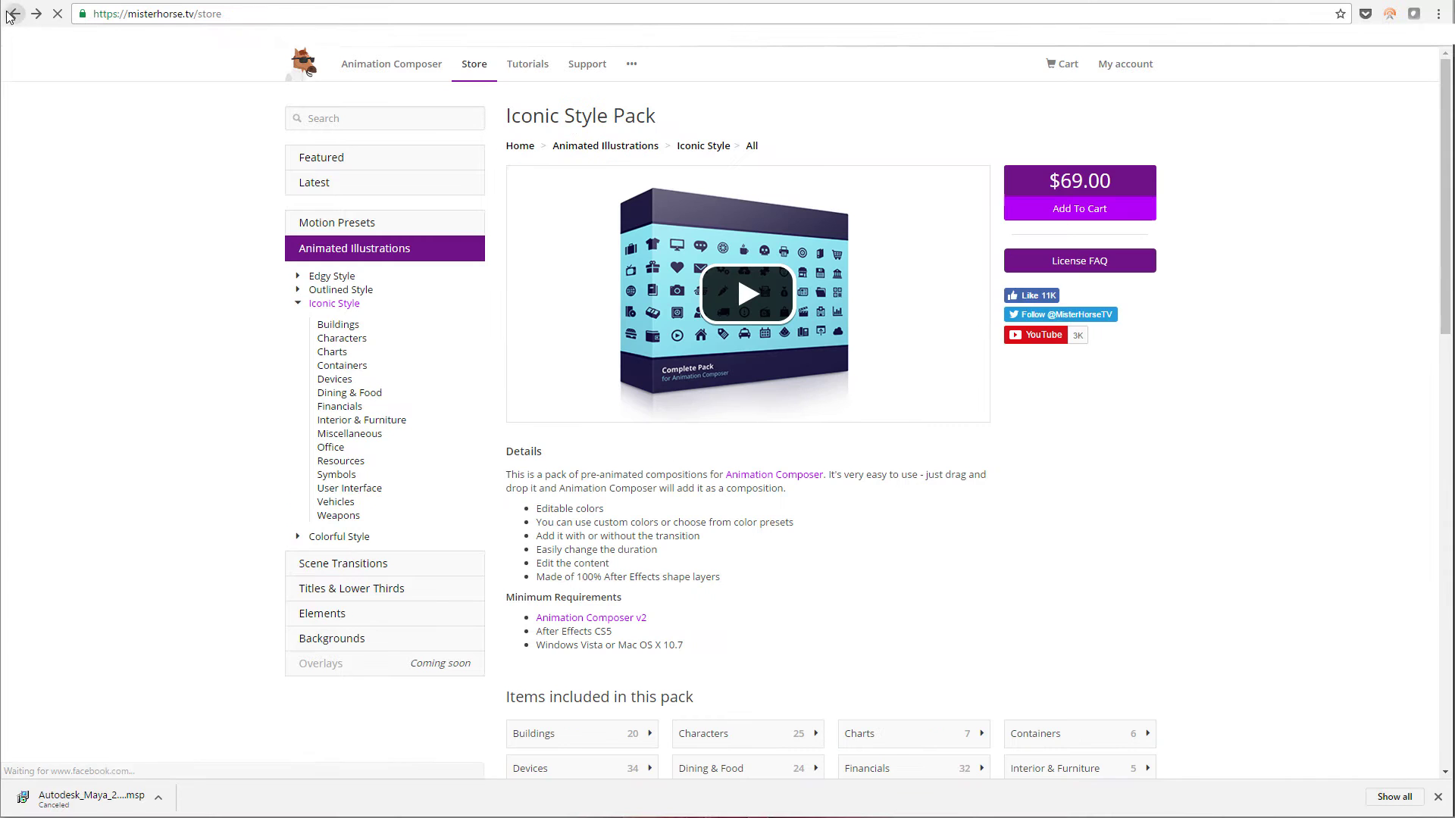
pyautogui.scroll(-4, 488, 452)
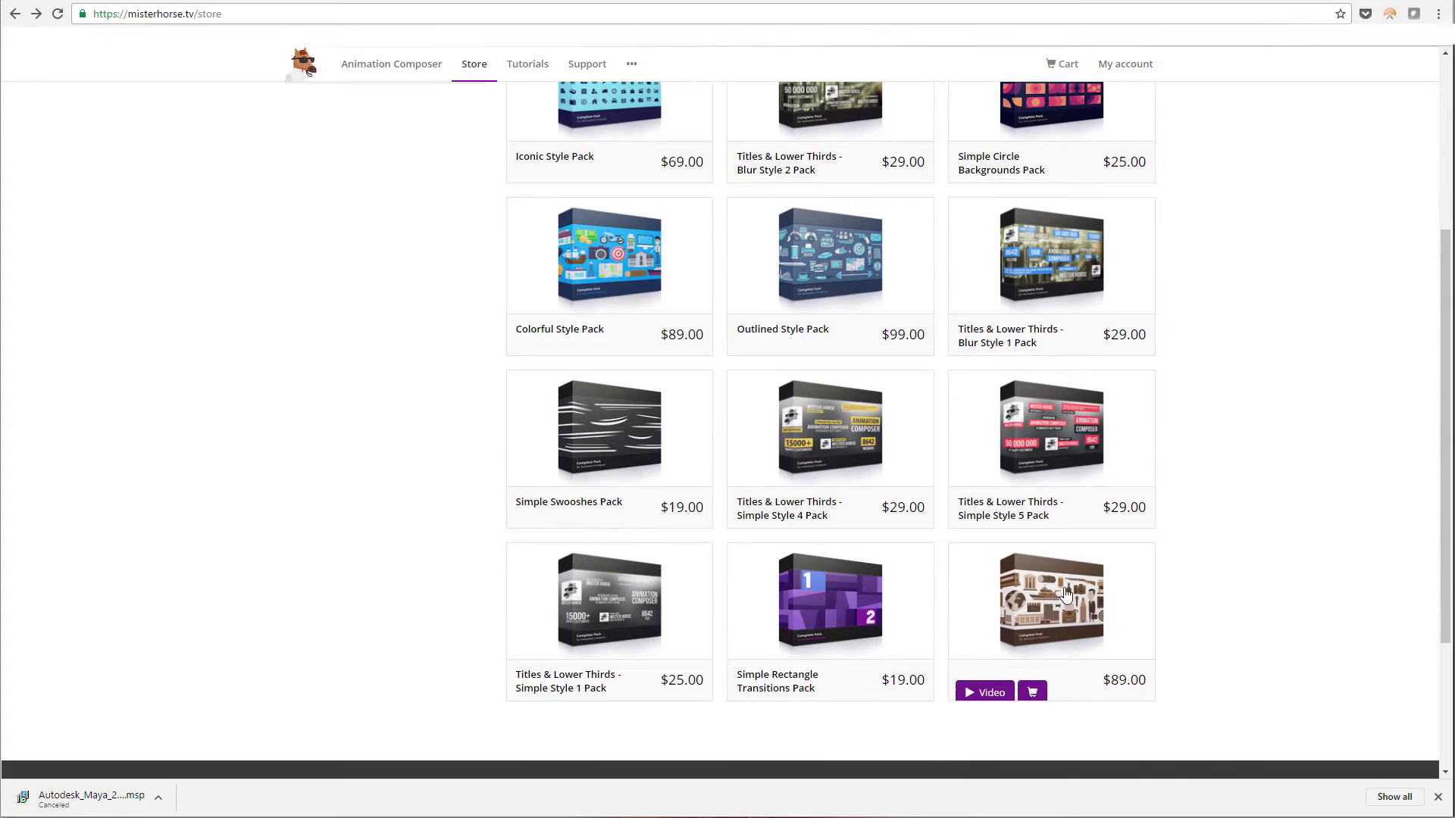
pyautogui.scroll(-2, 871, 606)
pyautogui.scroll(5, 928, 443)
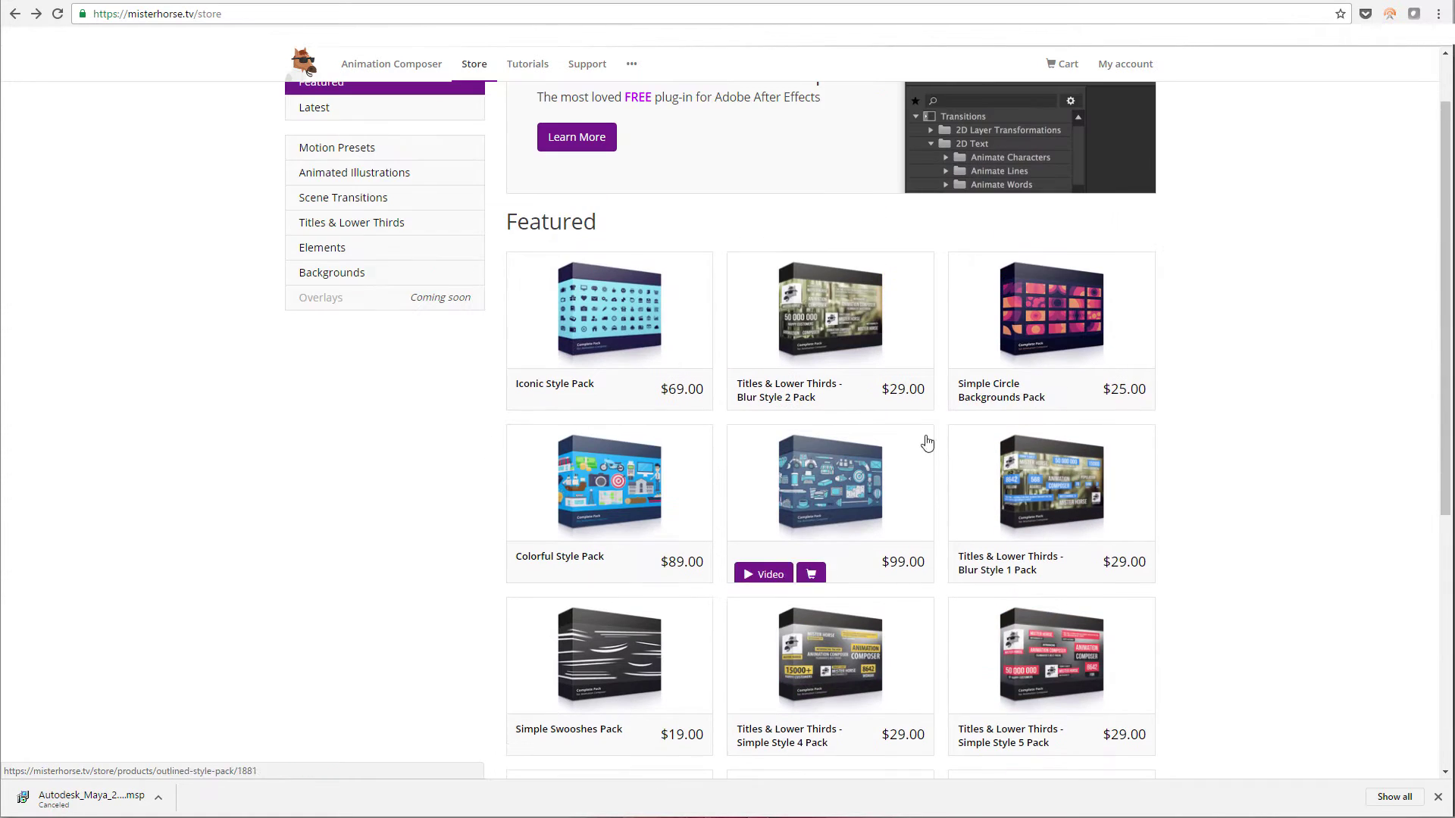
# Open the Simple Circle Backgrounds Pack in the store and examine the animated previews of its circle backgrounds.
pyautogui.click(1033, 325)
pyautogui.scroll(-6, 906, 376)
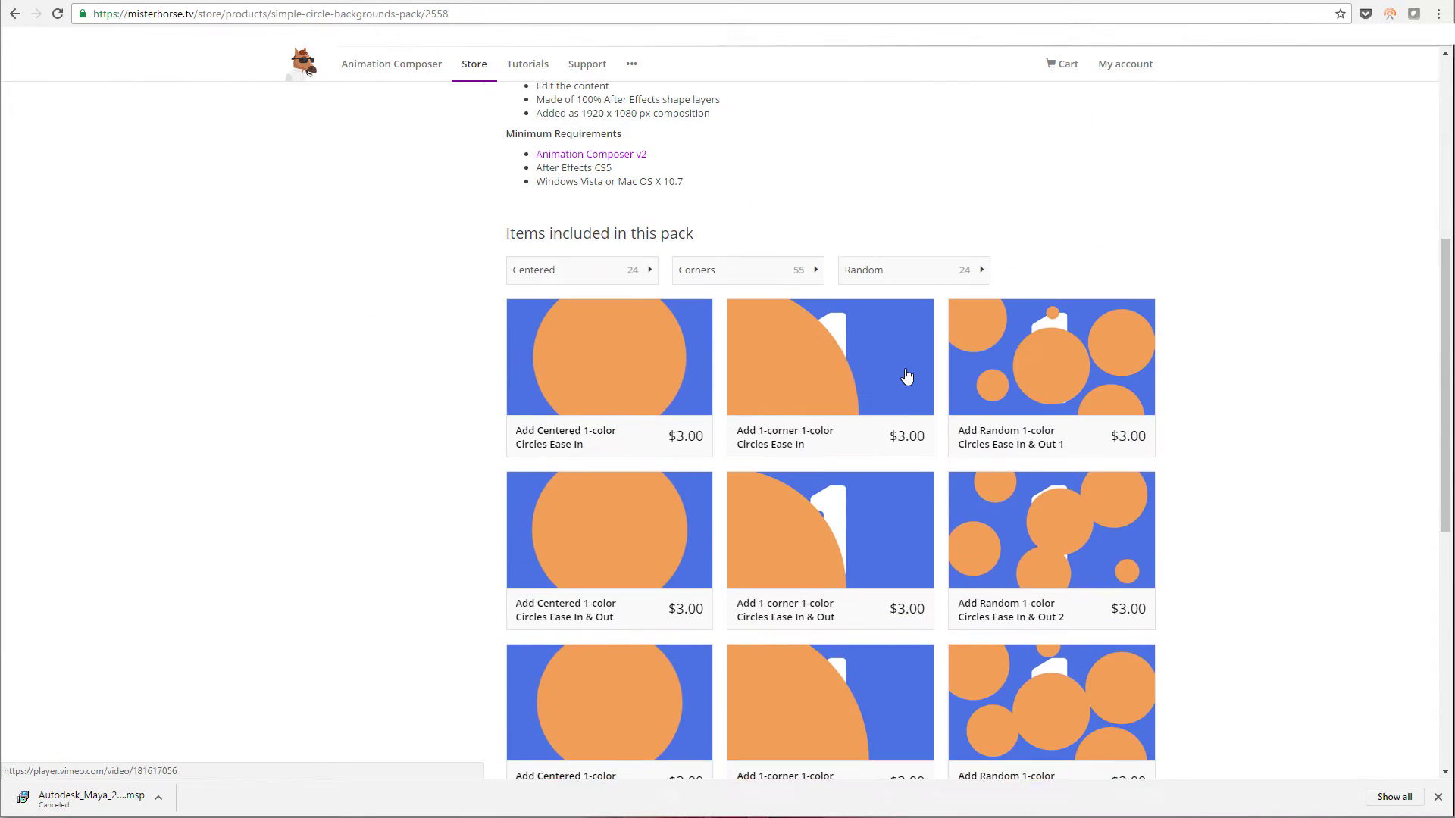
pyautogui.scroll(-7, 903, 379)
pyautogui.scroll(5, 904, 383)
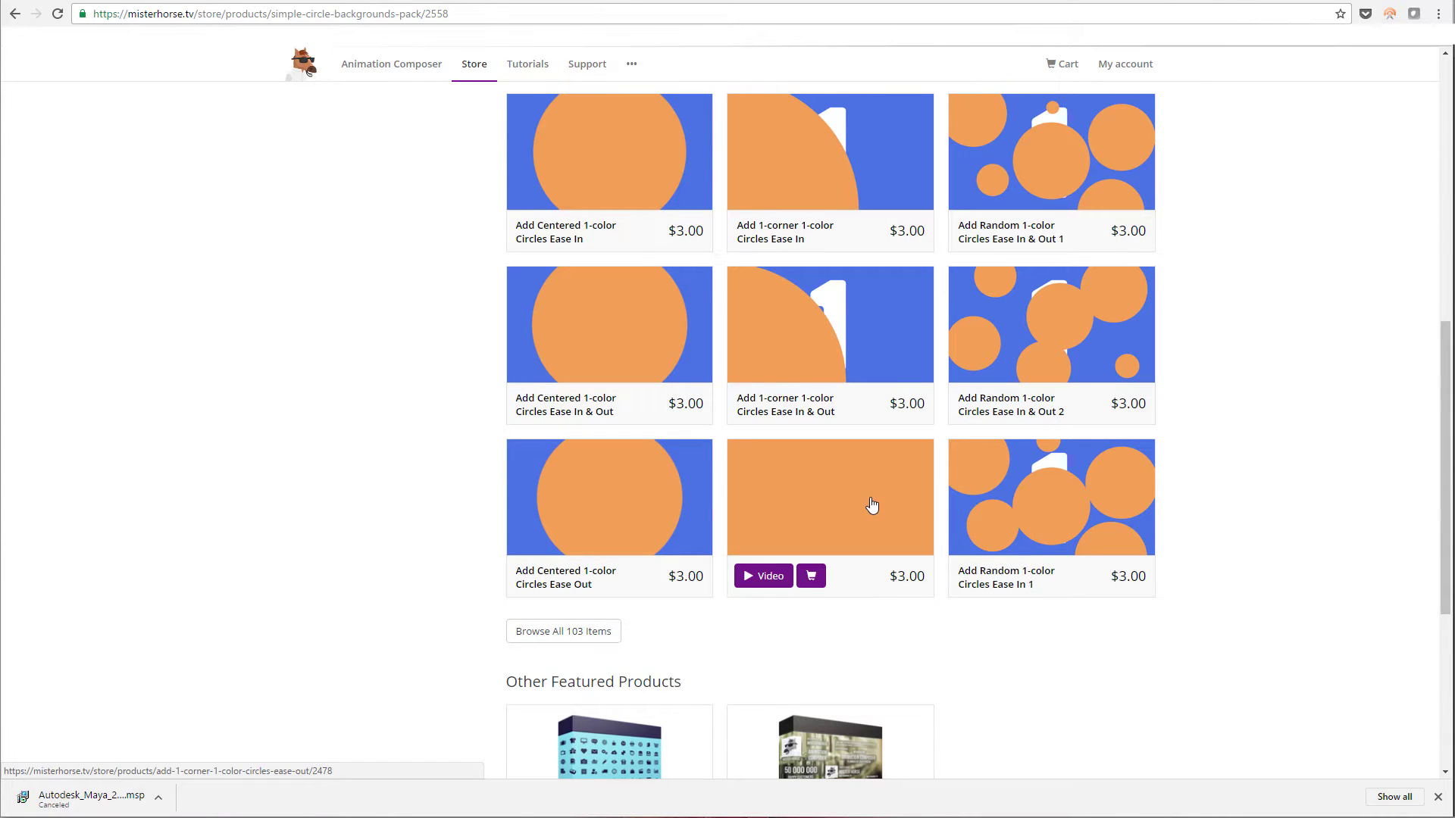
pyautogui.moveTo(1046, 494)
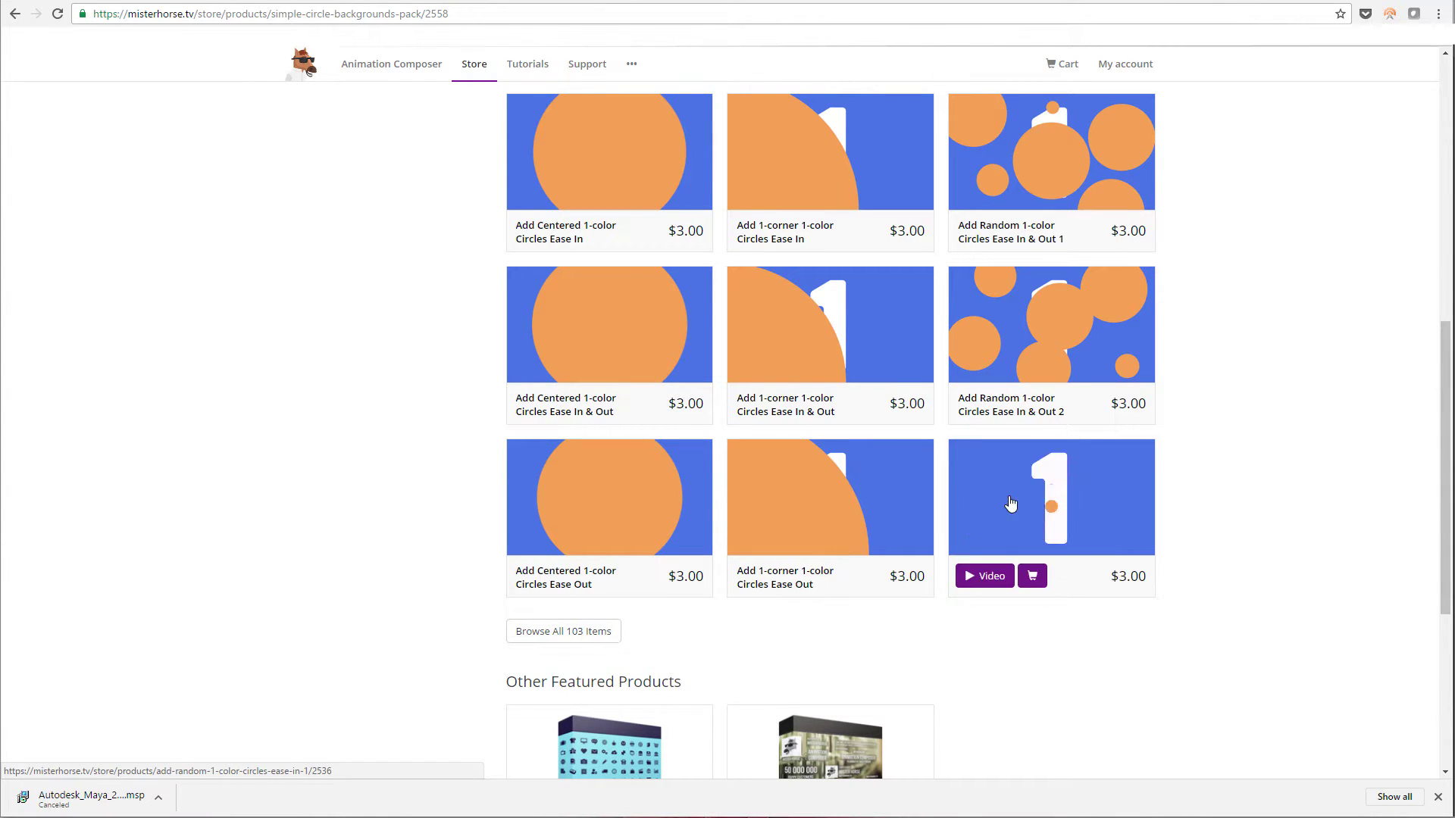
pyautogui.moveTo(1059, 361)
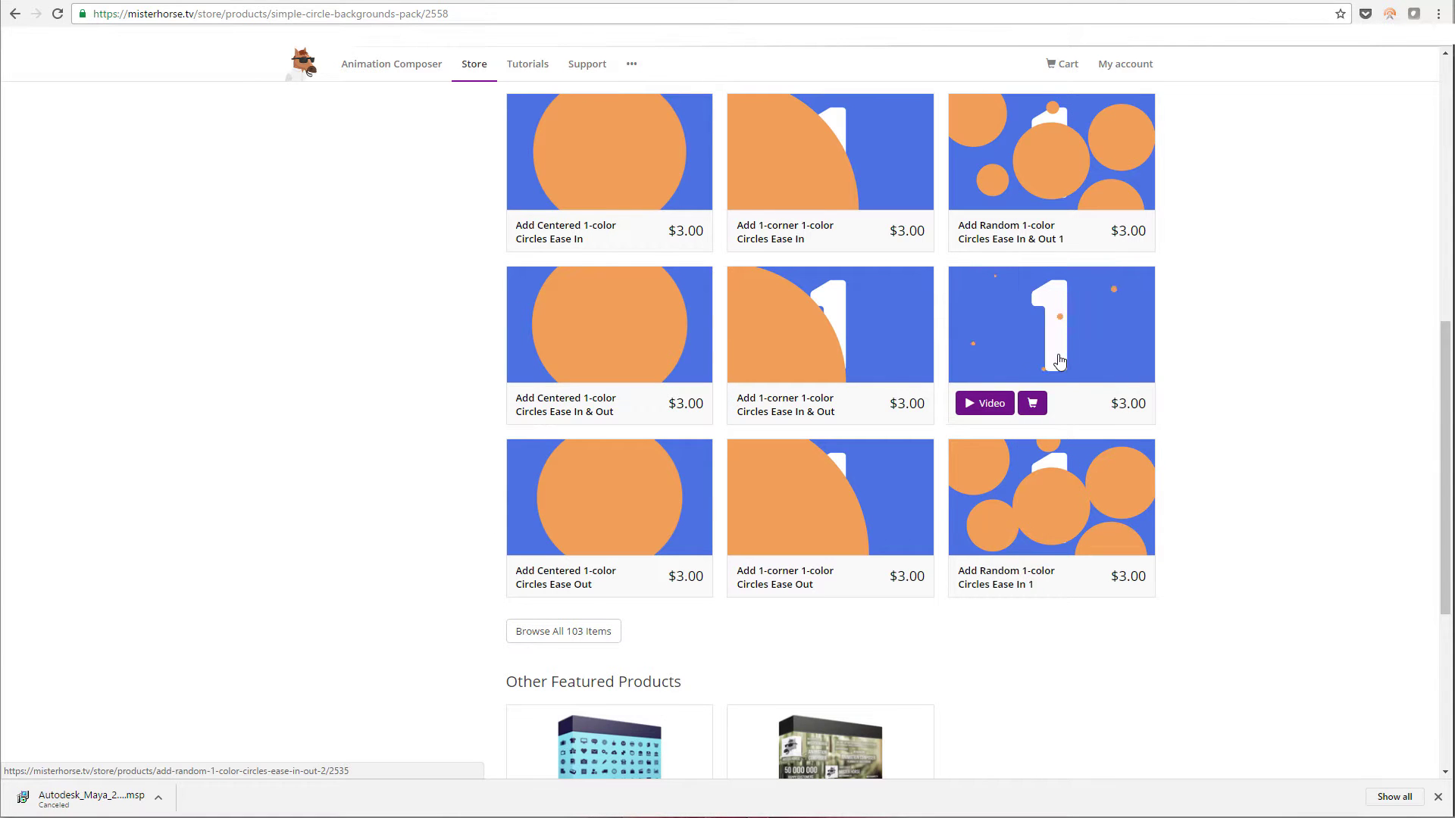
pyautogui.scroll(3, 1059, 361)
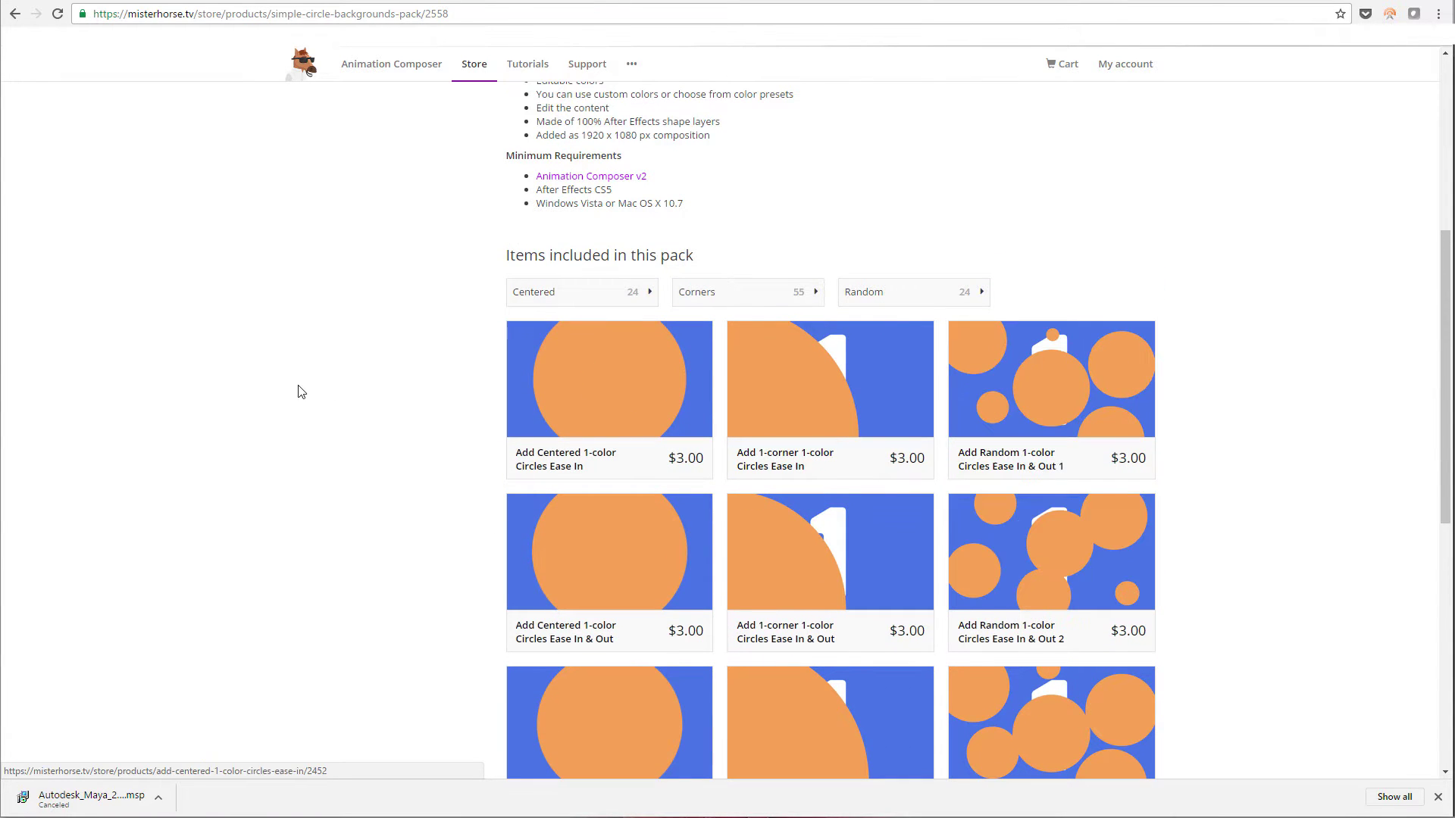
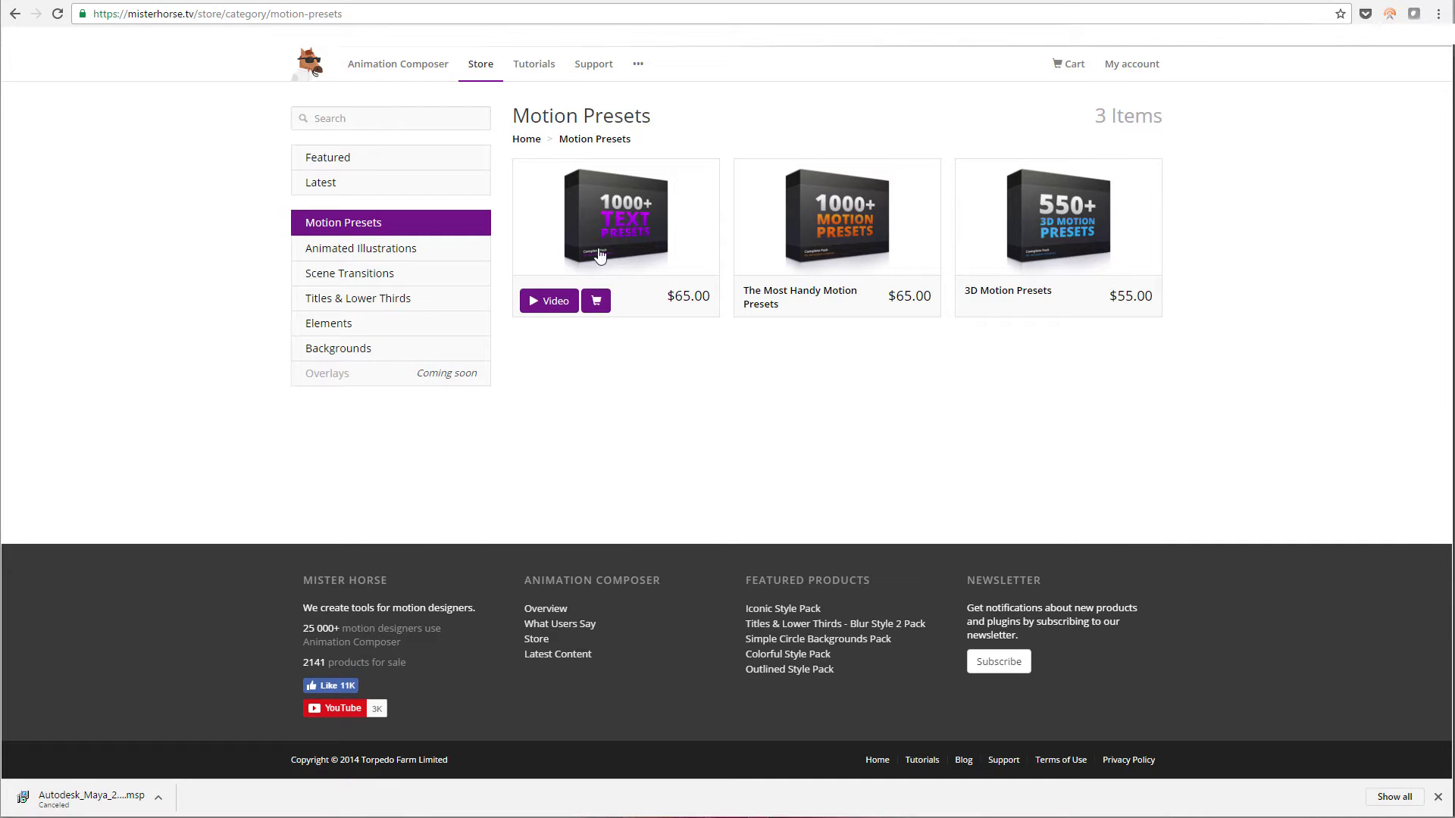
pyautogui.moveTo(610, 204)
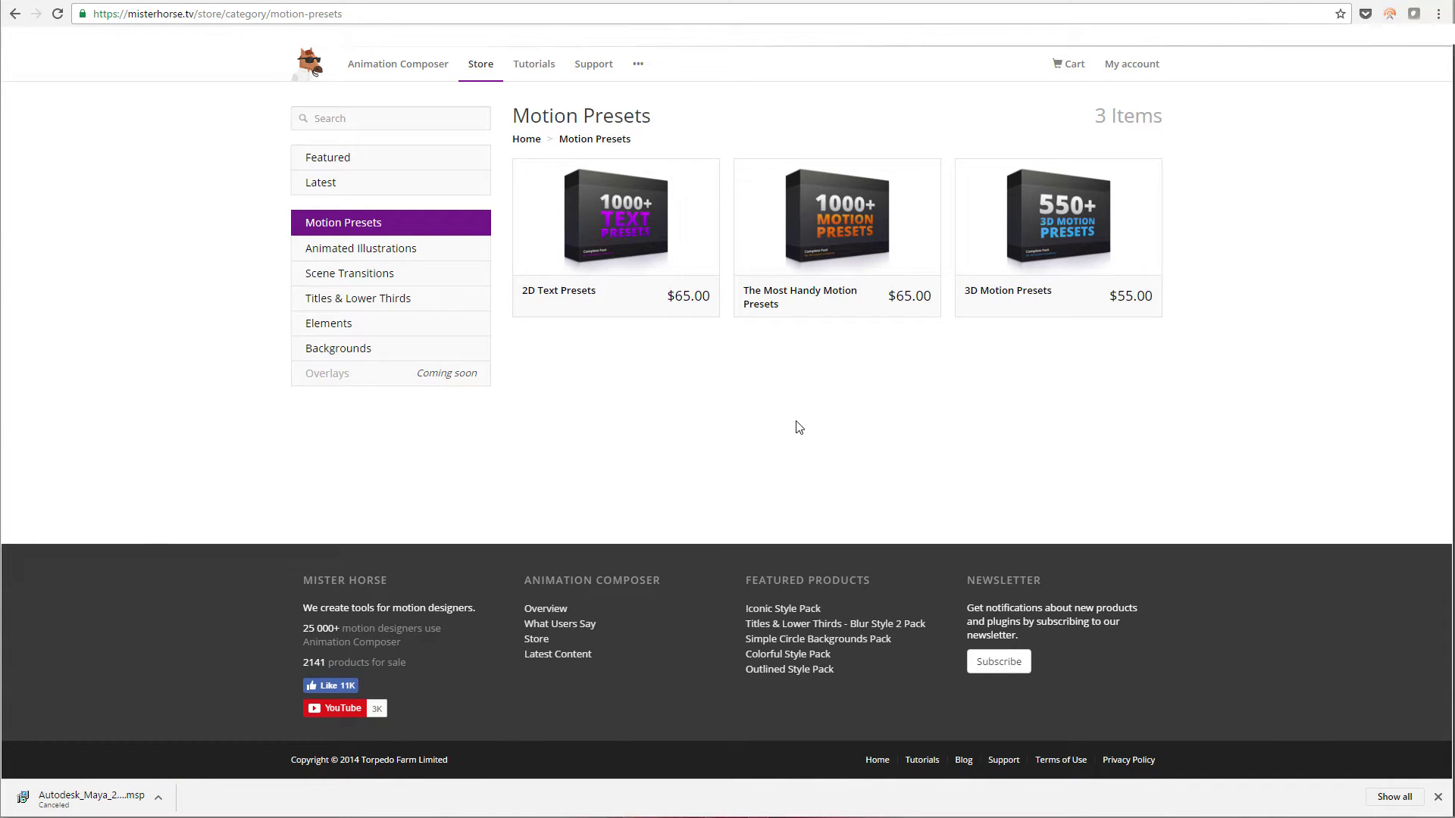
# Switch back to After Effects, look at the built-in Effects & Presets list, and return to the Animation Composer presets.
pyautogui.hotkey('alt', 'Tab')
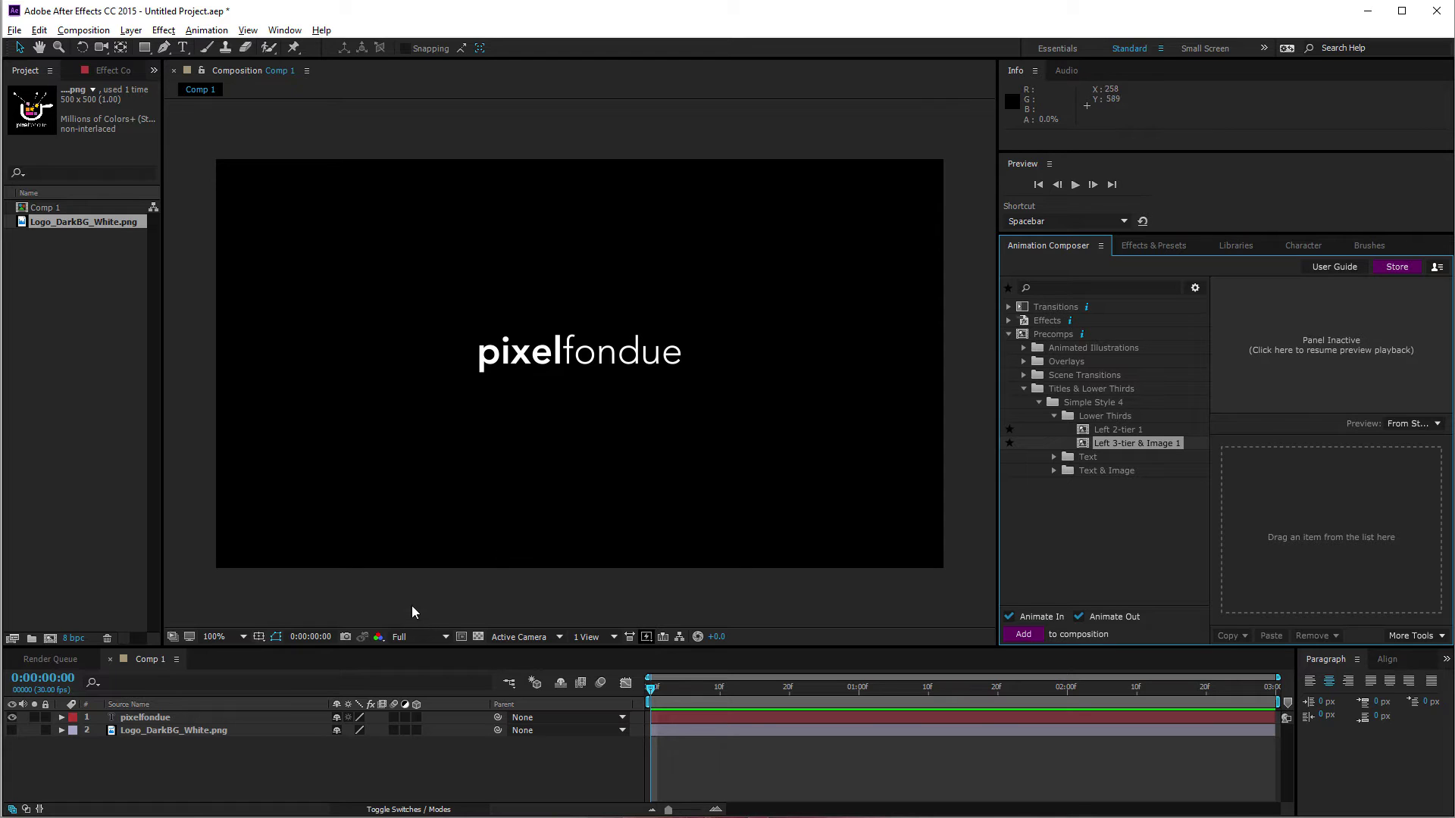
pyautogui.click(1156, 249)
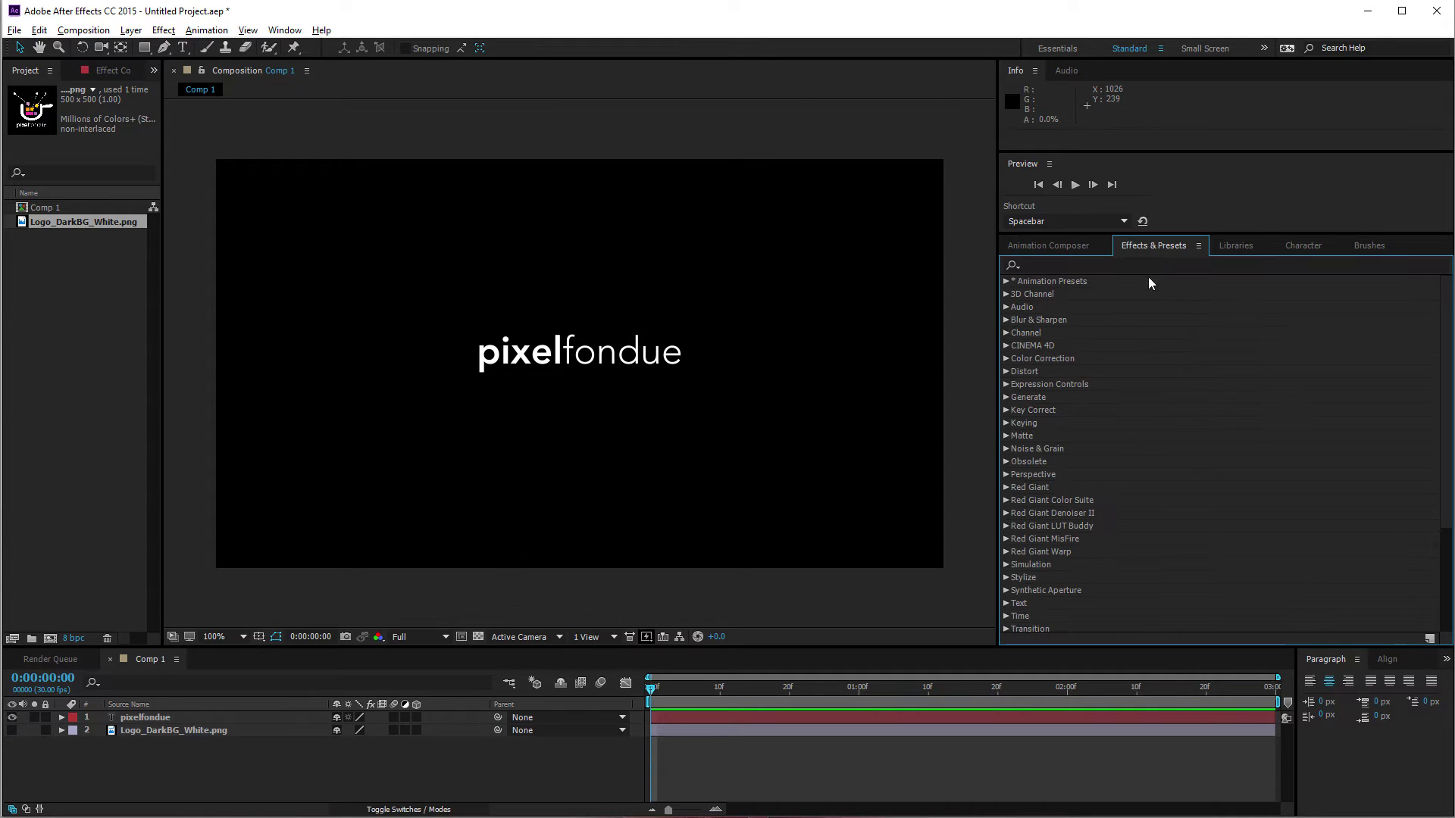
pyautogui.click(670, 720)
pyautogui.hotkey('ctrl', 'shift', 'a')
pyautogui.click(1092, 244)
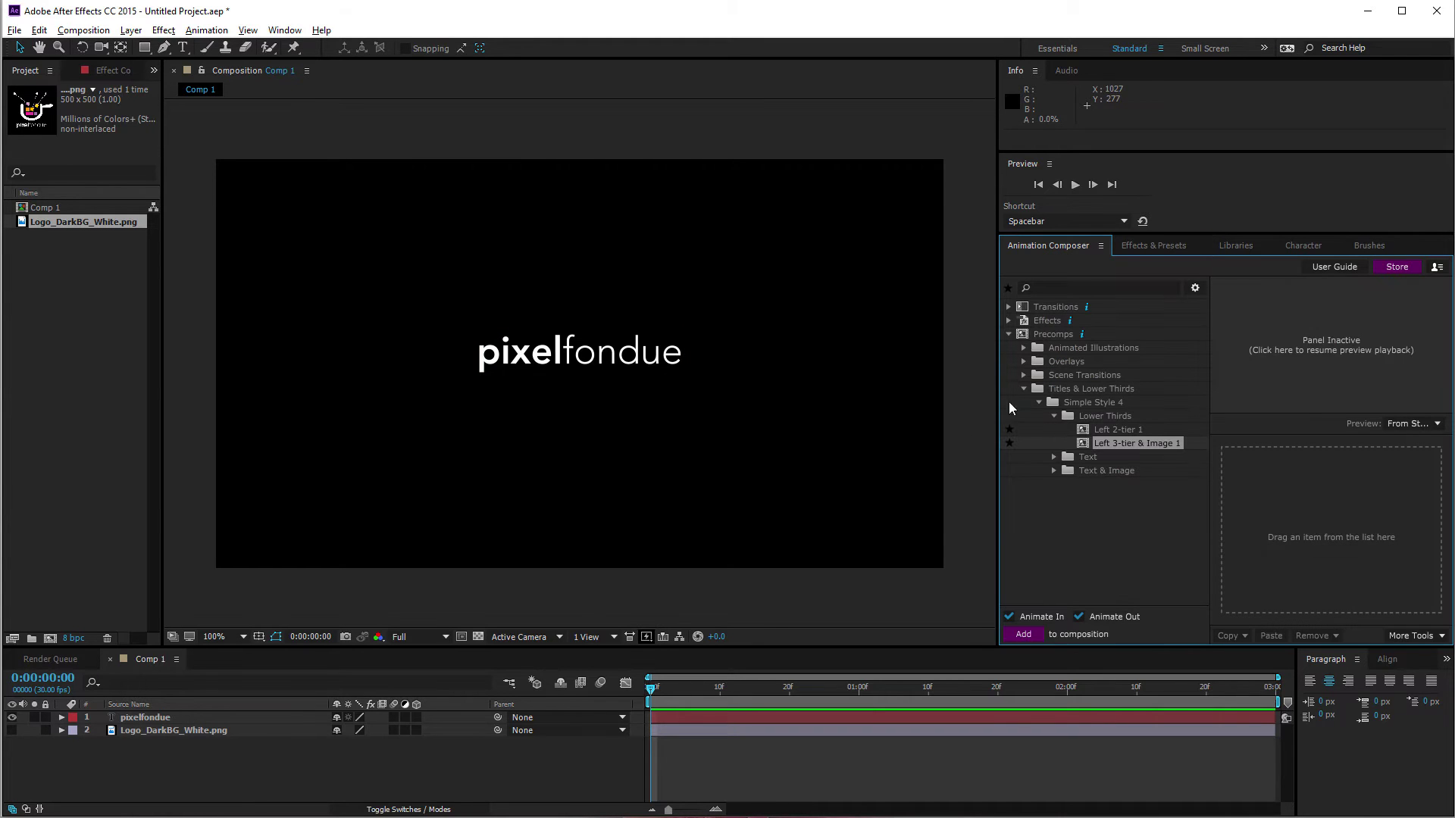
# Select the pixelfondue text layer, collapse Precomps, and expand Transitions to the Basic folder under 2D Text, Animate Words, Fade & Position.
pyautogui.click(220, 718)
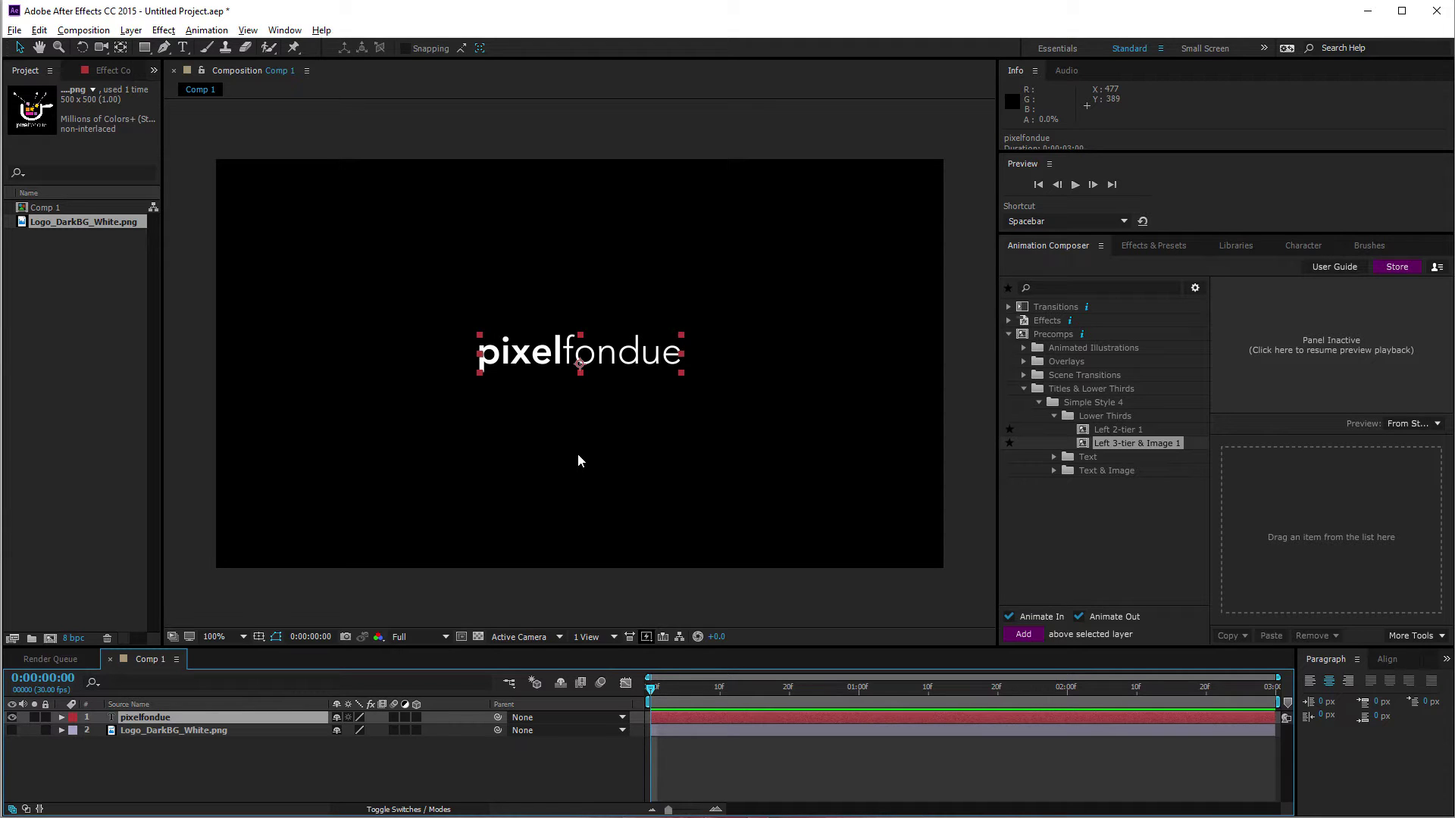
pyautogui.click(1009, 333)
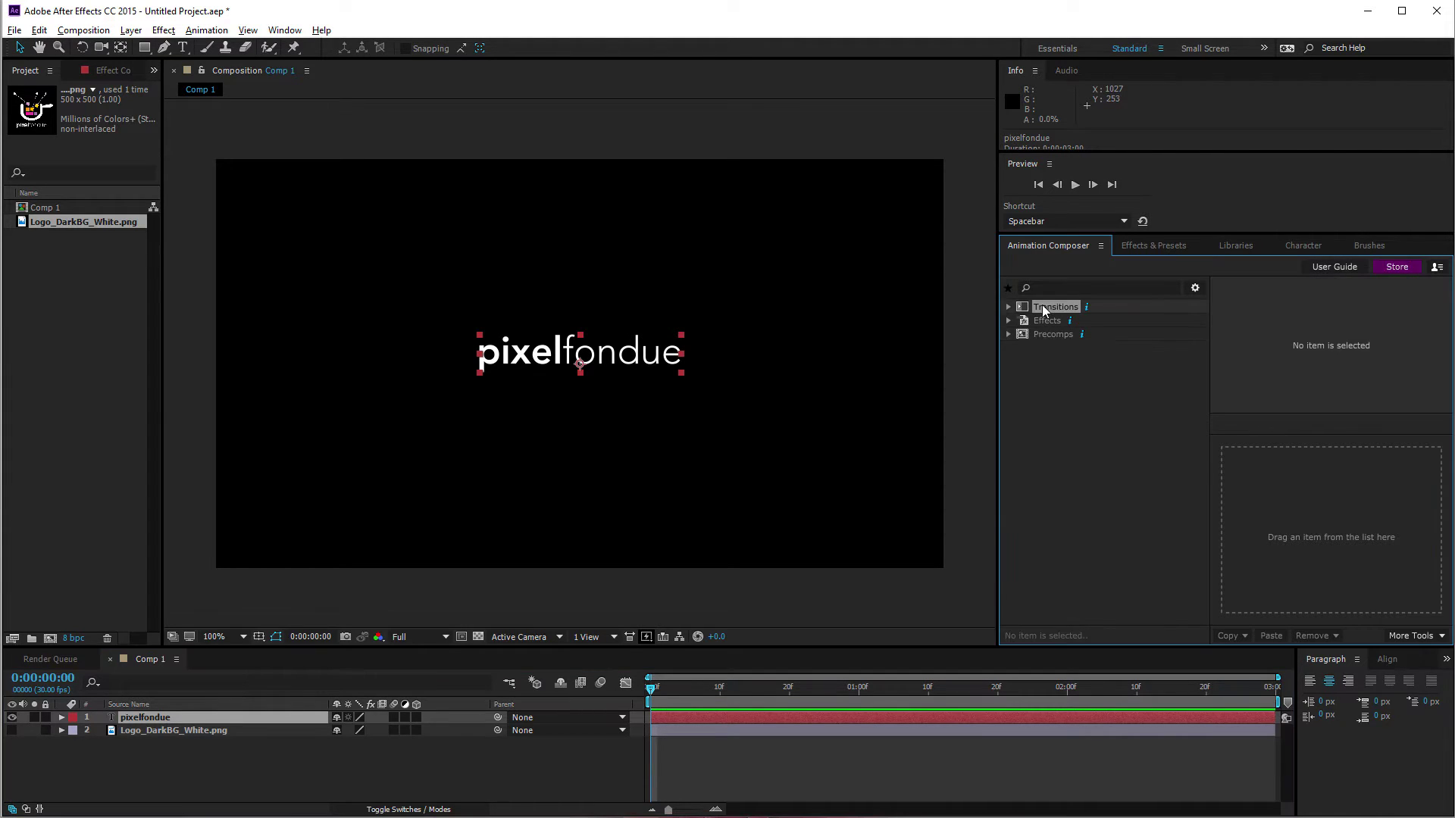
pyautogui.click(1008, 306)
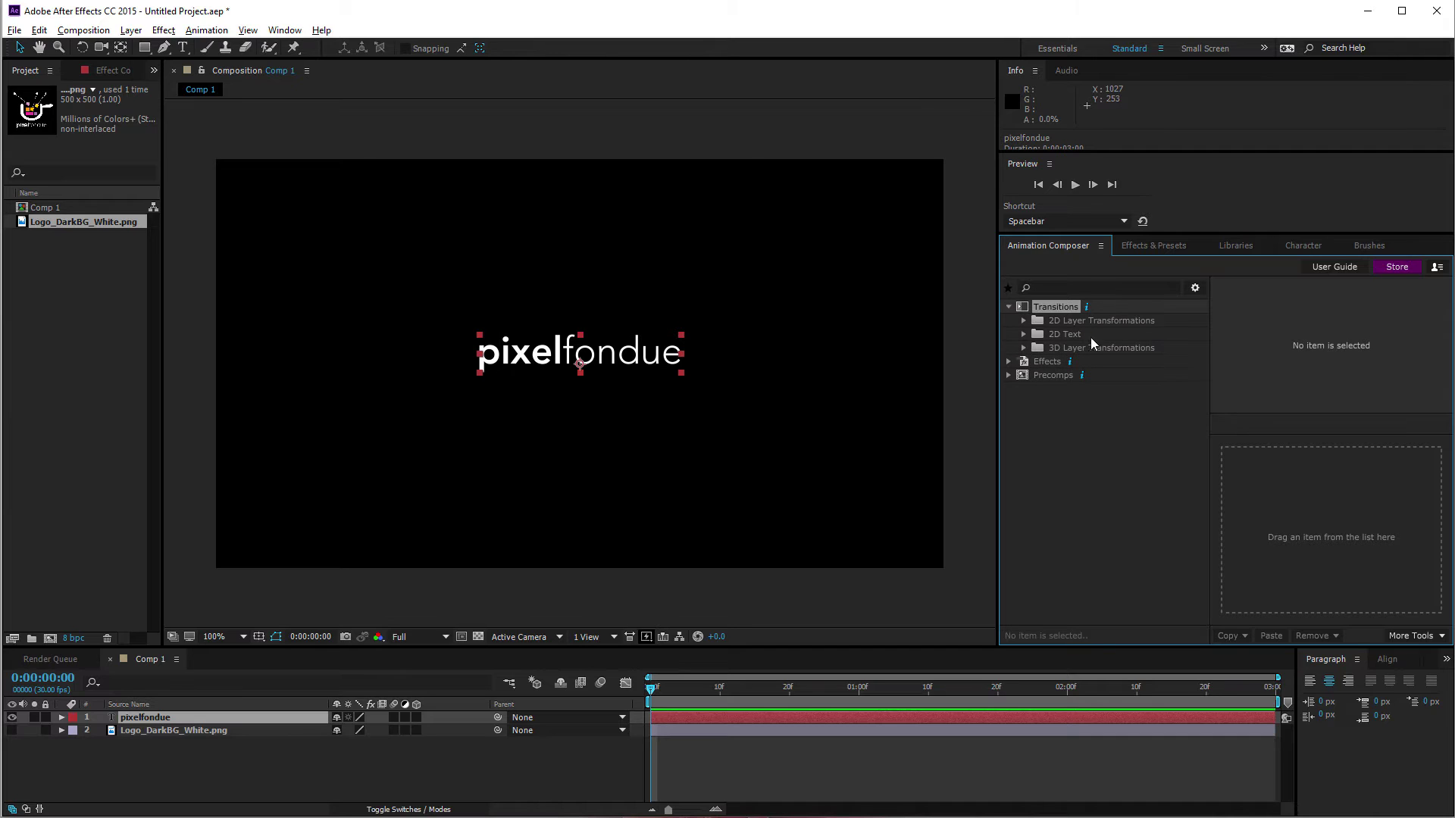
pyautogui.click(1022, 335)
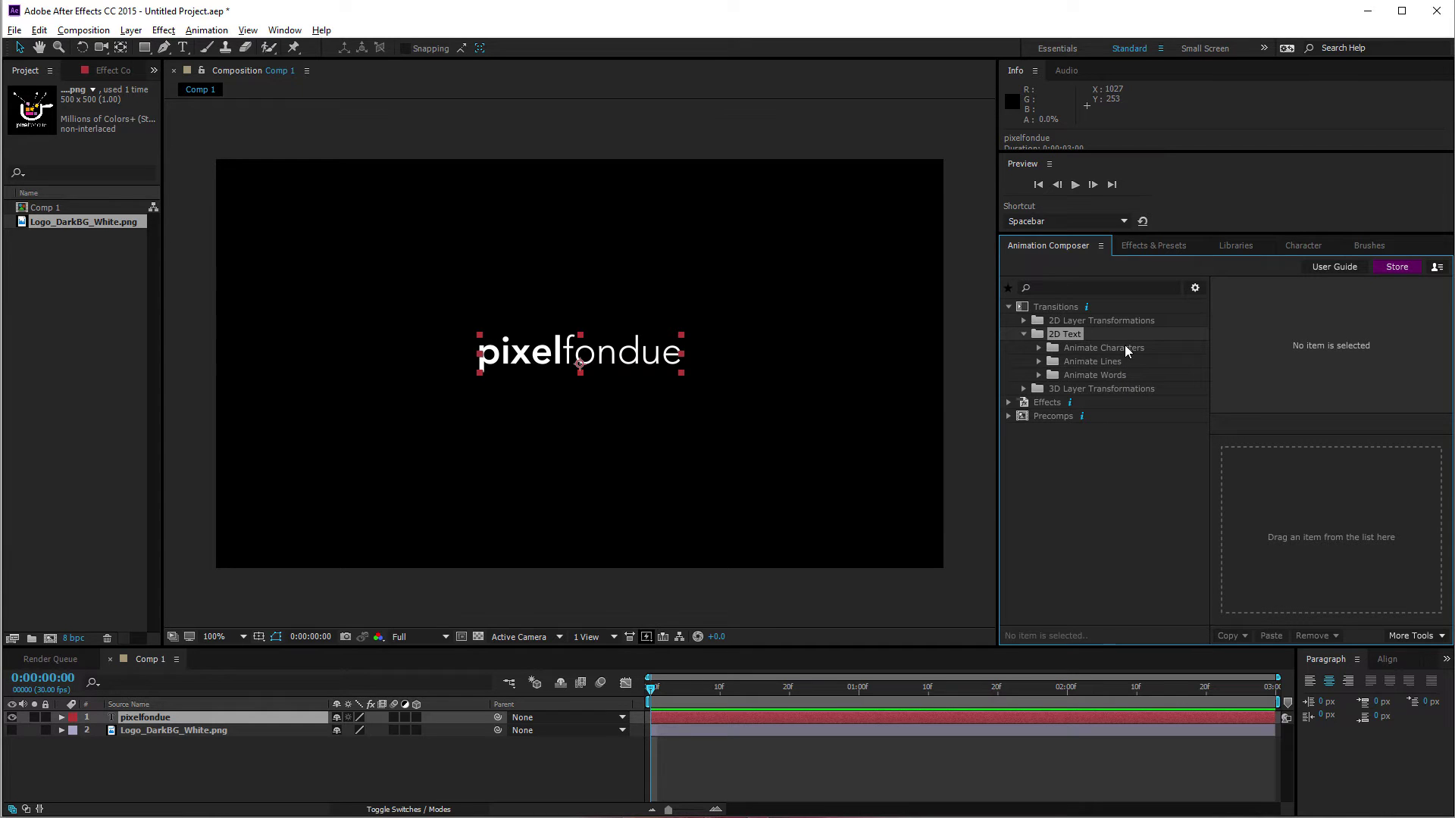
pyautogui.click(1038, 375)
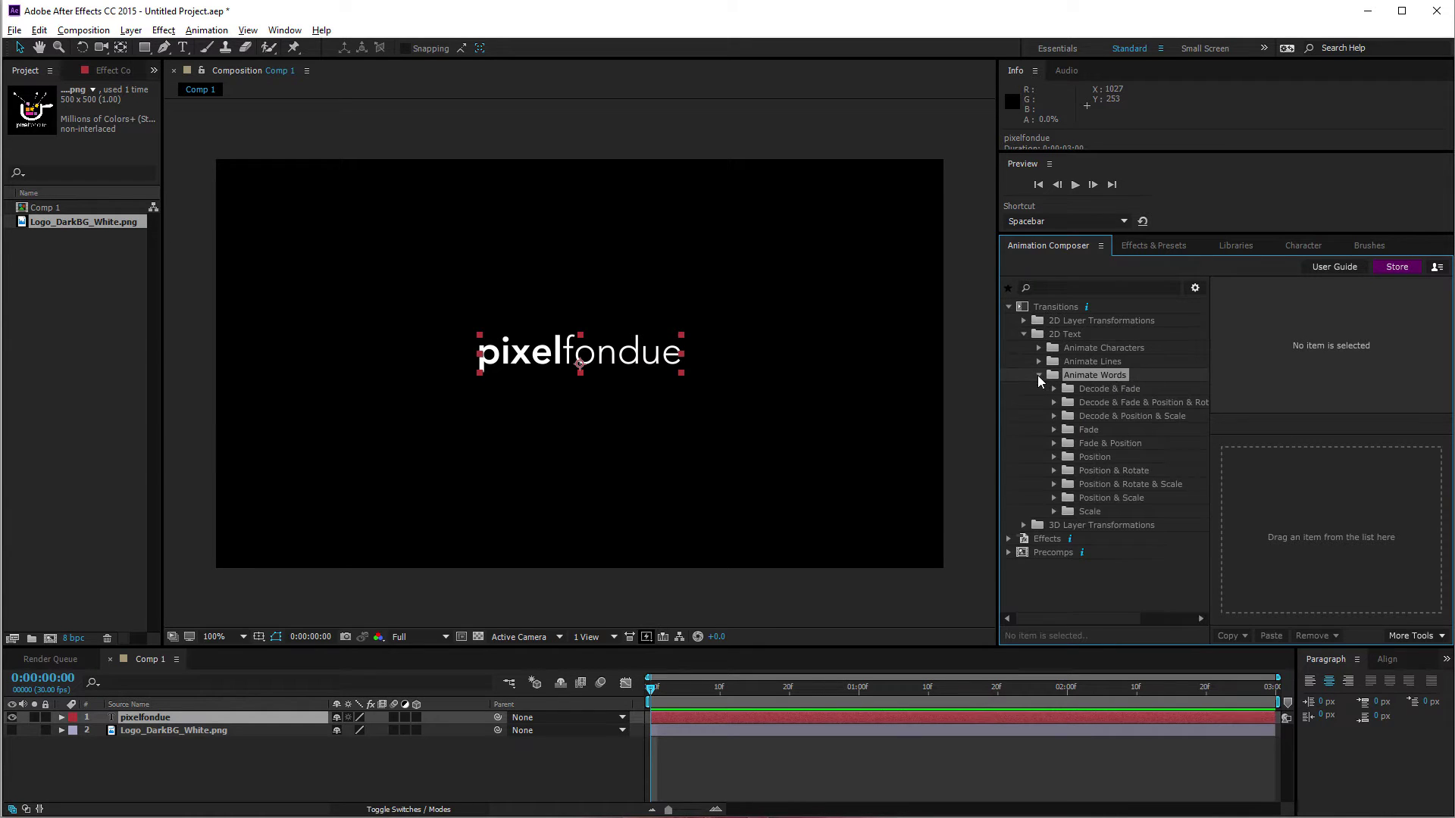
pyautogui.click(1051, 443)
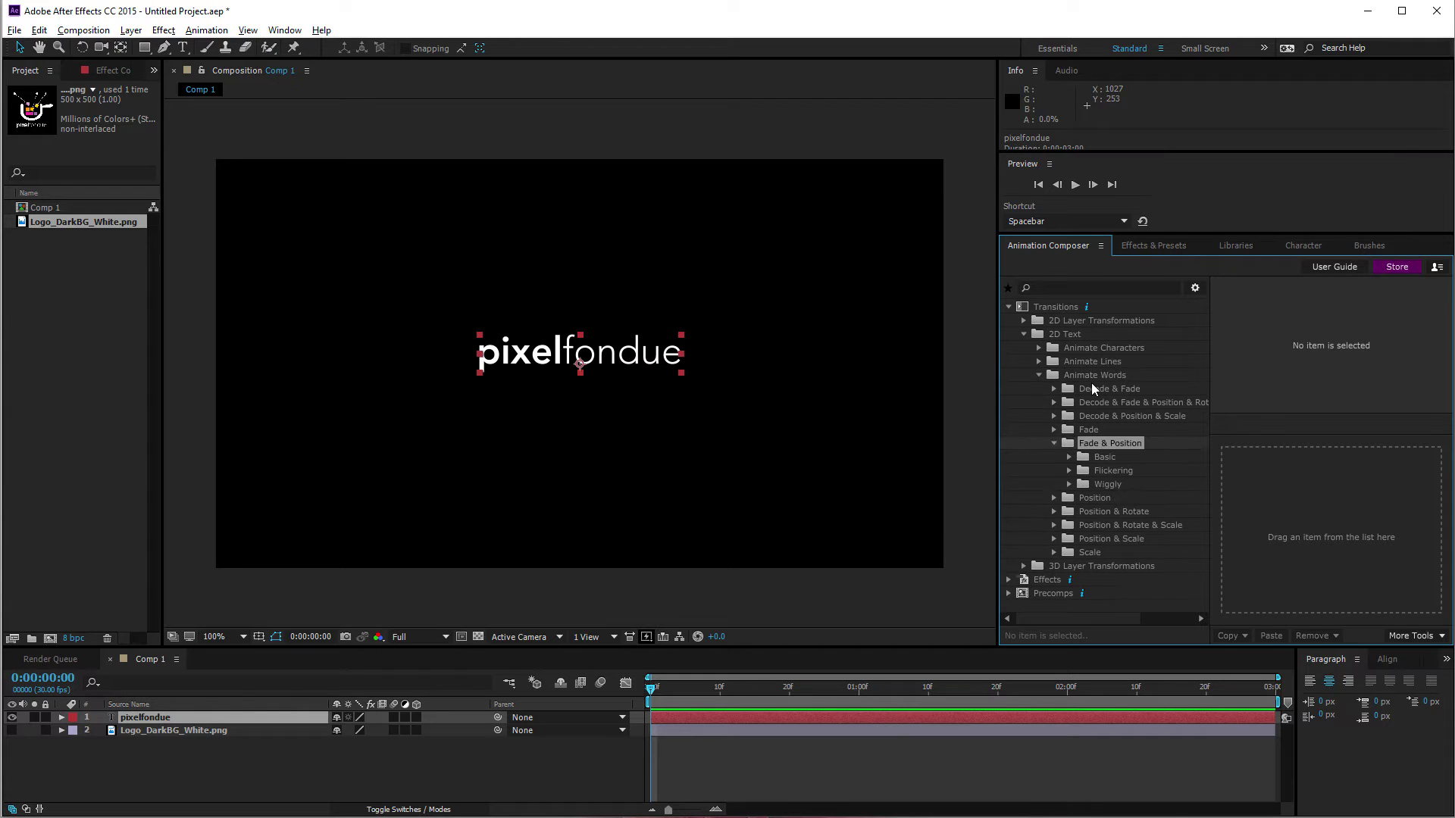
pyautogui.click(1068, 457)
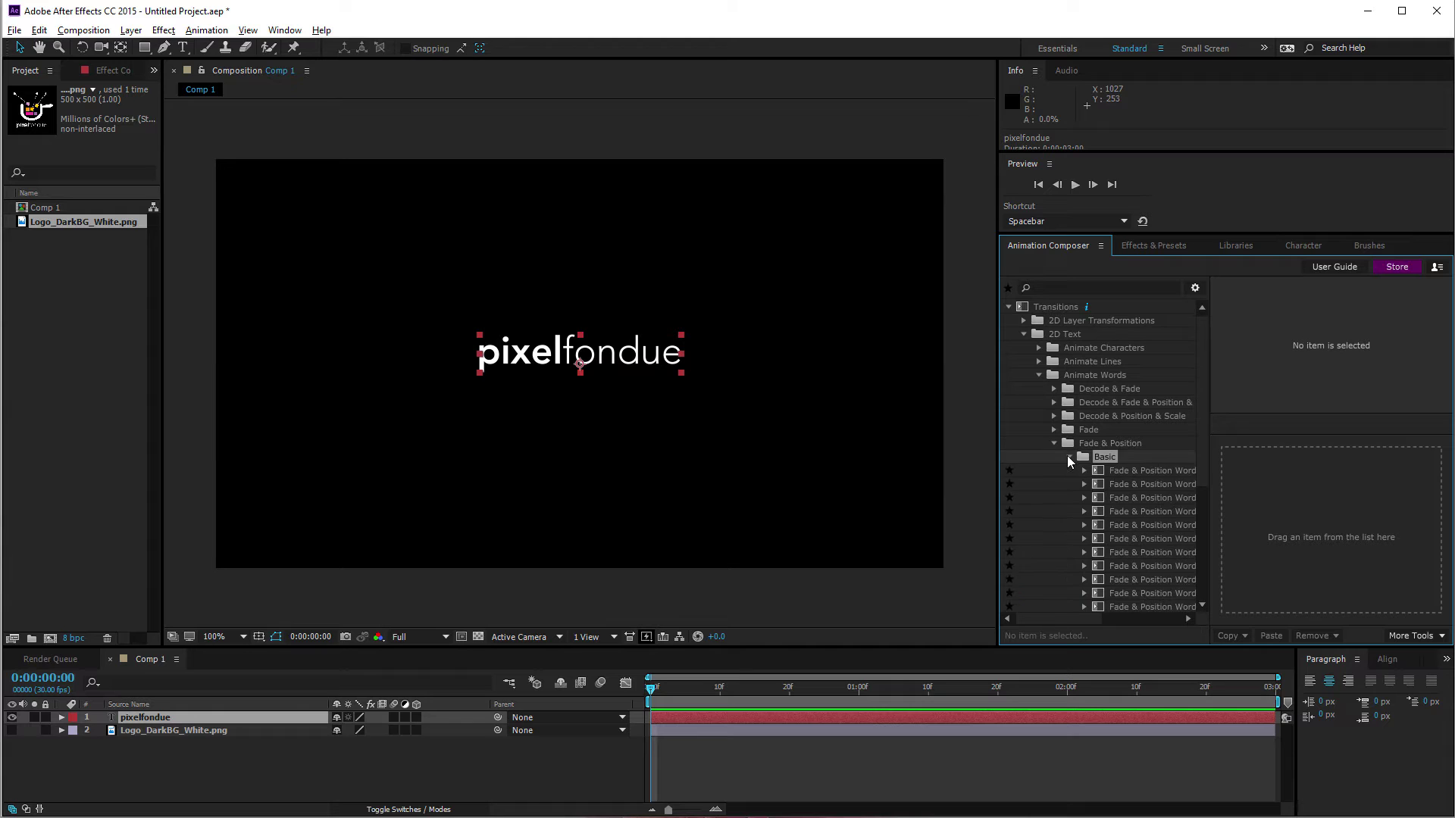
# Preview the second Fade & Position Words preset in Basic, expand its direction variants and select Top.
pyautogui.click(1129, 481)
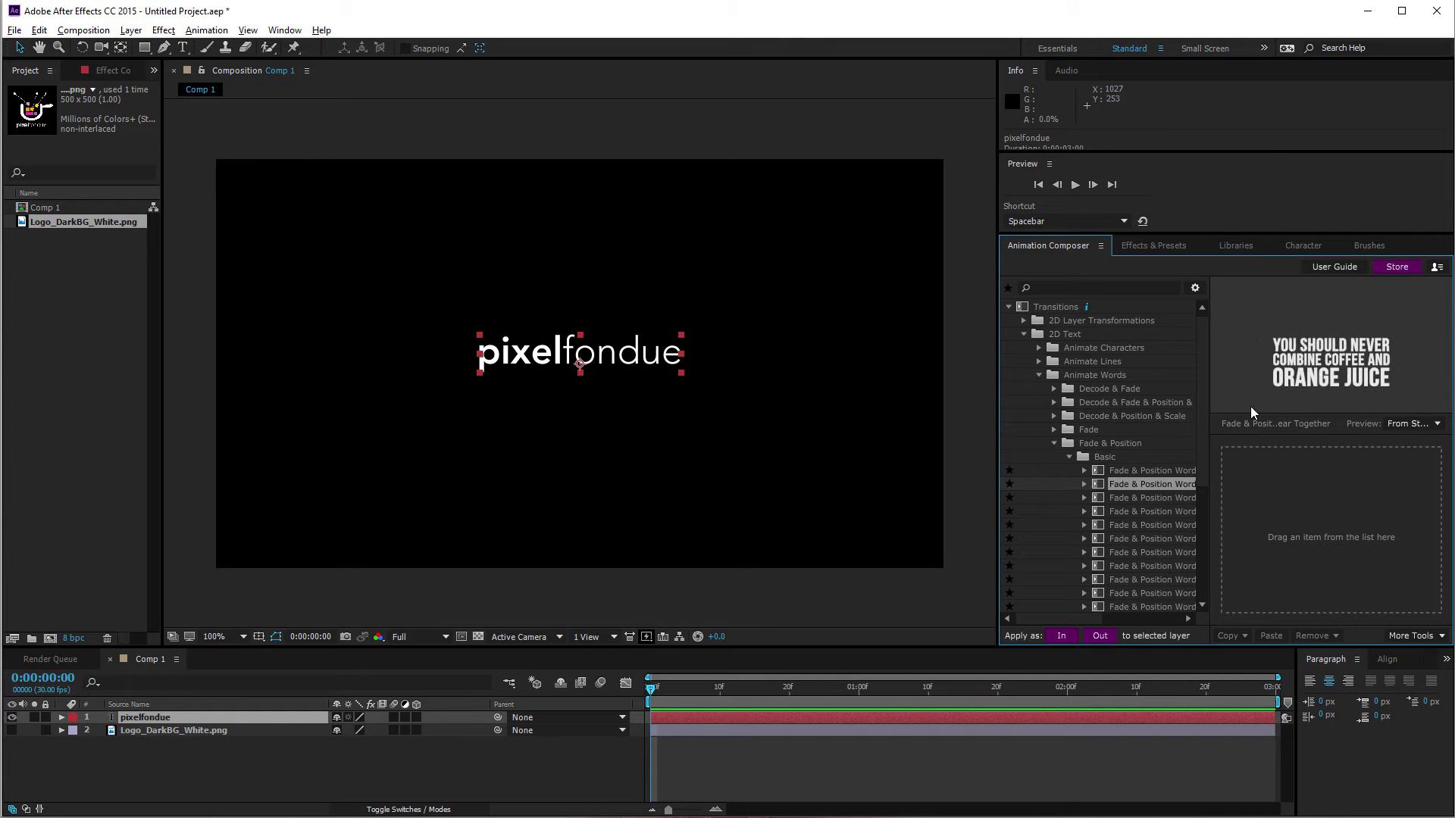
pyautogui.click(1084, 484)
pyautogui.click(1138, 534)
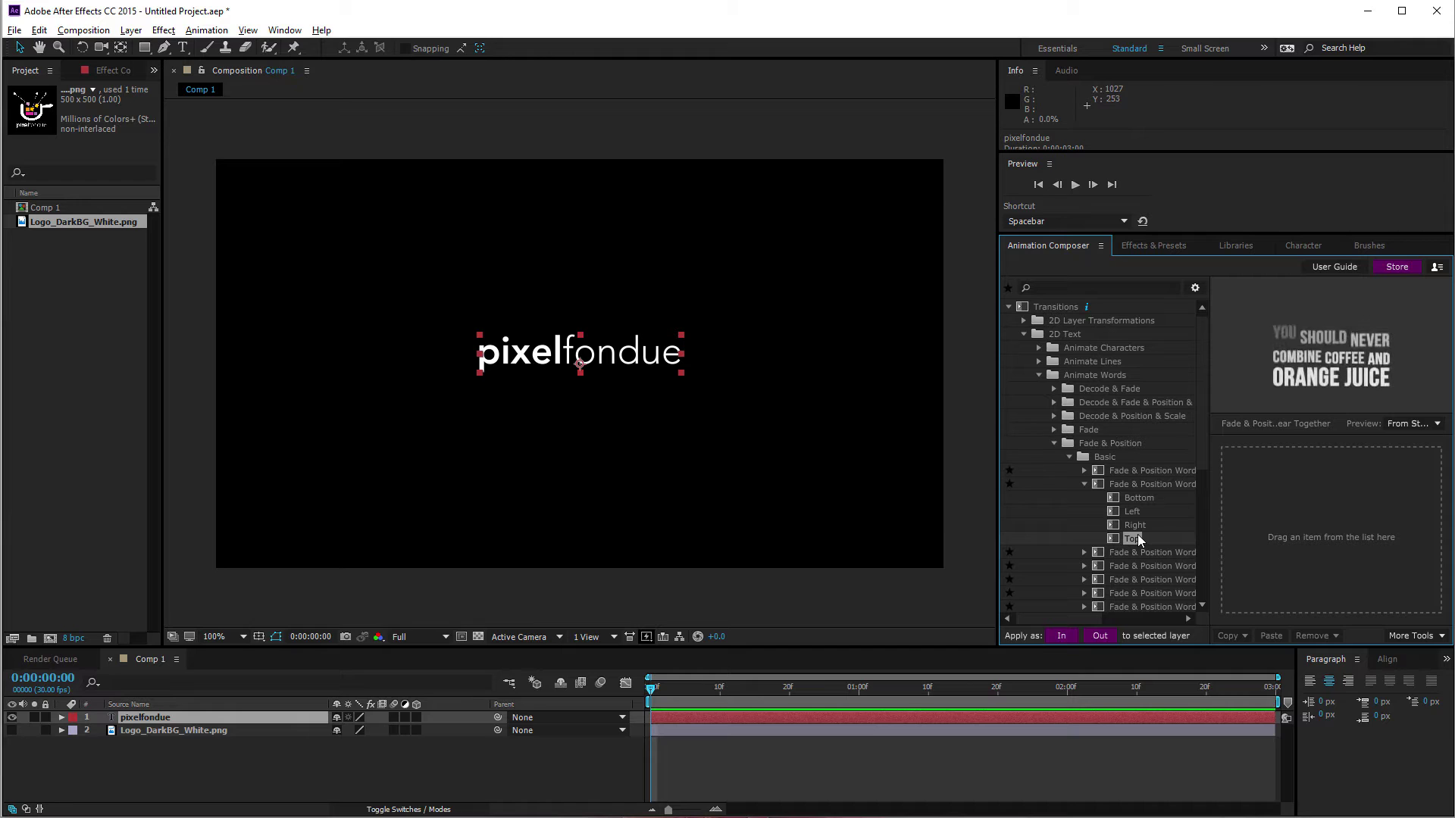
# Preview the Right and Bottom variants of the second Fade & Position Words preset, and collapse the Animate Words folder.
pyautogui.click(1156, 518)
pyautogui.click(1150, 525)
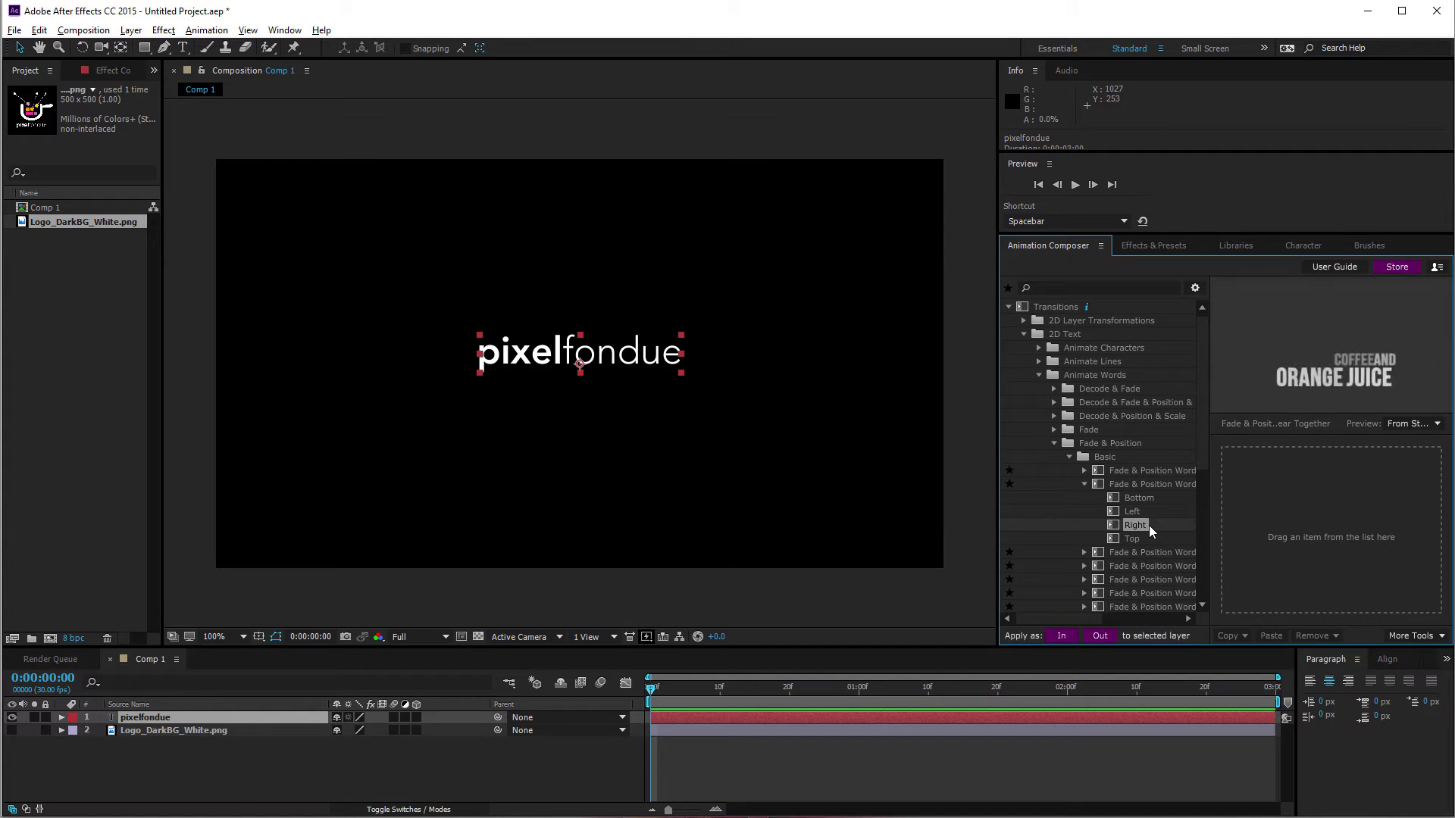
pyautogui.click(1144, 498)
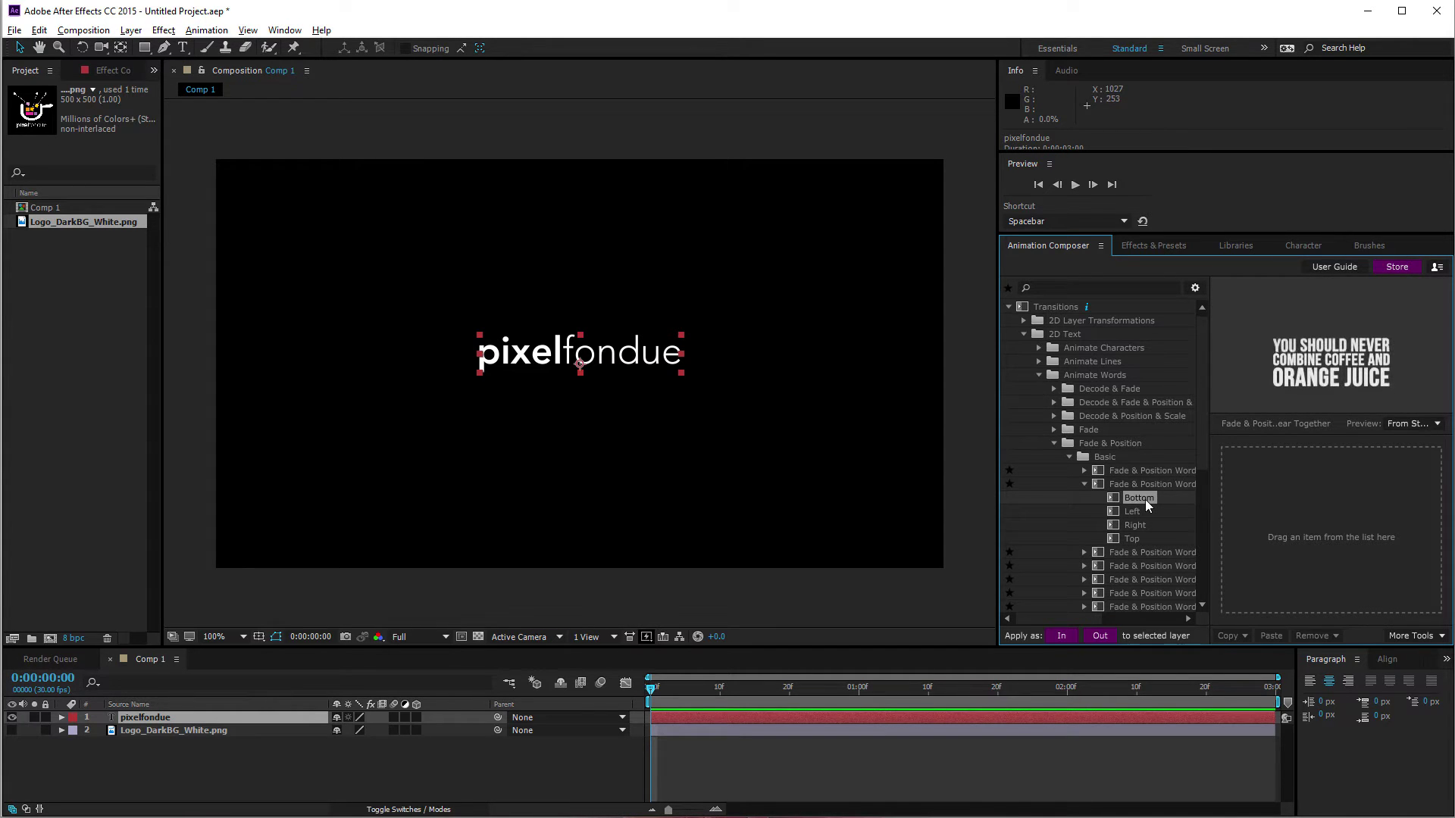
pyautogui.click(1100, 376)
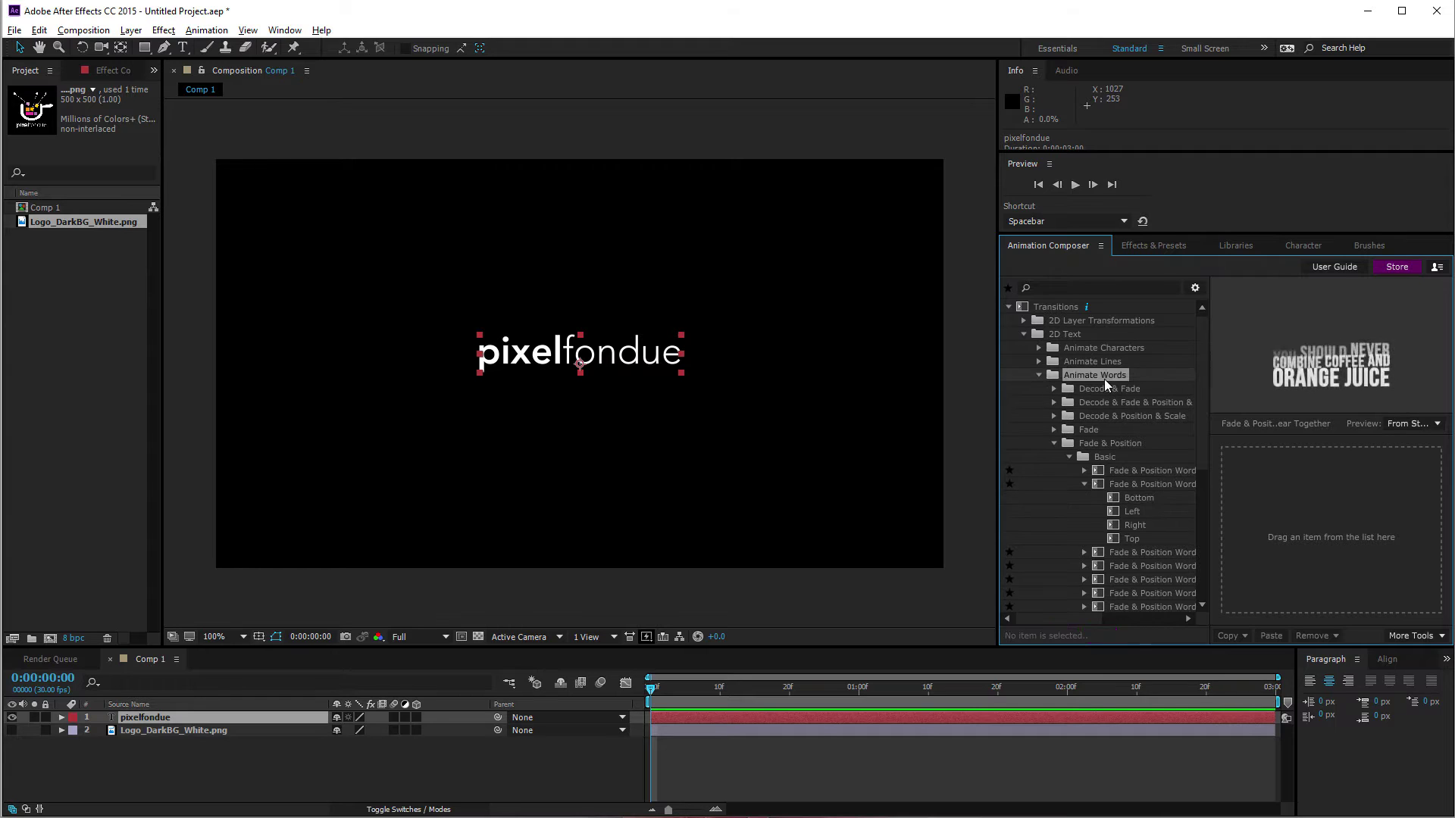
pyautogui.click(1042, 374)
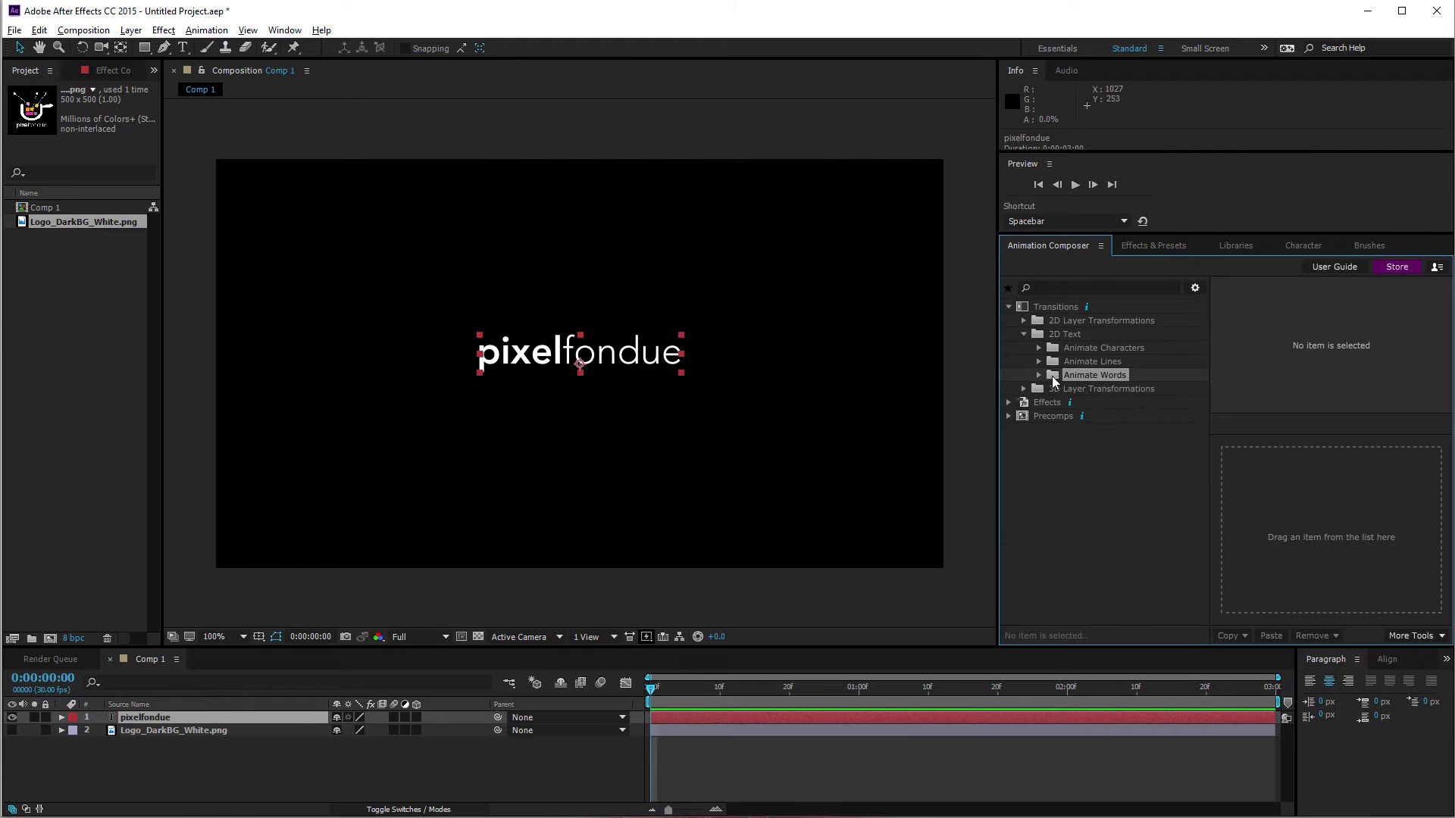
# Expand Animate Characters and its Decode & Fade folder, and preview the third Decode & Fade Characters preset.
pyautogui.click(1111, 363)
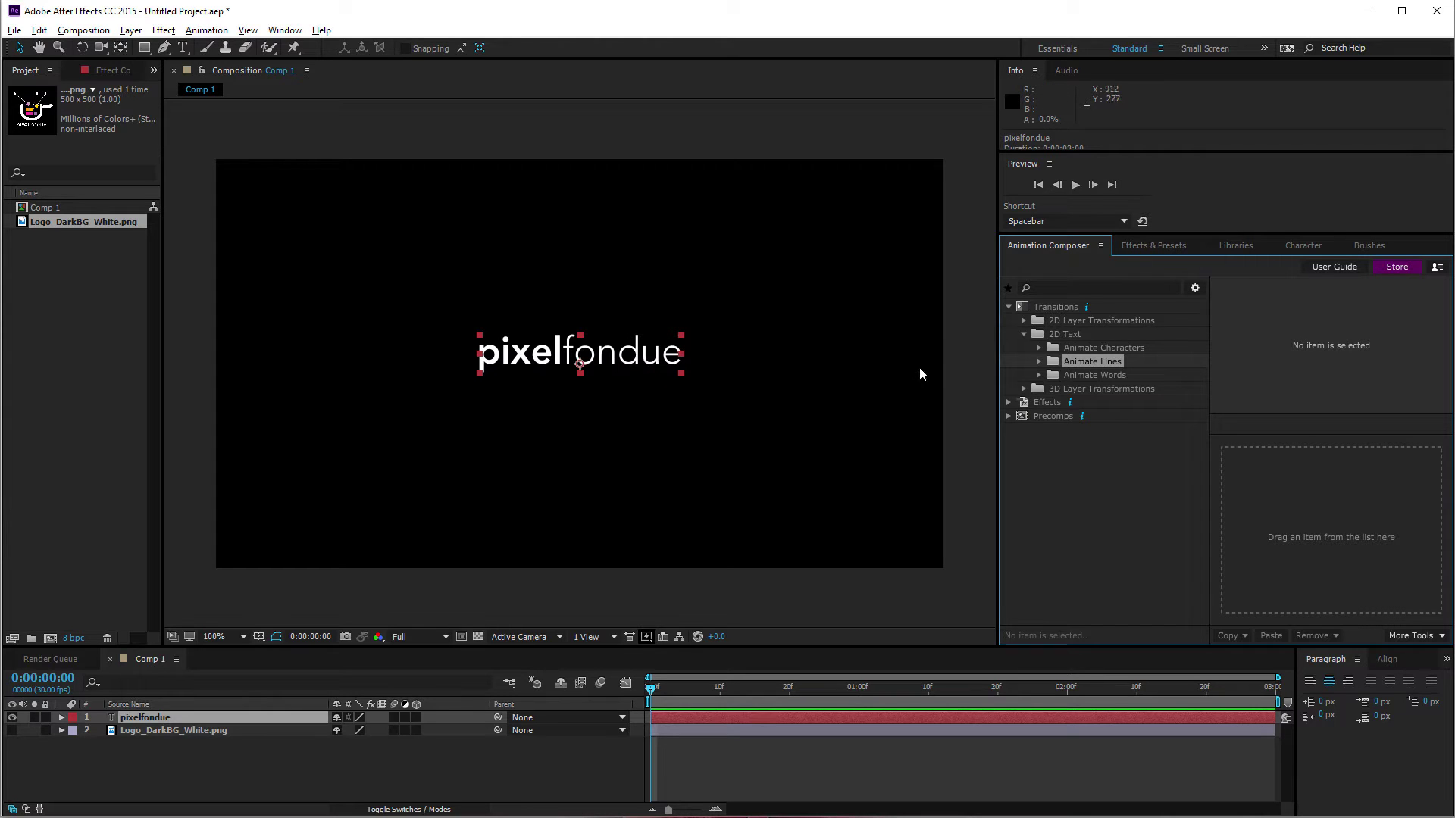
pyautogui.click(1107, 347)
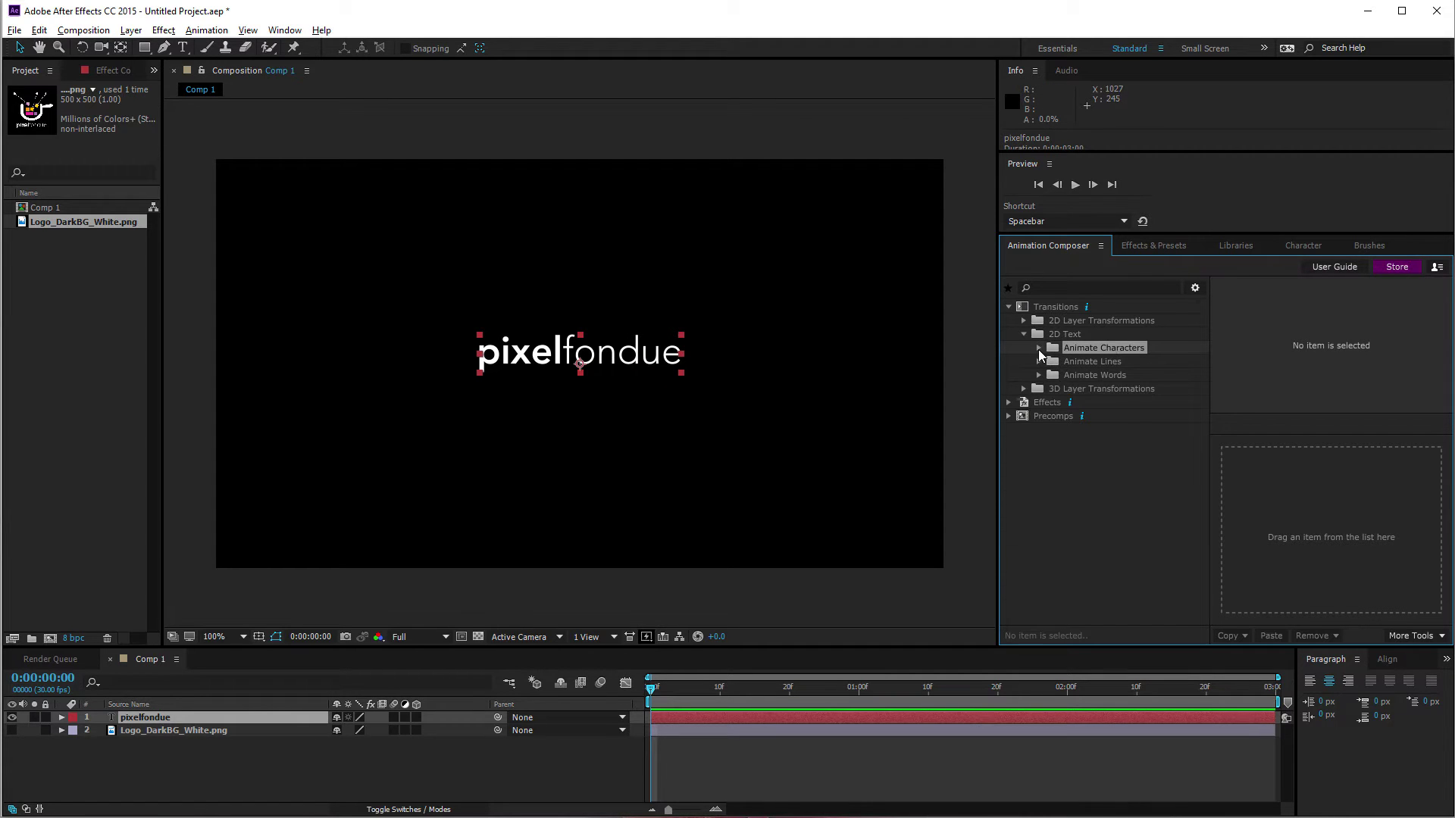
pyautogui.click(1038, 348)
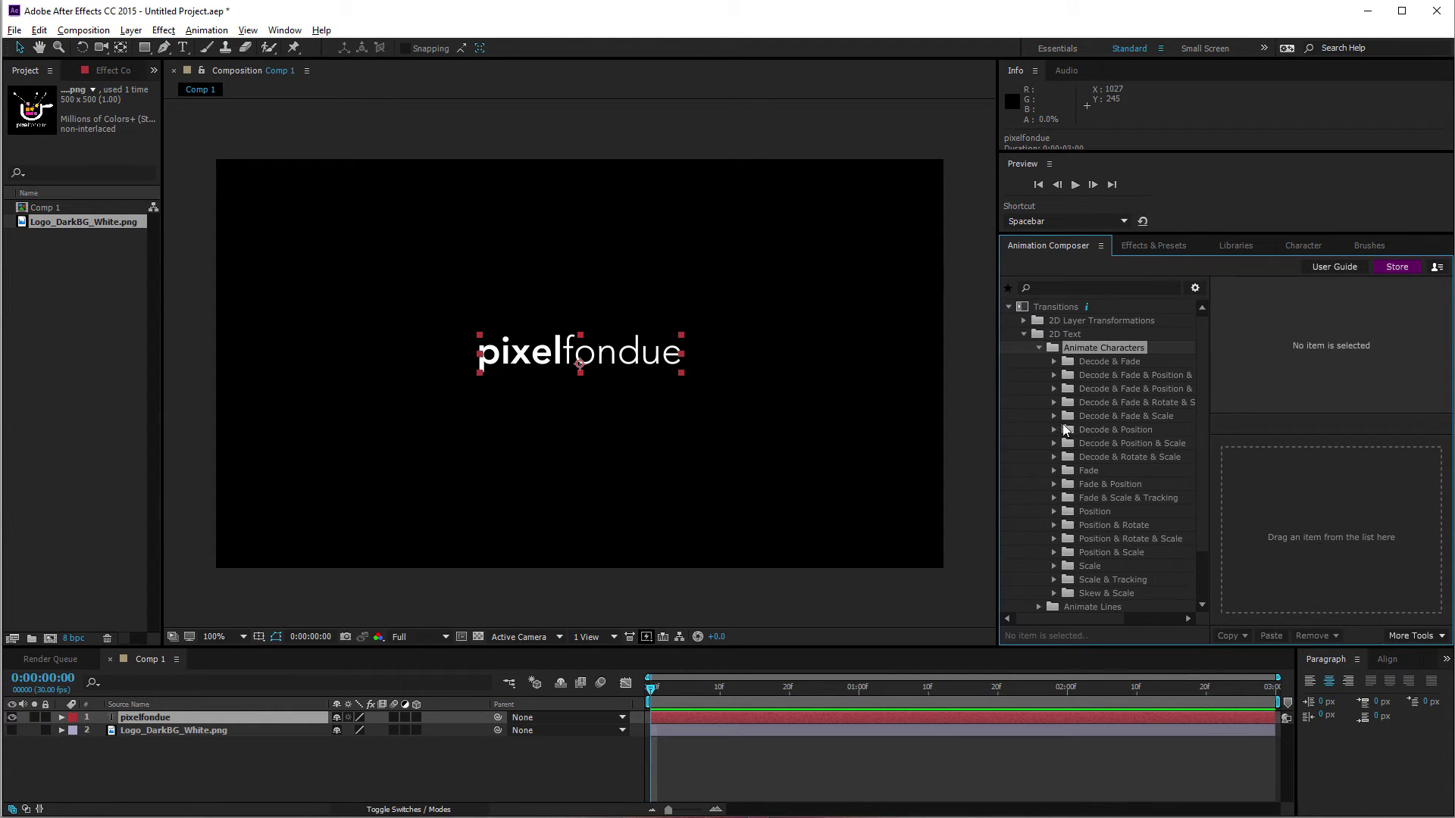
pyautogui.click(1053, 362)
pyautogui.click(1131, 402)
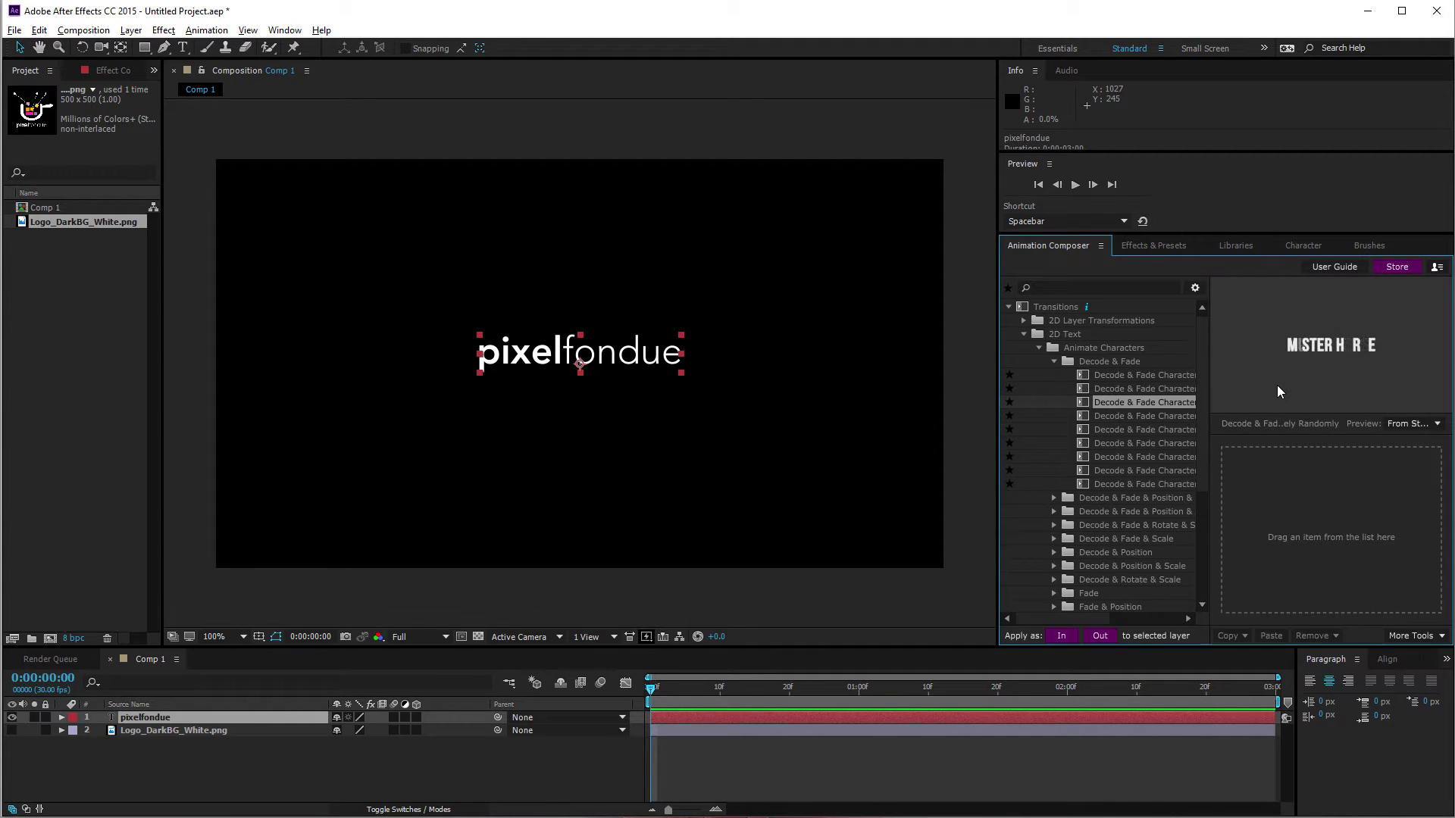
# Expand the Basic folder under Position & Rotate & Scale in Animate Characters and preview its first two presets.
pyautogui.scroll(-3, 1103, 493)
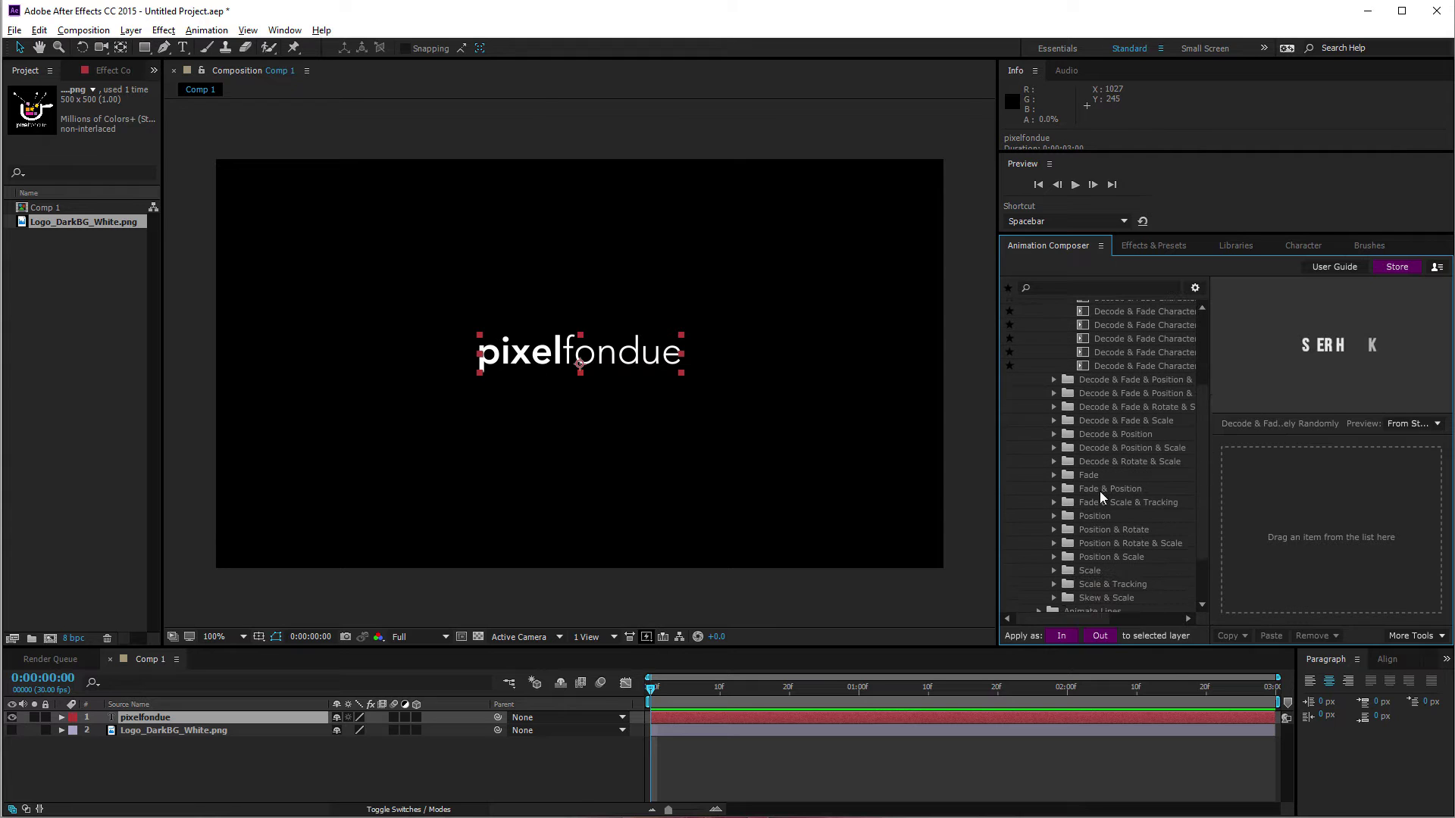
pyautogui.click(1130, 542)
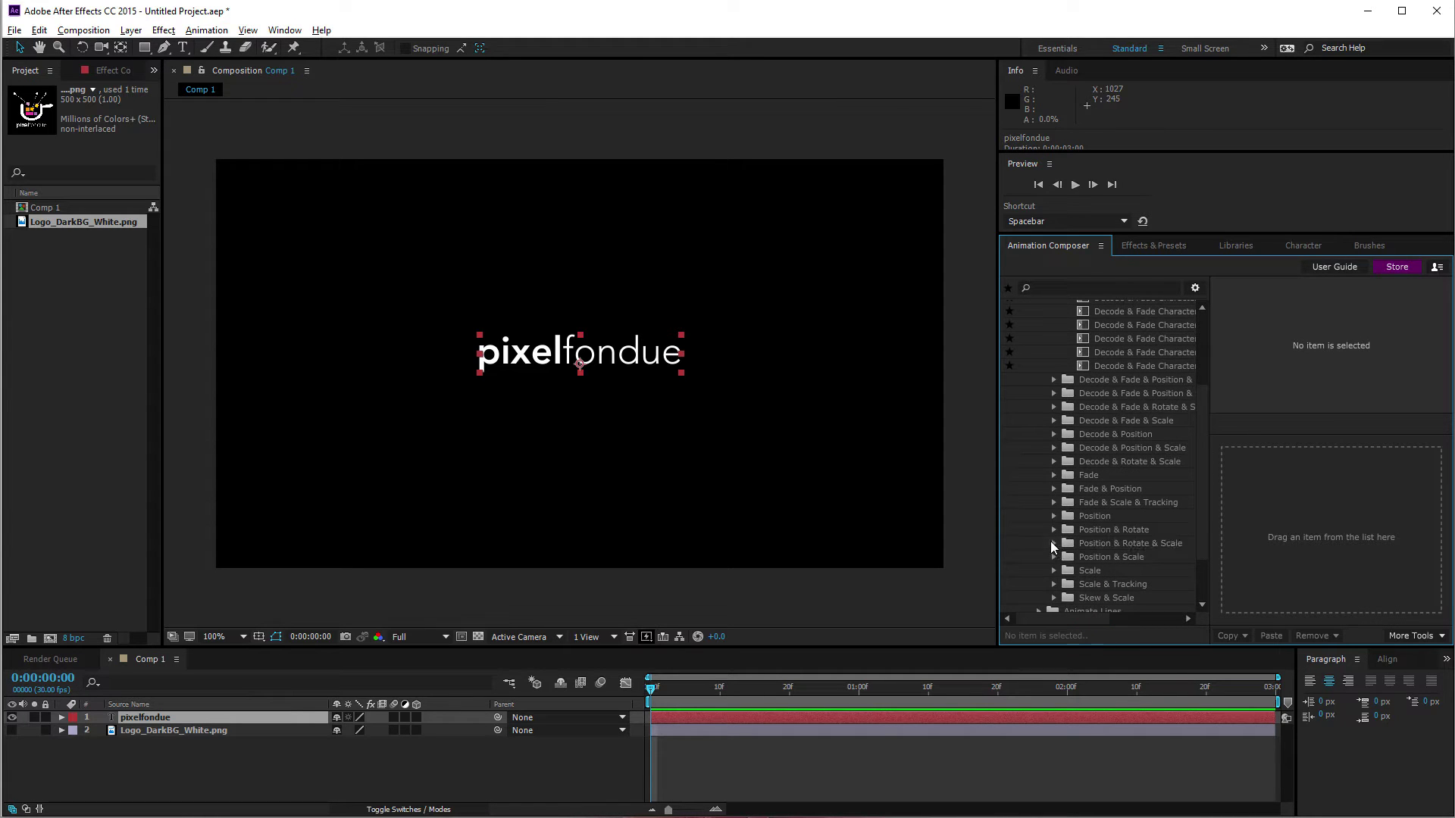
pyautogui.click(1053, 543)
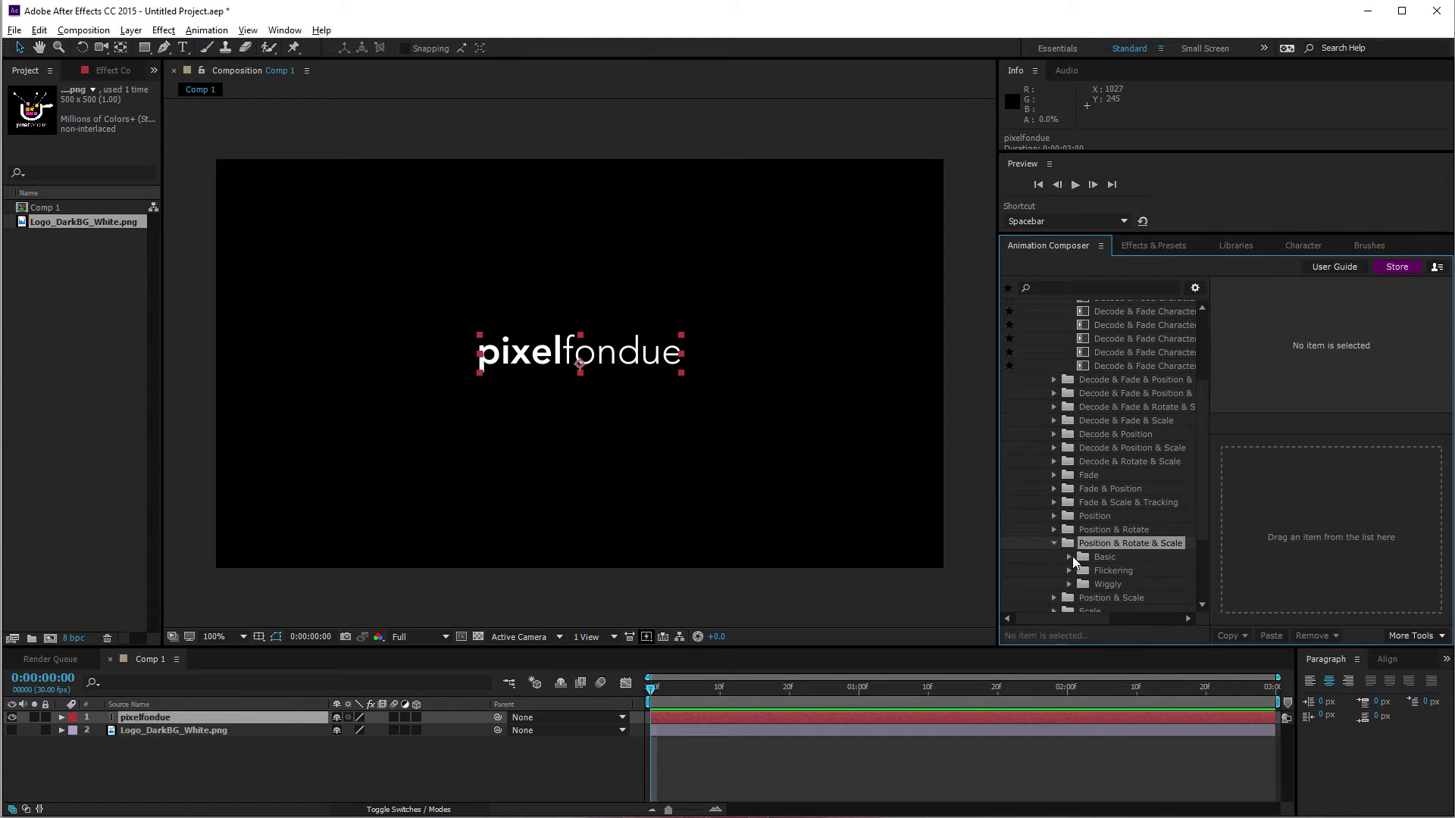
pyautogui.click(1071, 556)
pyautogui.click(1147, 570)
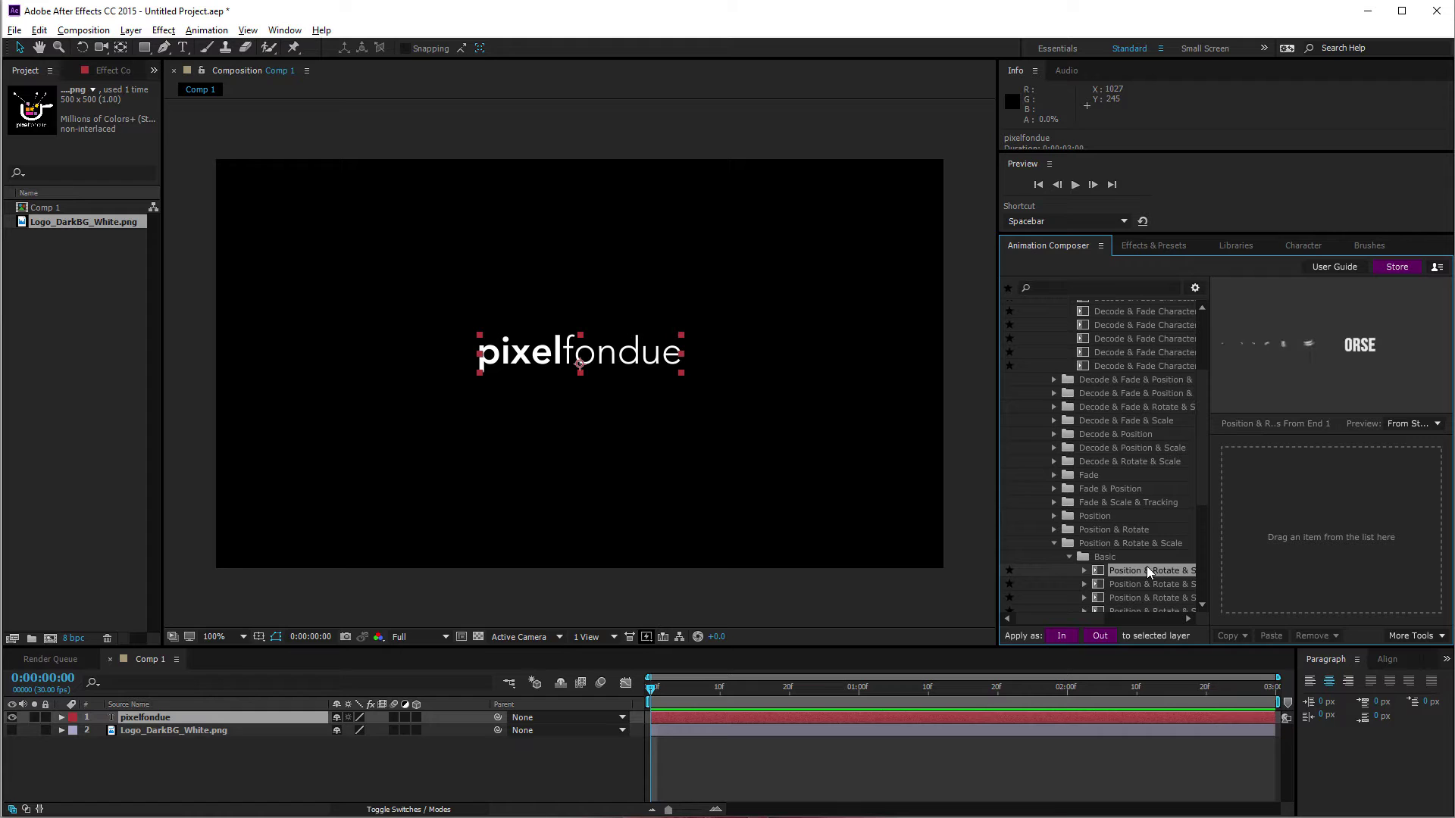
pyautogui.click(1148, 583)
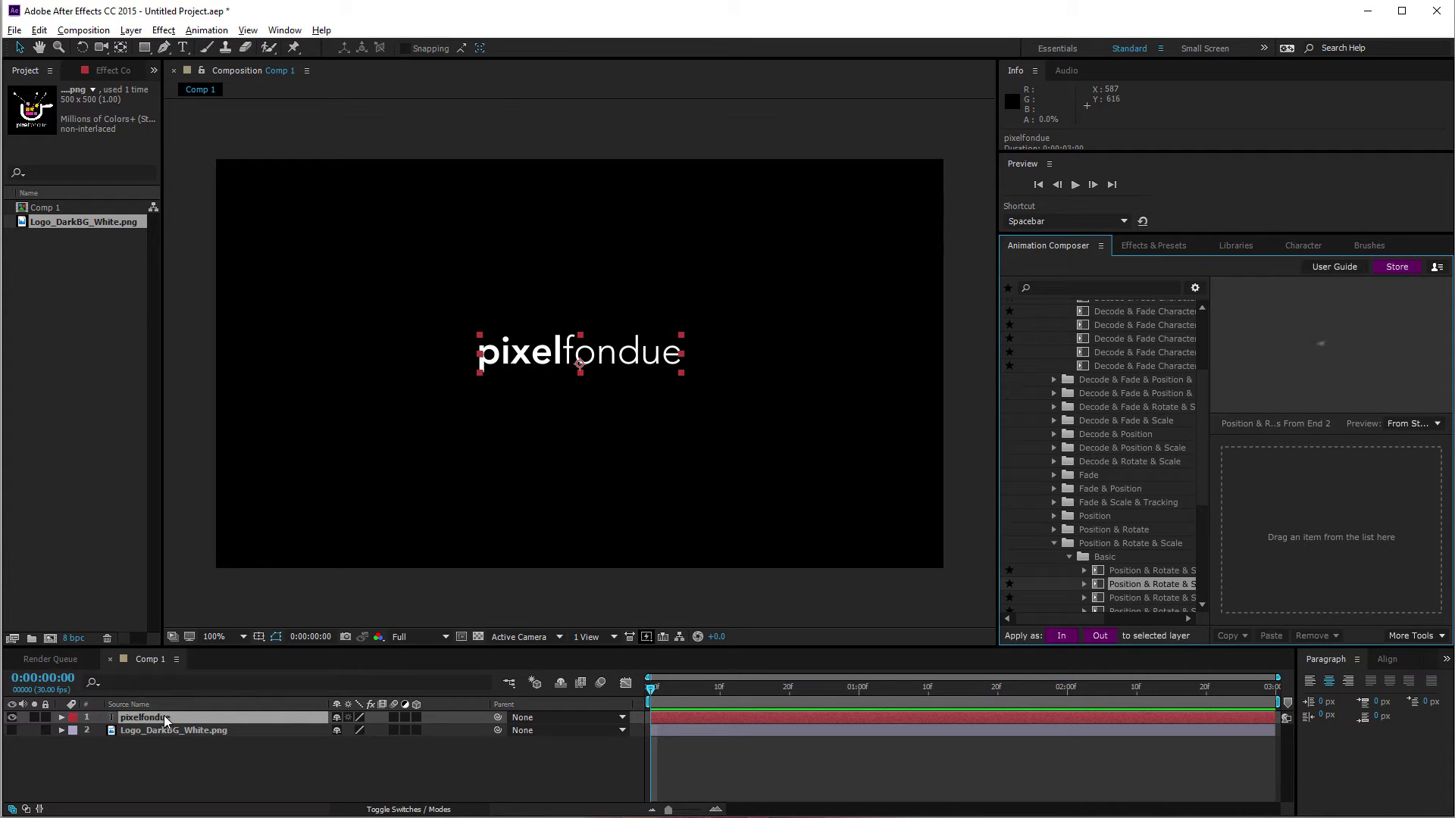
# Apply the second Basic Position & Rotate & Scale preset to the pixelfondue layer as an In transition and collapse the layer's properties.
pyautogui.moveTo(1141, 584); pyautogui.dragTo(1274, 538)
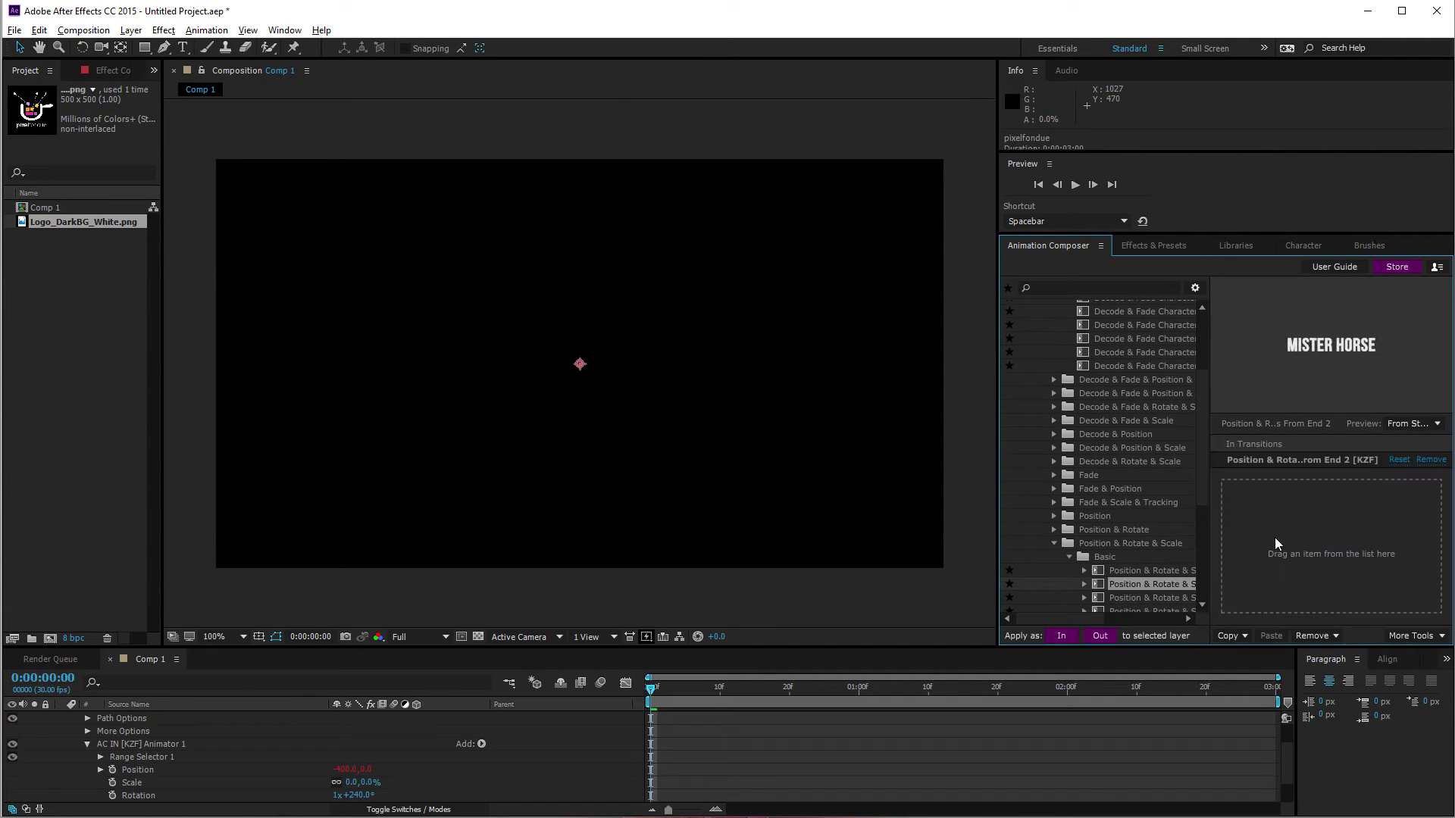
pyautogui.scroll(1, 420, 734)
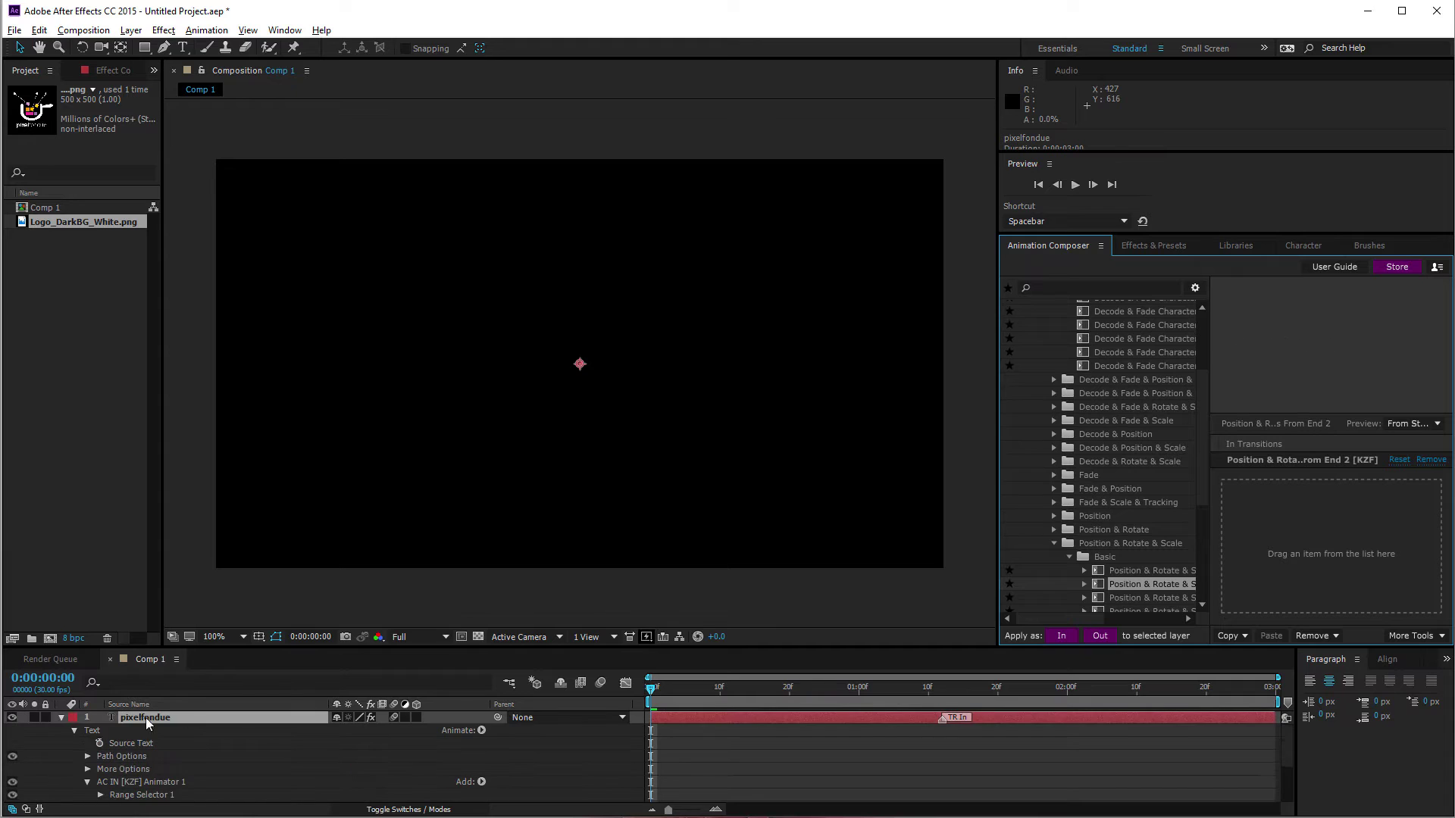
pyautogui.click(61, 717)
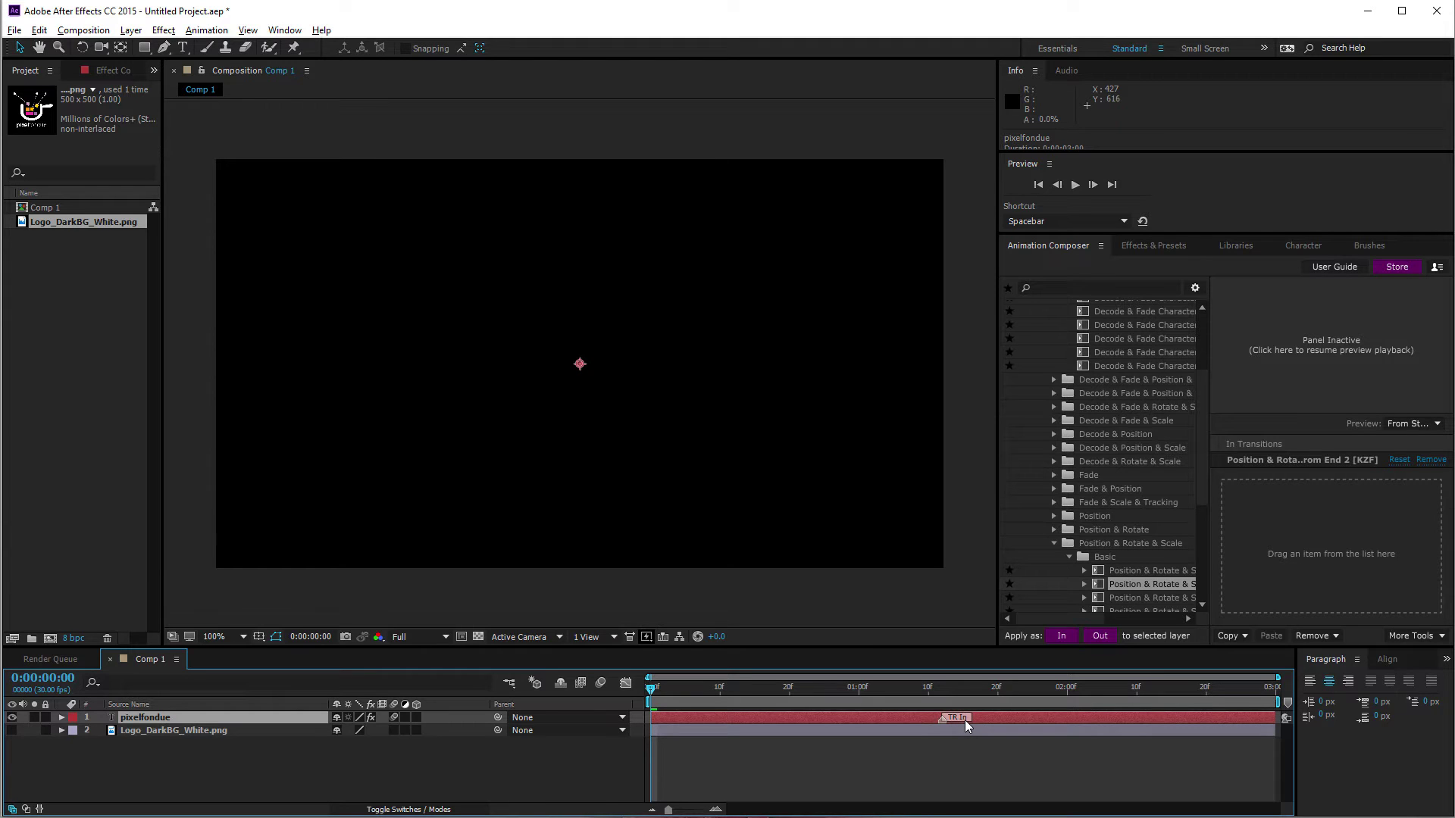
# Scrub the In transition to its marker at 0:00:01:12 and inspect the animator properties added to the pixelfondue layer.
pyautogui.moveTo(657, 690); pyautogui.dragTo(945, 724)
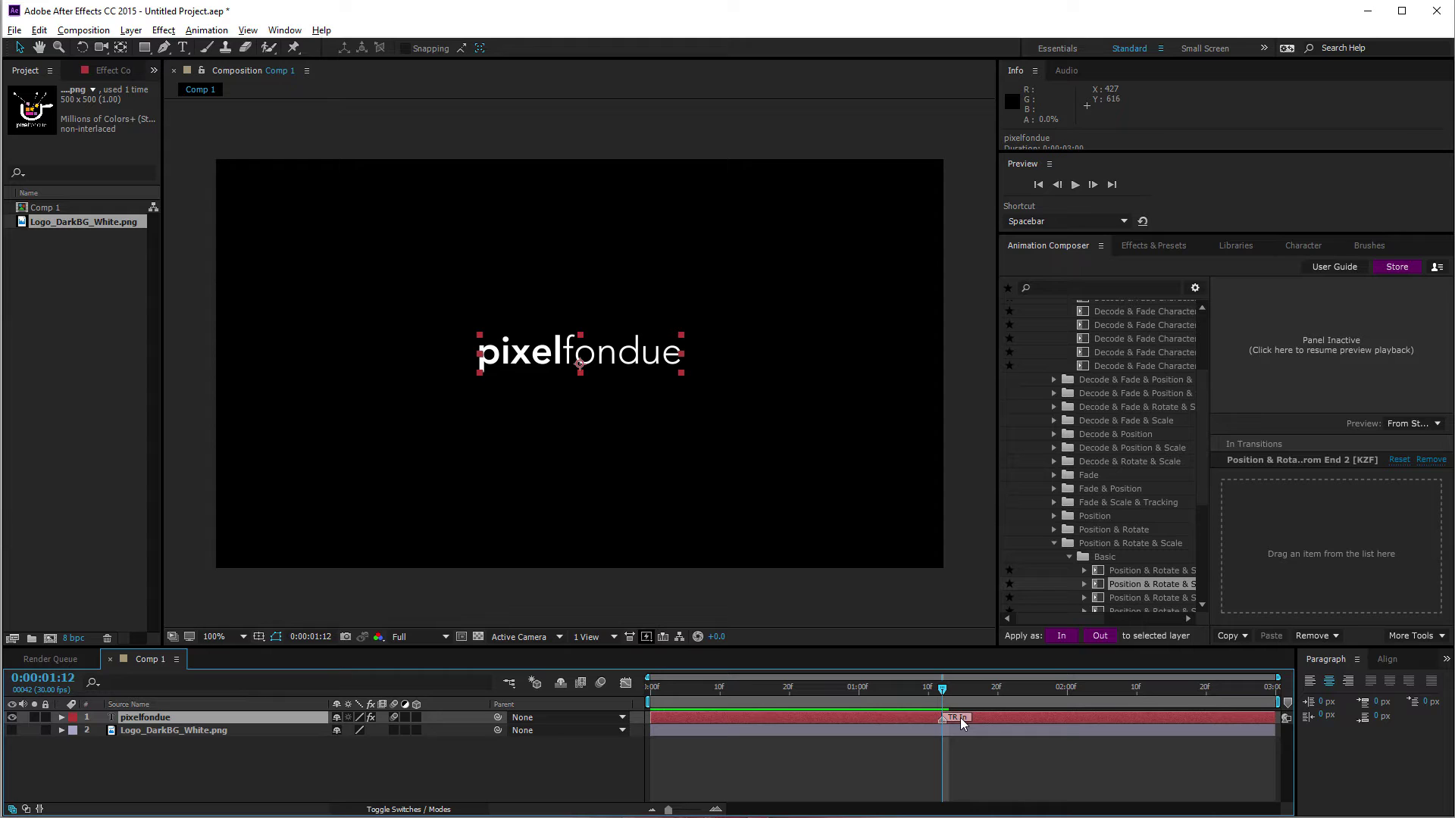
pyautogui.click(62, 717)
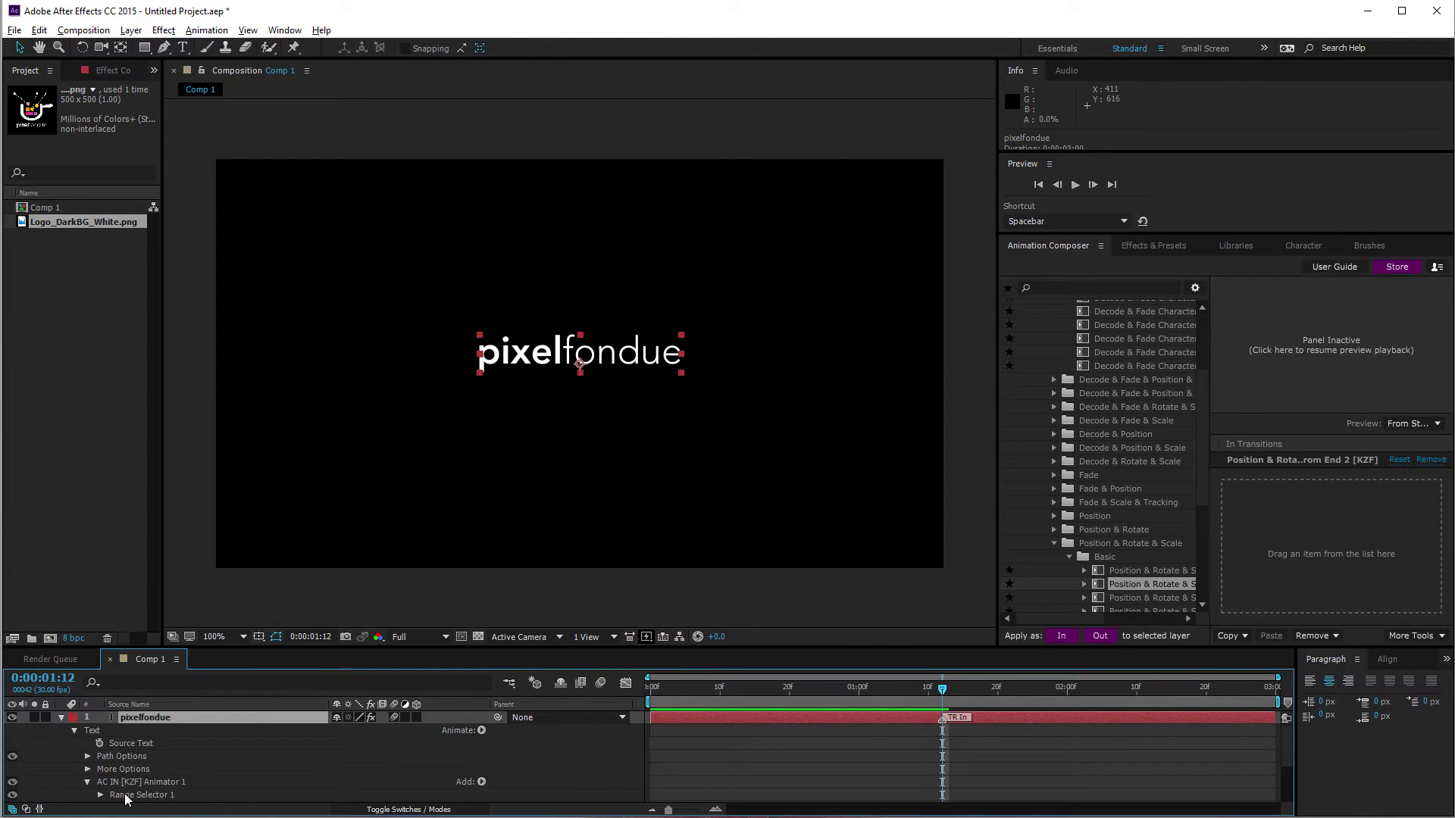
pyautogui.click(62, 717)
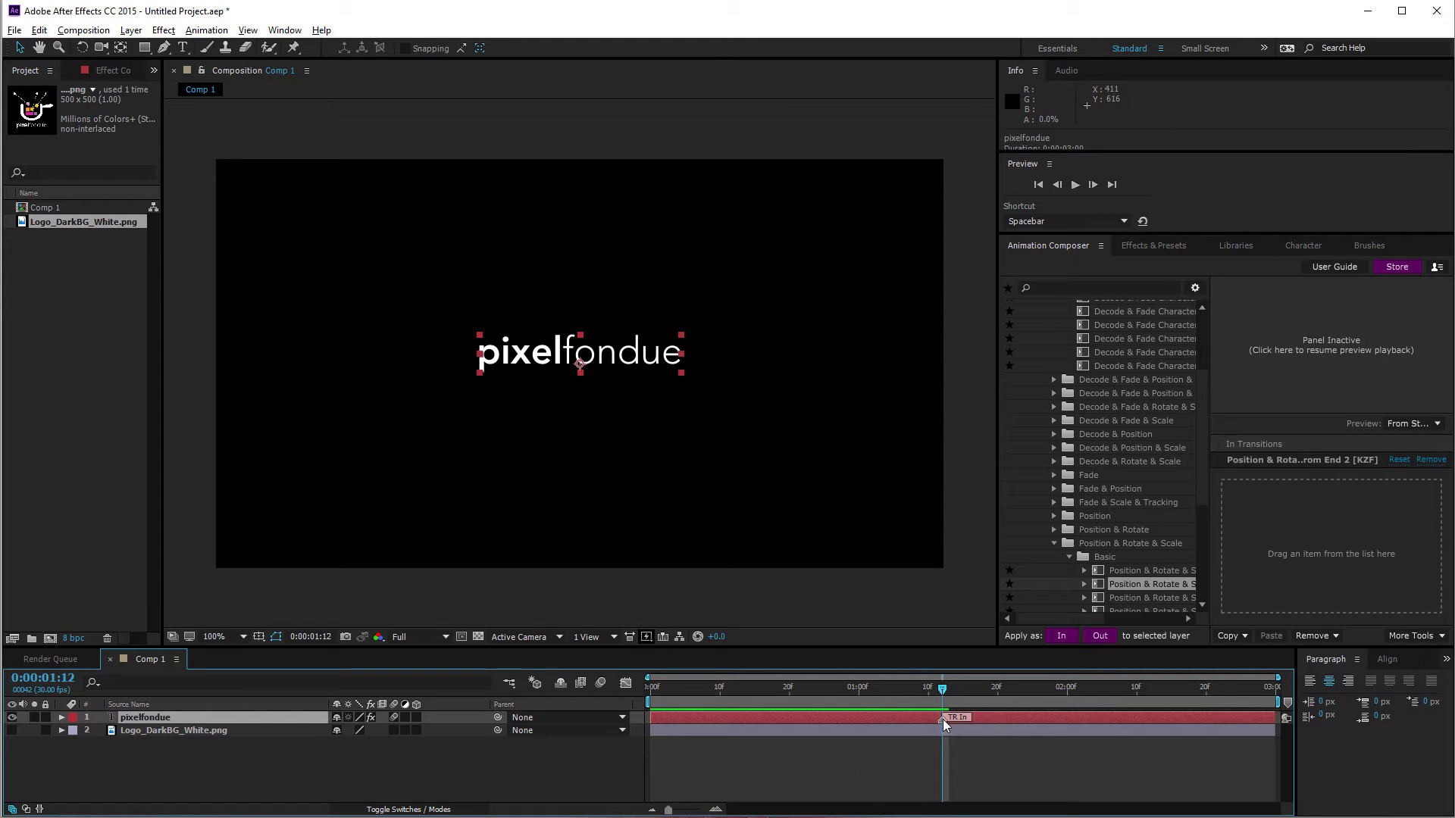
# Shorten the In transition by moving the TR In marker to about 0:00:00:22, and scrub through the animation.
pyautogui.moveTo(943, 719); pyautogui.dragTo(913, 720)
pyautogui.moveTo(807, 722)
pyautogui.mouseDown()
pyautogui.moveTo(653, 693)
pyautogui.moveTo(822, 705)
pyautogui.moveTo(659, 704)
pyautogui.moveTo(768, 704)
pyautogui.mouseUp()
pyautogui.moveTo(651, 716)
pyautogui.mouseDown()
pyautogui.moveTo(754, 717)
pyautogui.moveTo(765, 686)
pyautogui.moveTo(816, 689)
pyautogui.moveTo(652, 717)
pyautogui.mouseUp()
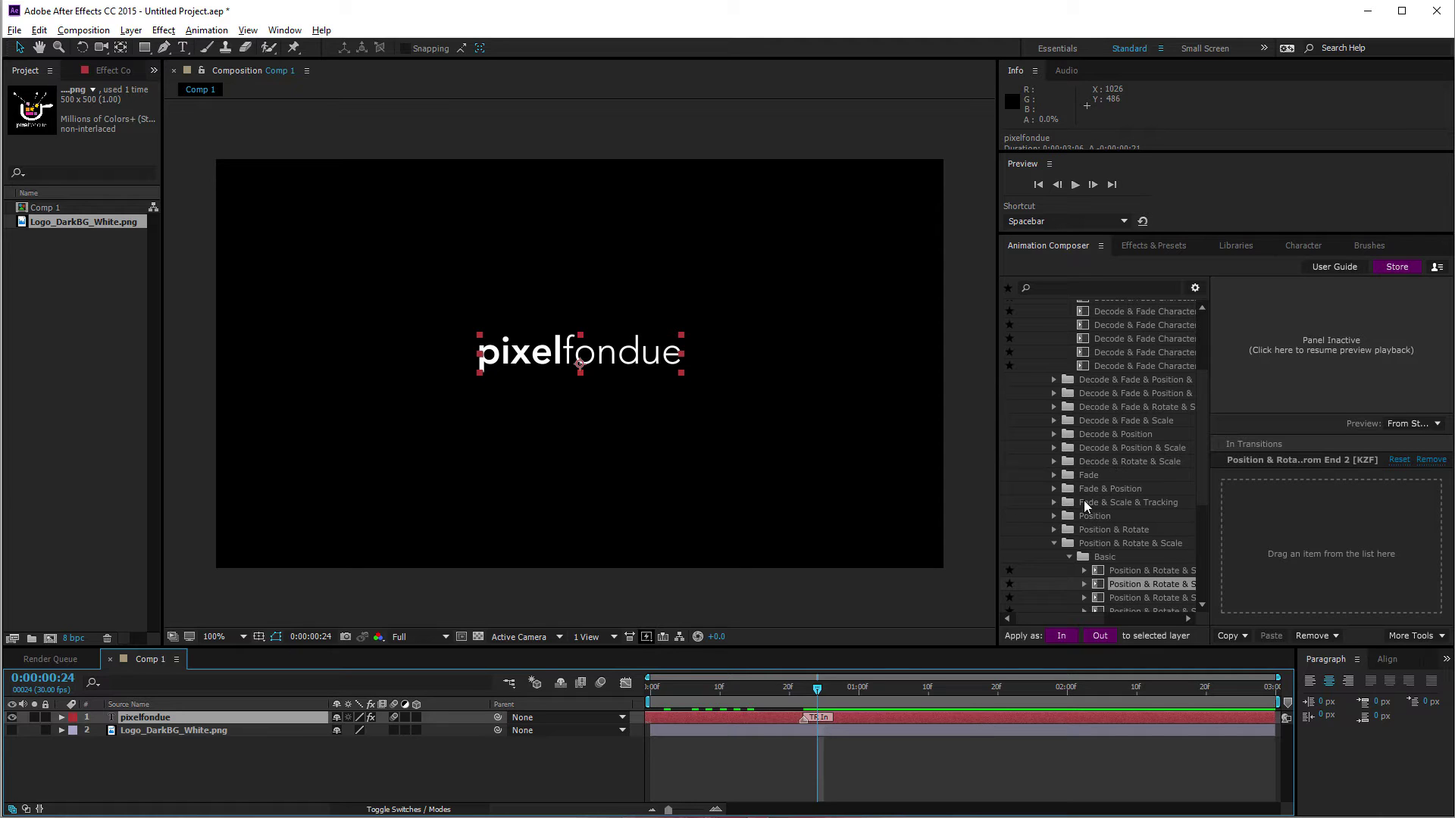
# Apply Ease Fade & Scale 3 from the Fade & Scale folder of 2D Layer Transformations to pixelfondue as an Out transition.
pyautogui.scroll(3, 1107, 544)
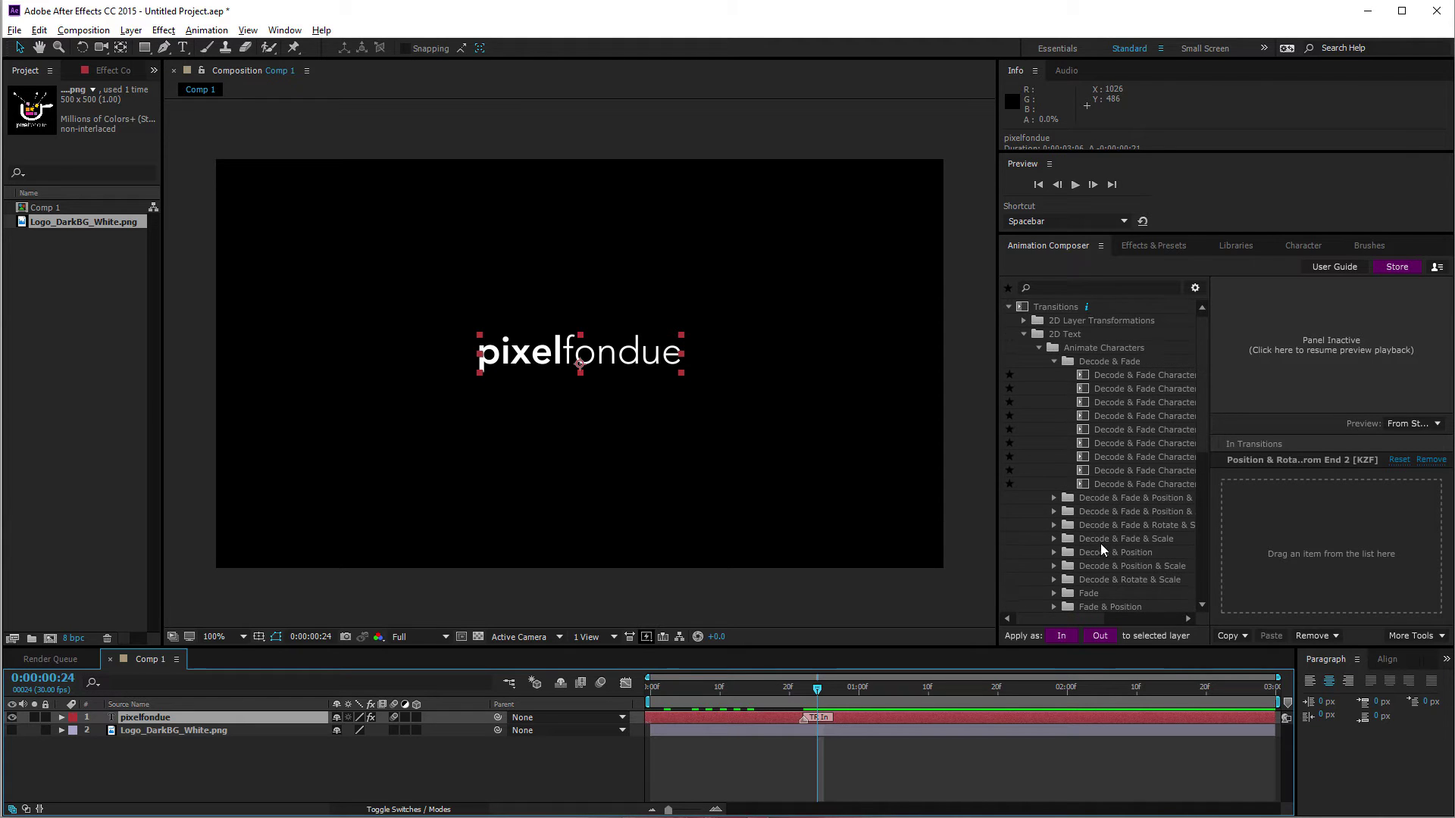
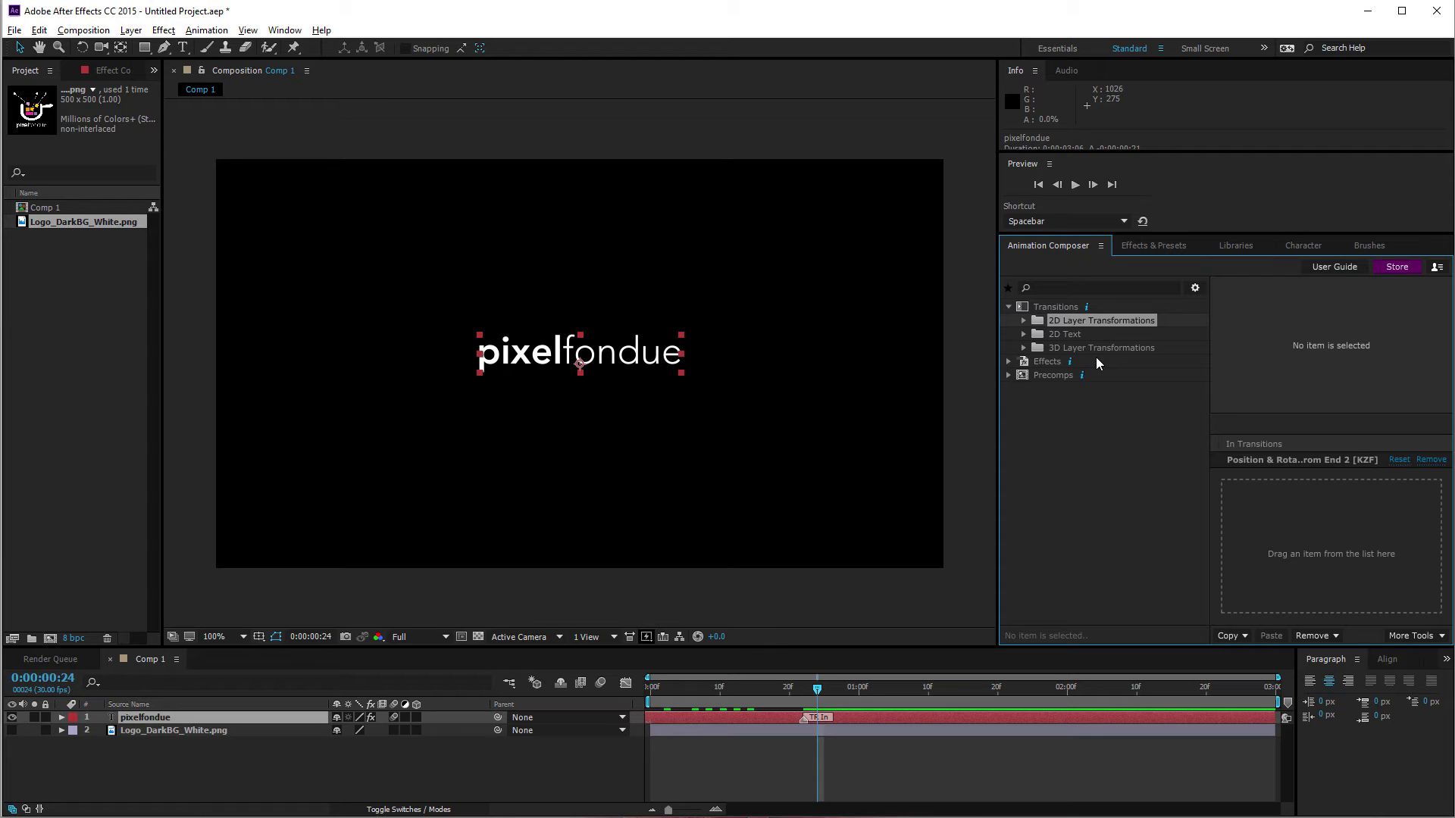
pyautogui.click(1024, 321)
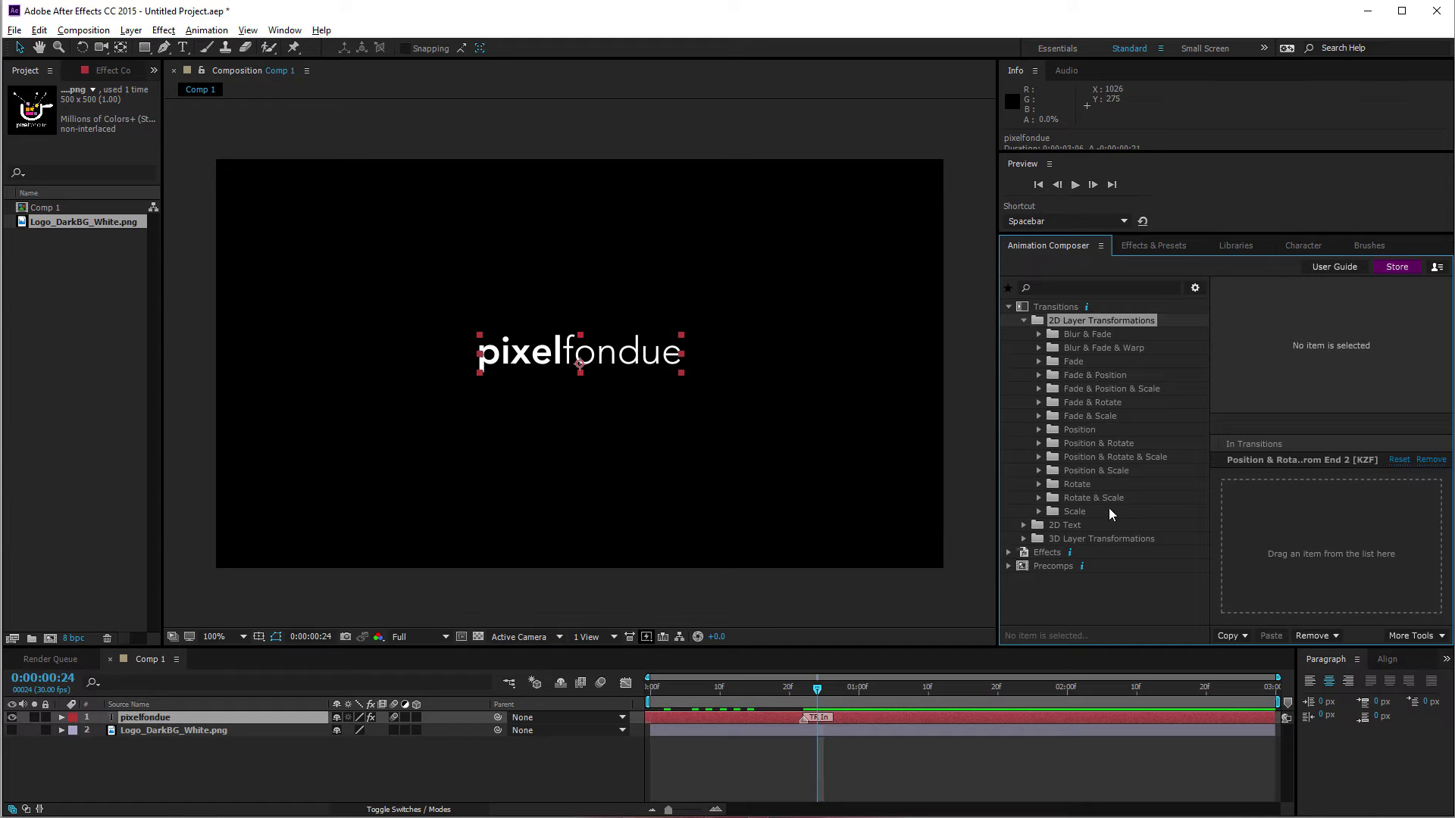
pyautogui.click(1040, 416)
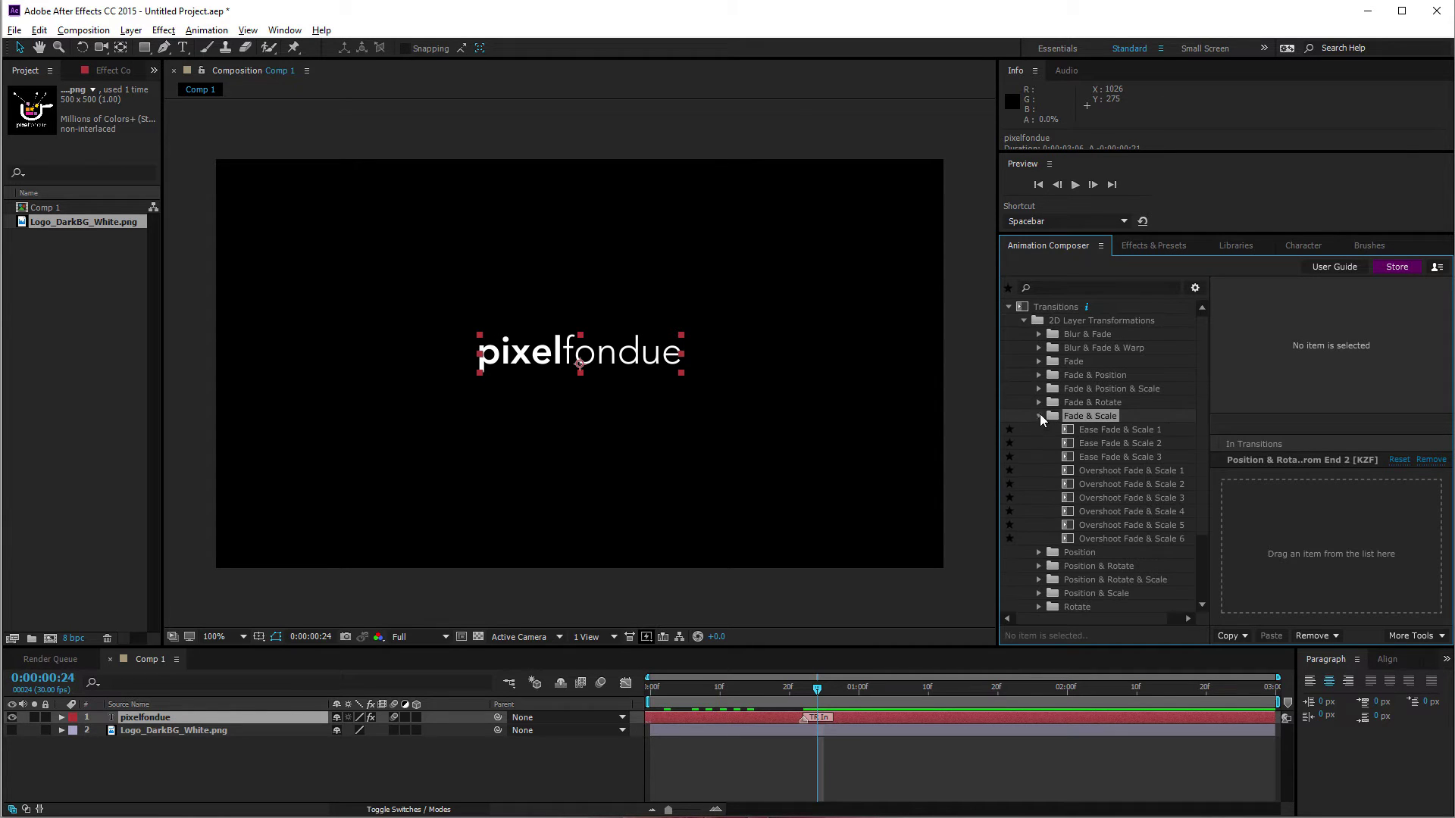
pyautogui.click(1119, 458)
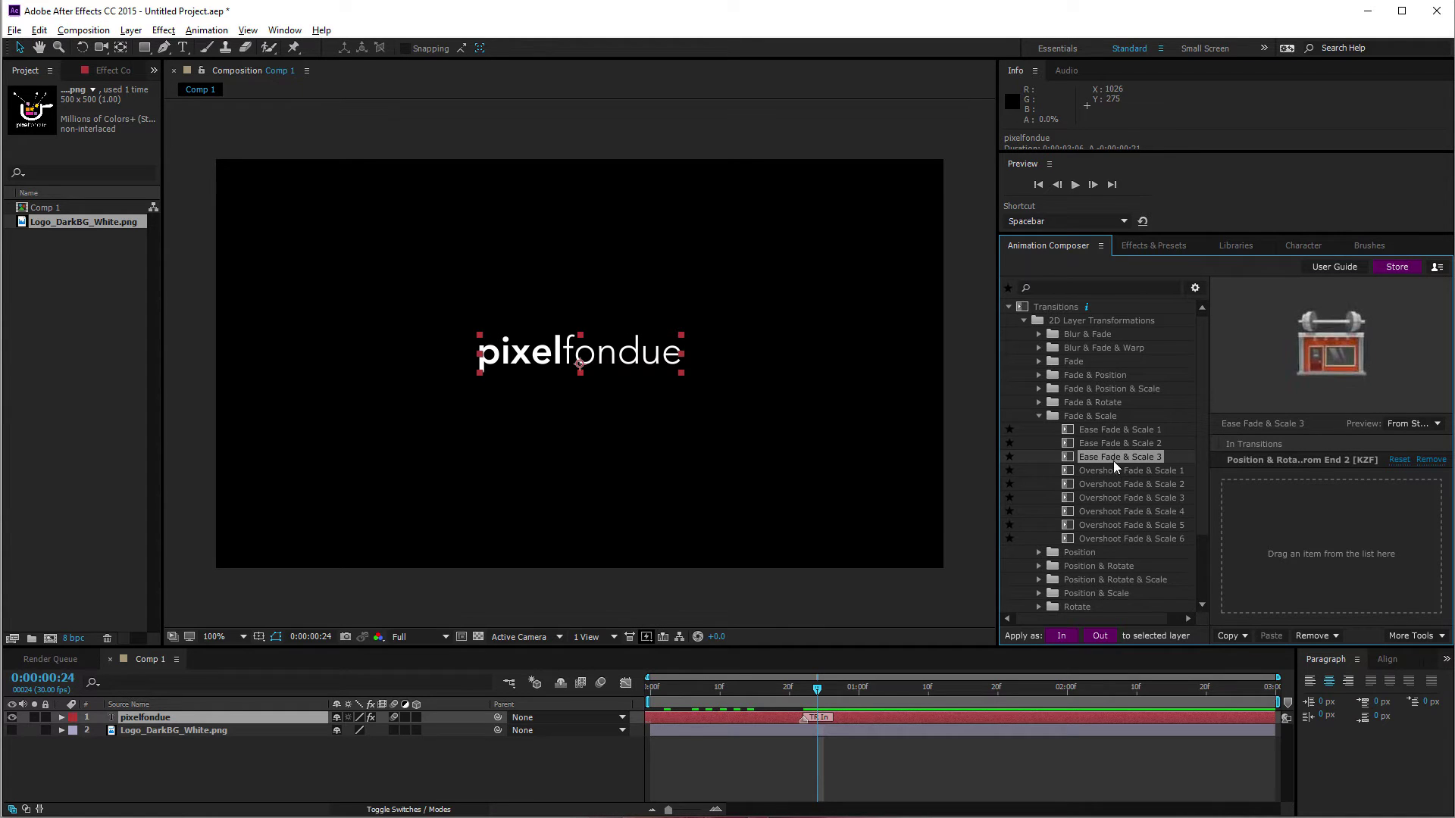
pyautogui.moveTo(1112, 457); pyautogui.dragTo(1420, 512)
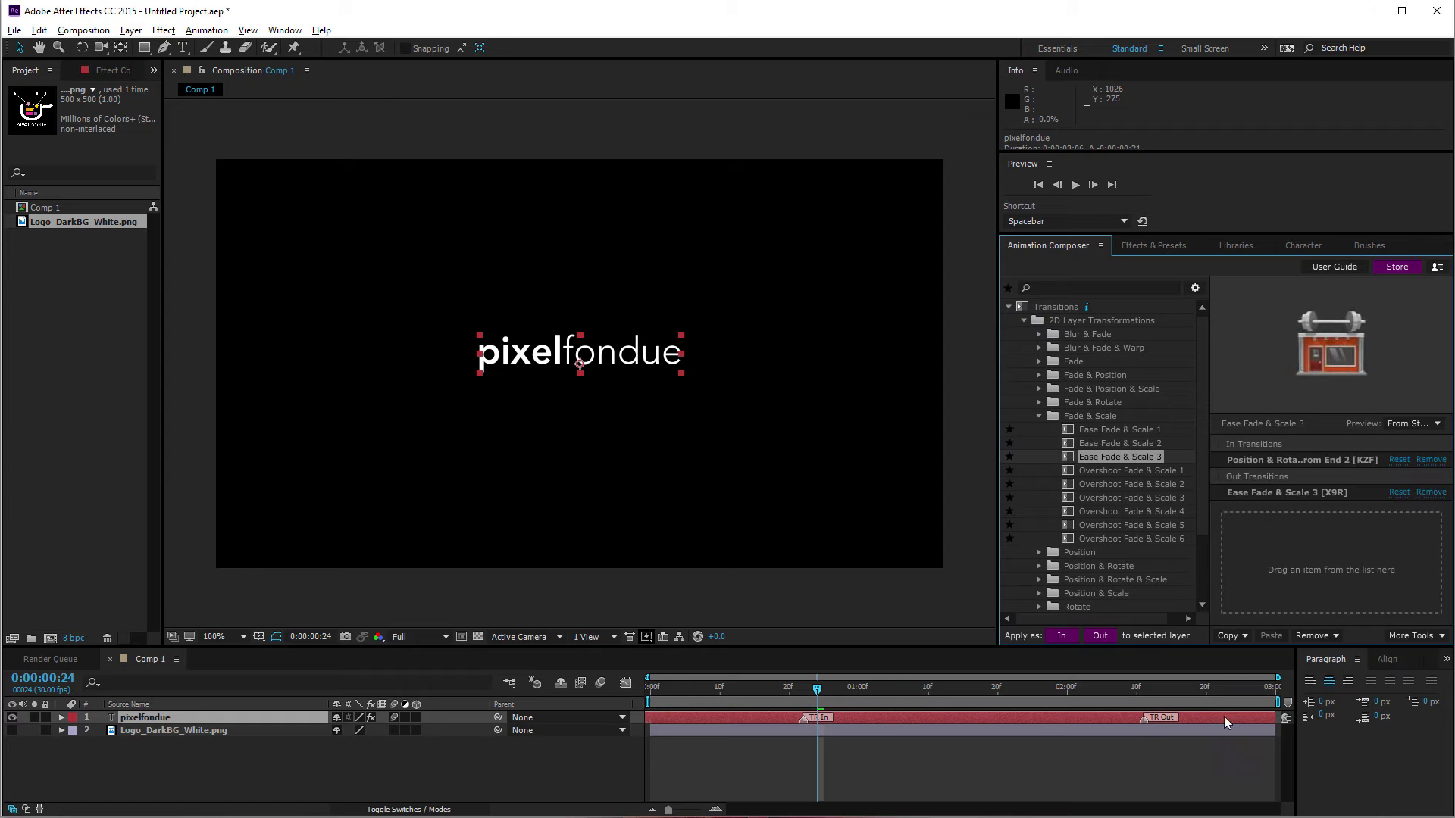
# Move the TR In marker to about 0:00:01:01 and the TR Out marker to about 0:00:02:13, and play the animation.
pyautogui.moveTo(1153, 718)
pyautogui.mouseDown()
pyautogui.moveTo(1120, 685)
pyautogui.moveTo(1293, 691)
pyautogui.moveTo(607, 716)
pyautogui.moveTo(1269, 700)
pyautogui.moveTo(804, 712)
pyautogui.moveTo(877, 720)
pyautogui.mouseUp()
pyautogui.moveTo(803, 712)
pyautogui.mouseDown()
pyautogui.moveTo(687, 689)
pyautogui.moveTo(638, 710)
pyautogui.mouseUp()
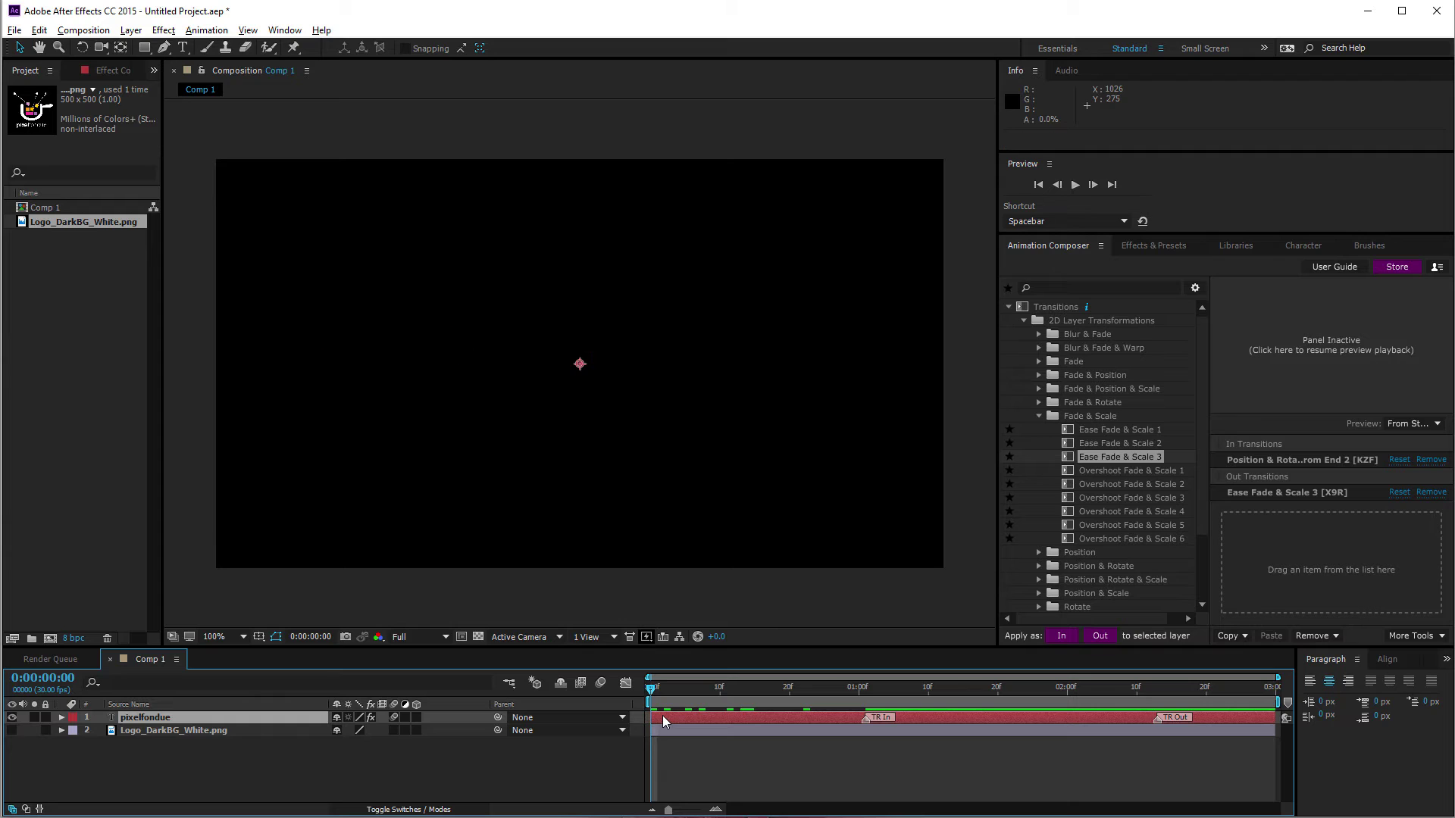
pyautogui.press('space')
pyautogui.click(861, 699)
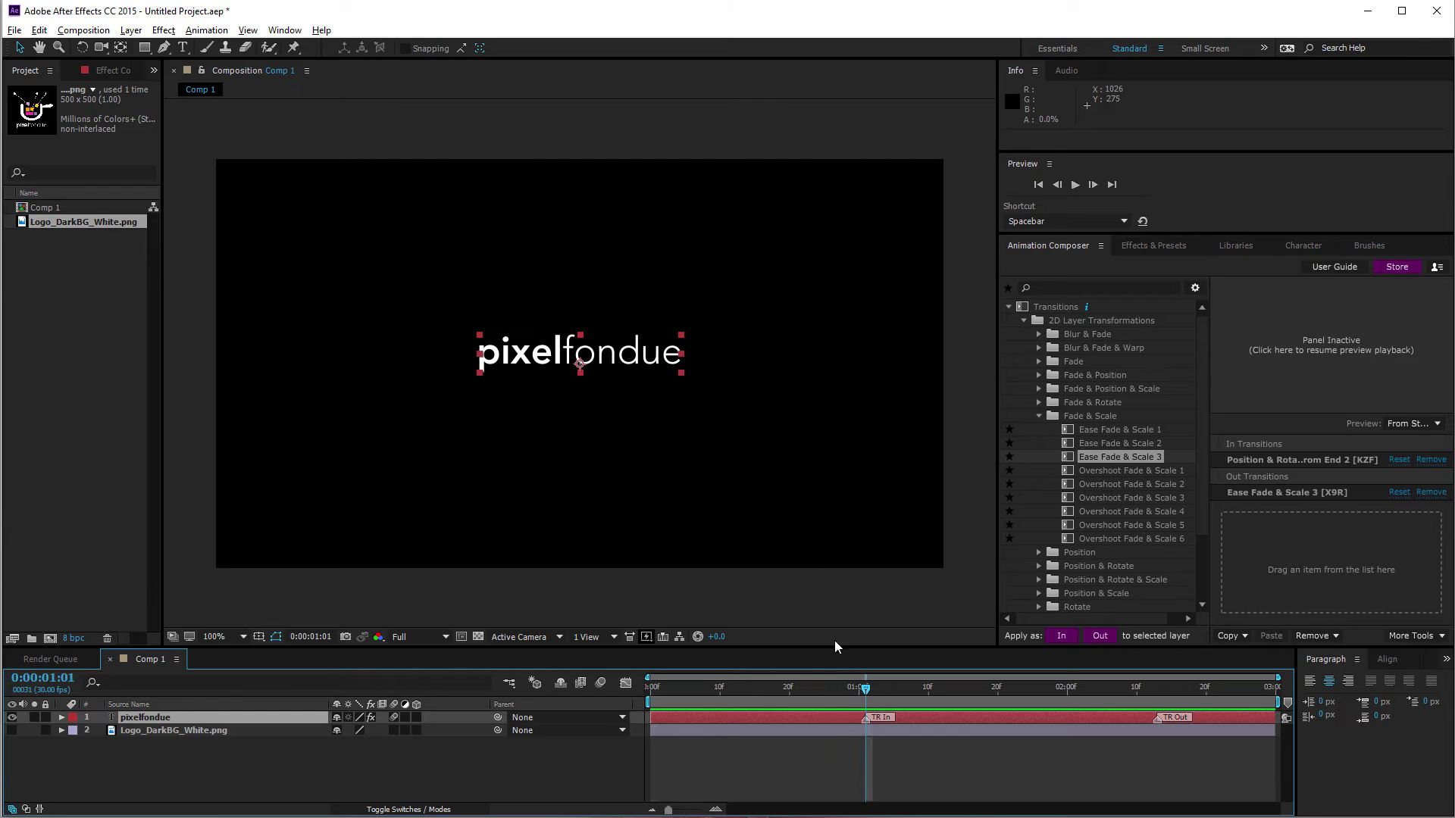
# Try moving the pixelfondue text to the frame's upper-left area and scaling it up, play the animation, and undo both changes.
pyautogui.moveTo(629, 364); pyautogui.dragTo(432, 246)
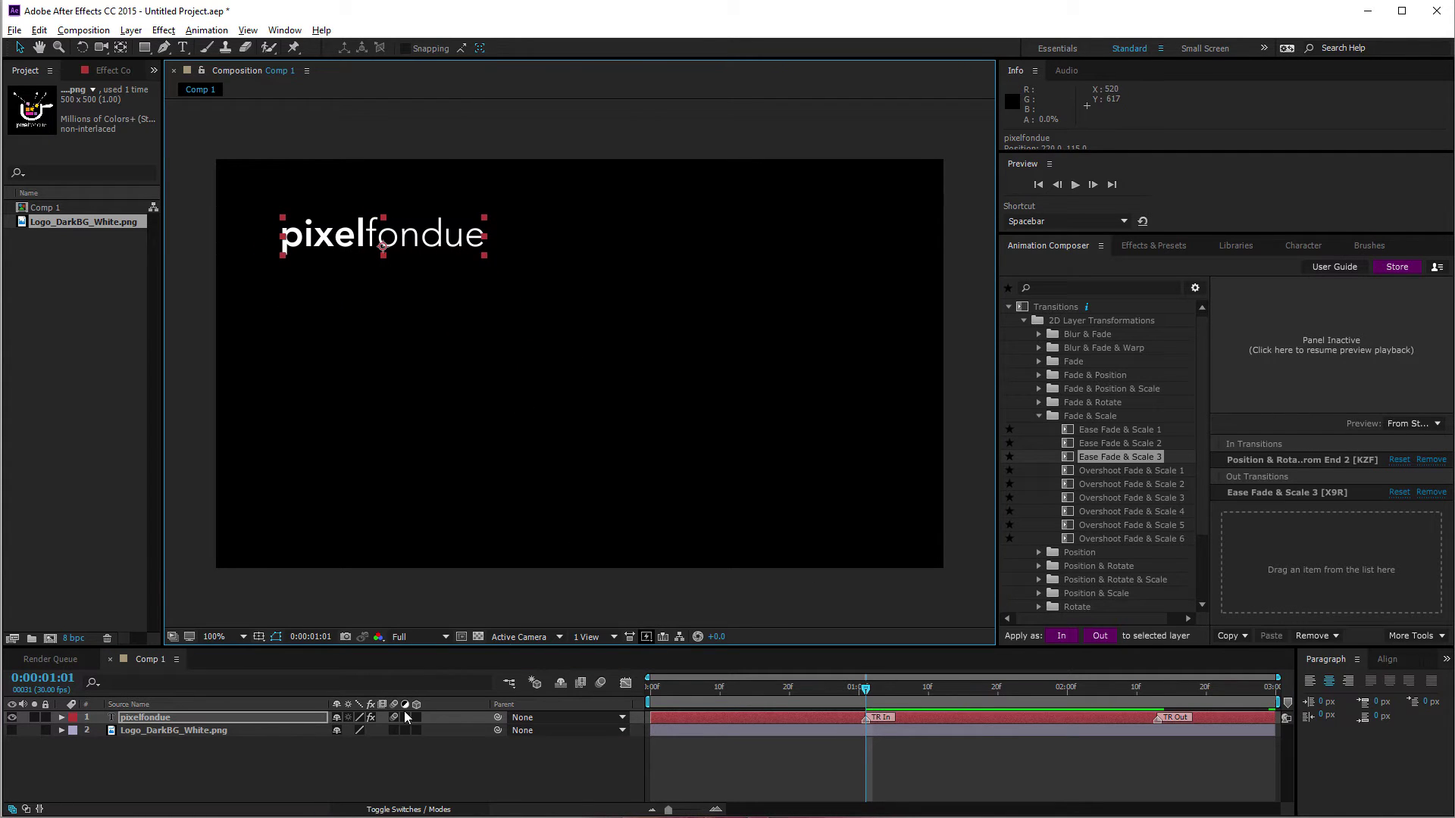
pyautogui.press('s')
pyautogui.moveTo(381, 731); pyautogui.dragTo(684, 680)
pyautogui.press('space')
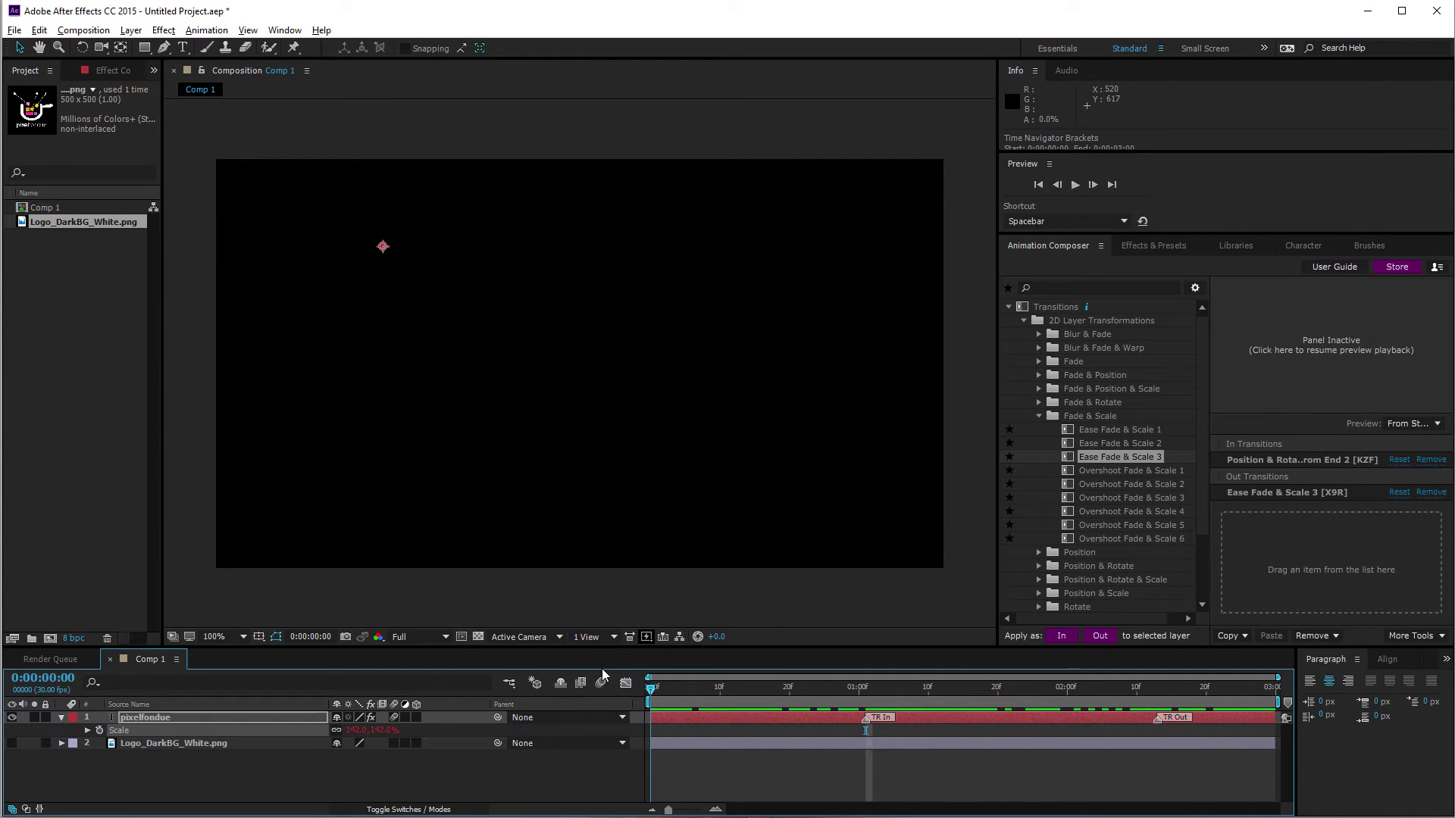
pyautogui.press('space')
pyautogui.hotkey('ctrl', 'z')
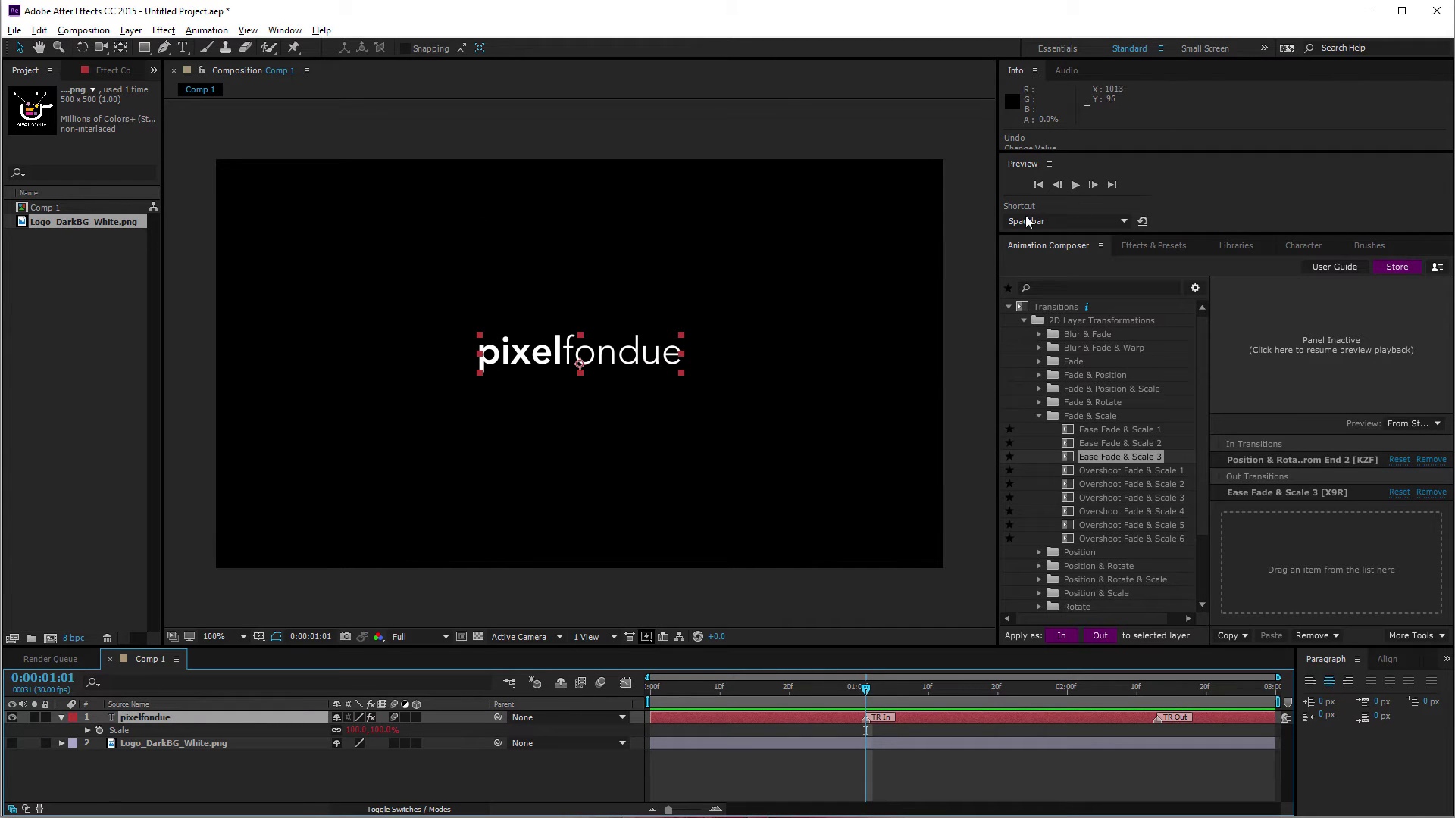
# Set the pixelfondue text's font size to 75 px.
pyautogui.click(1303, 246)
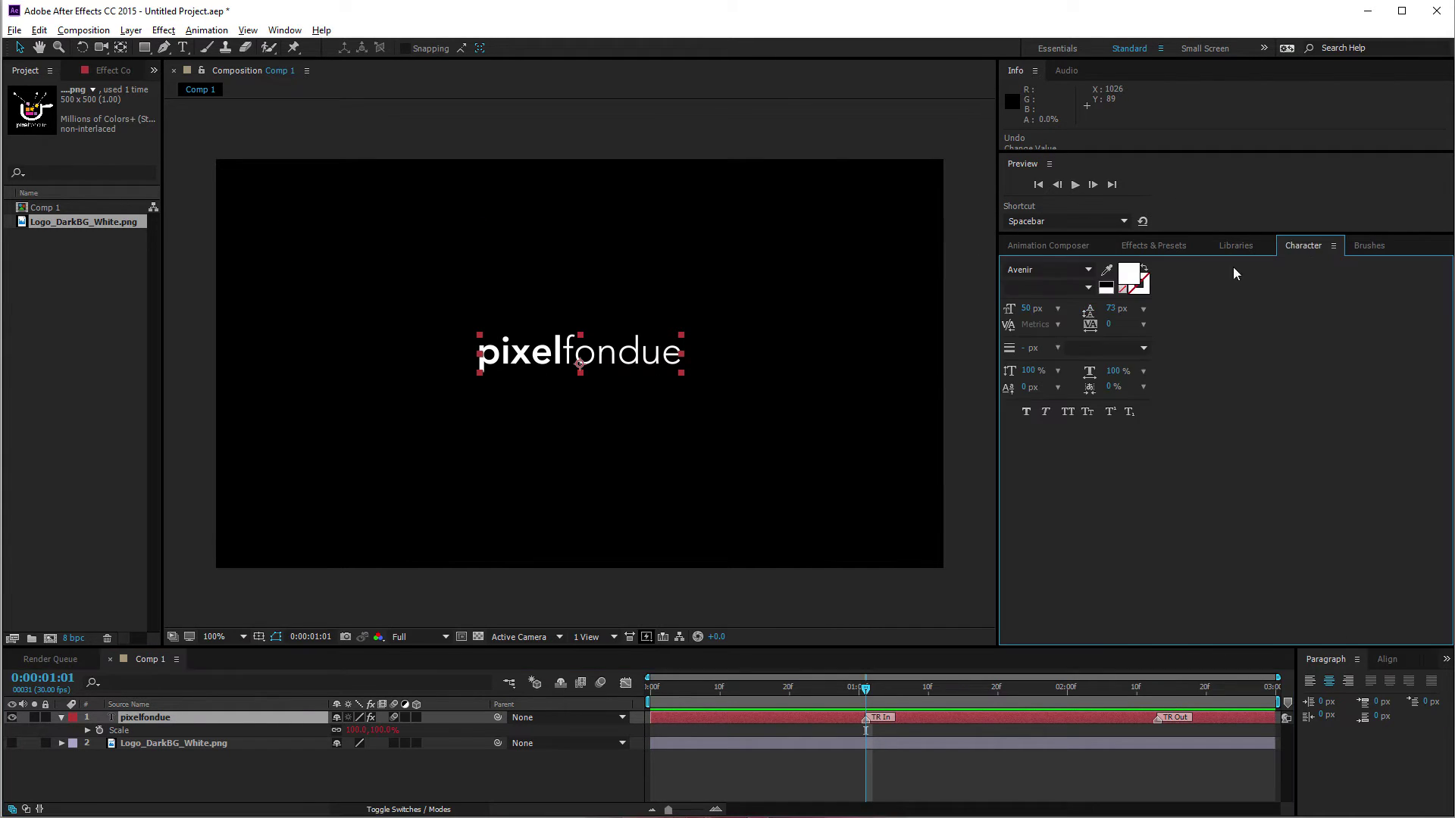
pyautogui.click(1028, 310)
pyautogui.write('75')
pyautogui.press('Return')
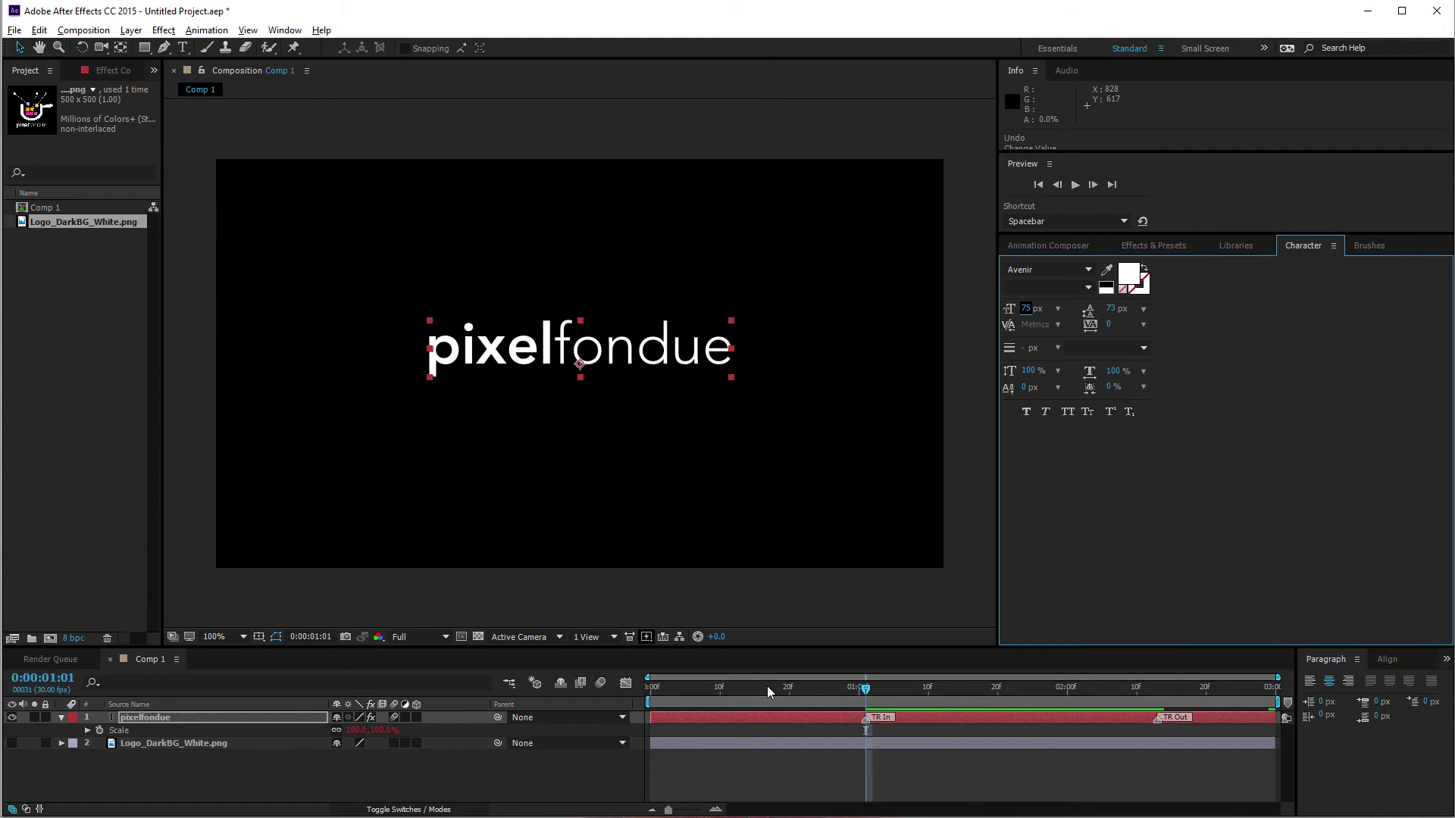
# Play the animation from the start and scrub through the Out transition back to the TR In marker at 0:00:01:01.
pyautogui.moveTo(767, 687); pyautogui.dragTo(634, 703)
pyautogui.press('space')
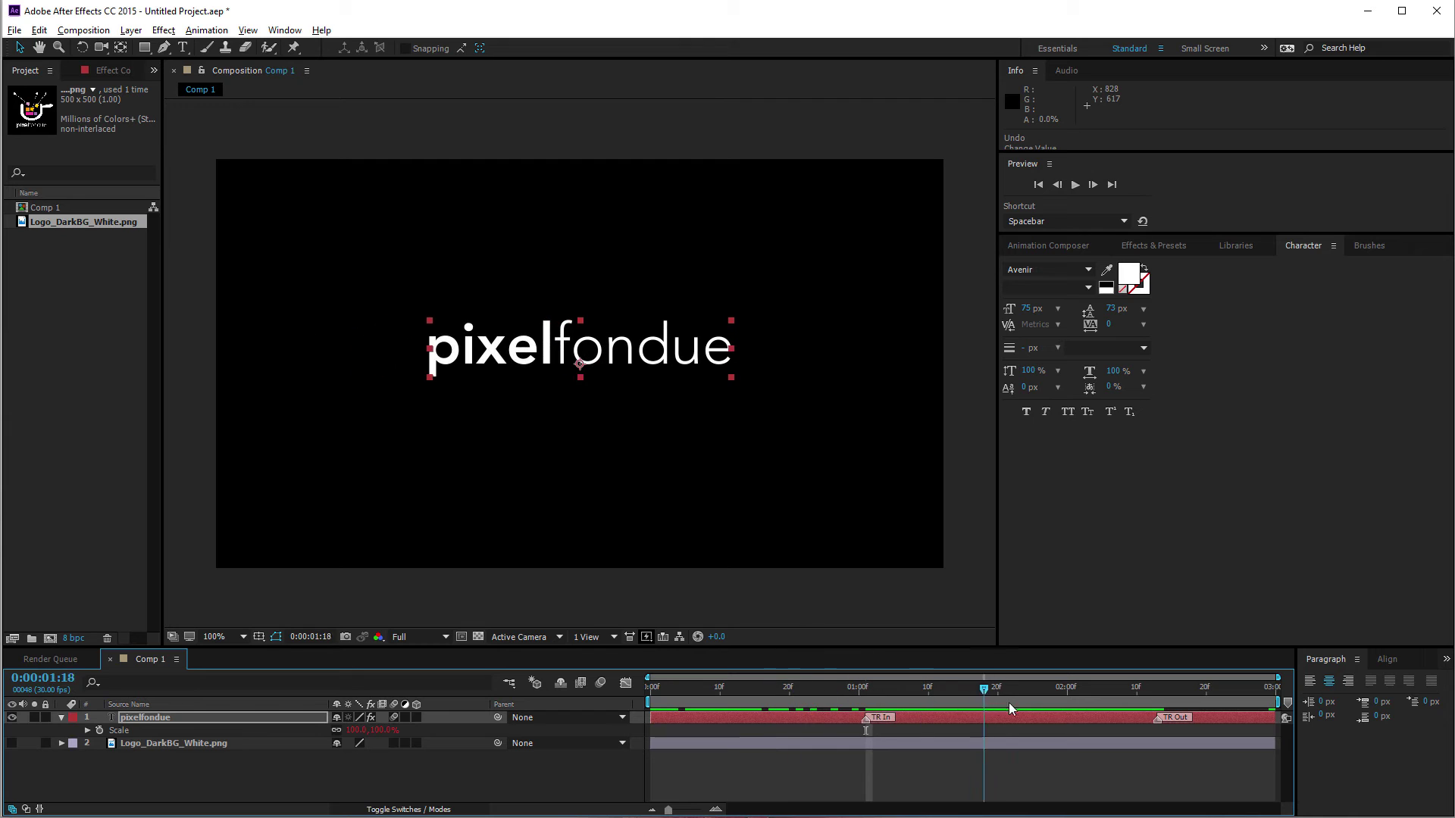
pyautogui.click(1171, 688)
pyautogui.moveTo(1115, 692); pyautogui.dragTo(867, 691)
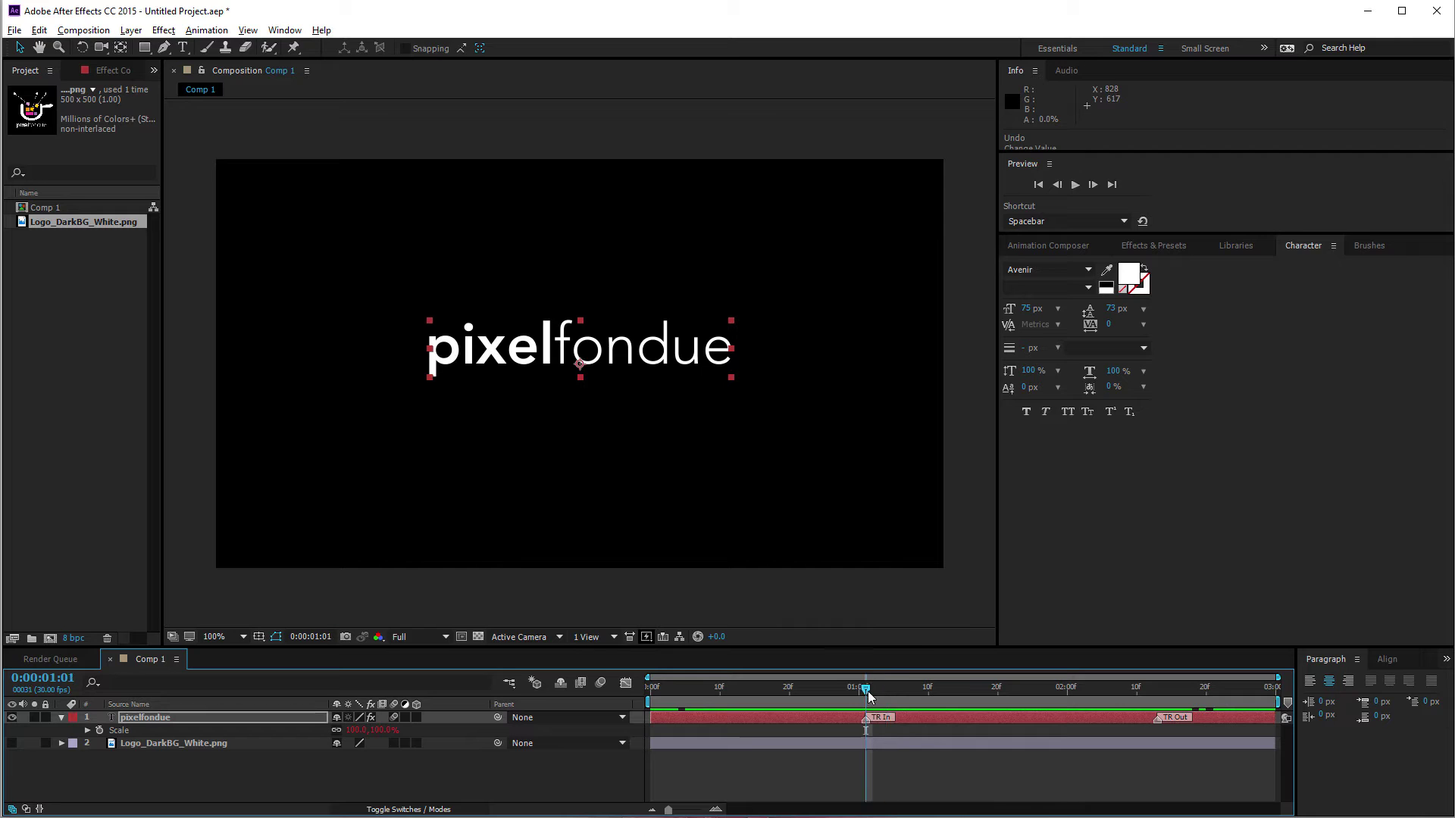
# Set the pixelfondue text's font size to 50 px and scrub through its In transition.
pyautogui.click(1027, 309)
pyautogui.write('50')
pyautogui.press('Return')
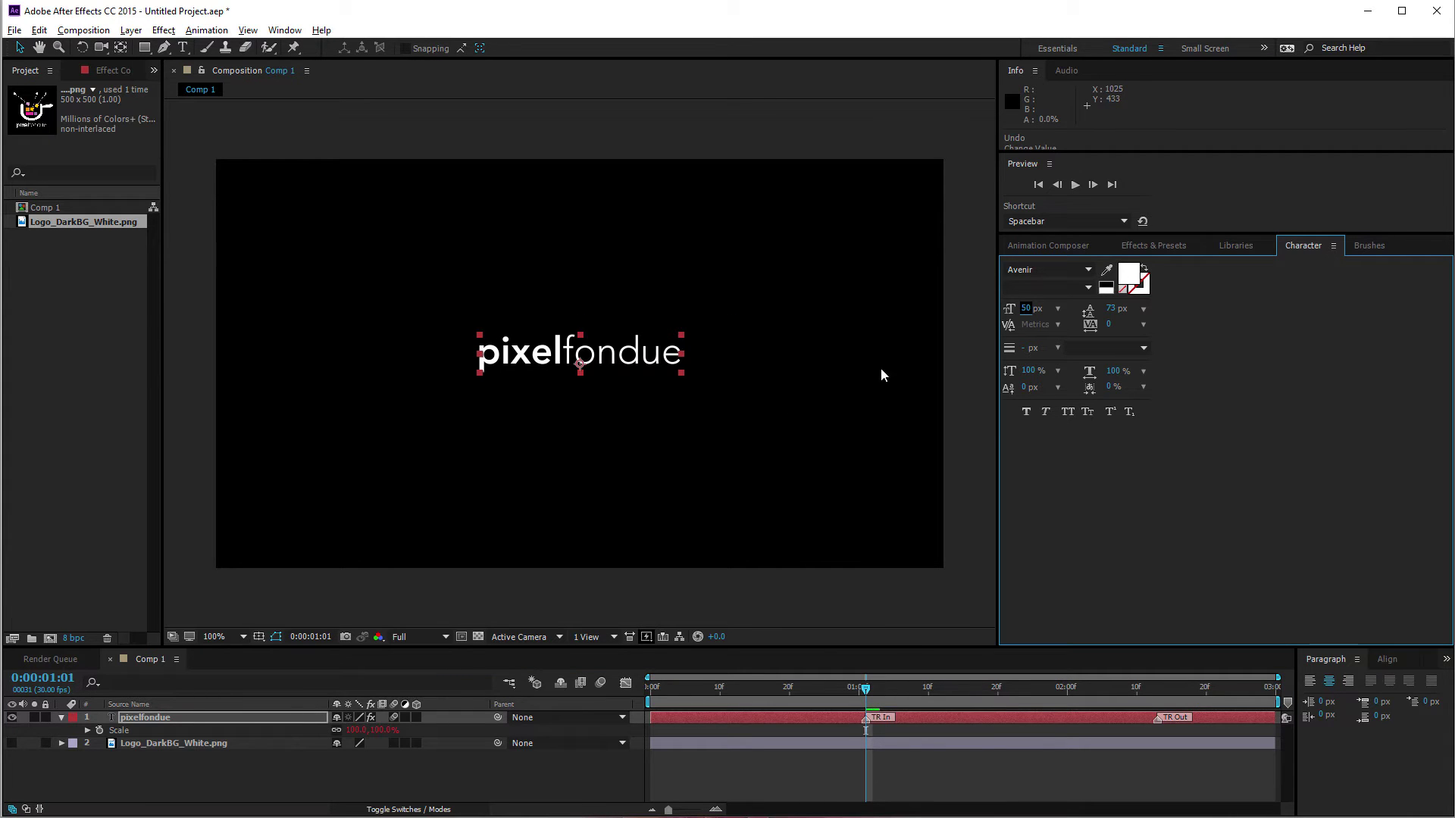
pyautogui.moveTo(779, 689)
pyautogui.mouseDown()
pyautogui.moveTo(674, 685)
pyautogui.moveTo(851, 702)
pyautogui.mouseUp()
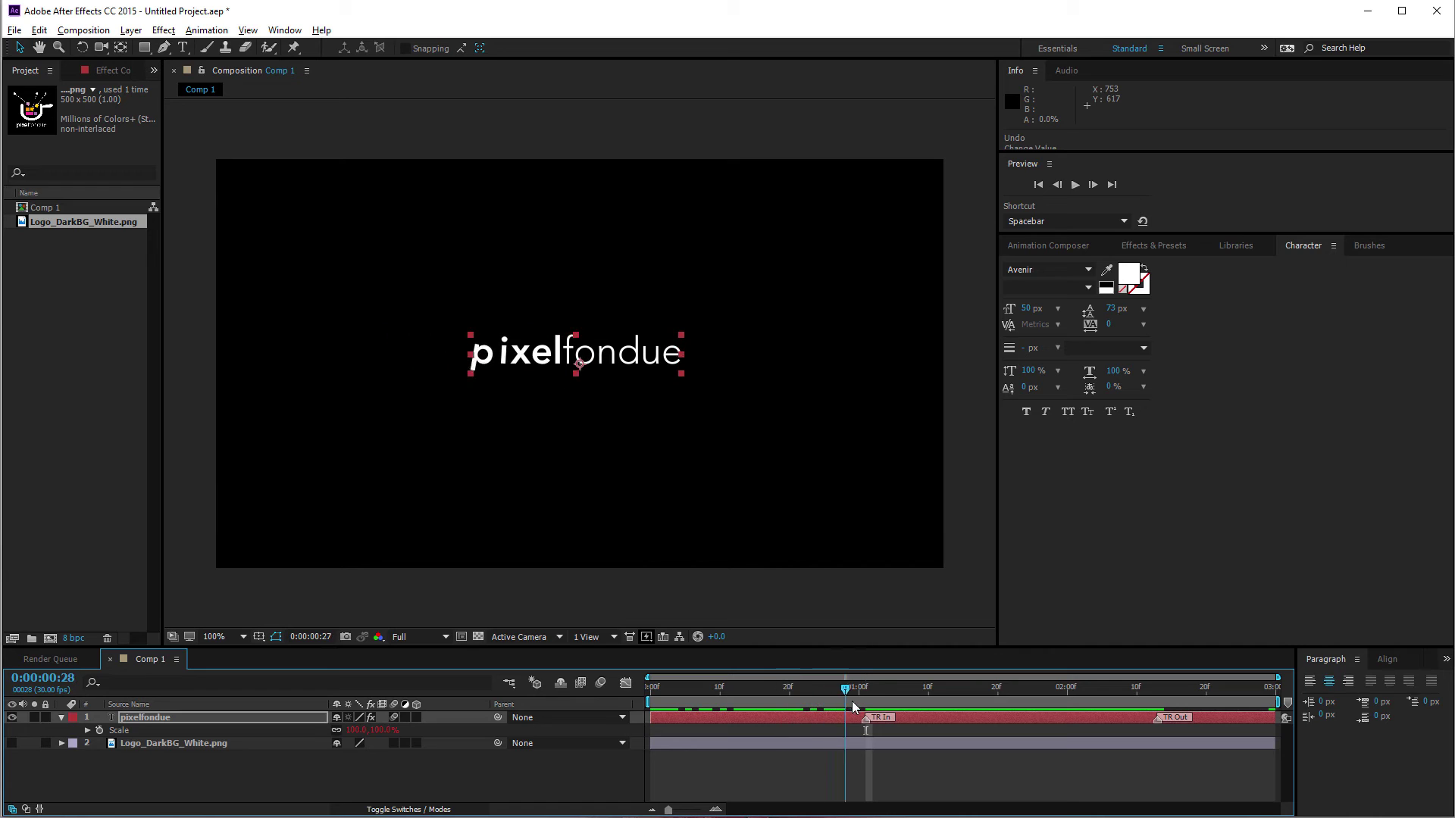
# Show the Logo_DarkBG_White.png layer and move the pixelfondue text straight down to just below the logo's bowl, playing the animation.
pyautogui.click(12, 743)
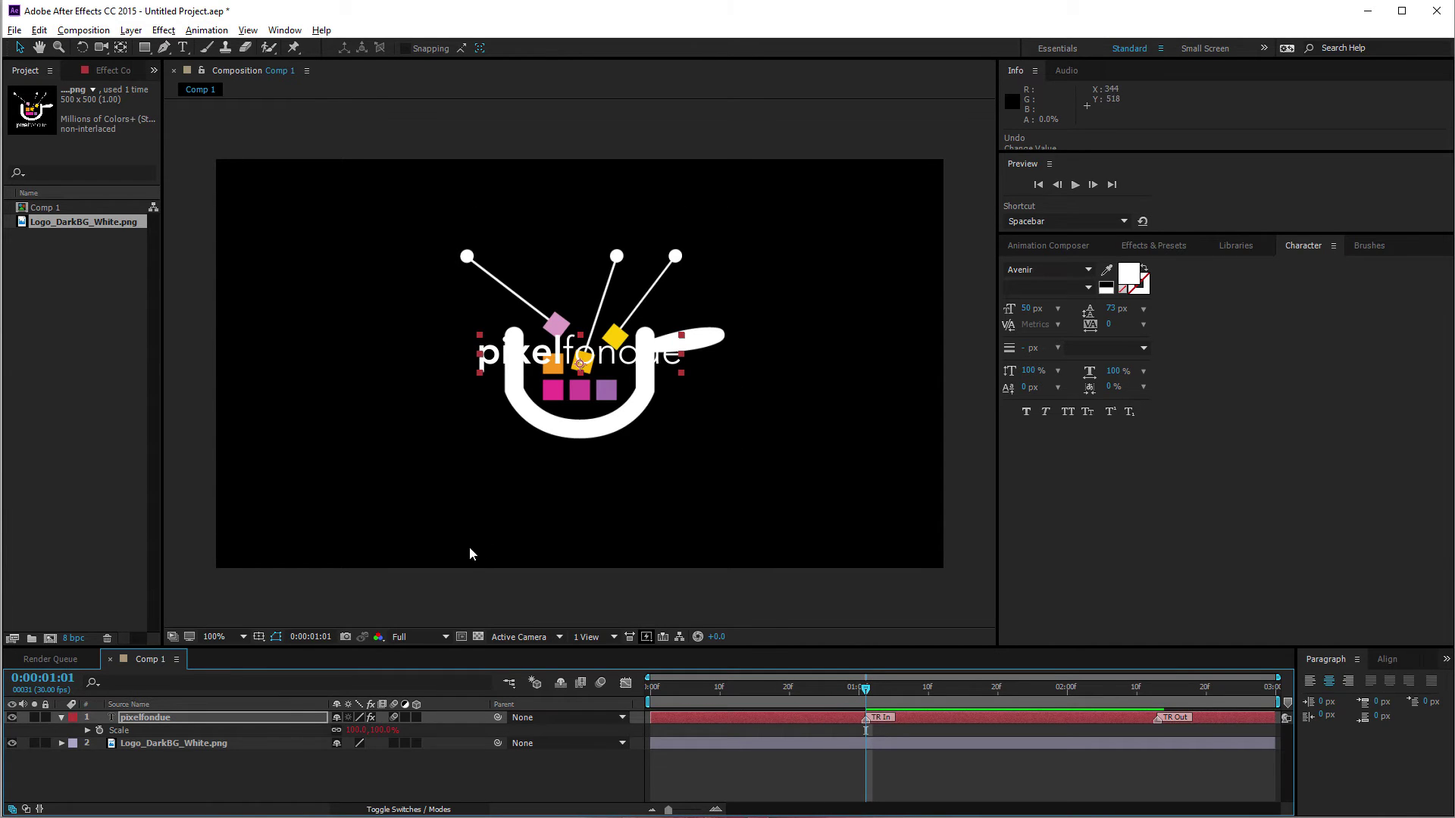
pyautogui.moveTo(557, 379); pyautogui.dragTo(555, 528)
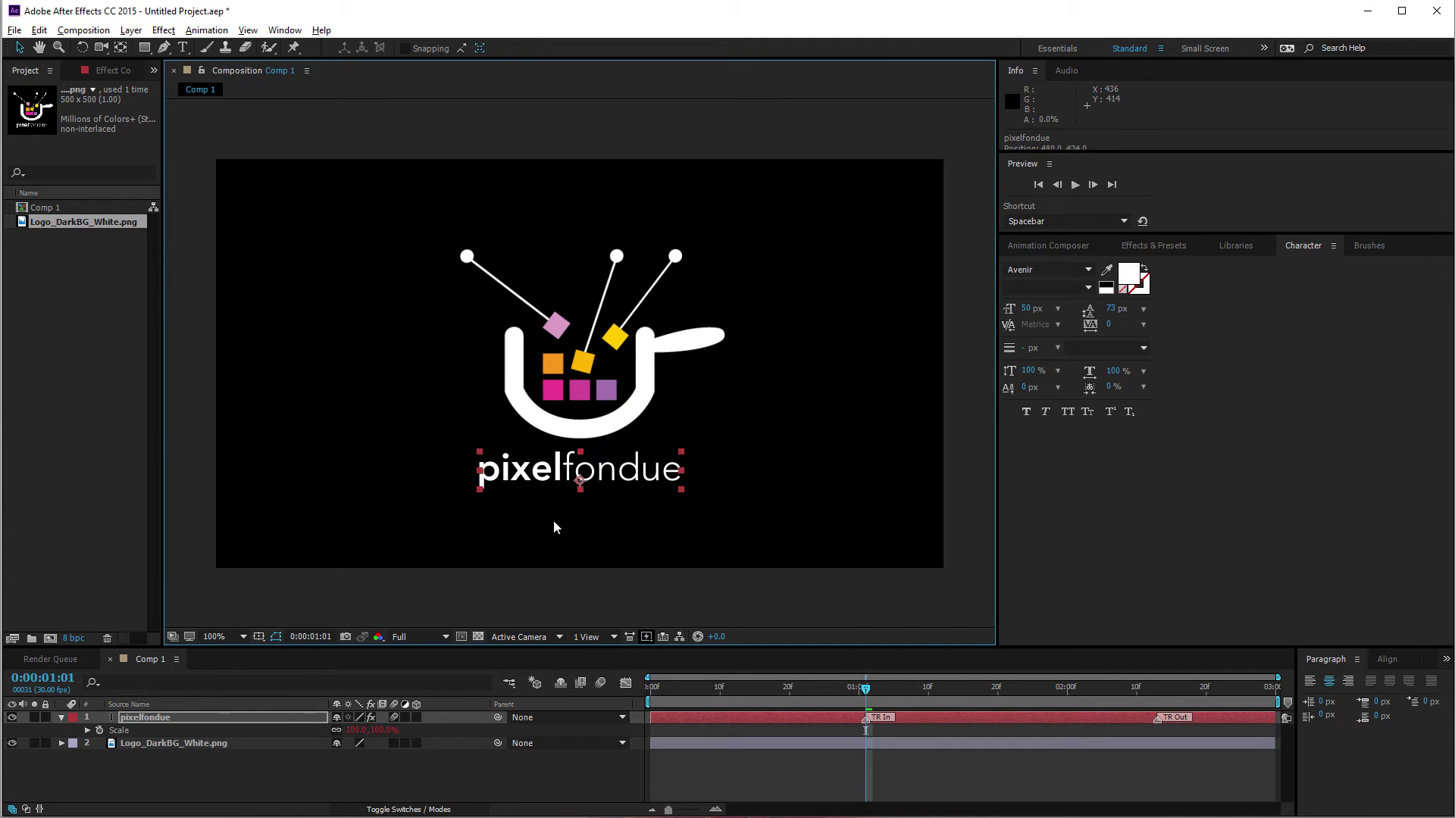
pyautogui.press('space')
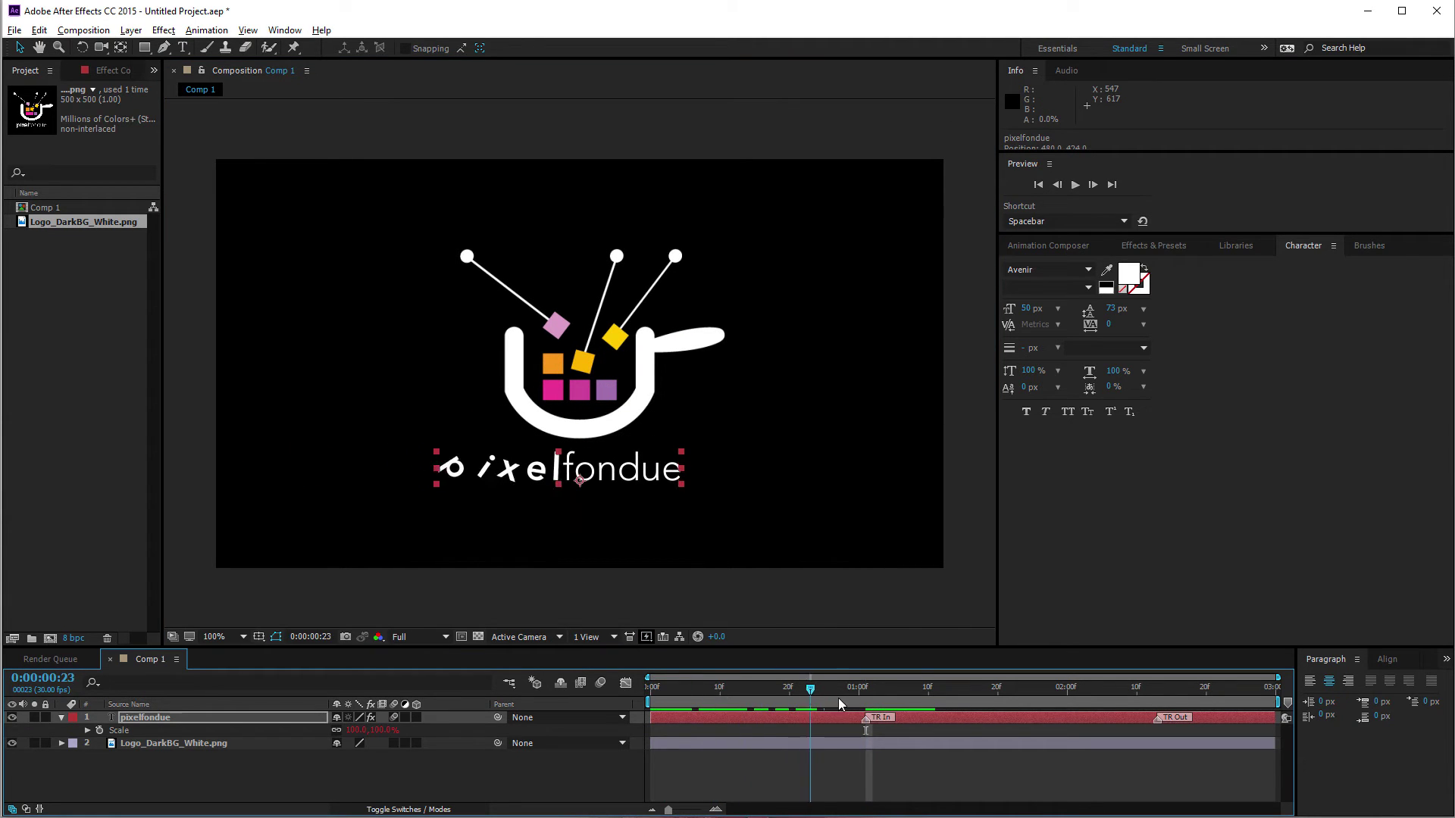
# Turn on the title/action safe guides and nudge the logo and pixelfondue layers up together by about 20 px.
pyautogui.keyDown('shift'); pyautogui.click(199, 743); pyautogui.keyUp('shift')
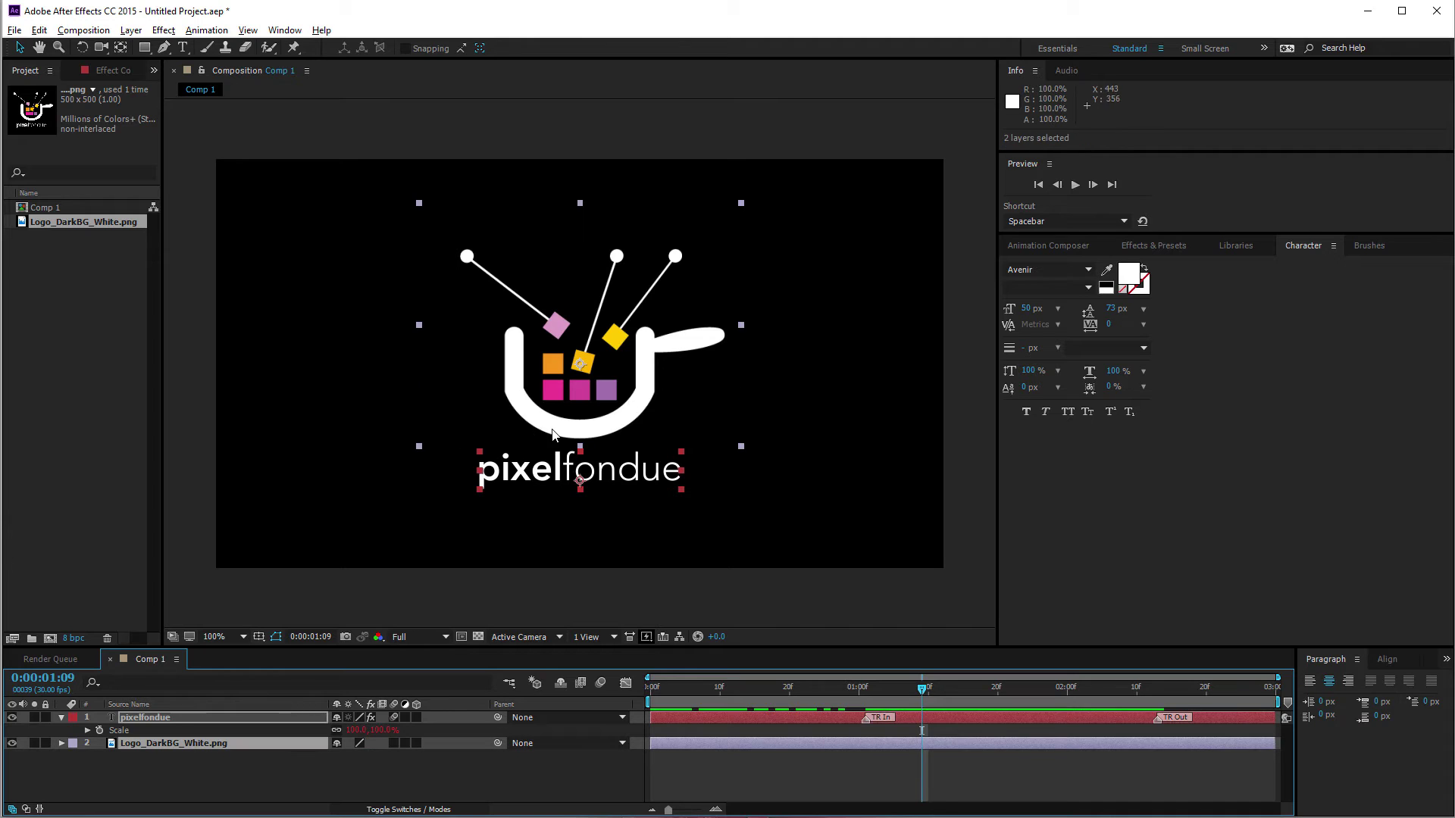
pyautogui.moveTo(553, 426)
pyautogui.mouseDown()
pyautogui.moveTo(550, 399)
pyautogui.moveTo(561, 406)
pyautogui.mouseUp()
pyautogui.press("'")
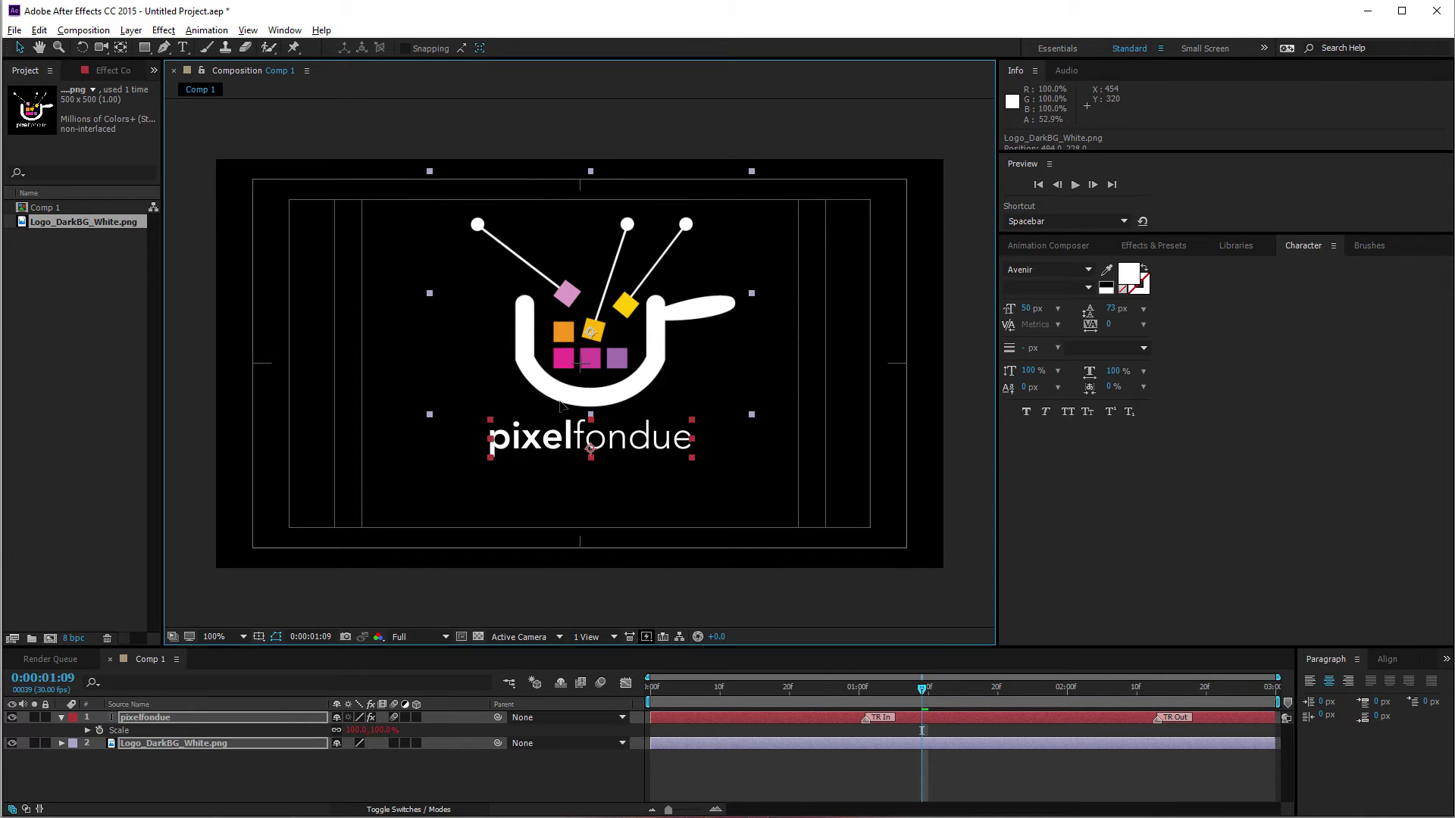
pyautogui.hotkey('ctrl', 'z')
pyautogui.hotkey('shift', 'Down')
pyautogui.hotkey('shift', 'Down')
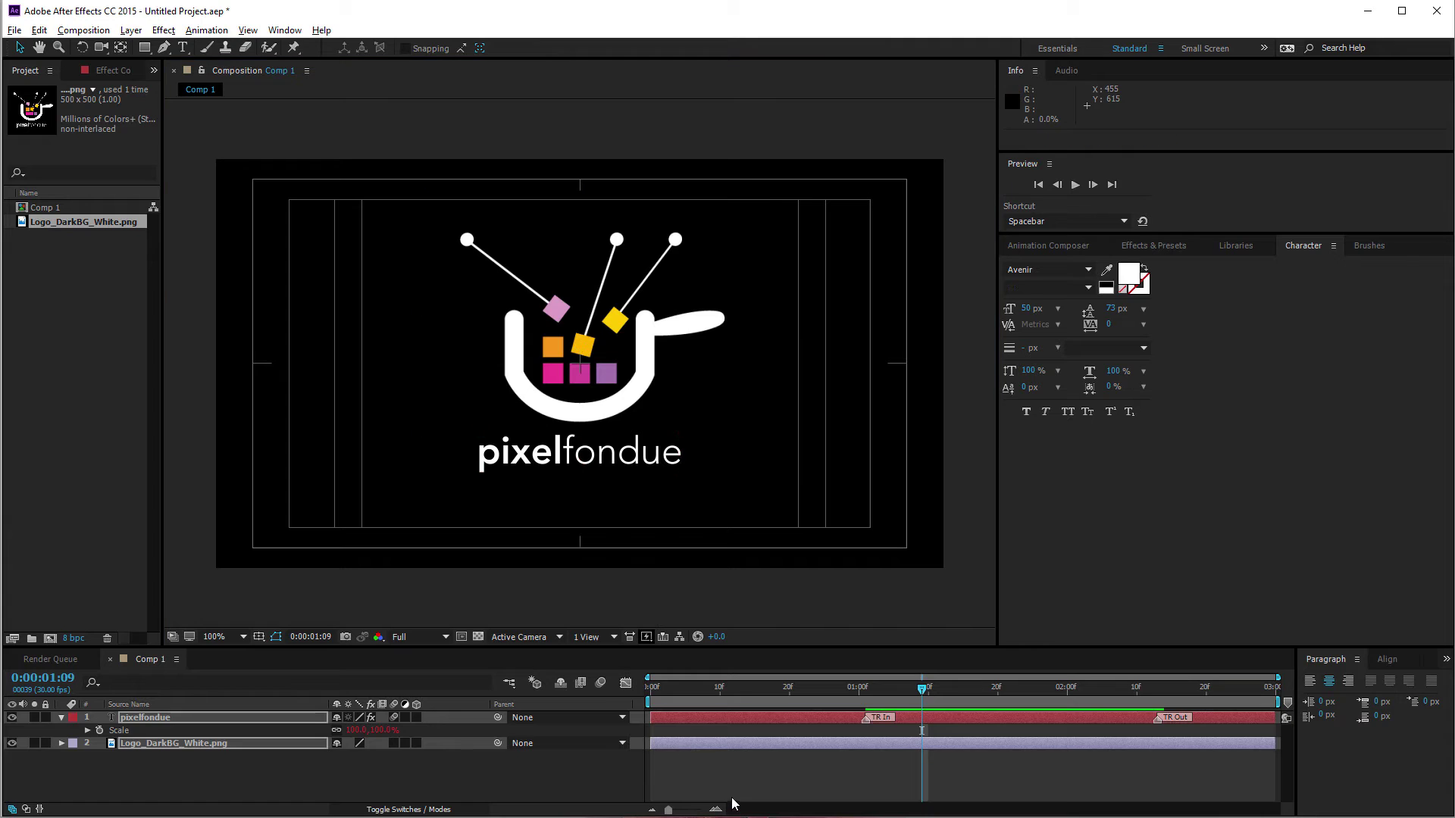
# Remove the Position & Rotate In transition from the pixelfondue layer, with the current time at 0:00:01:01.
pyautogui.click(404, 745)
pyautogui.click(224, 745)
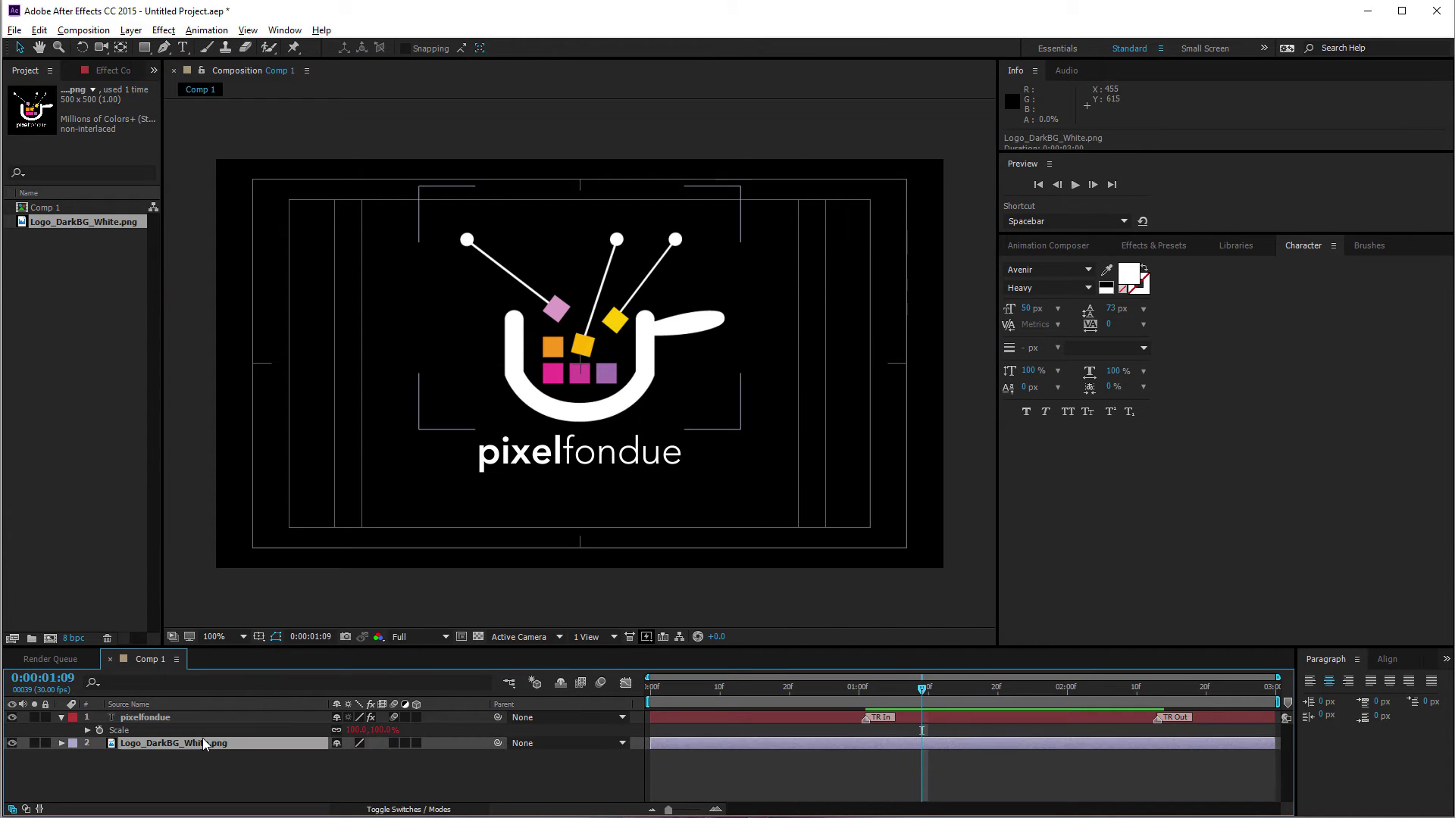
pyautogui.click(170, 707)
pyautogui.click(174, 718)
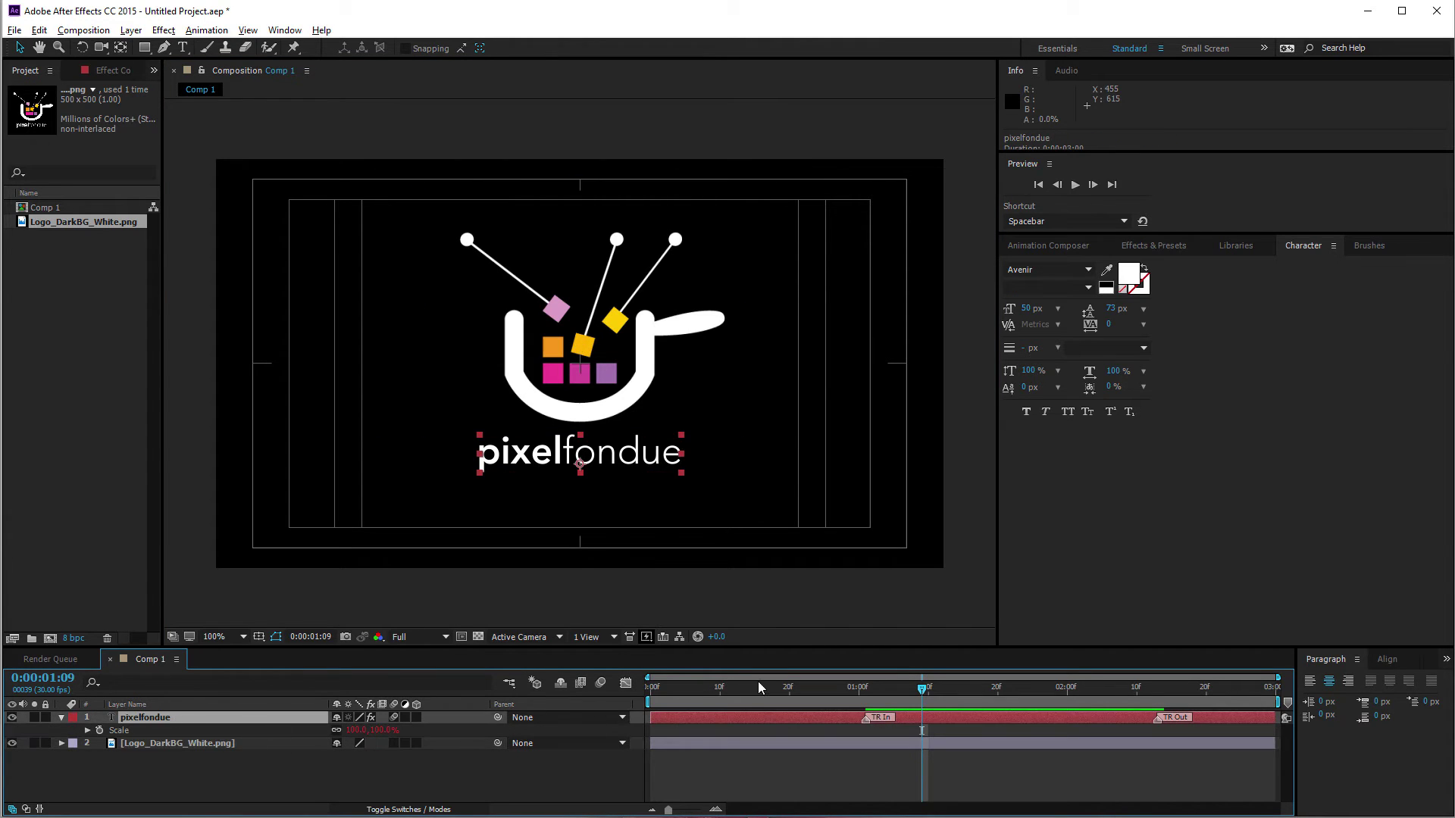
pyautogui.moveTo(716, 693); pyautogui.dragTo(865, 691)
pyautogui.click(1053, 244)
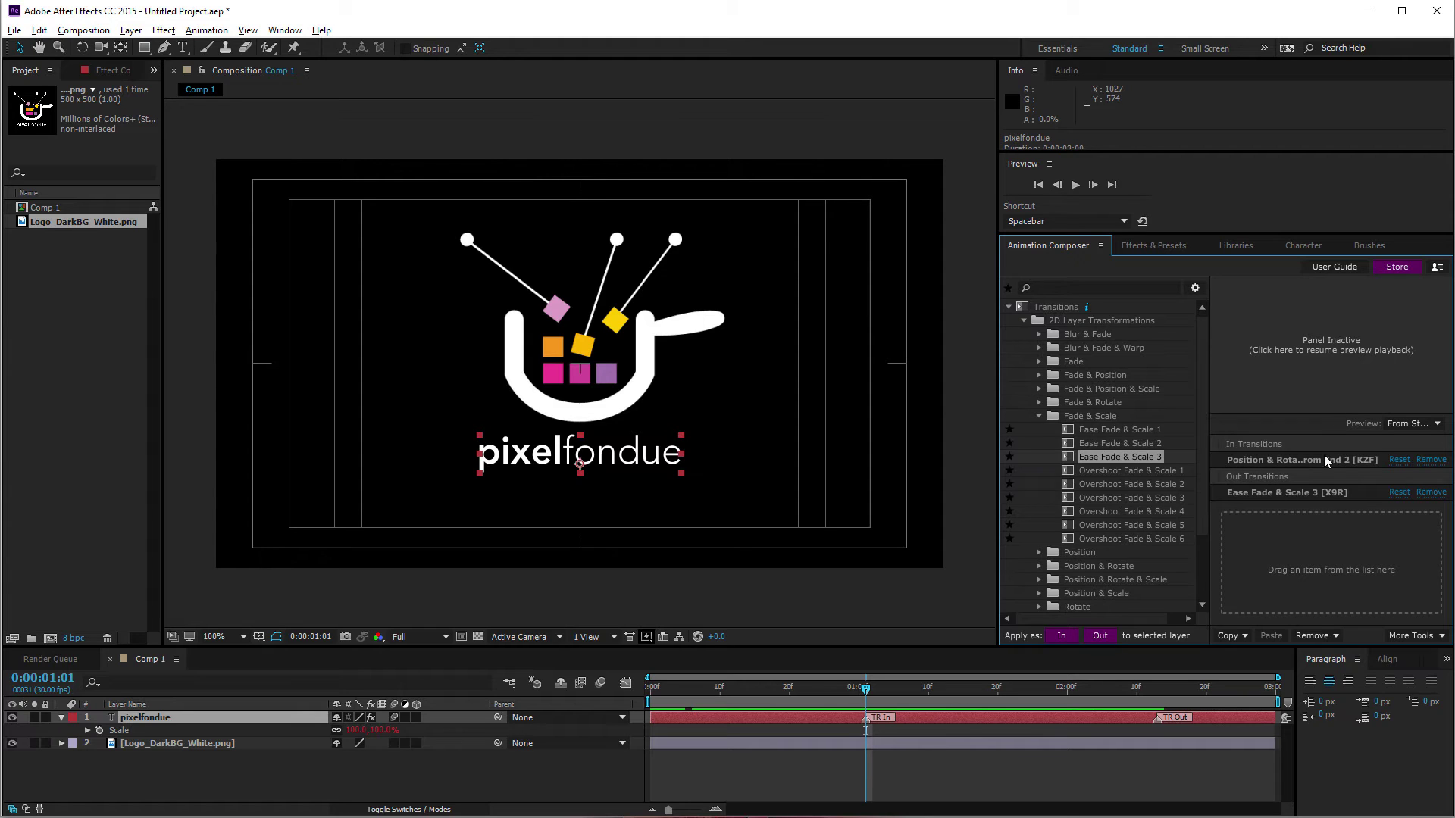
pyautogui.click(1422, 462)
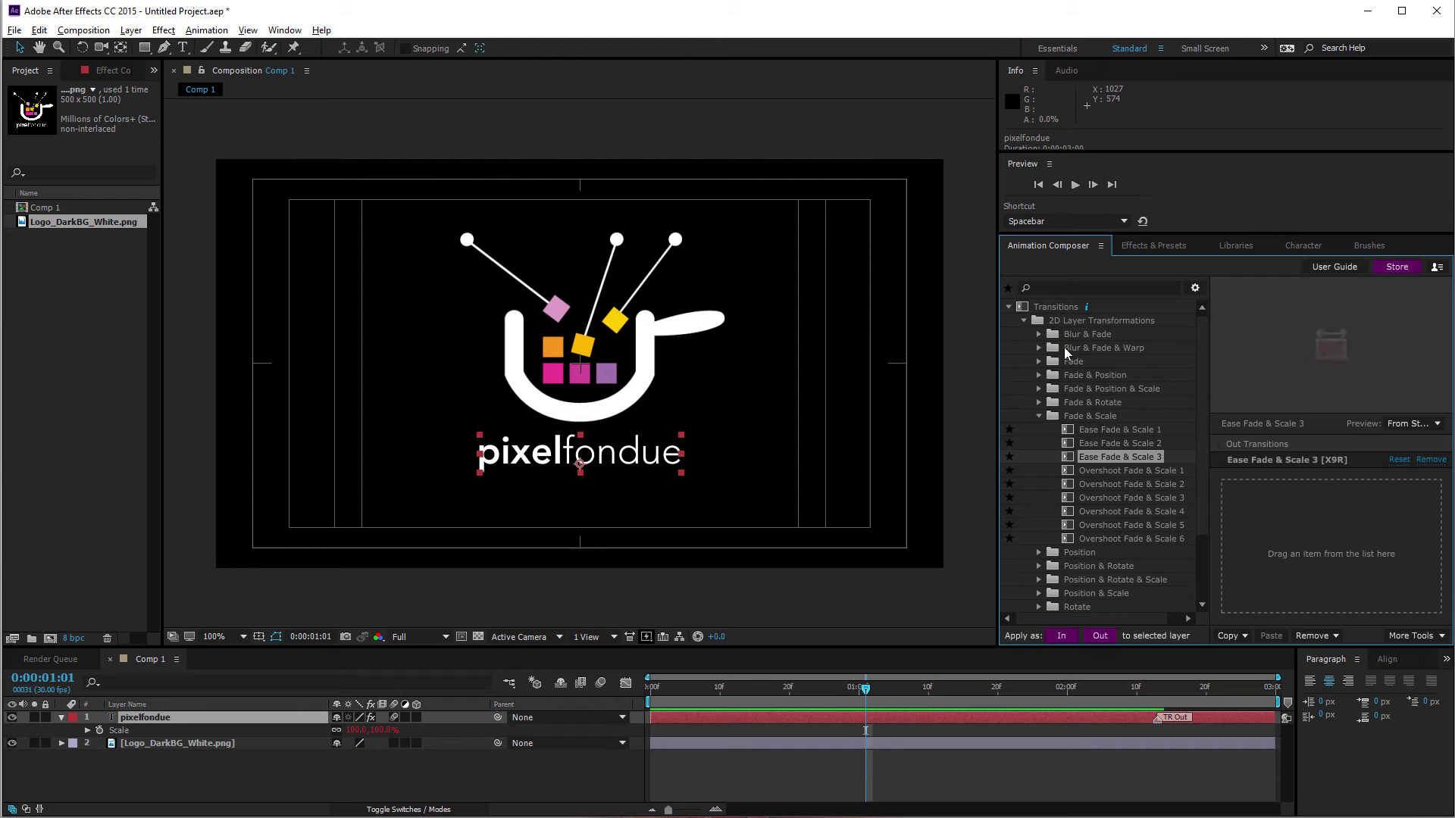
# Find the Basic presets under 2D Text, Animate Characters, Position & Rotate & Scale, and preview the From End 1 transition.
pyautogui.click(1024, 320)
pyautogui.click(1040, 337)
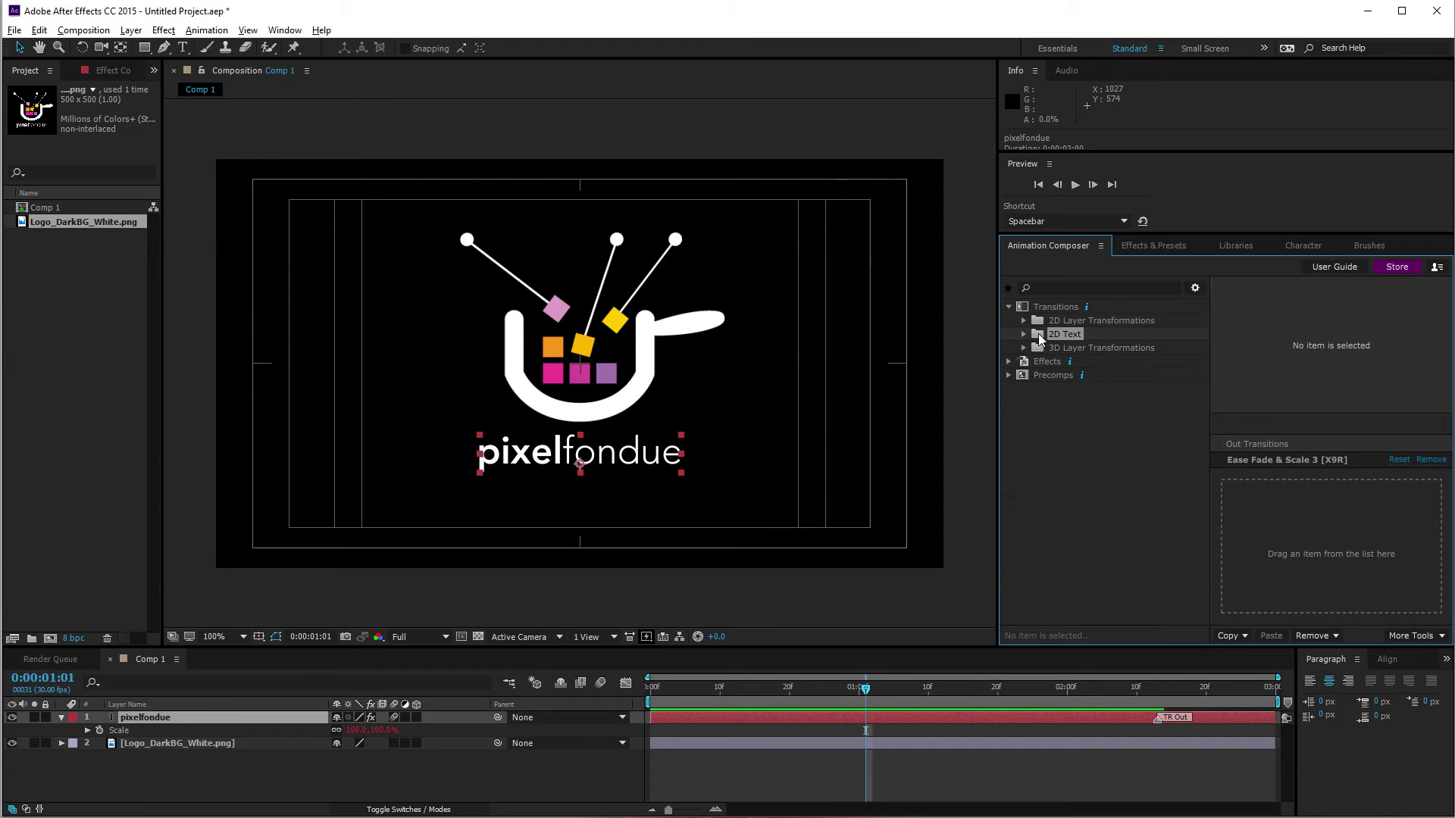
pyautogui.click(1023, 334)
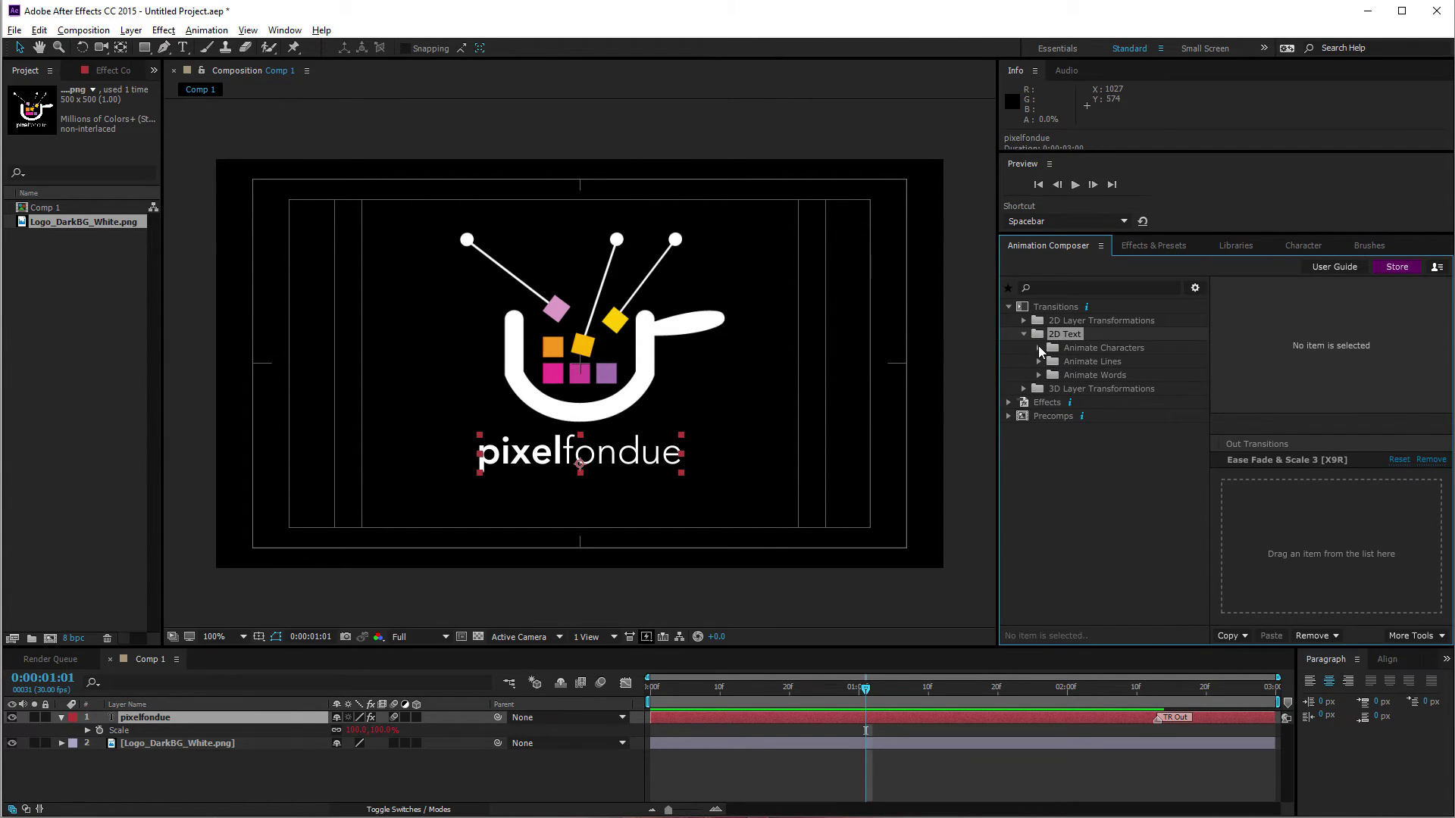
pyautogui.click(1038, 347)
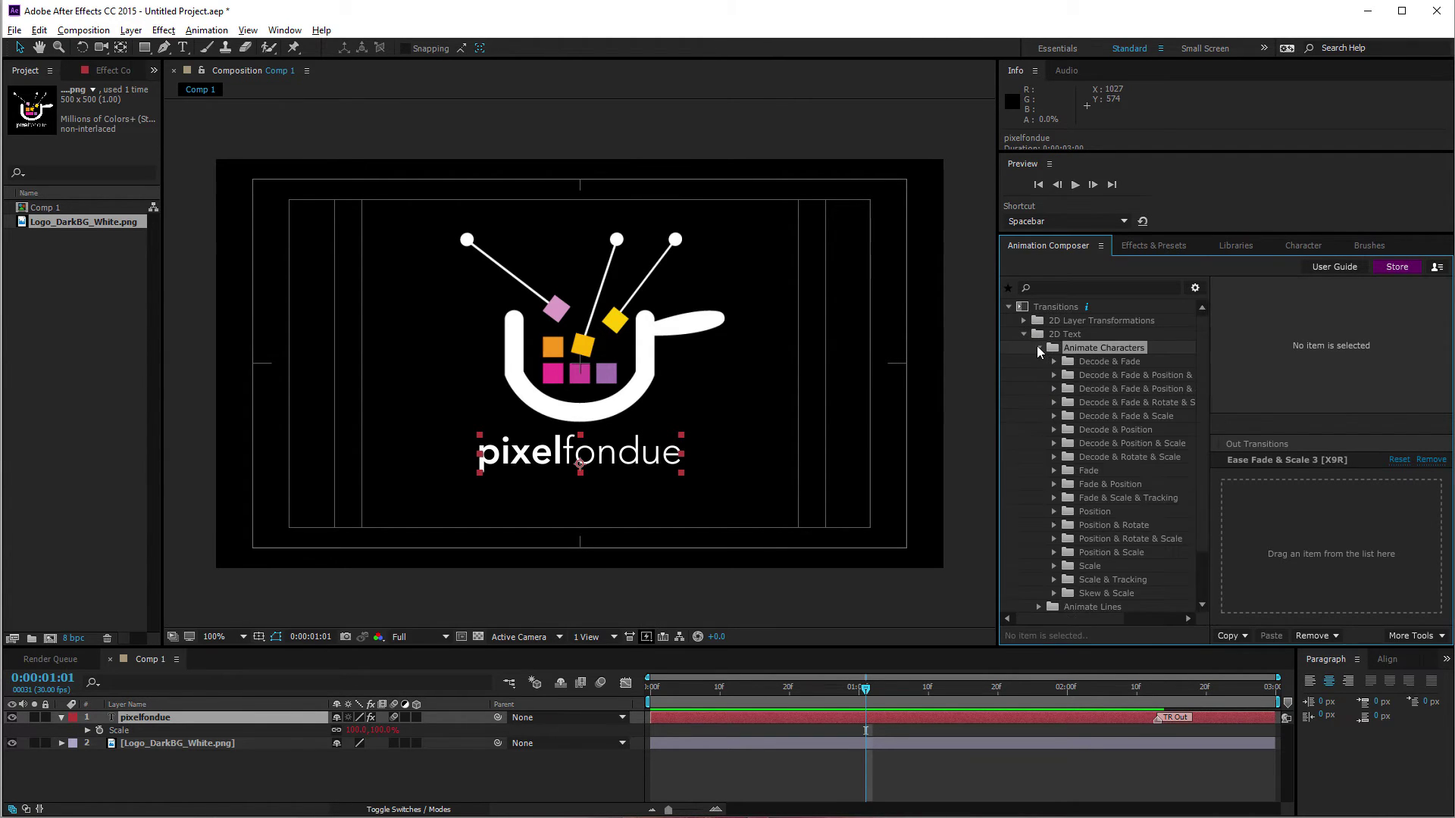
pyautogui.click(1052, 538)
pyautogui.click(1066, 551)
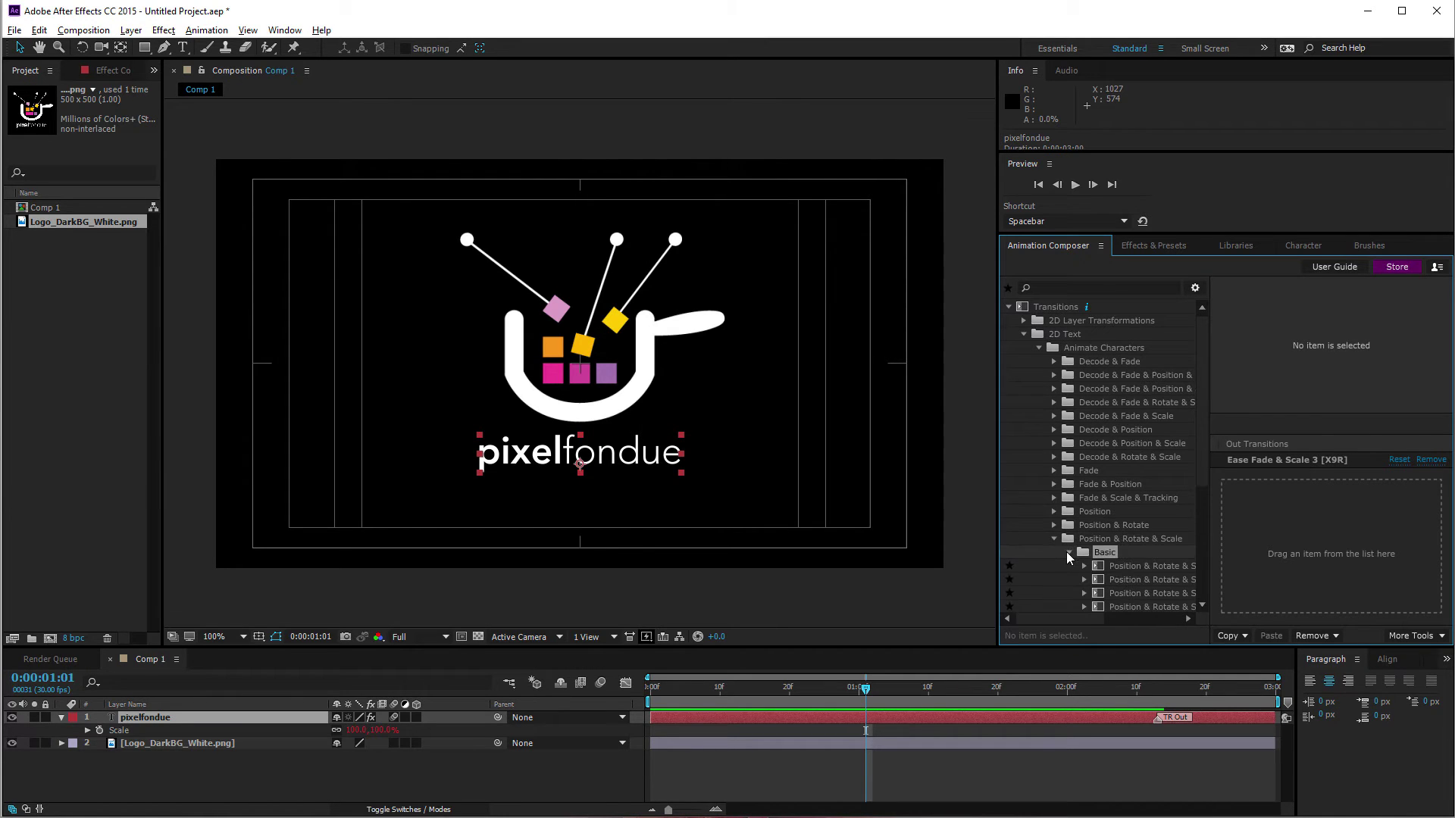
pyautogui.click(1129, 565)
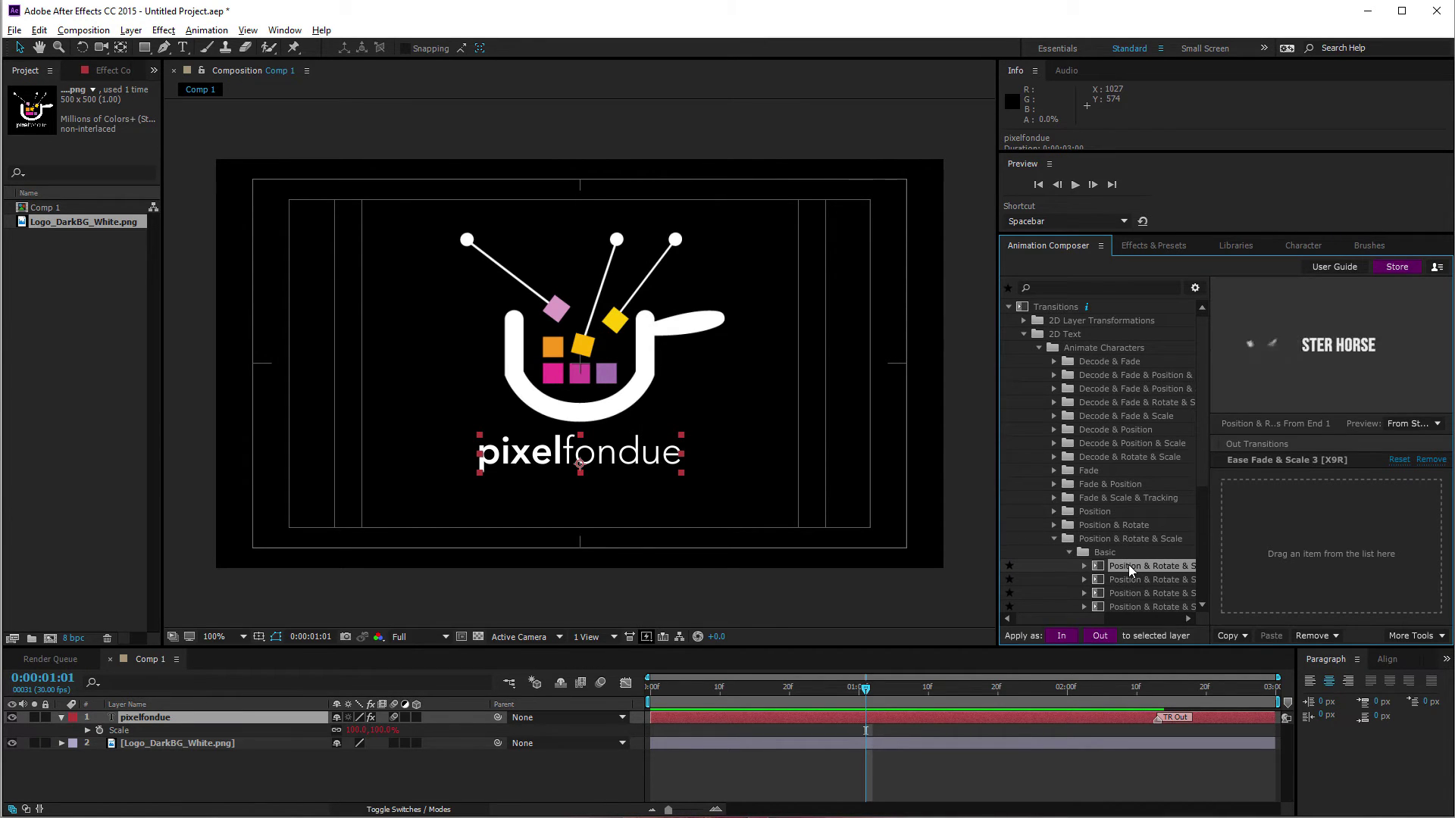
# Compare the directional variants of the From End 2 preset and apply its Bottom variant as pixelfondue's In transition.
pyautogui.click(1125, 579)
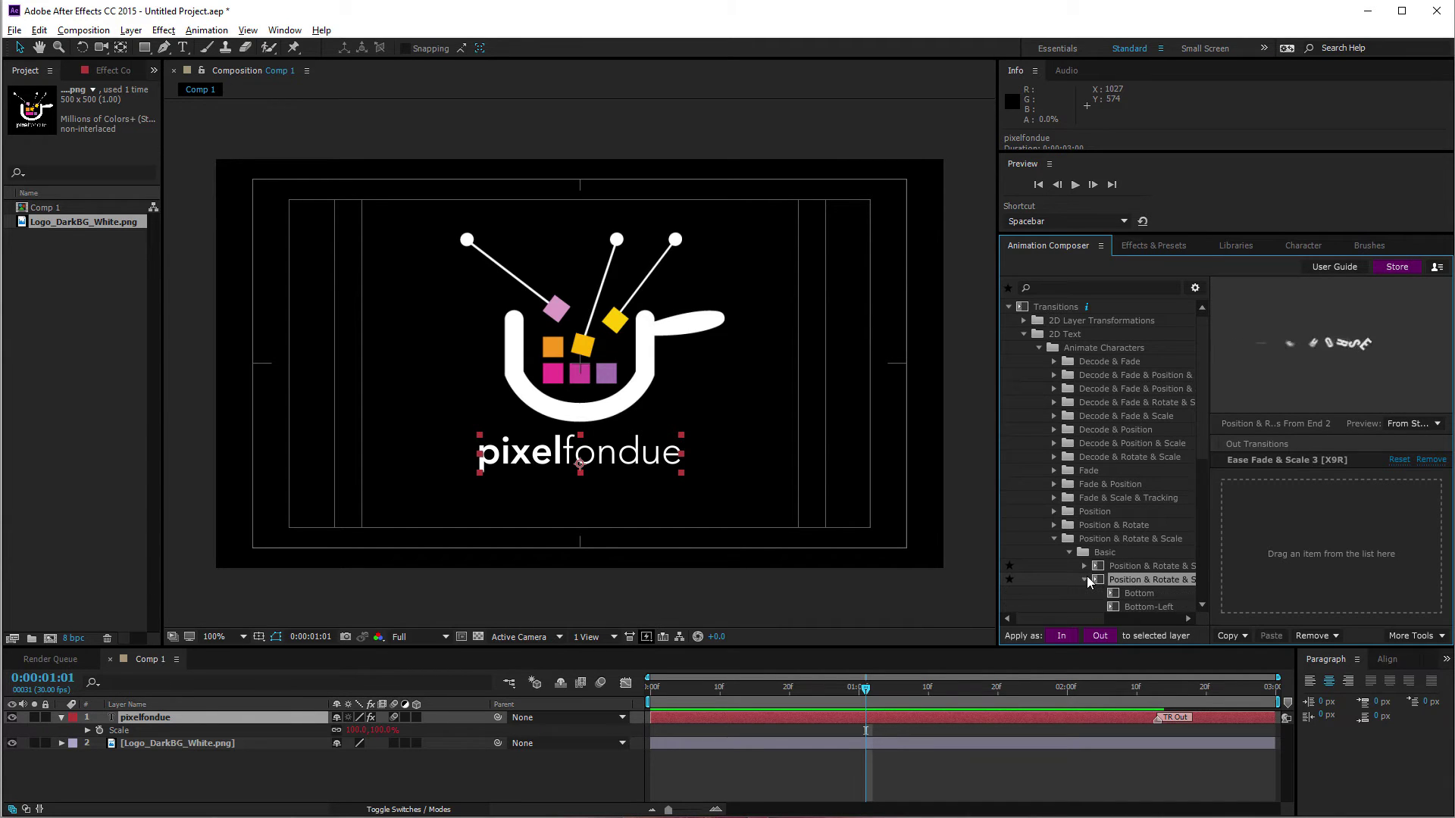
pyautogui.click(1085, 579)
pyautogui.click(1157, 564)
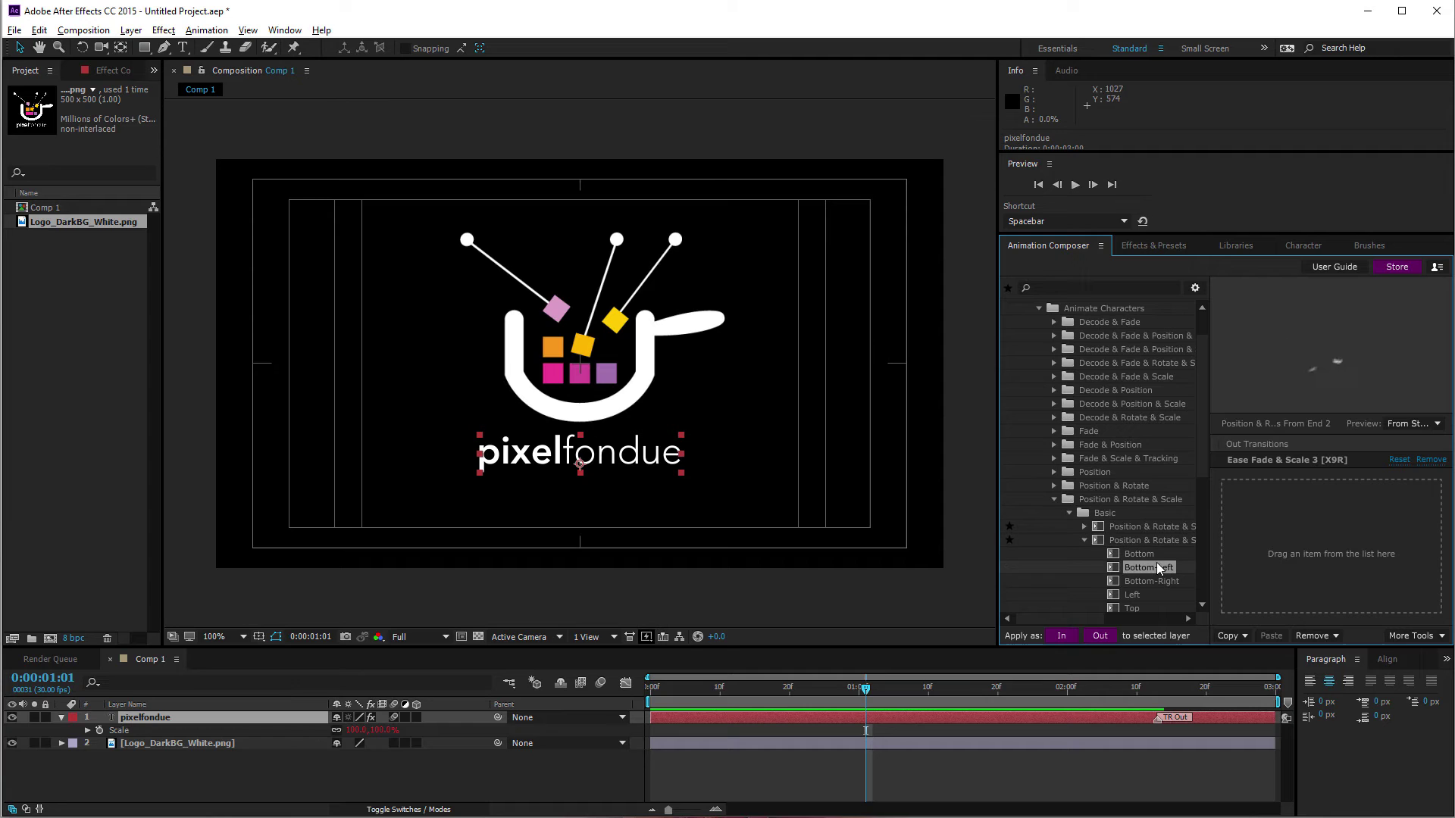
pyautogui.click(1154, 578)
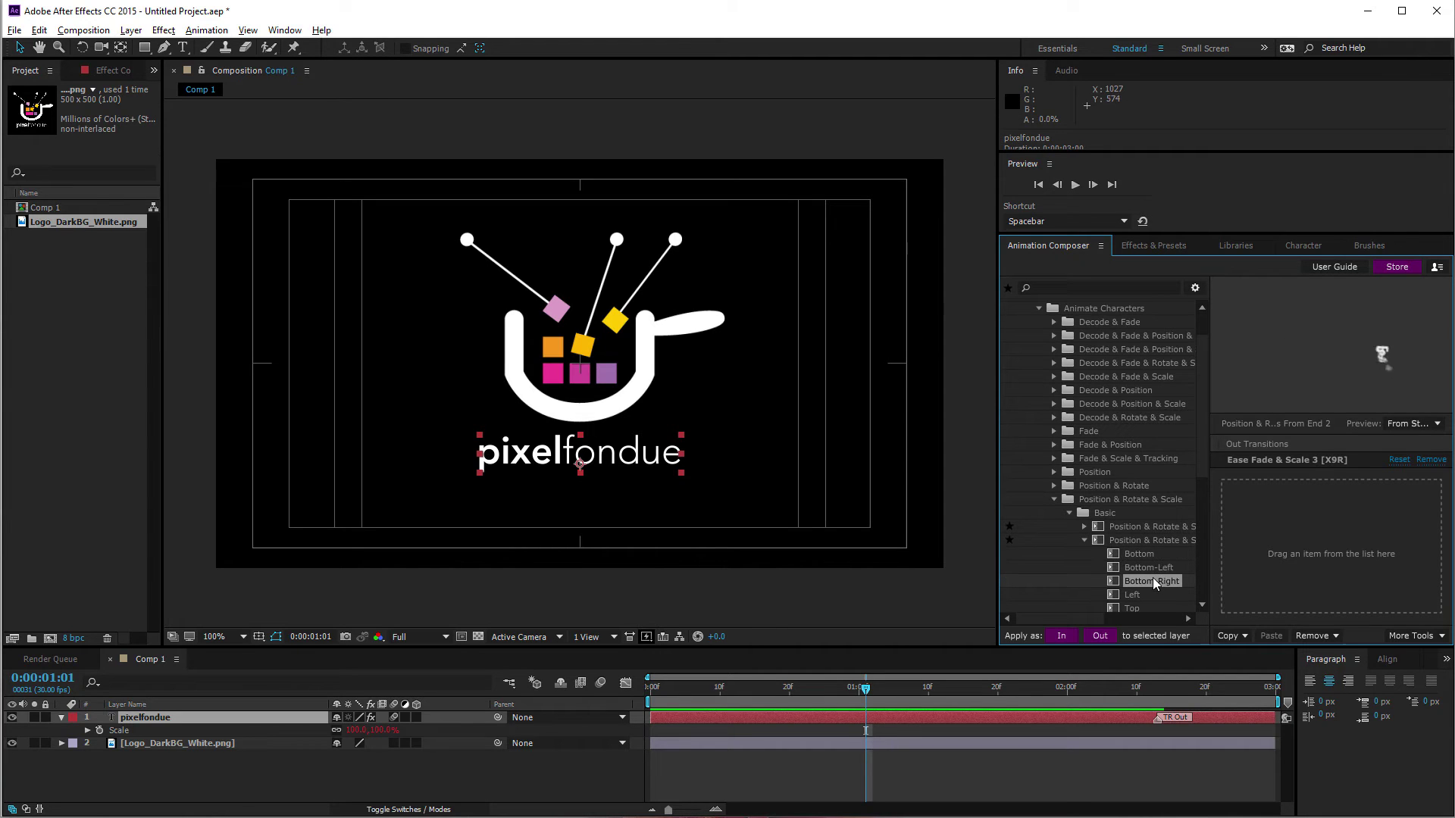
pyautogui.click(1152, 564)
pyautogui.click(1147, 555)
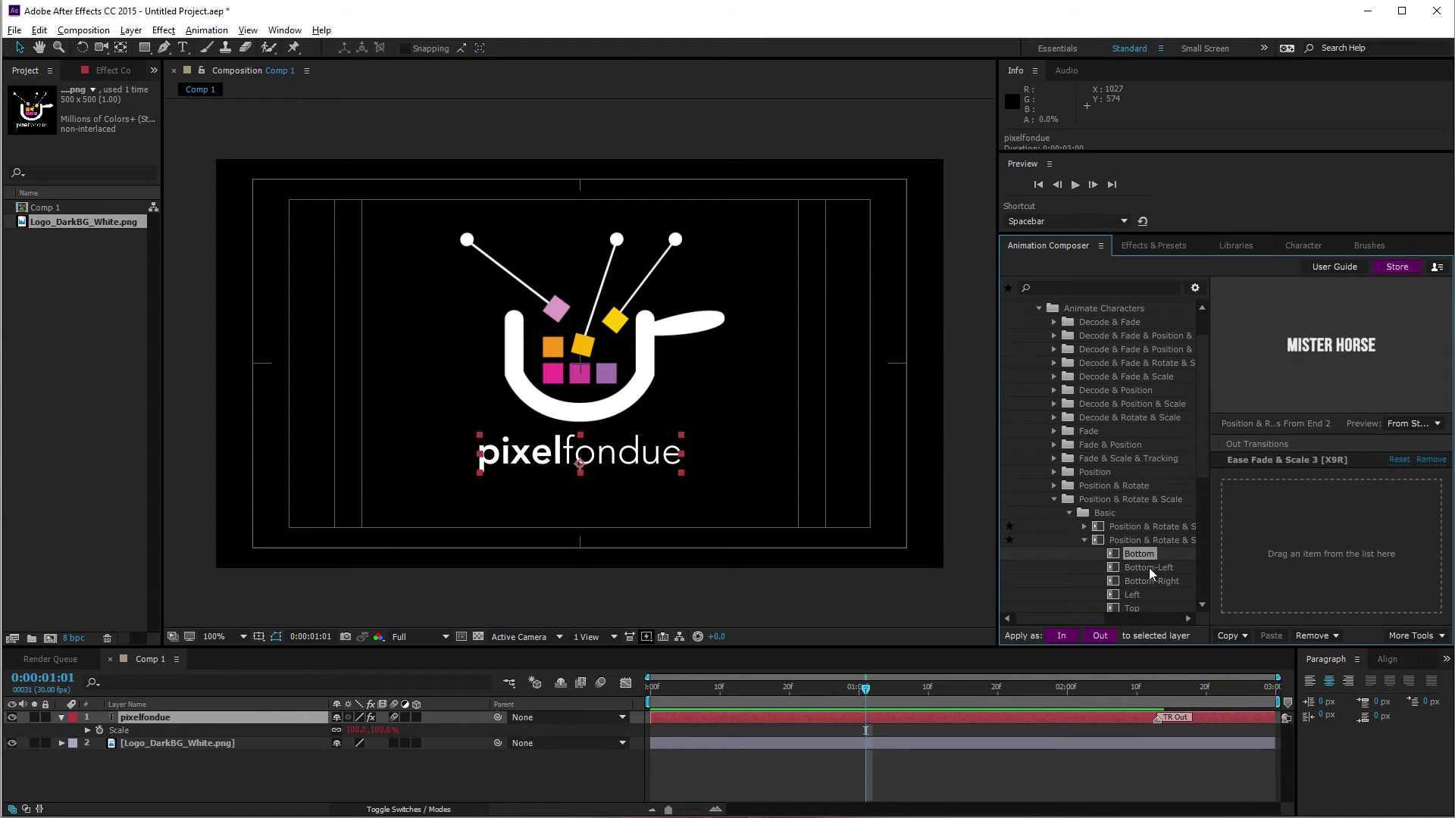
pyautogui.moveTo(1140, 550); pyautogui.dragTo(1274, 559)
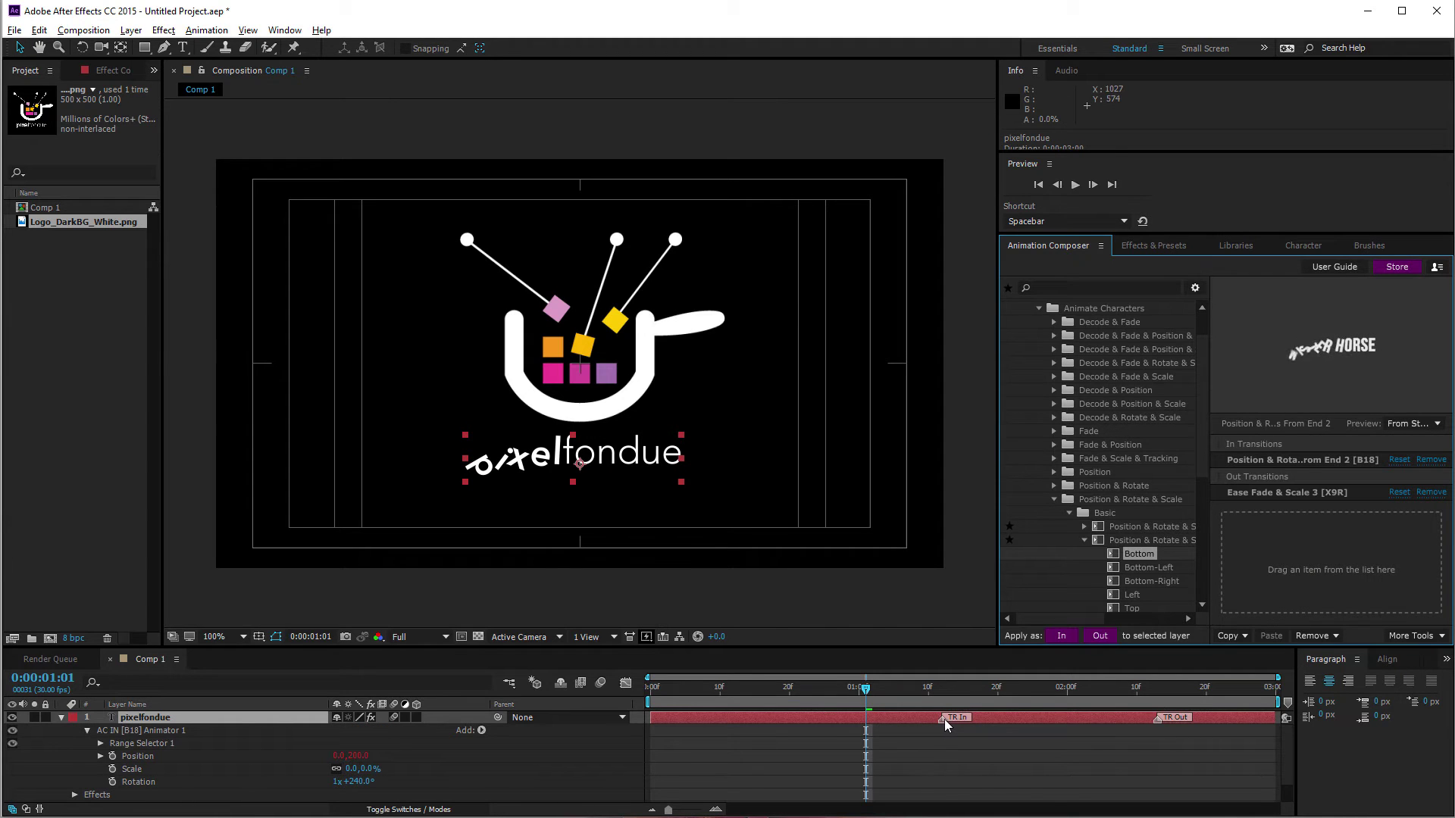
# Move the TR In marker to 0:00:00:22 and play the new In transition.
pyautogui.moveTo(944, 720)
pyautogui.mouseDown()
pyautogui.moveTo(811, 725)
pyautogui.moveTo(797, 695)
pyautogui.mouseUp()
pyautogui.press('space')
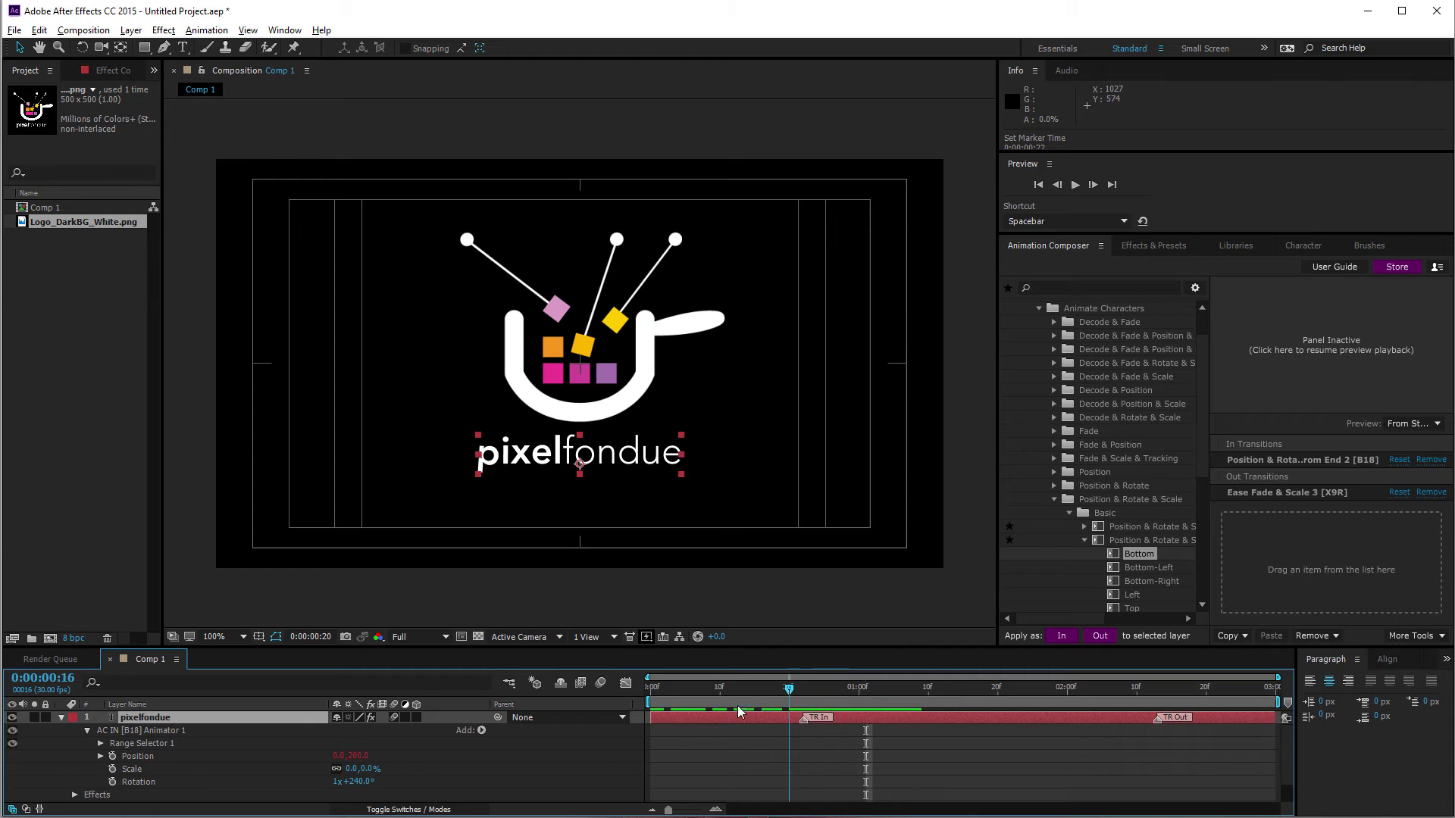
pyautogui.click(798, 703)
# Select the Logo_DarkBG_White.png layer and open the Fade & Rotate presets of the 2D Layer Transformations.
pyautogui.click(60, 718)
pyautogui.click(173, 730)
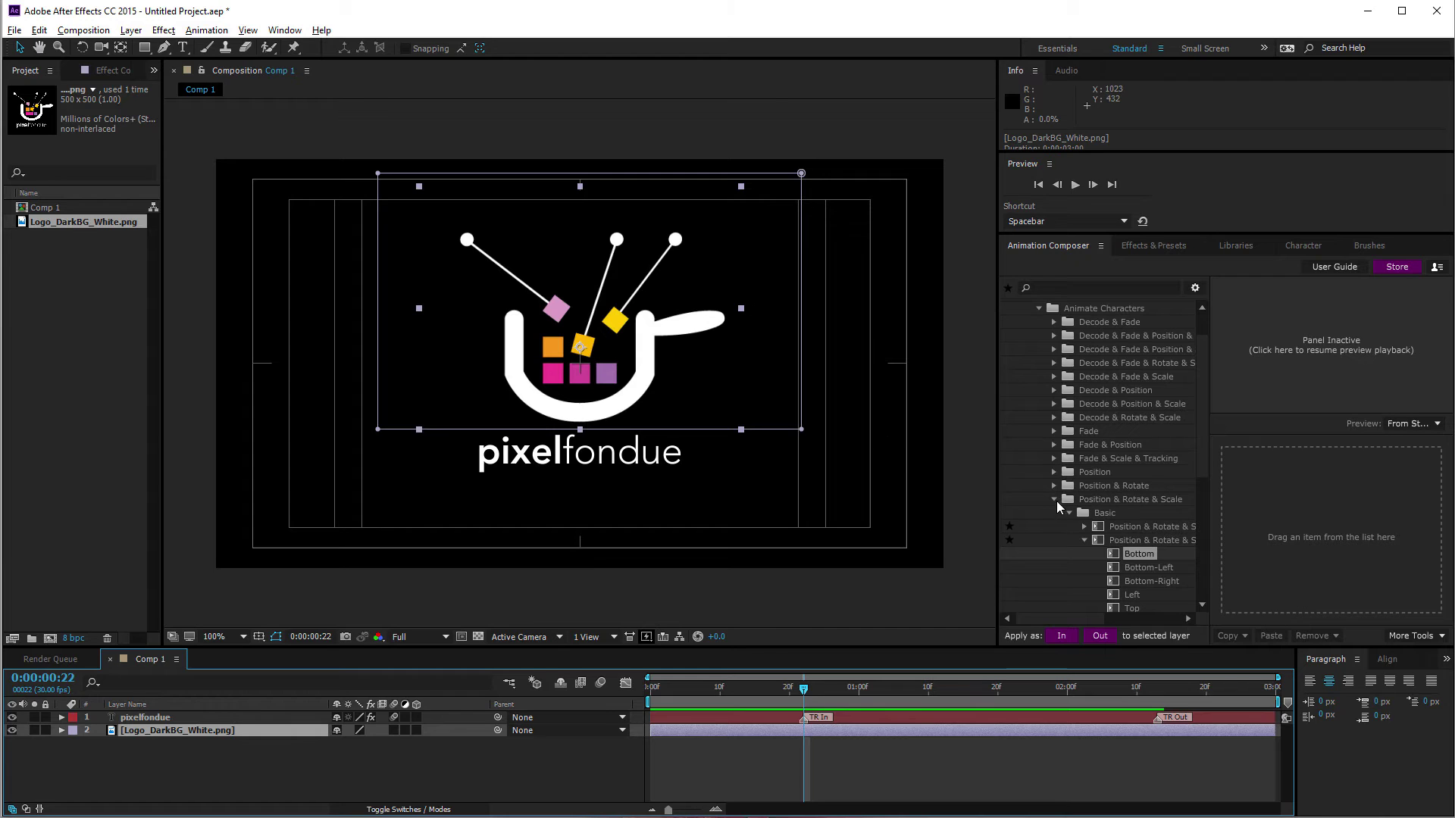
pyautogui.scroll(1, 1076, 434)
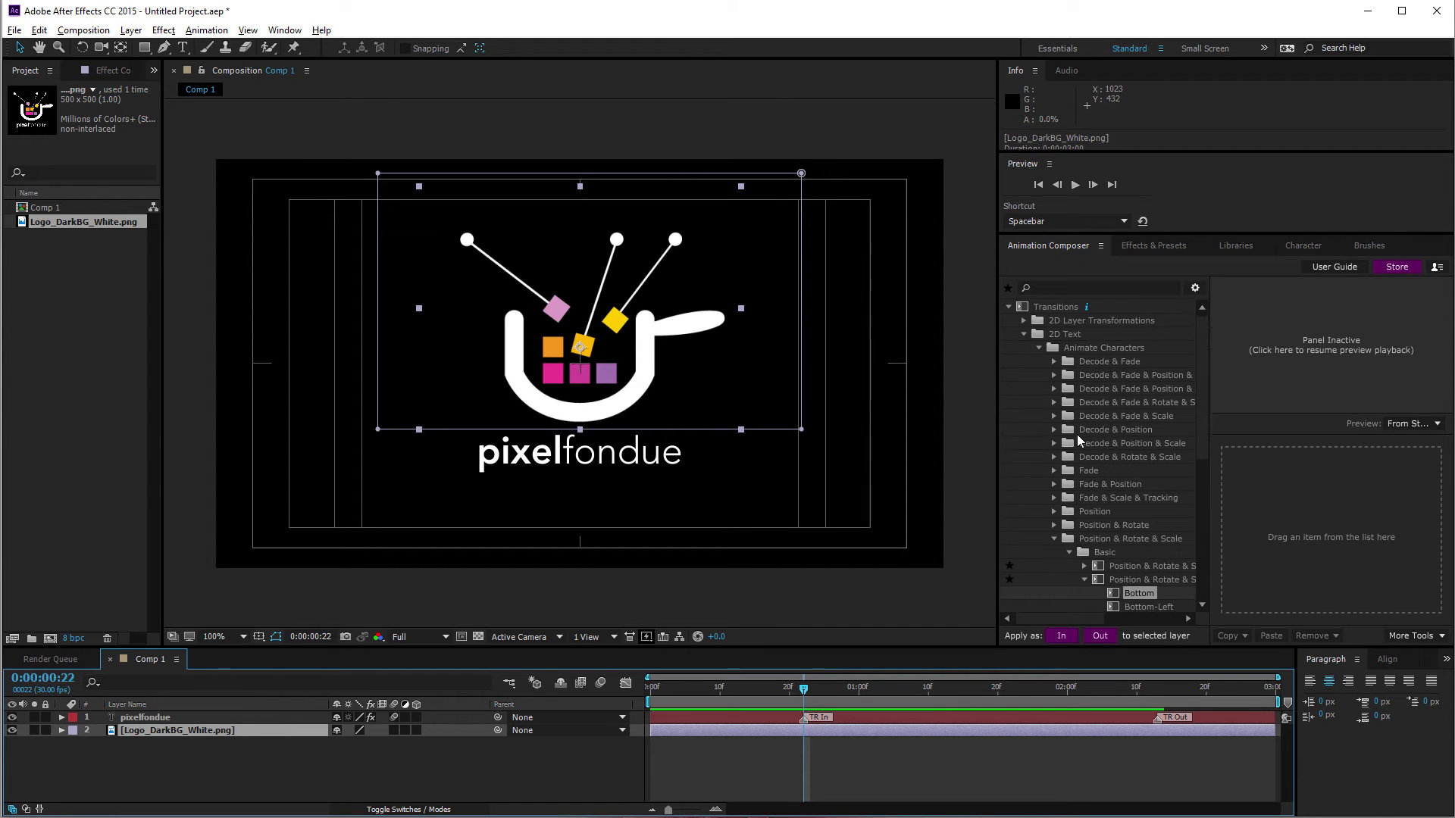
pyautogui.click(1022, 335)
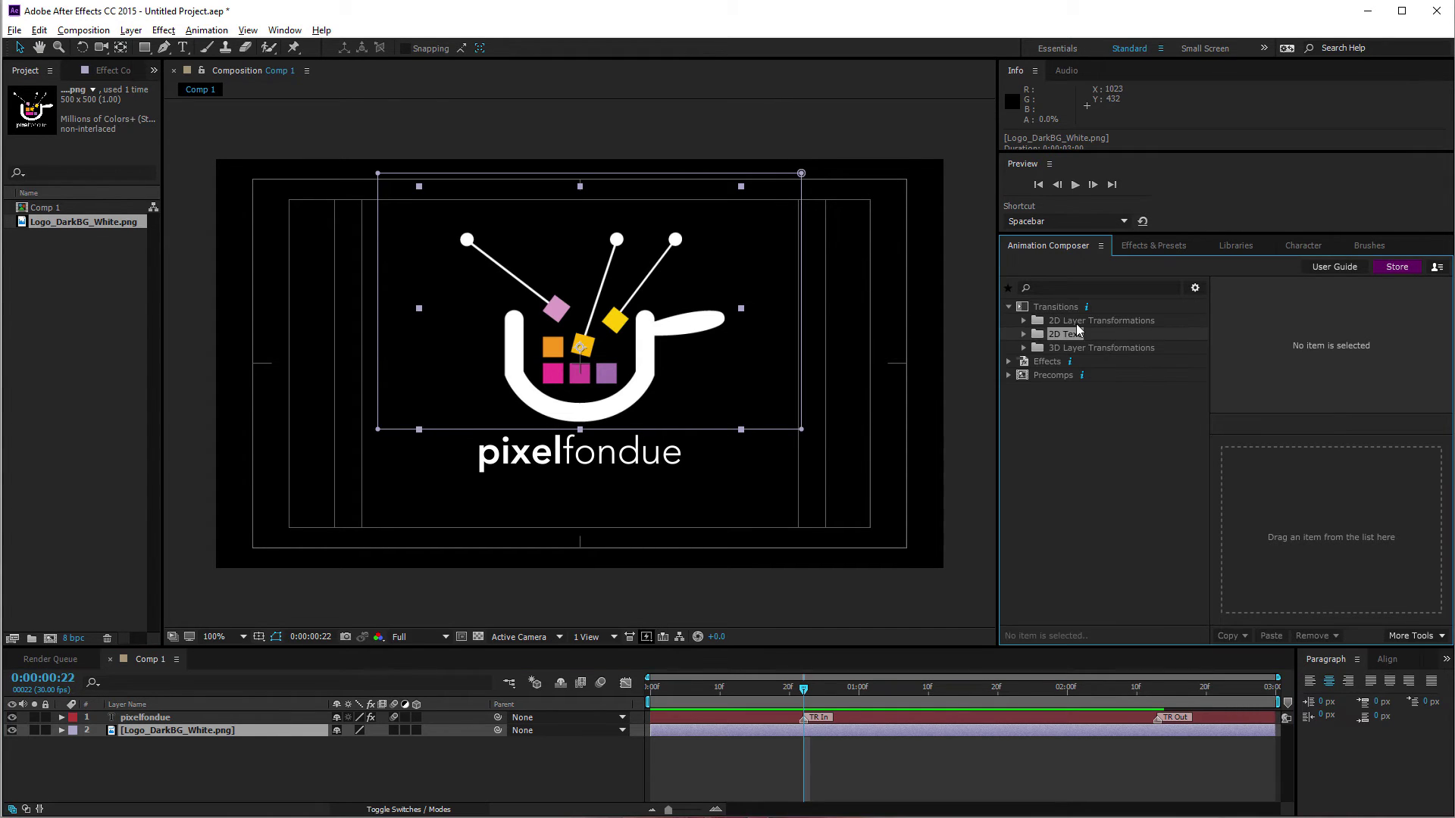
pyautogui.click(1023, 322)
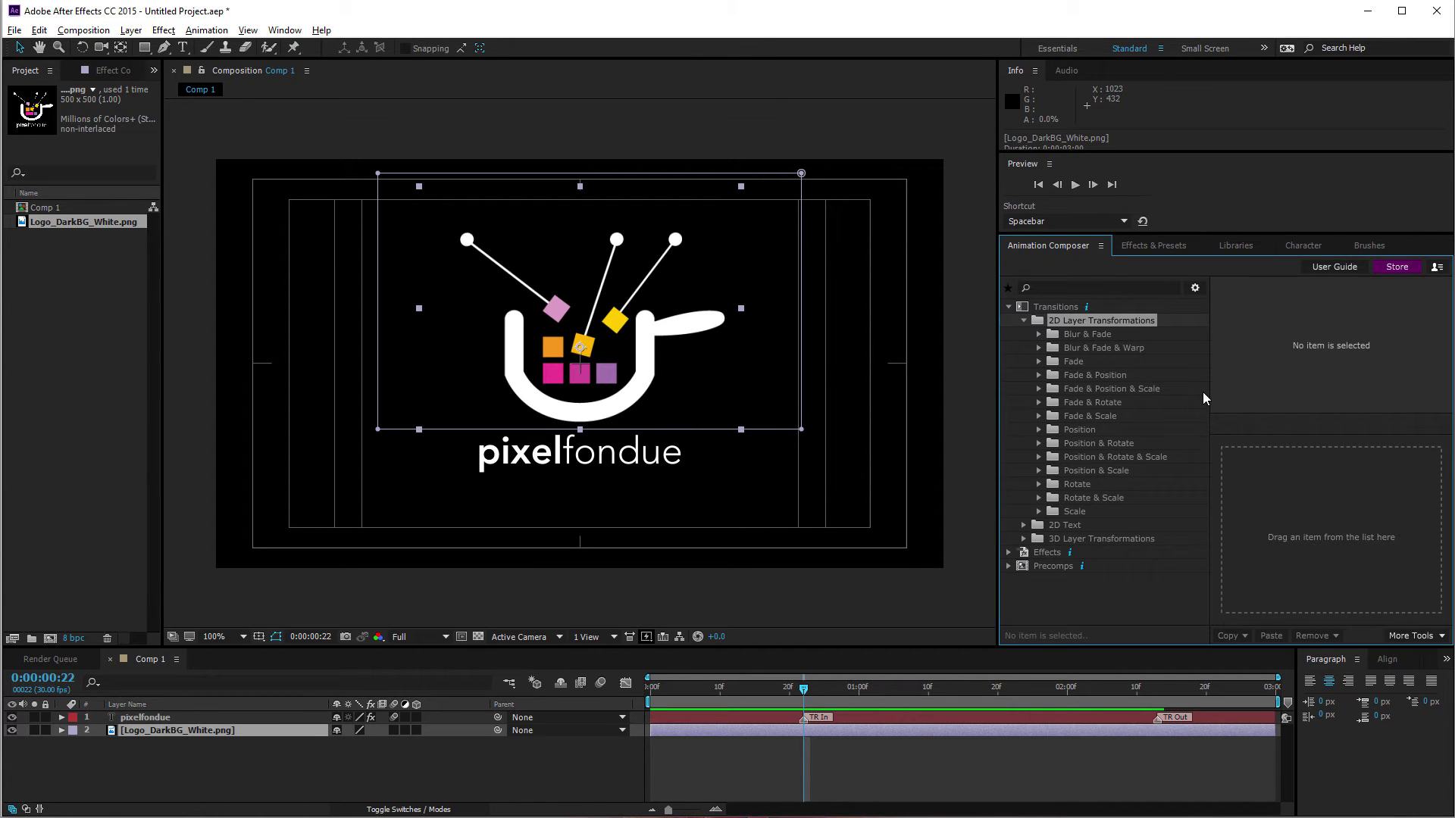
pyautogui.click(1041, 404)
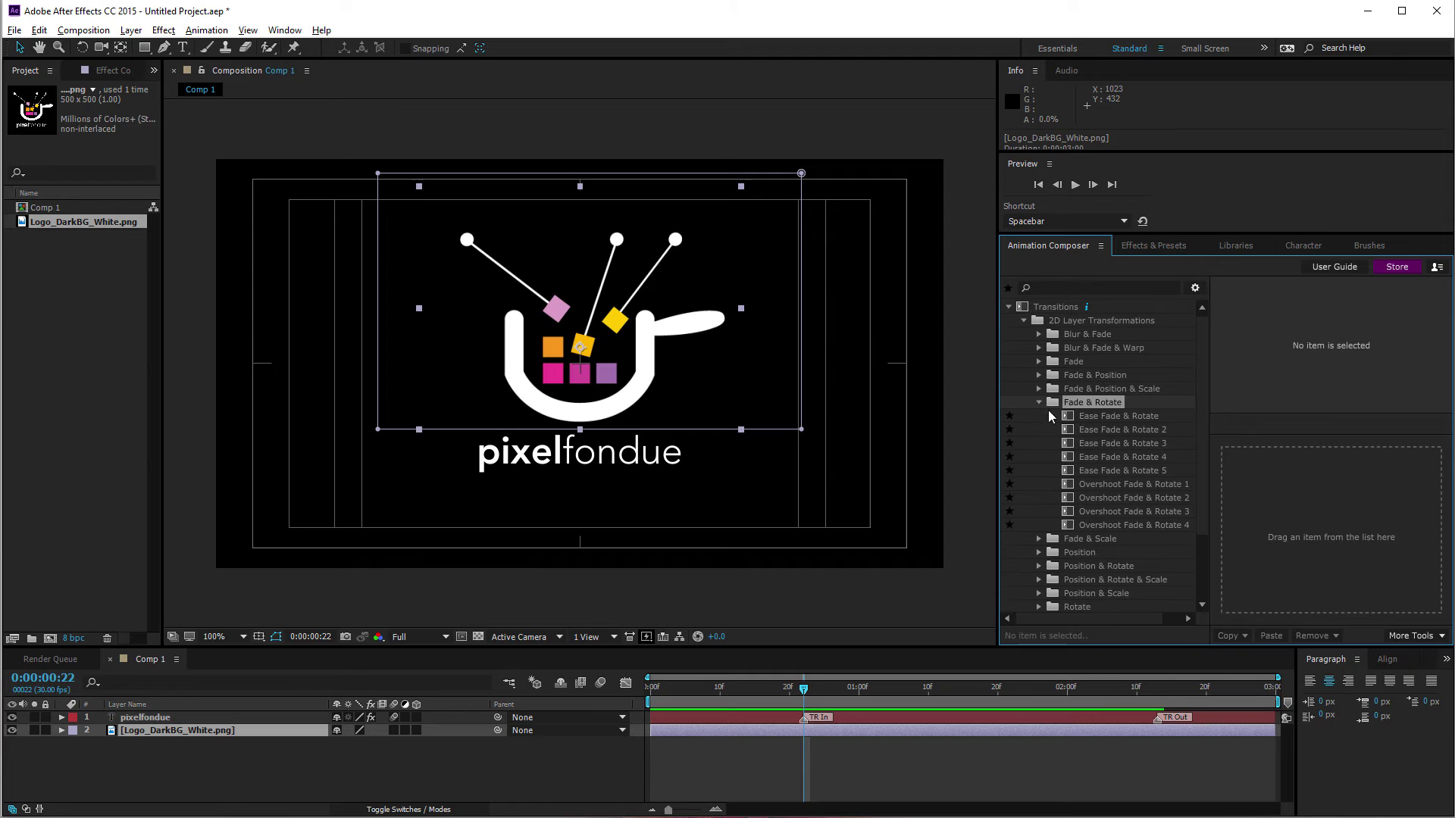
# Compare the previews of the Ease Fade & Rotate presets and Overshoot Fade & Rotate 4.
pyautogui.click(1126, 417)
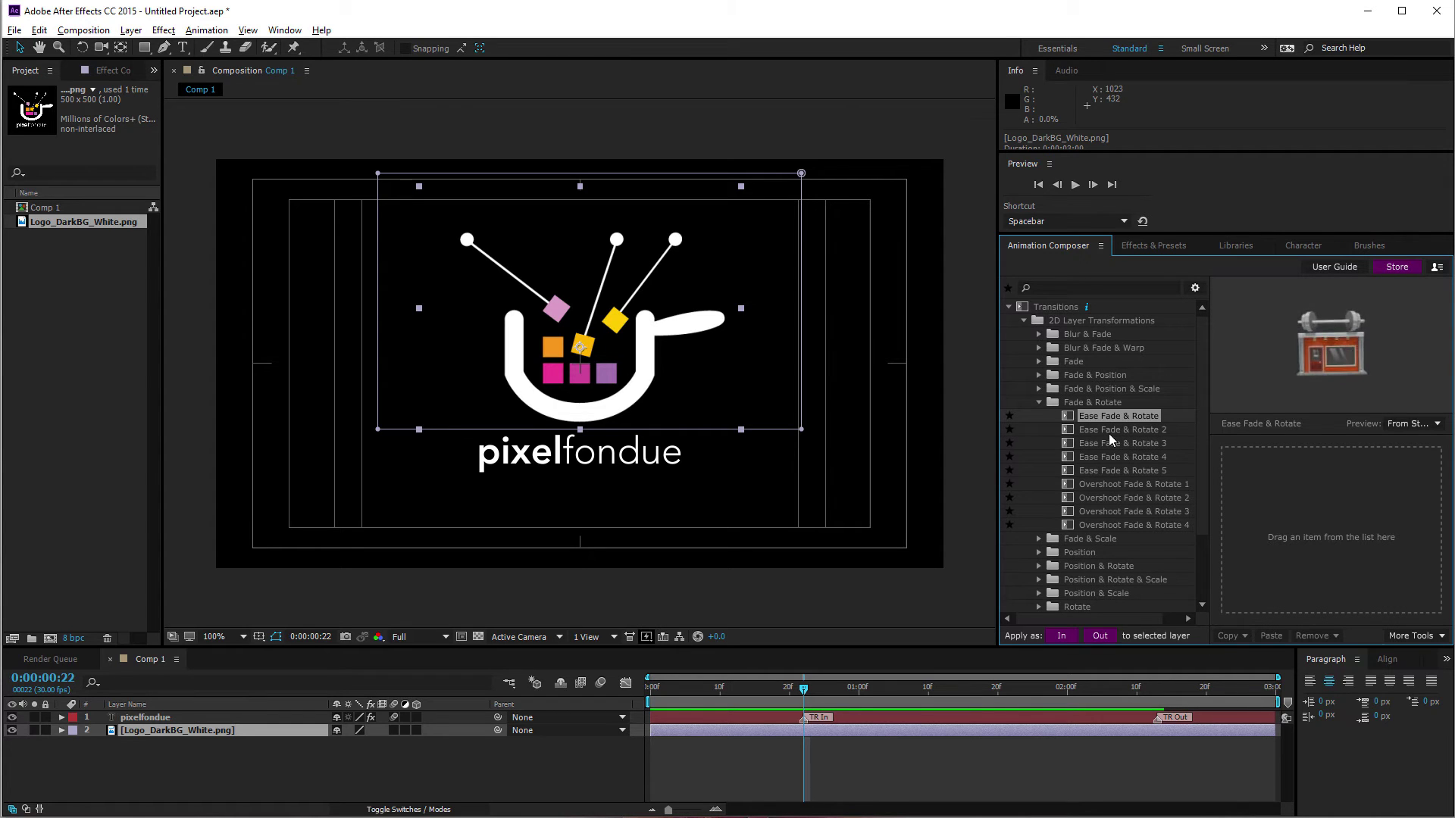
pyautogui.click(1116, 445)
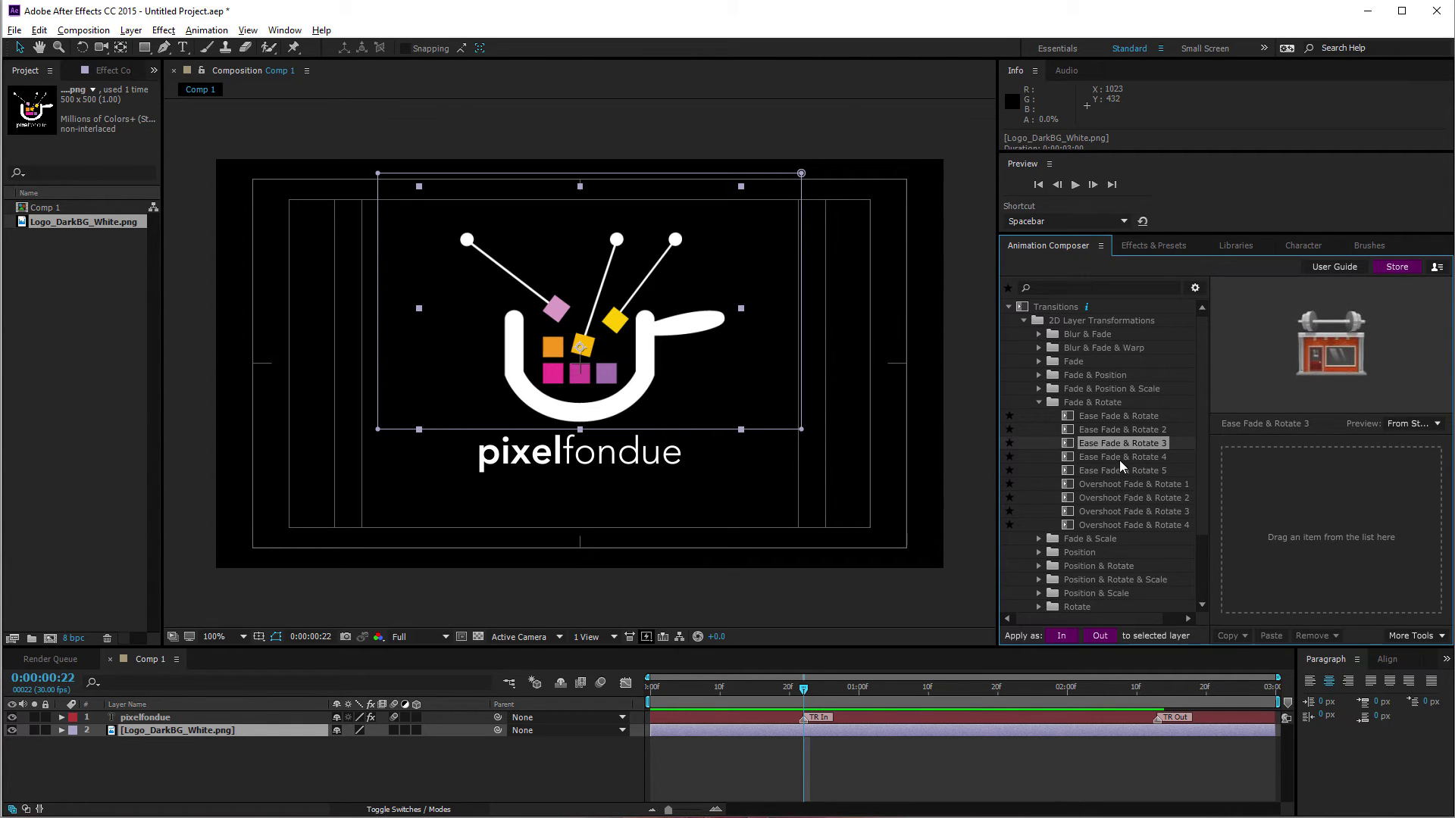
pyautogui.click(1125, 419)
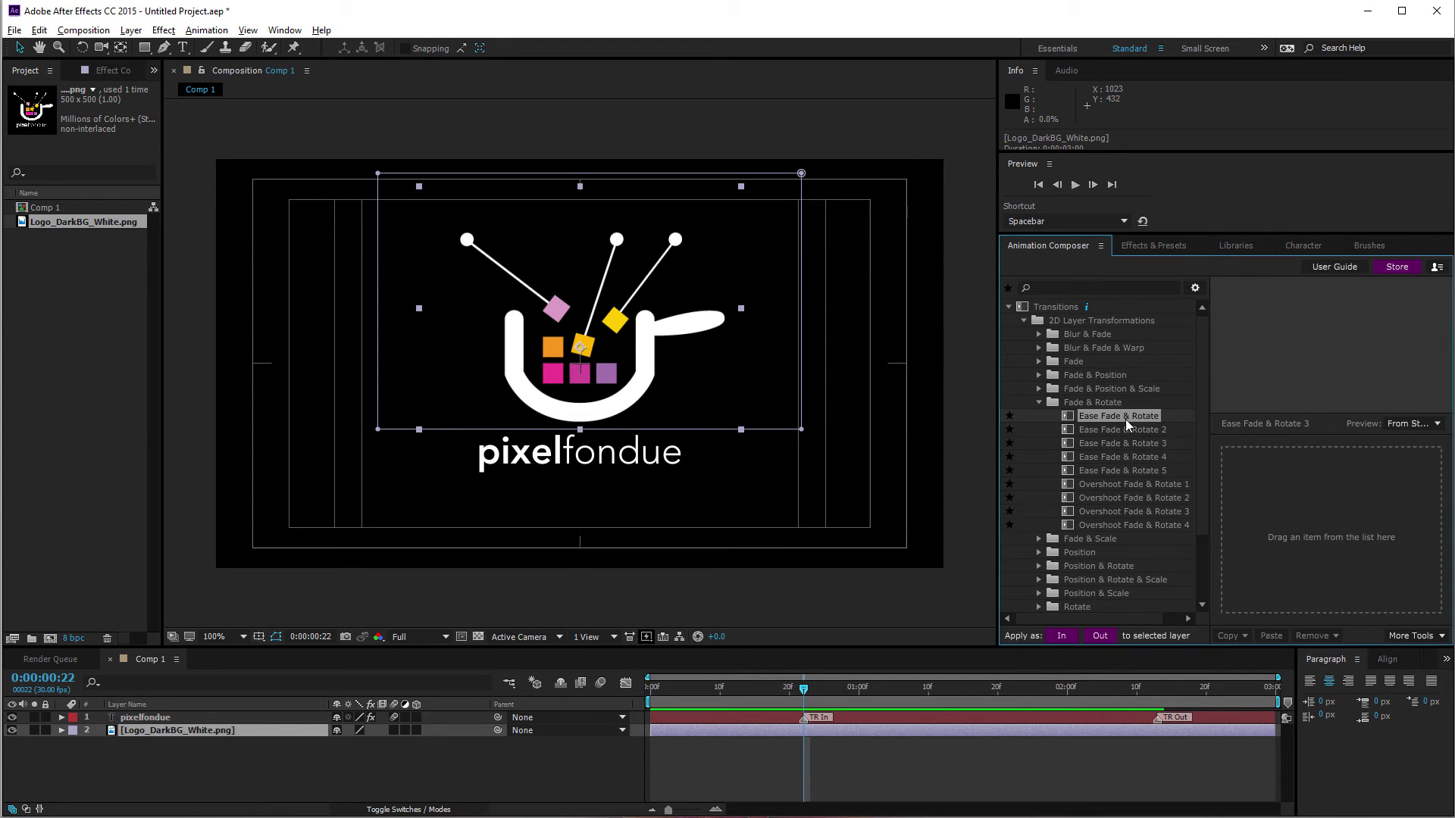
pyautogui.click(1136, 522)
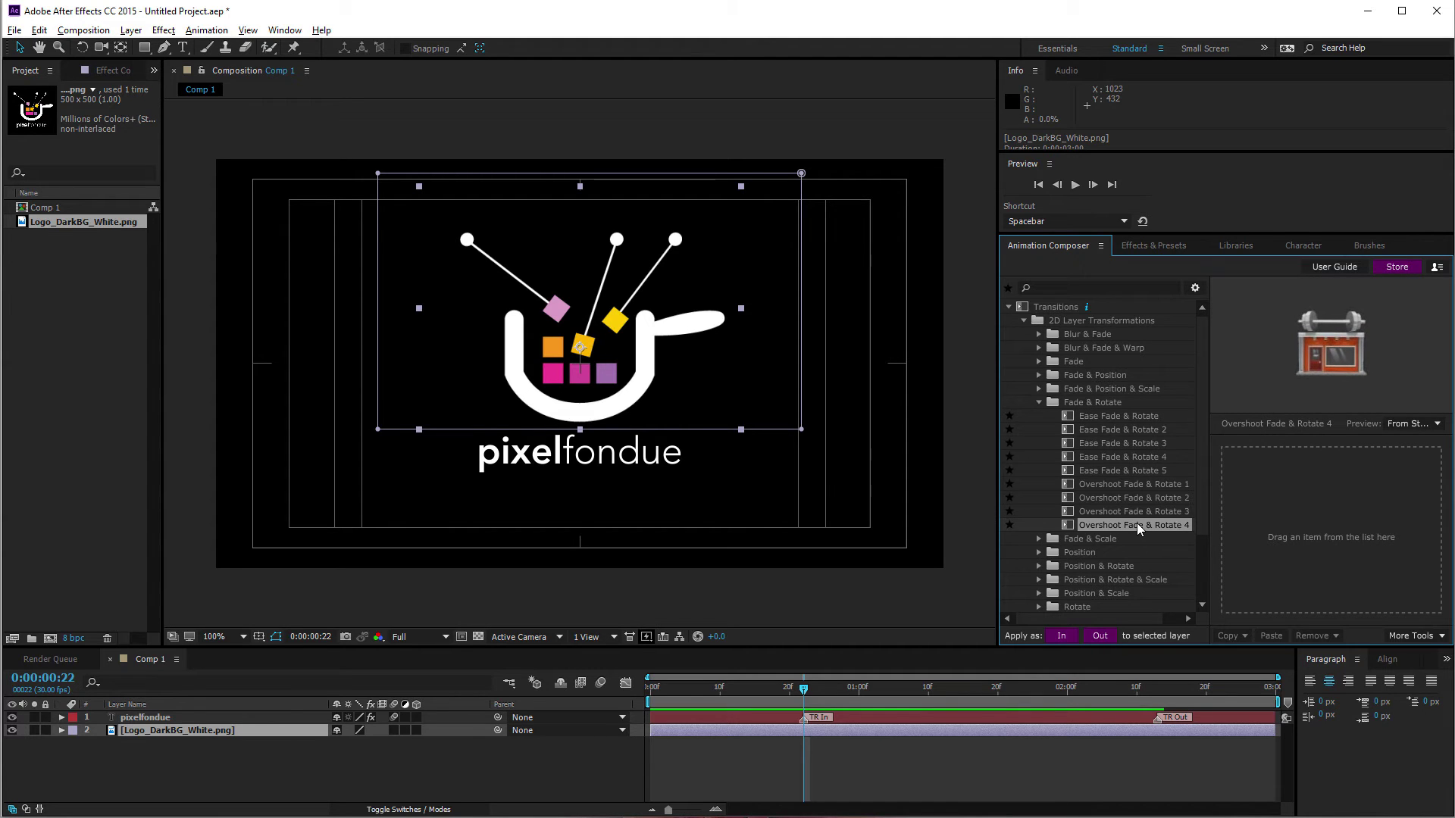
pyautogui.click(1110, 470)
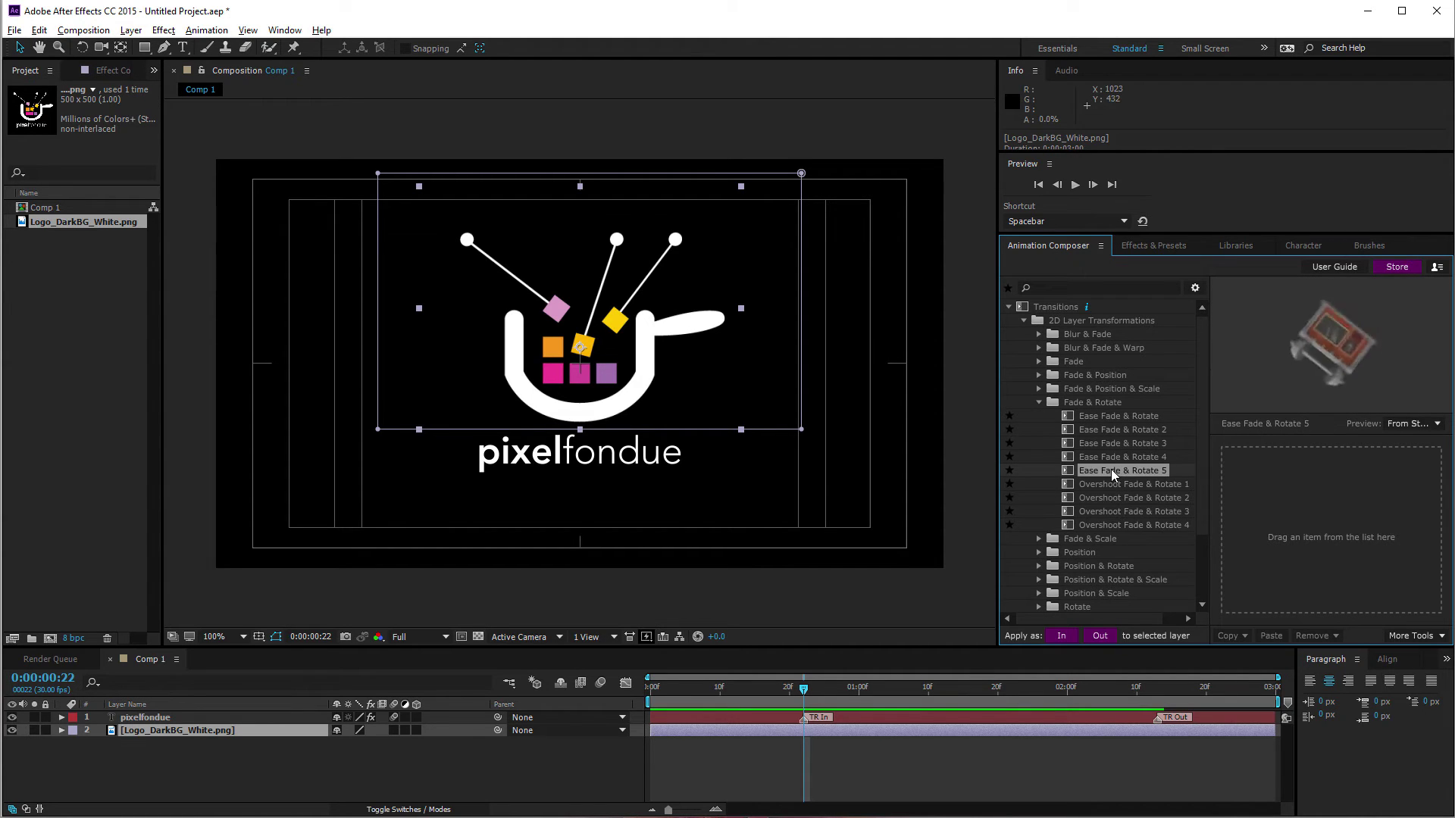
pyautogui.click(1107, 444)
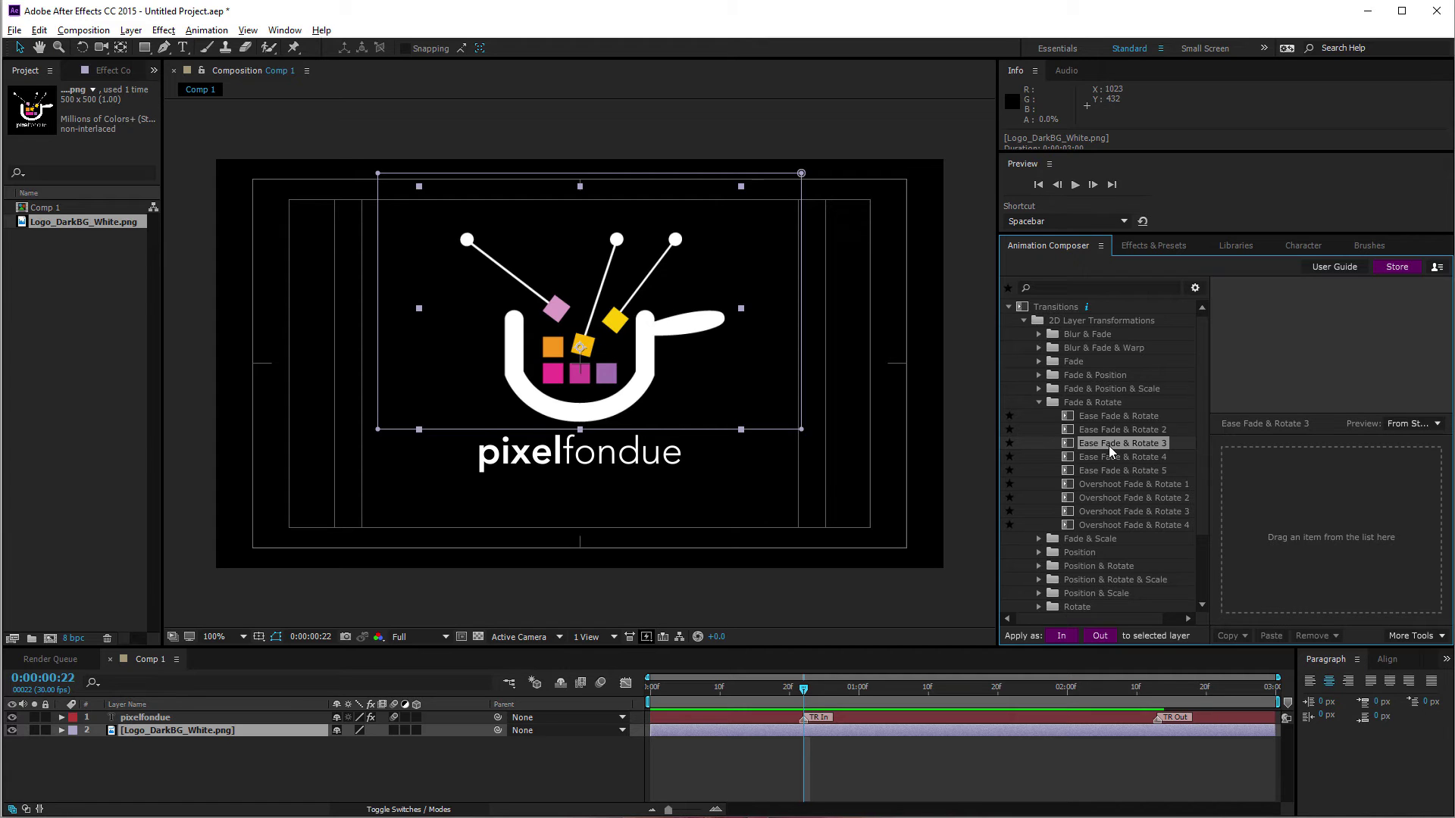
pyautogui.click(1111, 457)
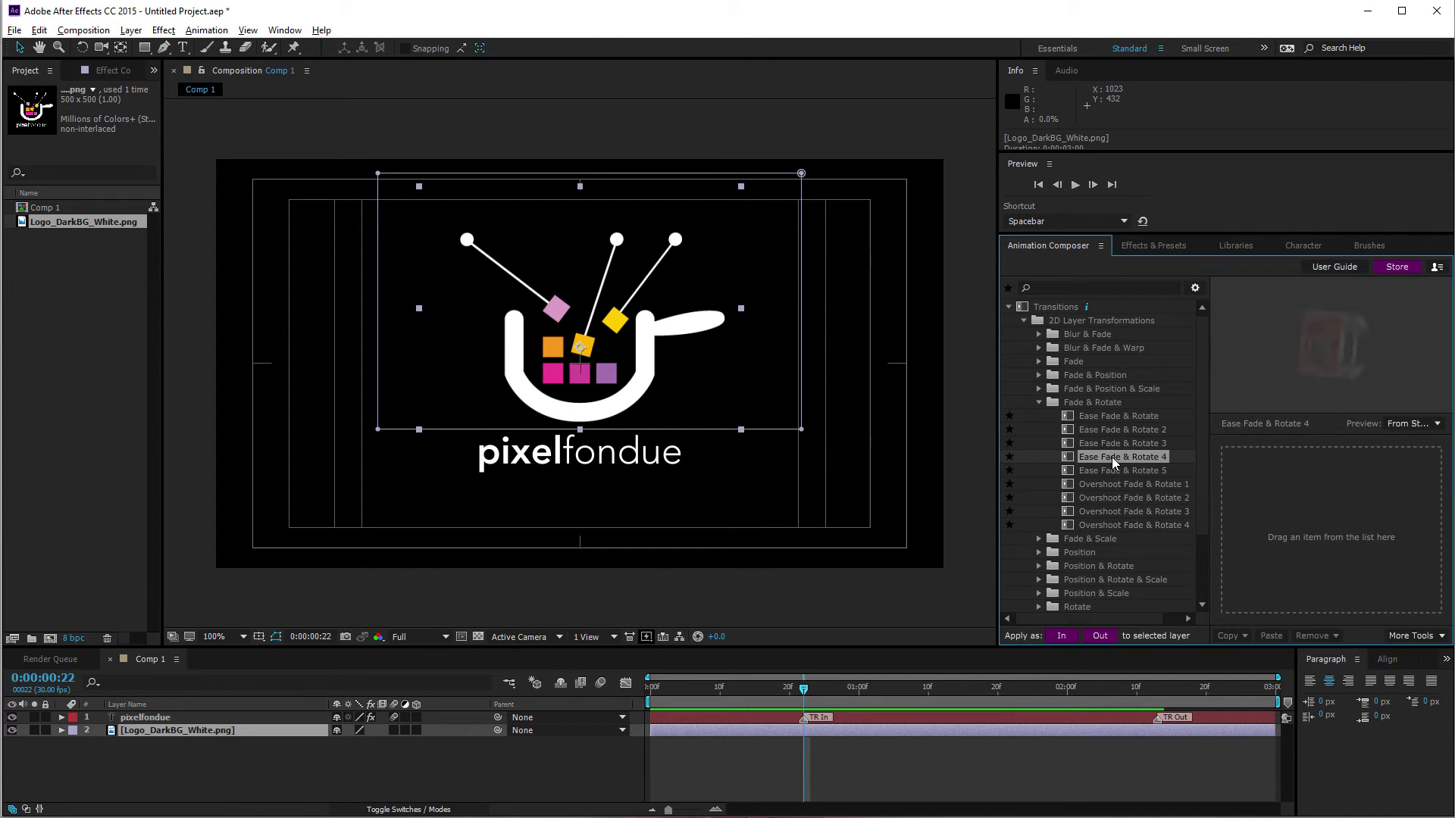
# Apply Overshoot Fade & Rotate 1 as the logo's In transition, align its TR In marker to 0:00:00:22 and play it.
pyautogui.click(1114, 485)
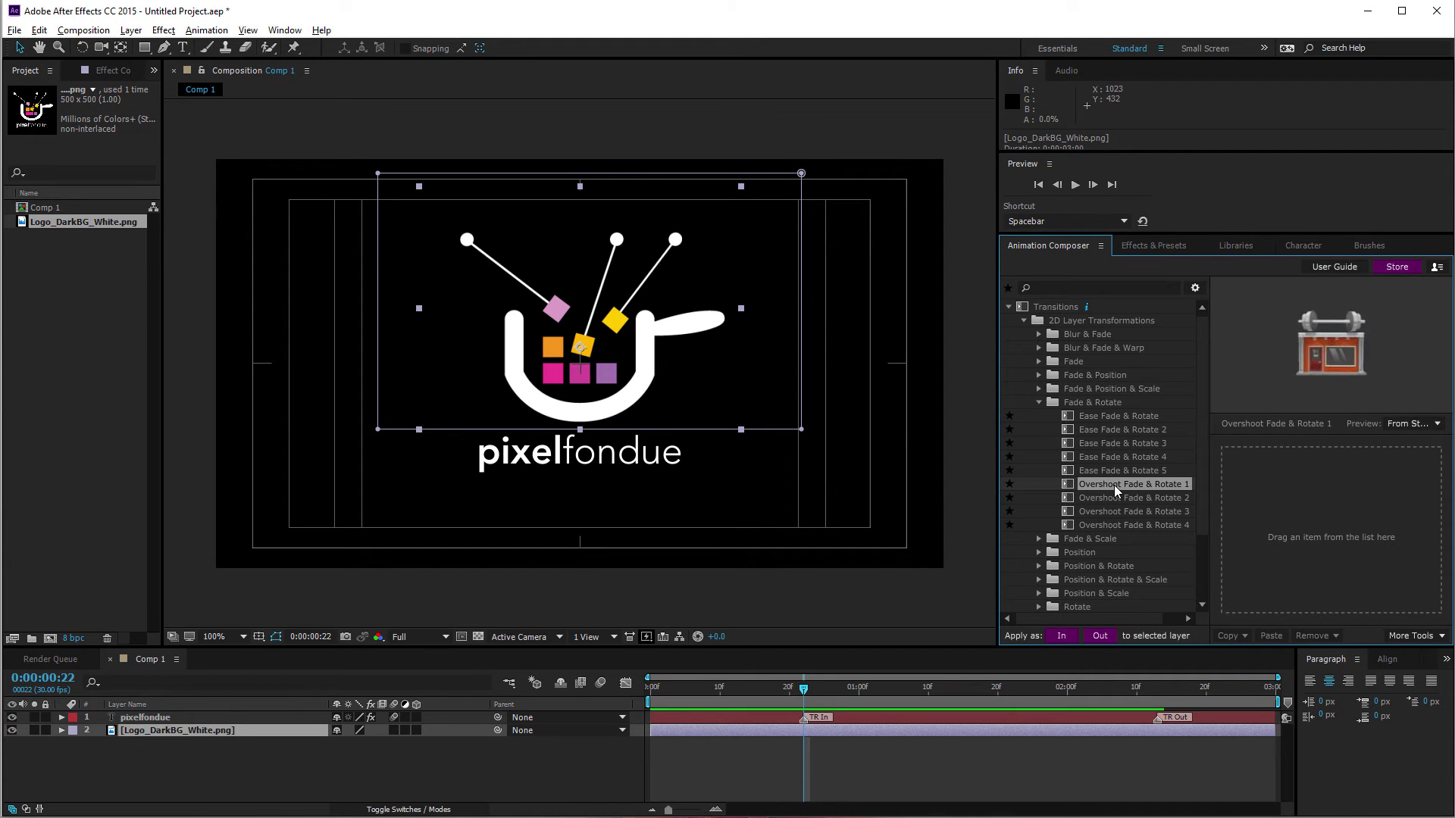
pyautogui.moveTo(1114, 483); pyautogui.dragTo(1277, 525)
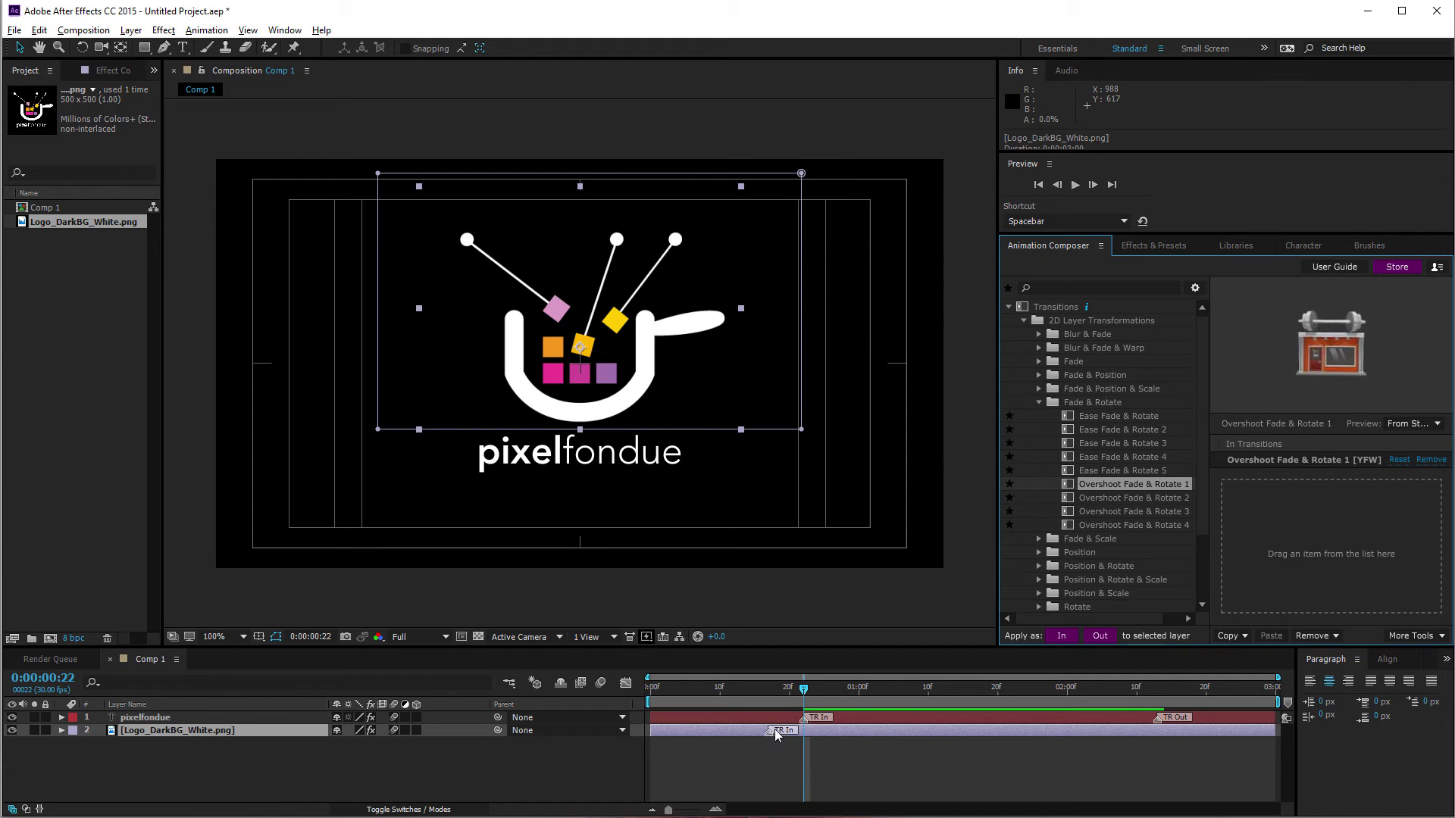
pyautogui.moveTo(774, 729); pyautogui.dragTo(794, 730)
pyautogui.press('space')
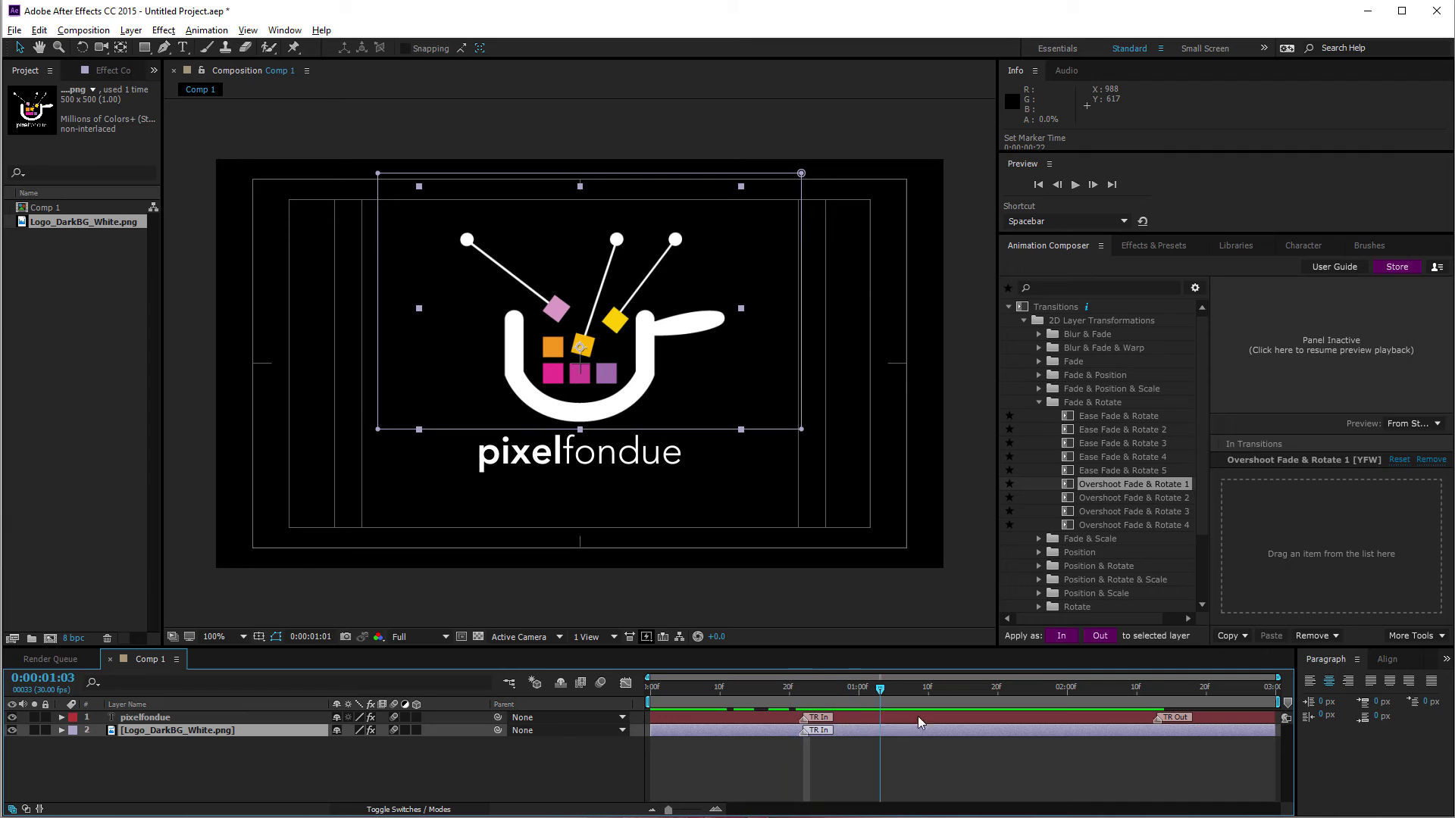
pyautogui.press('space')
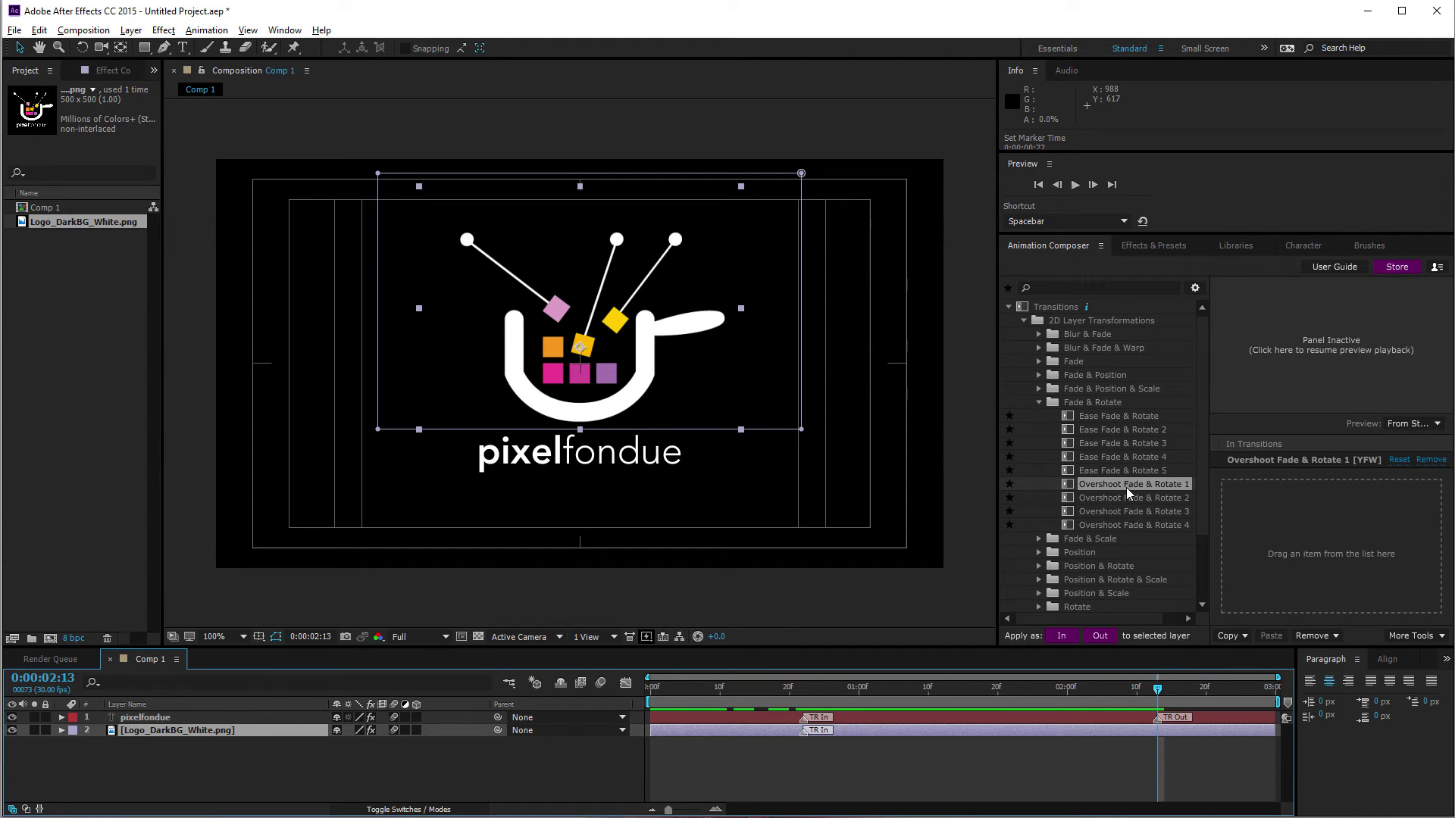
# Apply Bounce Rotate & Scale 1 from Rotate & Scale as the logo's Out transition and set its TR Out marker to 0:00:02:13.
pyautogui.scroll(-2, 1125, 488)
pyautogui.click(1079, 541)
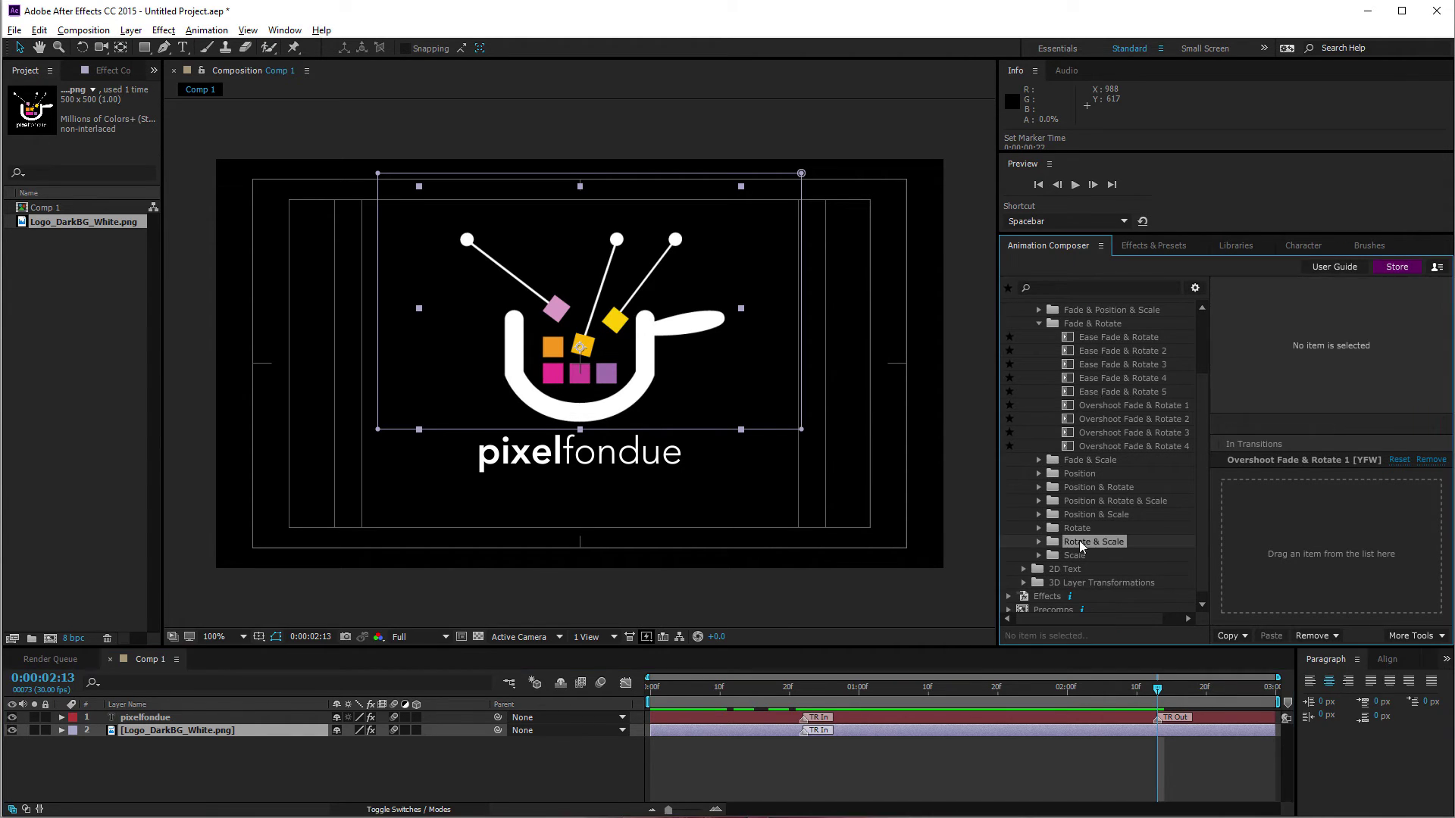
pyautogui.click(1039, 542)
pyautogui.click(1102, 557)
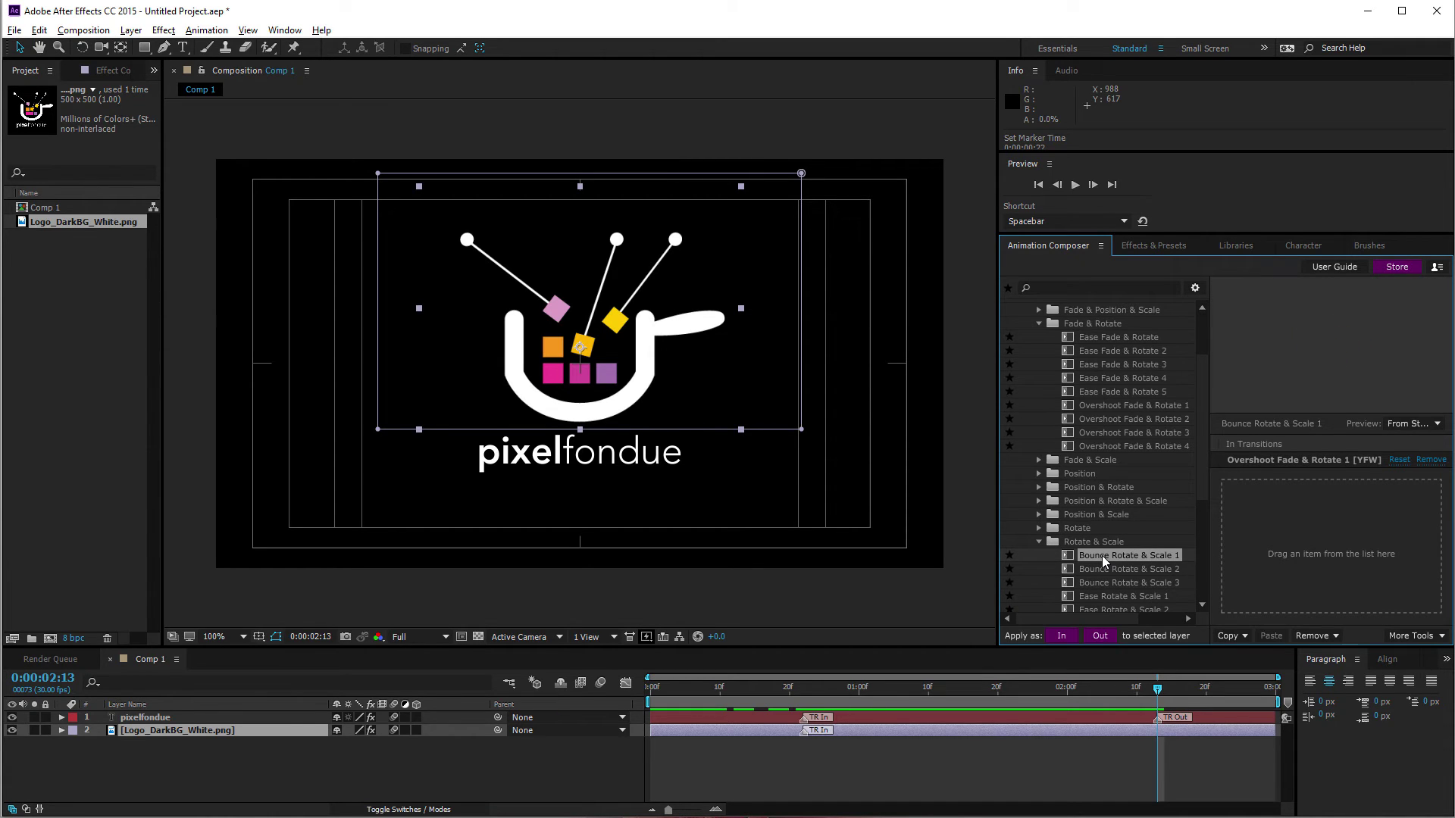
pyautogui.moveTo(1102, 556); pyautogui.dragTo(1398, 538)
pyautogui.click(1151, 735)
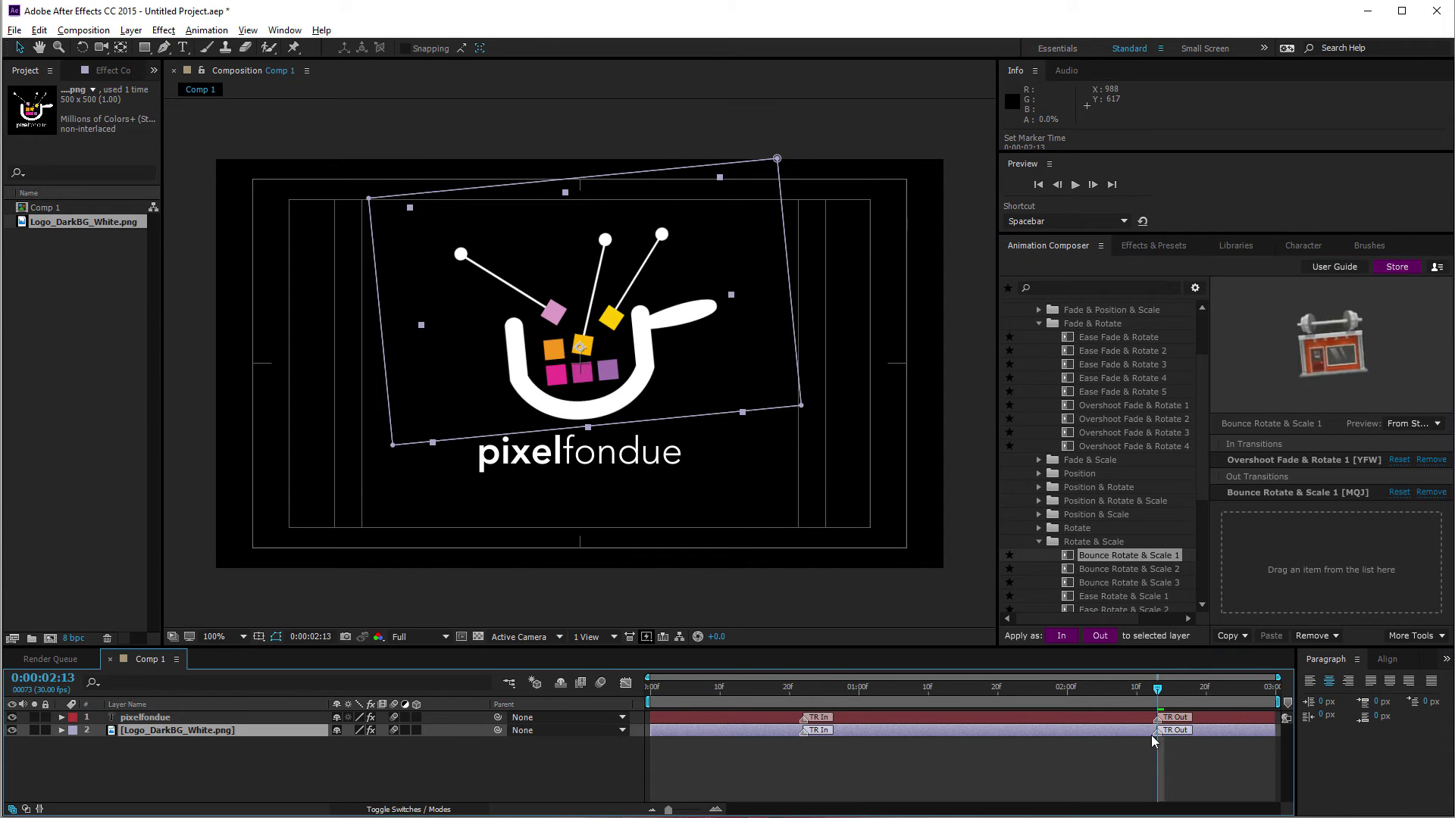
# Move pixelfondue's TR Out marker to 0:00:02:03 and review the Out transitions of both layers.
pyautogui.moveTo(1083, 690); pyautogui.dragTo(1156, 690)
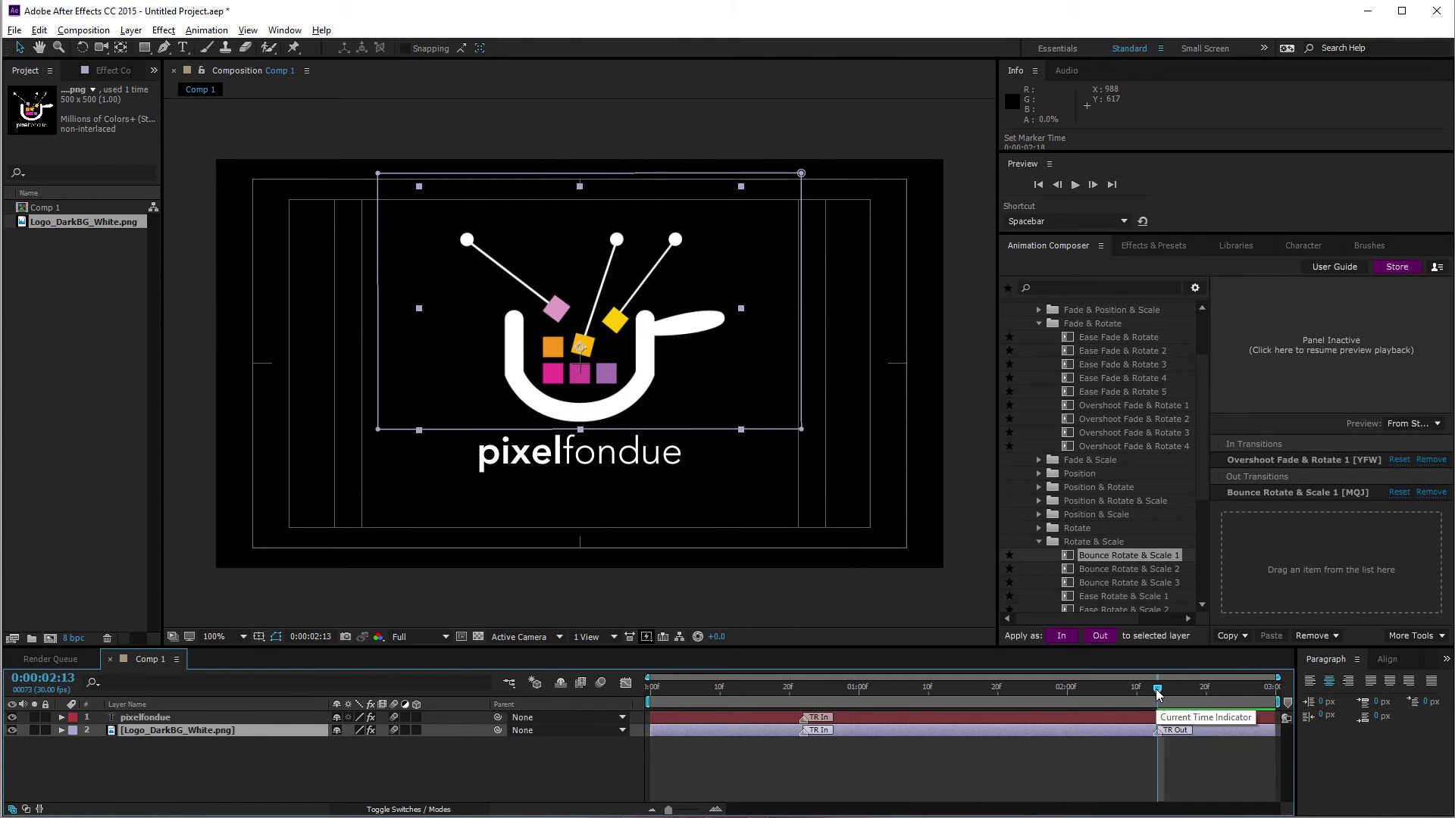
pyautogui.moveTo(1157, 692)
pyautogui.mouseDown()
pyautogui.moveTo(1247, 700)
pyautogui.moveTo(1085, 718)
pyautogui.moveTo(1093, 689)
pyautogui.moveTo(1275, 706)
pyautogui.moveTo(903, 711)
pyautogui.mouseUp()
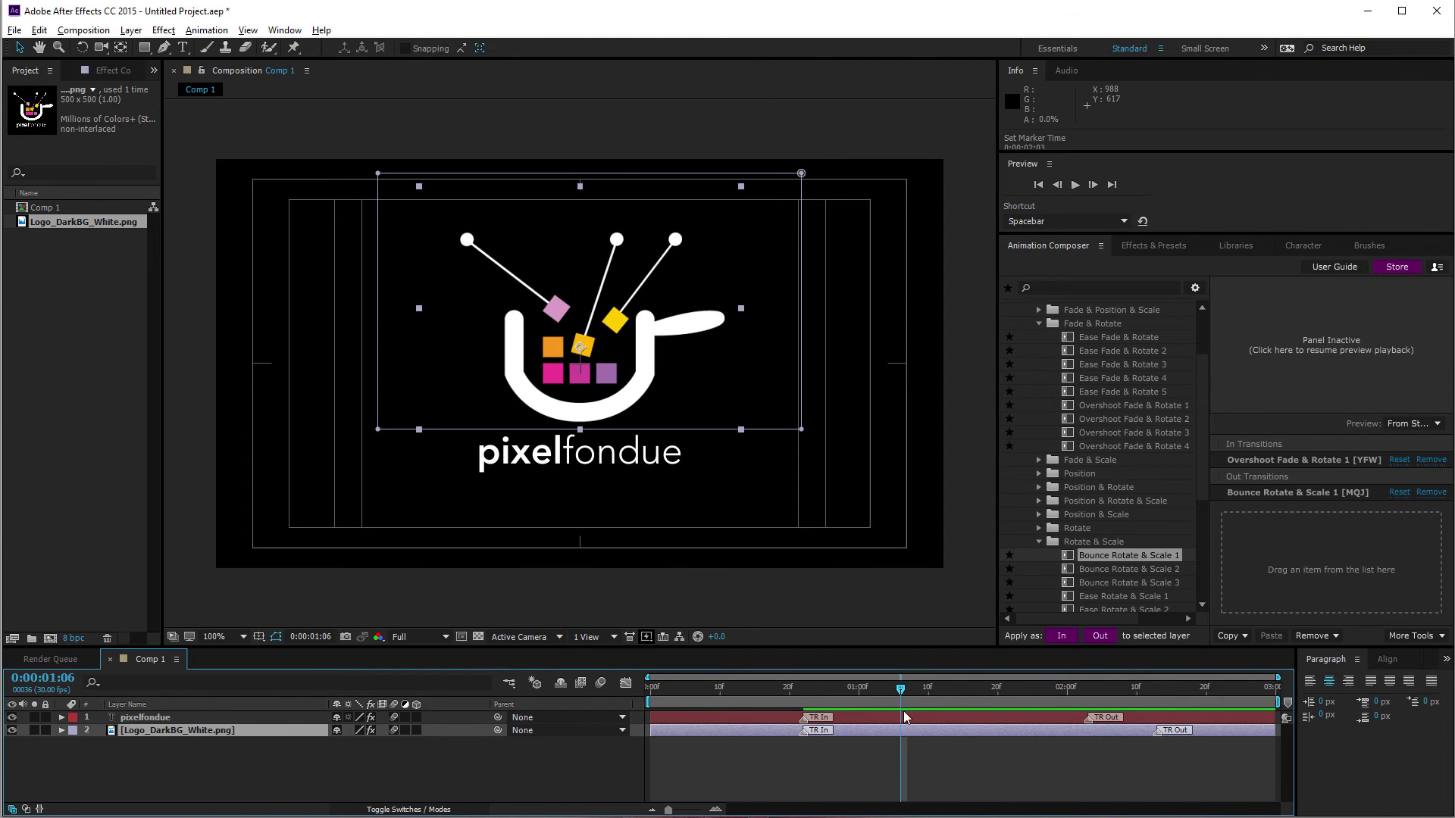
pyautogui.click(861, 747)
# Select the pixelfondue layer, set the current time to 0:00:00:26, and collapse Transitions to open the Effects category.
pyautogui.click(852, 714)
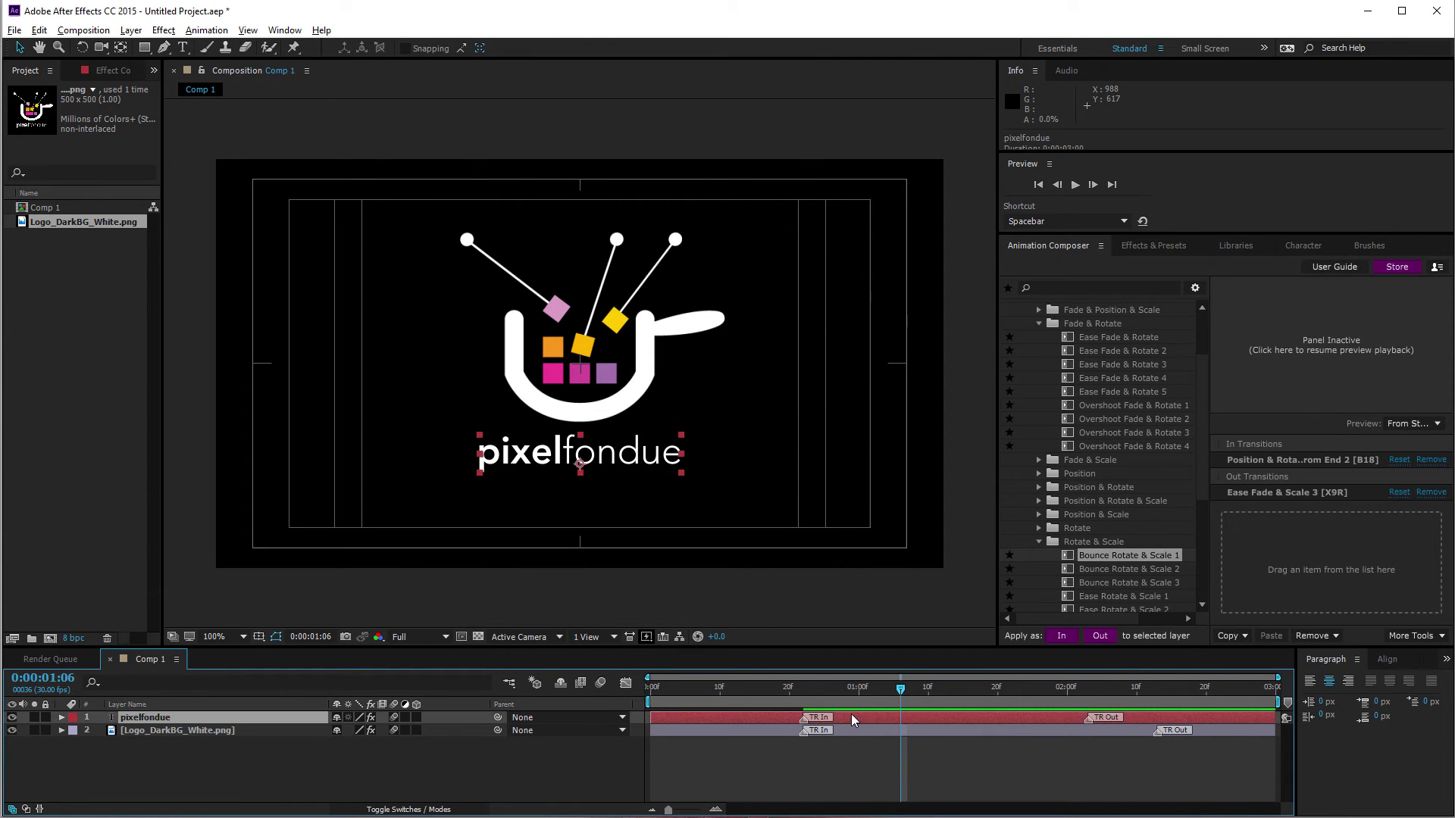
pyautogui.click(833, 690)
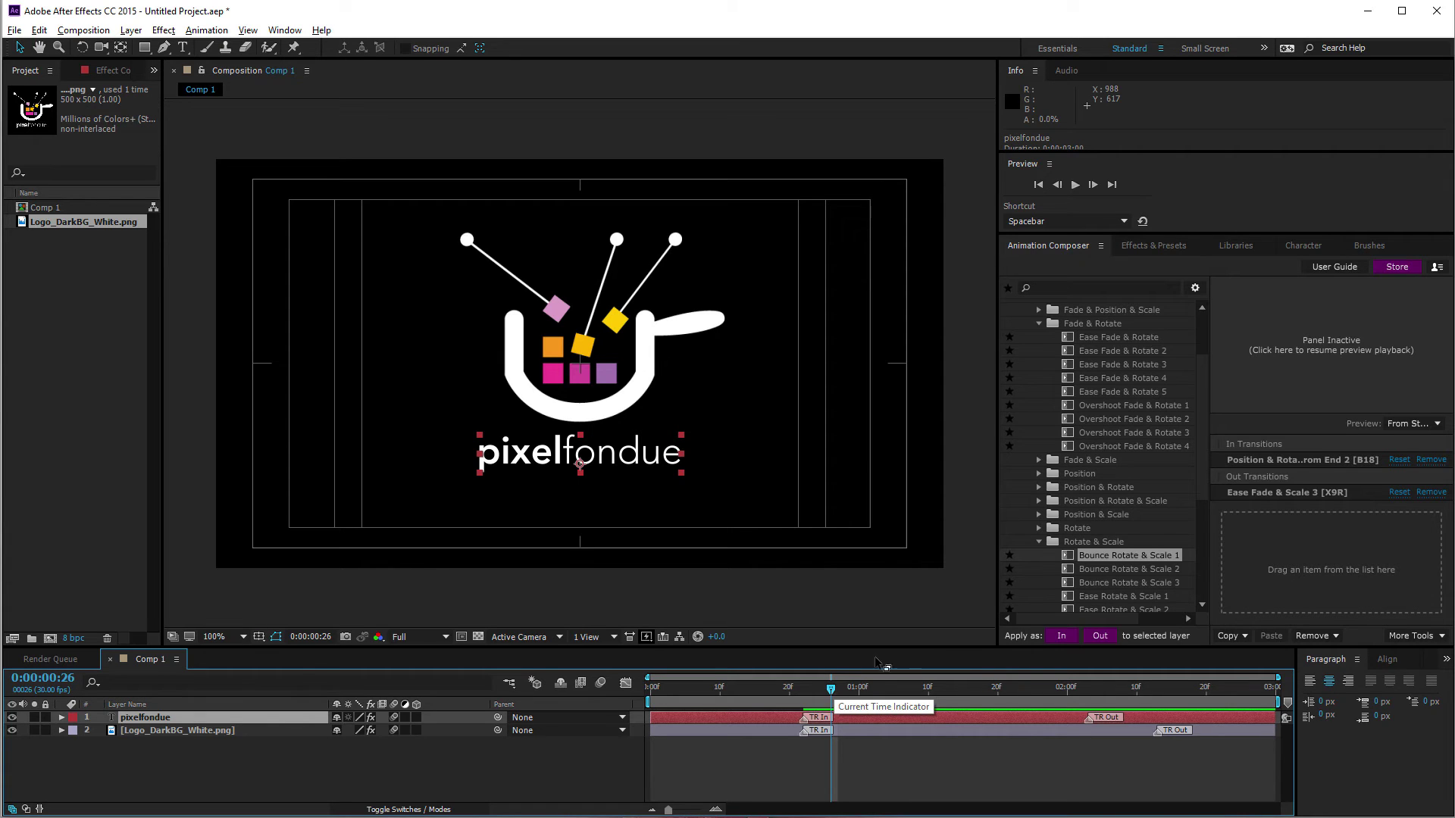
pyautogui.click(1198, 324)
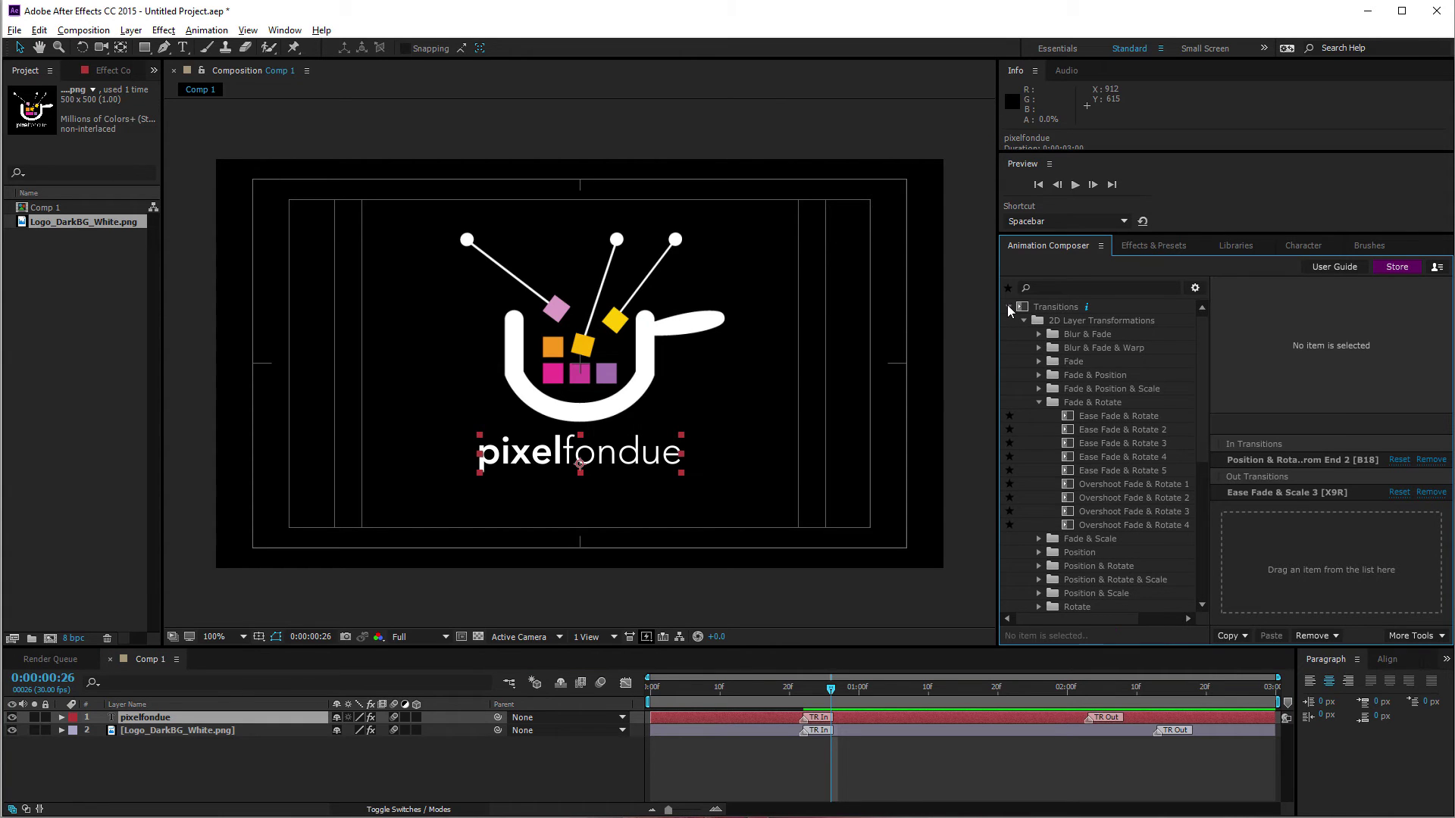
pyautogui.click(1009, 307)
pyautogui.click(1006, 320)
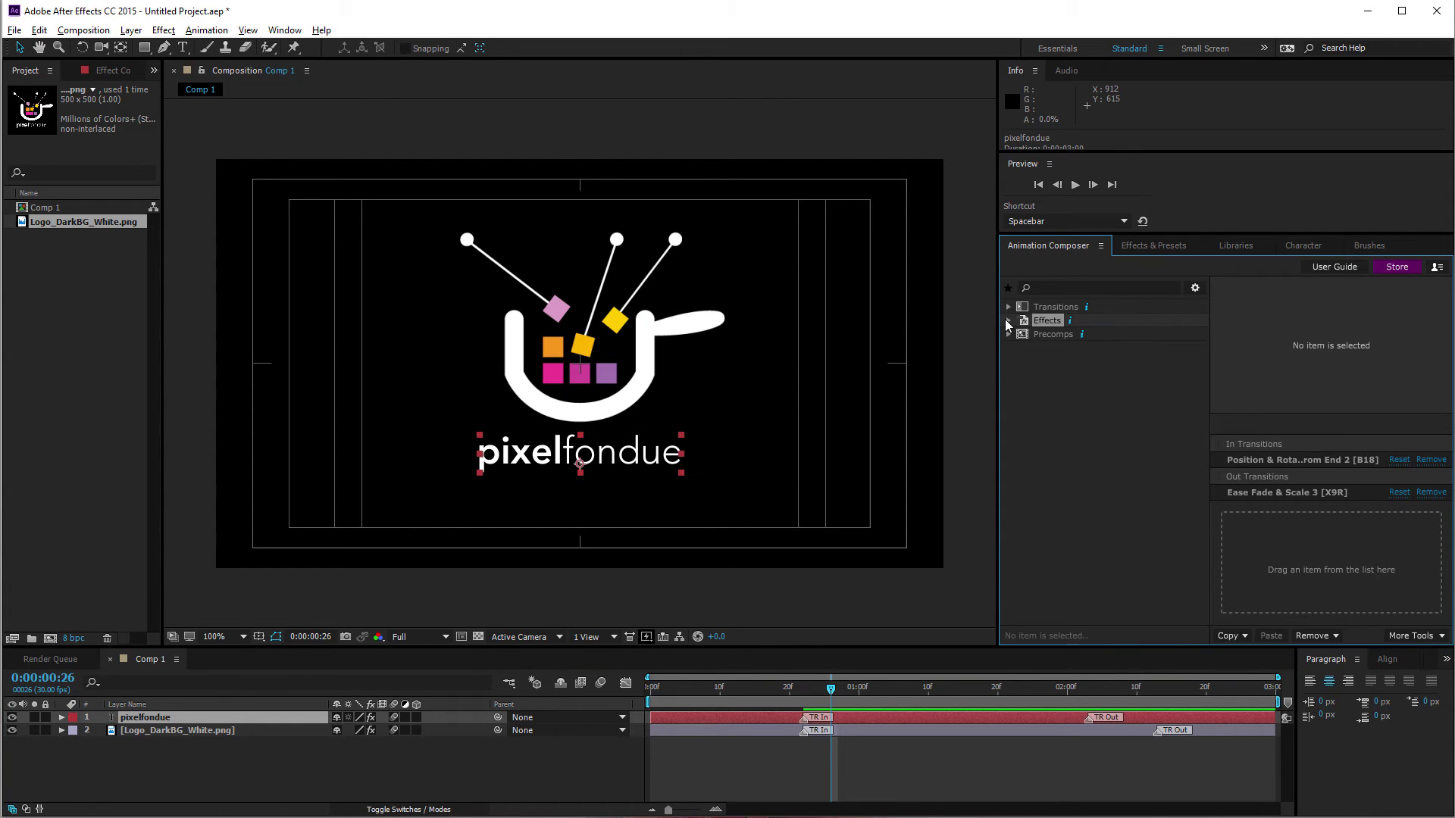
pyautogui.click(1007, 321)
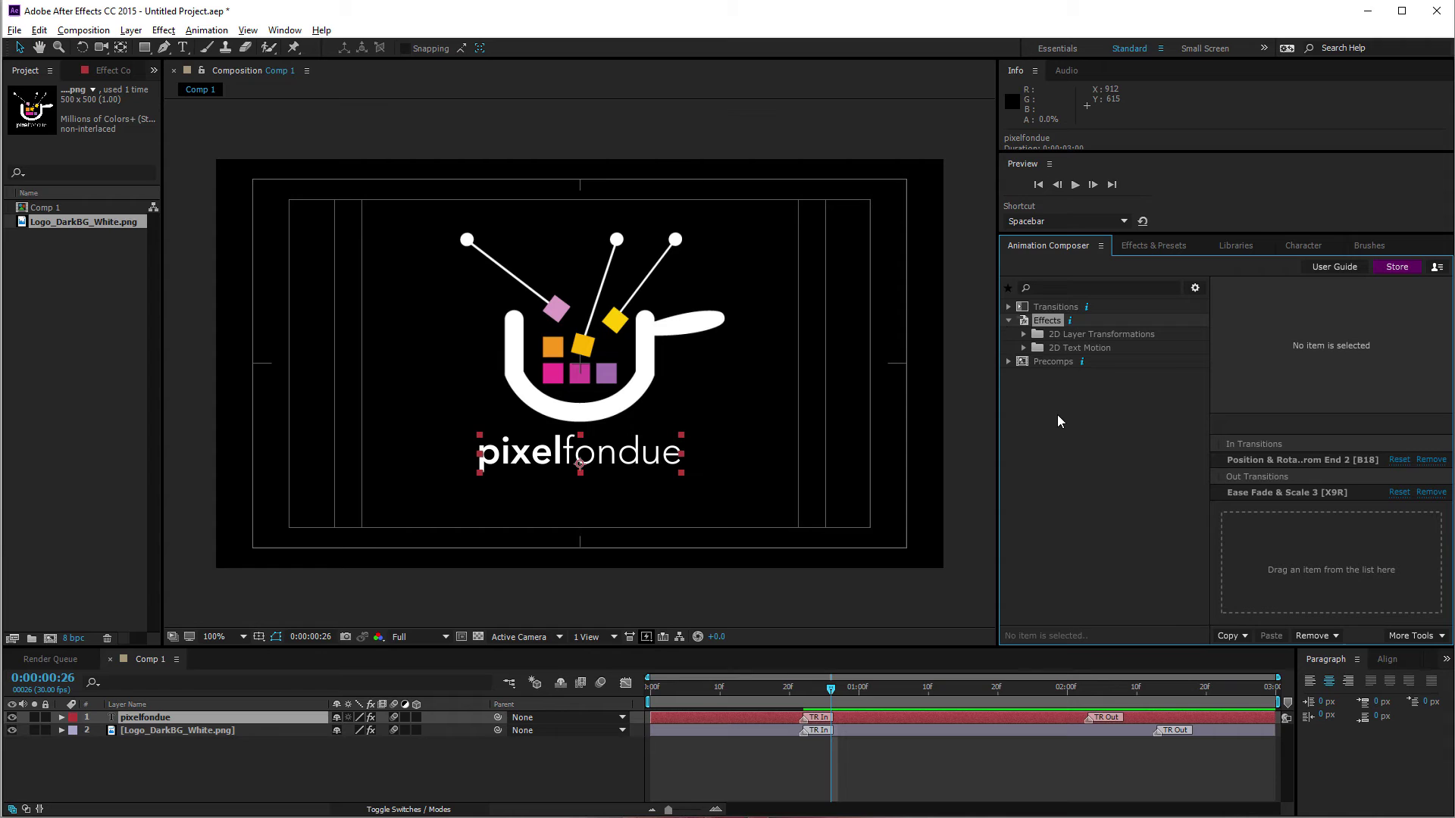
# Browse the Animate Characters folders under 2D Text Motion and the Warp effects under 2D Layer Transformations.
pyautogui.click(1068, 348)
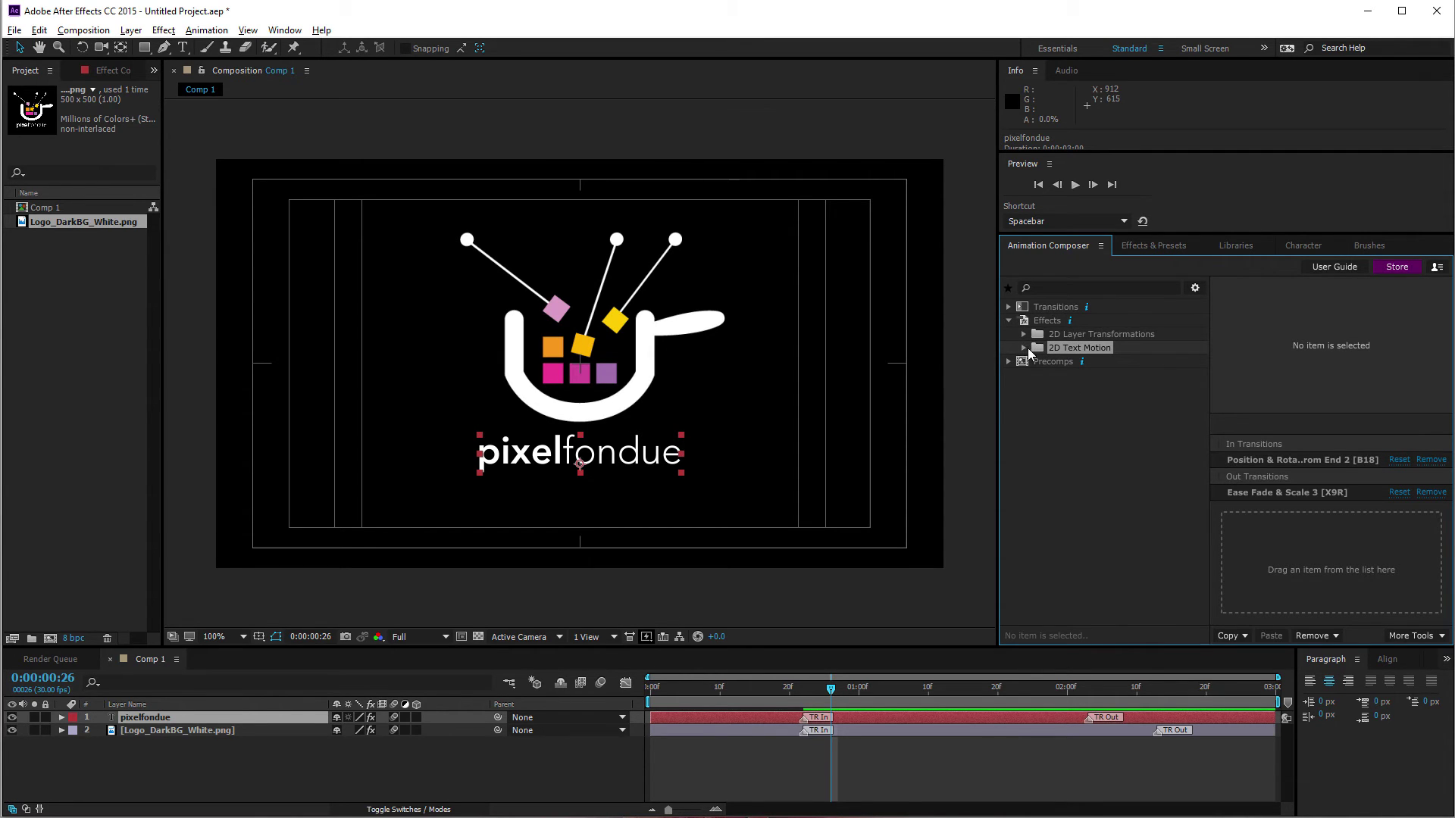
pyautogui.click(1023, 347)
pyautogui.click(1038, 361)
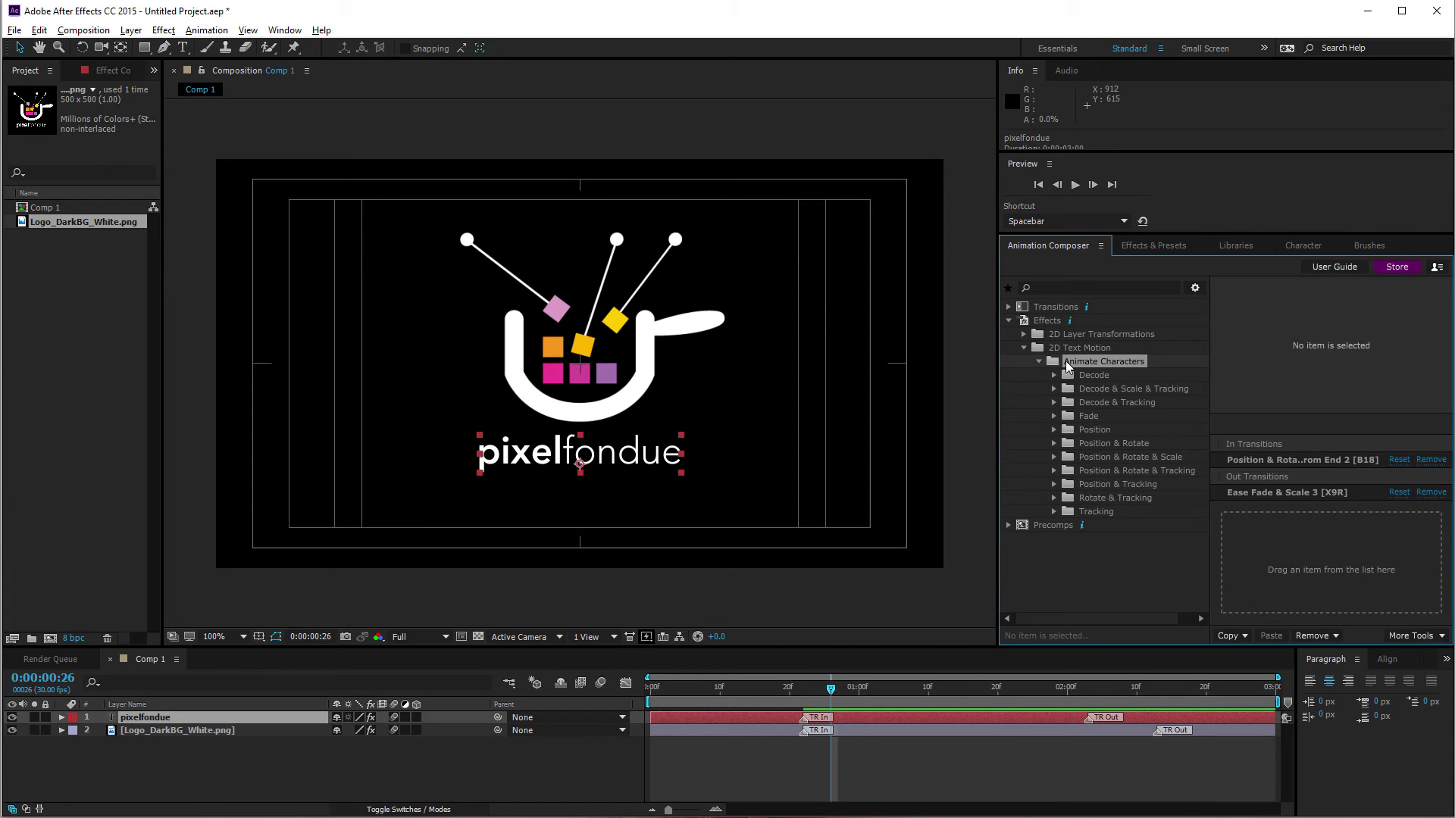
pyautogui.click(1024, 335)
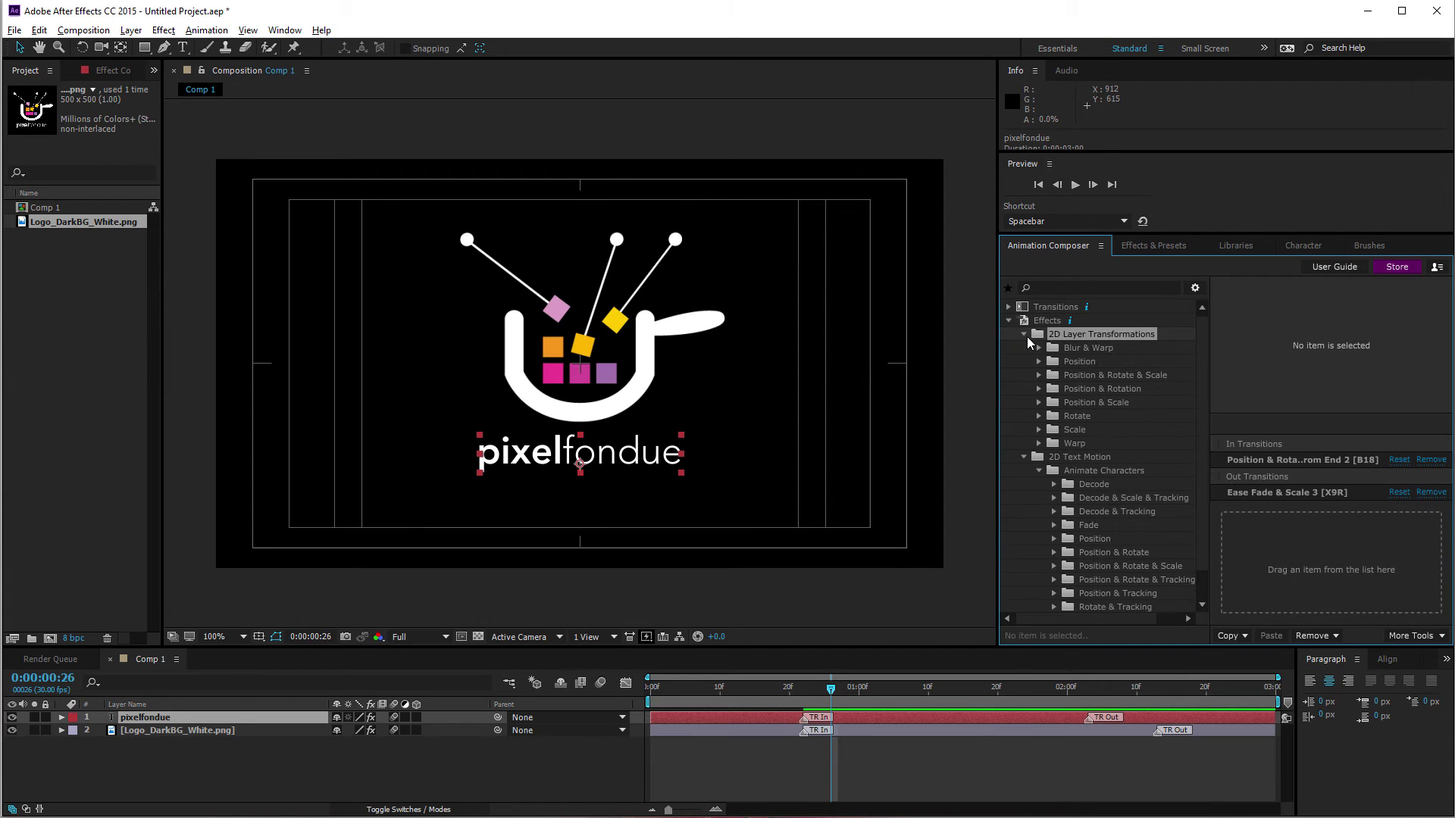
pyautogui.click(1079, 443)
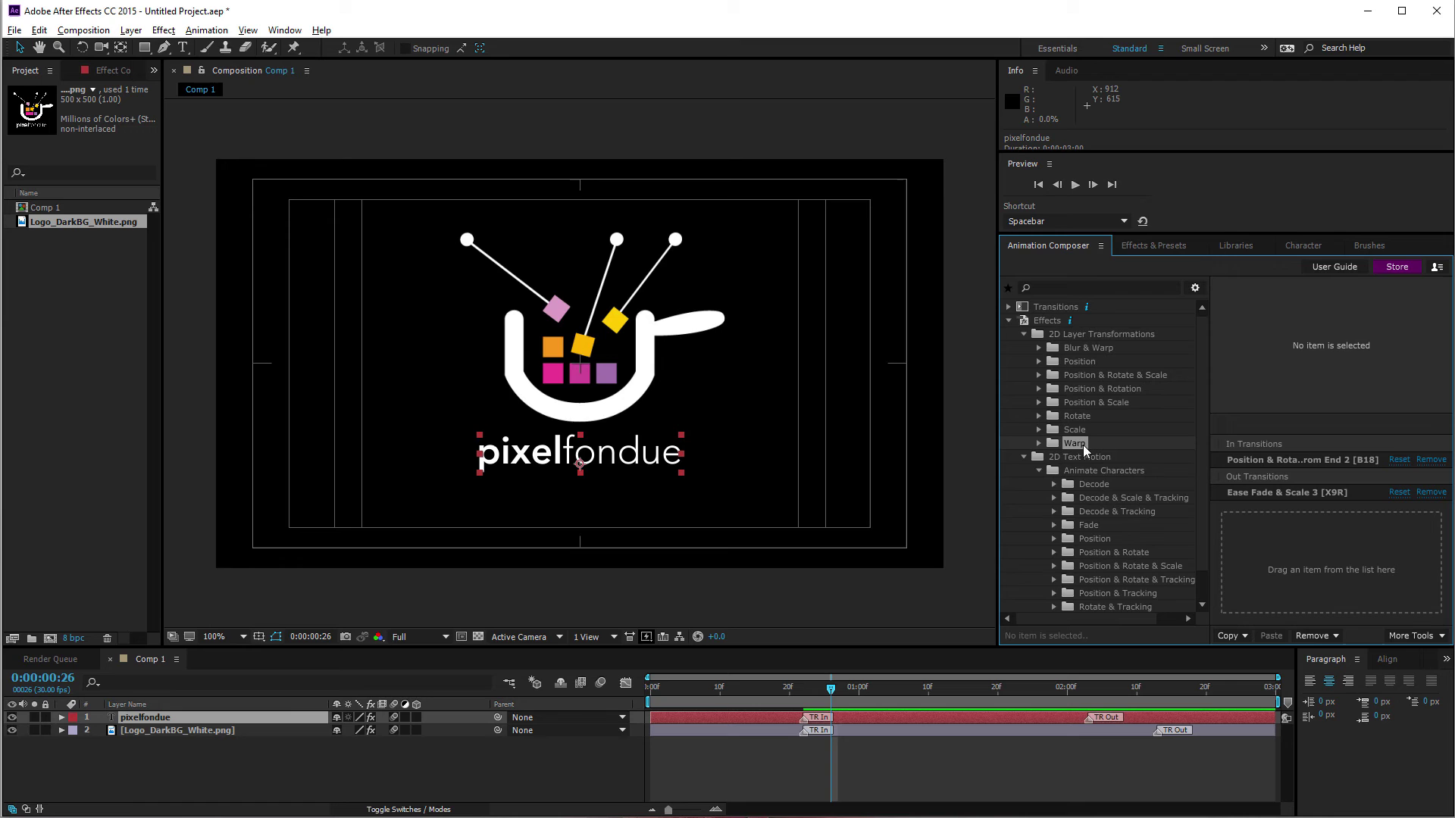
pyautogui.click(1038, 444)
pyautogui.scroll(-3, 1084, 444)
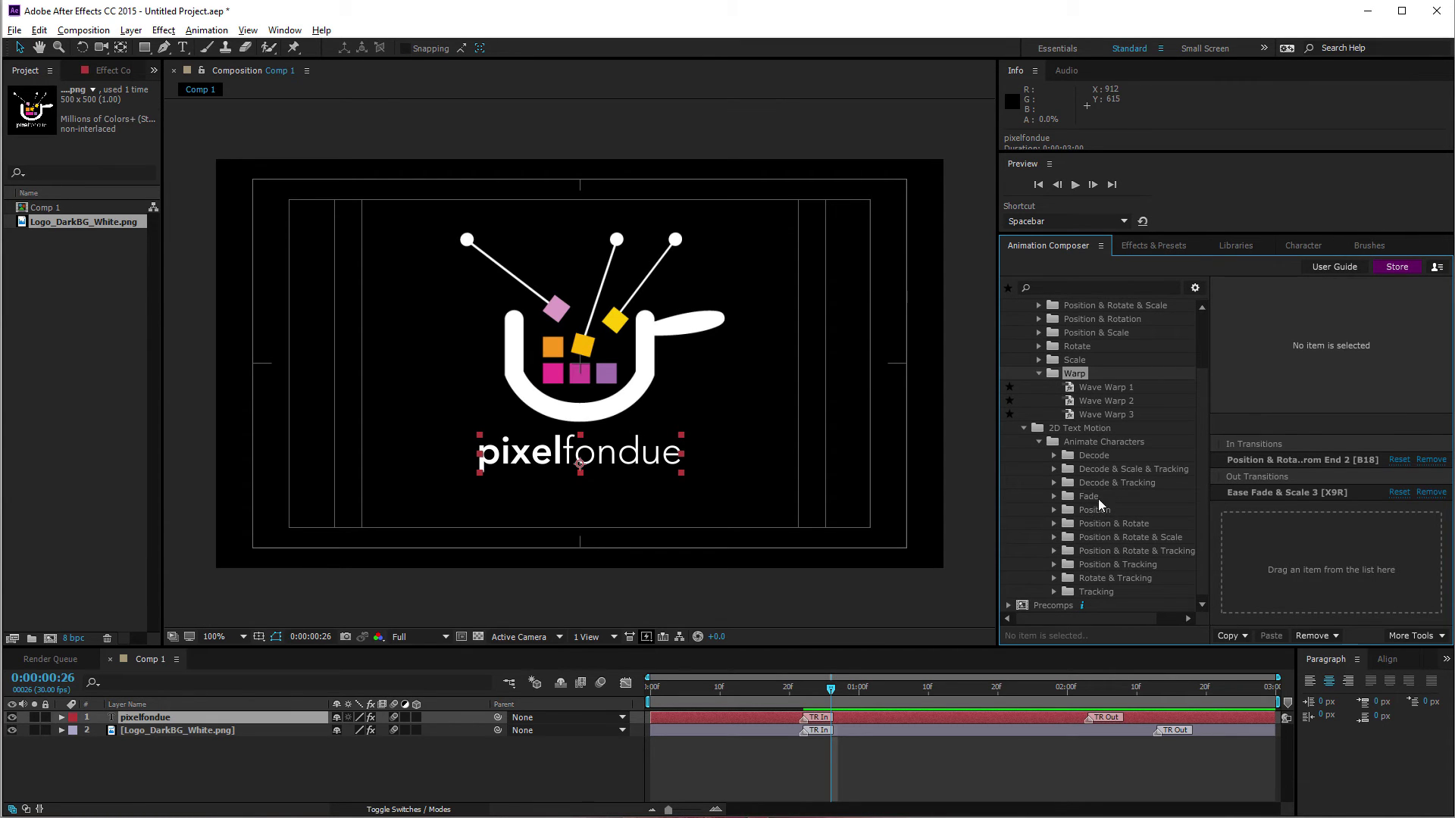
# Preview the Cosine Position effect in the Basic folder of the Animate Characters Position effects.
pyautogui.click(1053, 510)
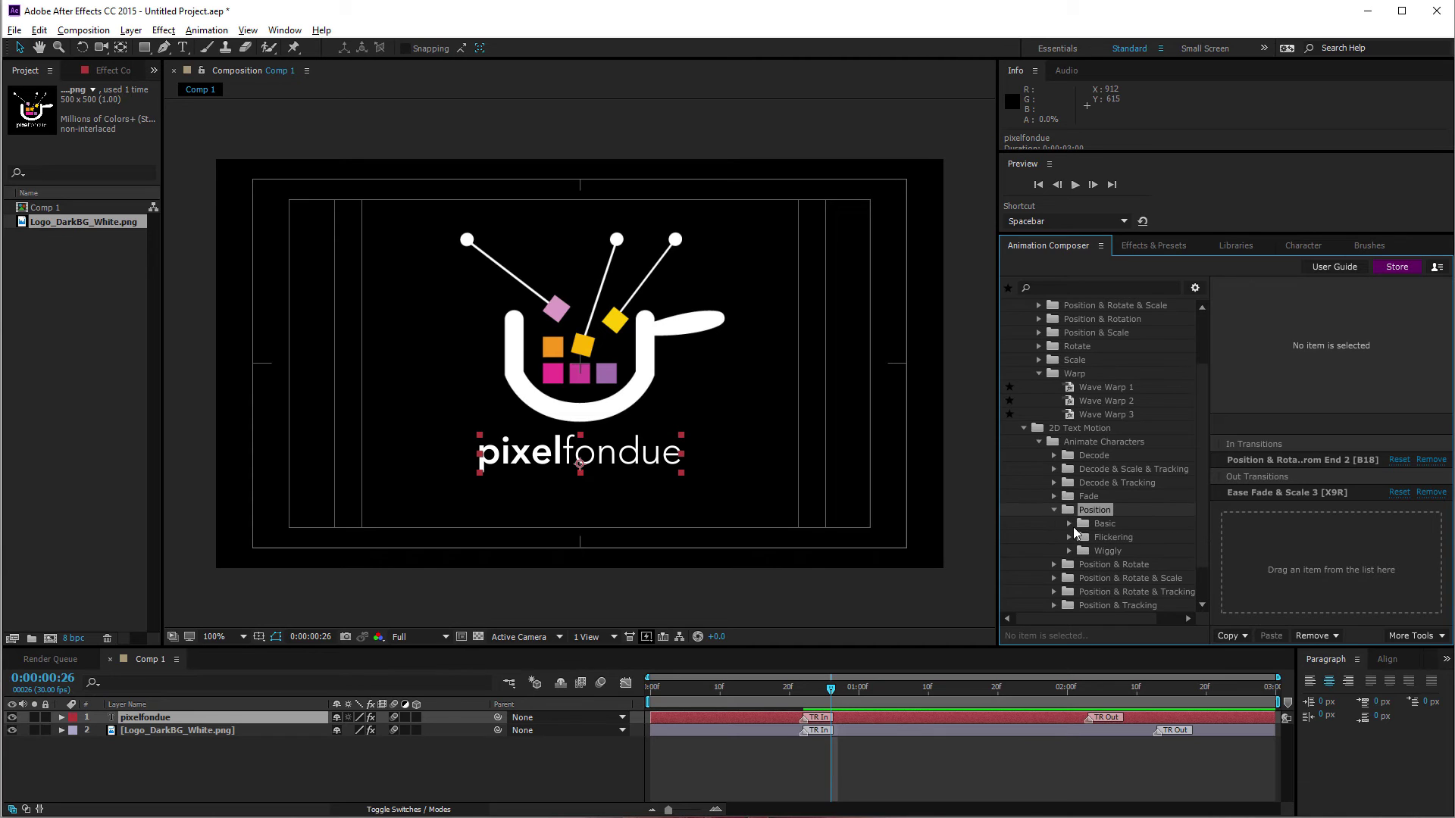
pyautogui.click(1071, 524)
pyautogui.click(1069, 525)
pyautogui.click(1125, 538)
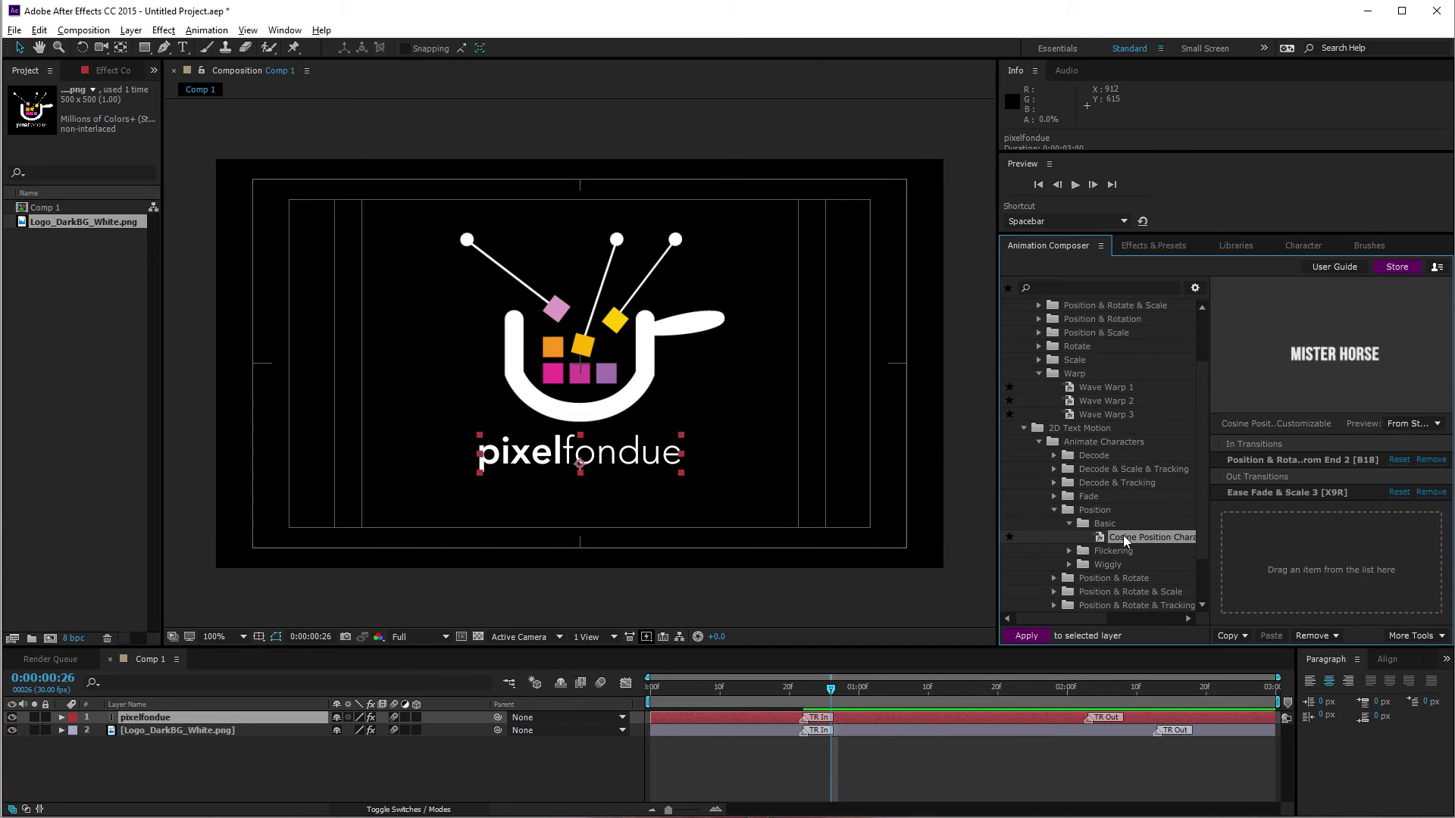
# Preview the Wiggly & Cosine Position effect and several Wiggly Position variants for text characters, including Square 5, 3 and 2.
pyautogui.scroll(-2, 1121, 506)
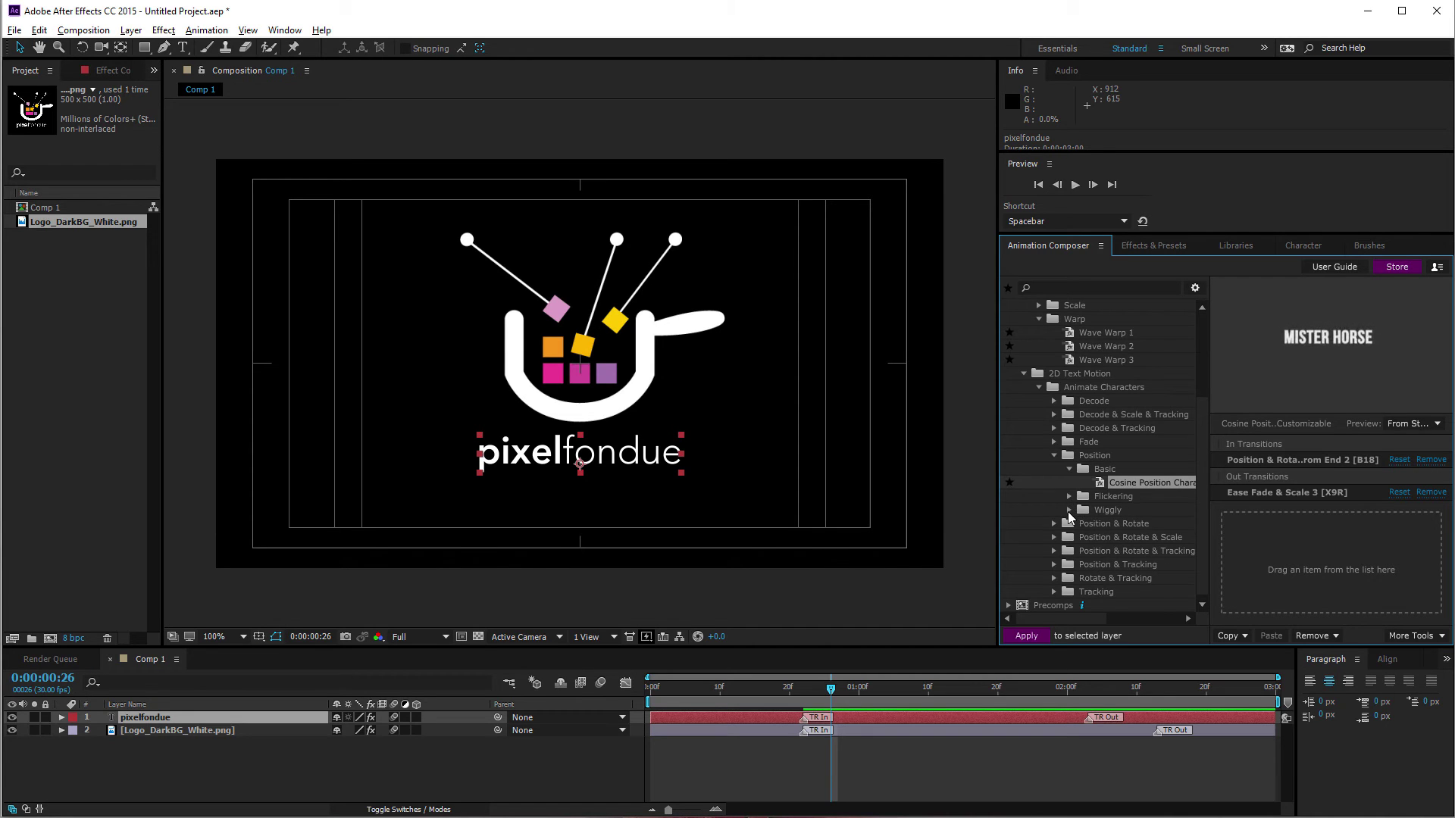
pyautogui.click(1069, 511)
pyautogui.click(1132, 524)
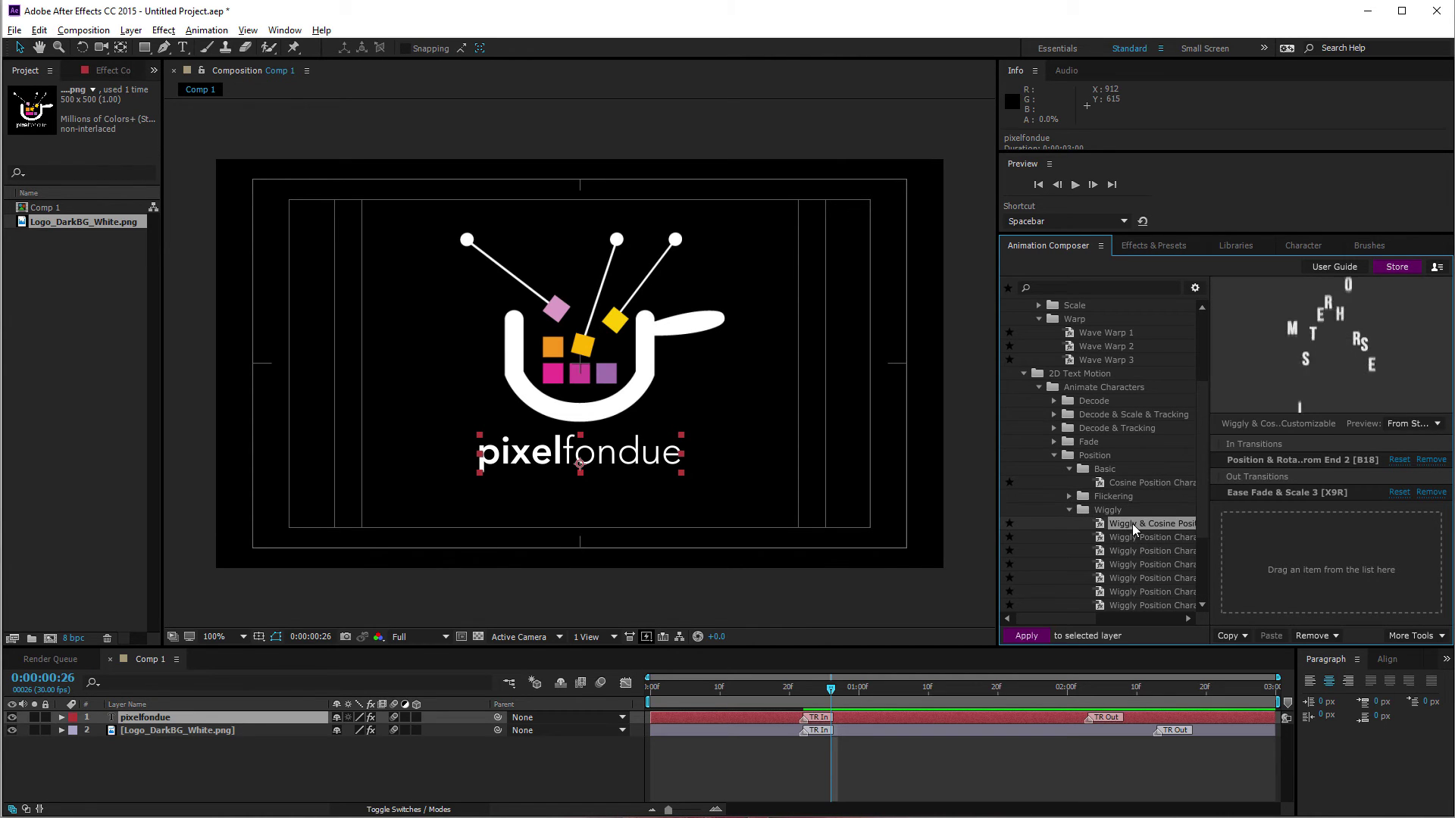
pyautogui.scroll(-3, 1134, 553)
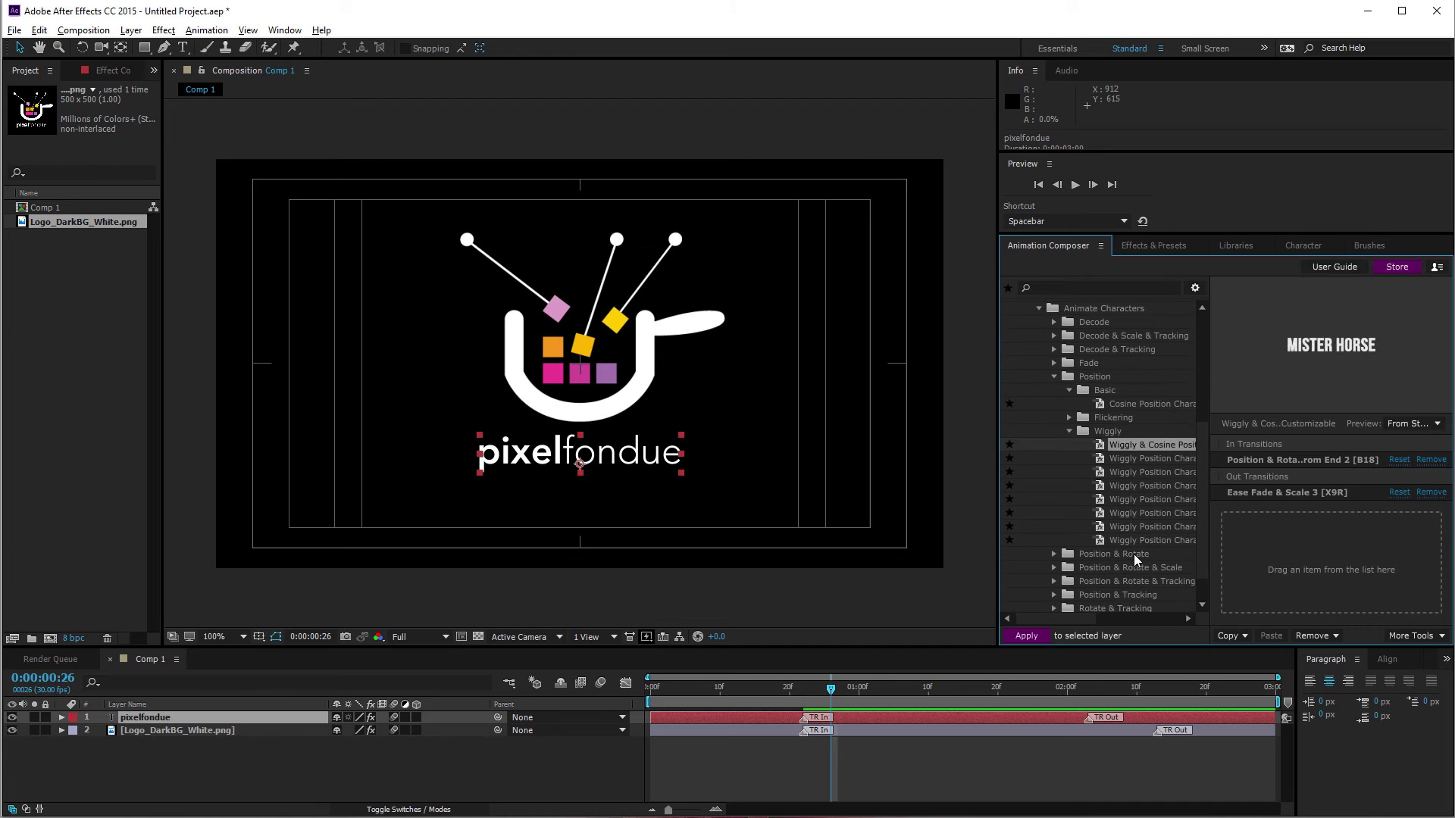
pyautogui.click(1134, 538)
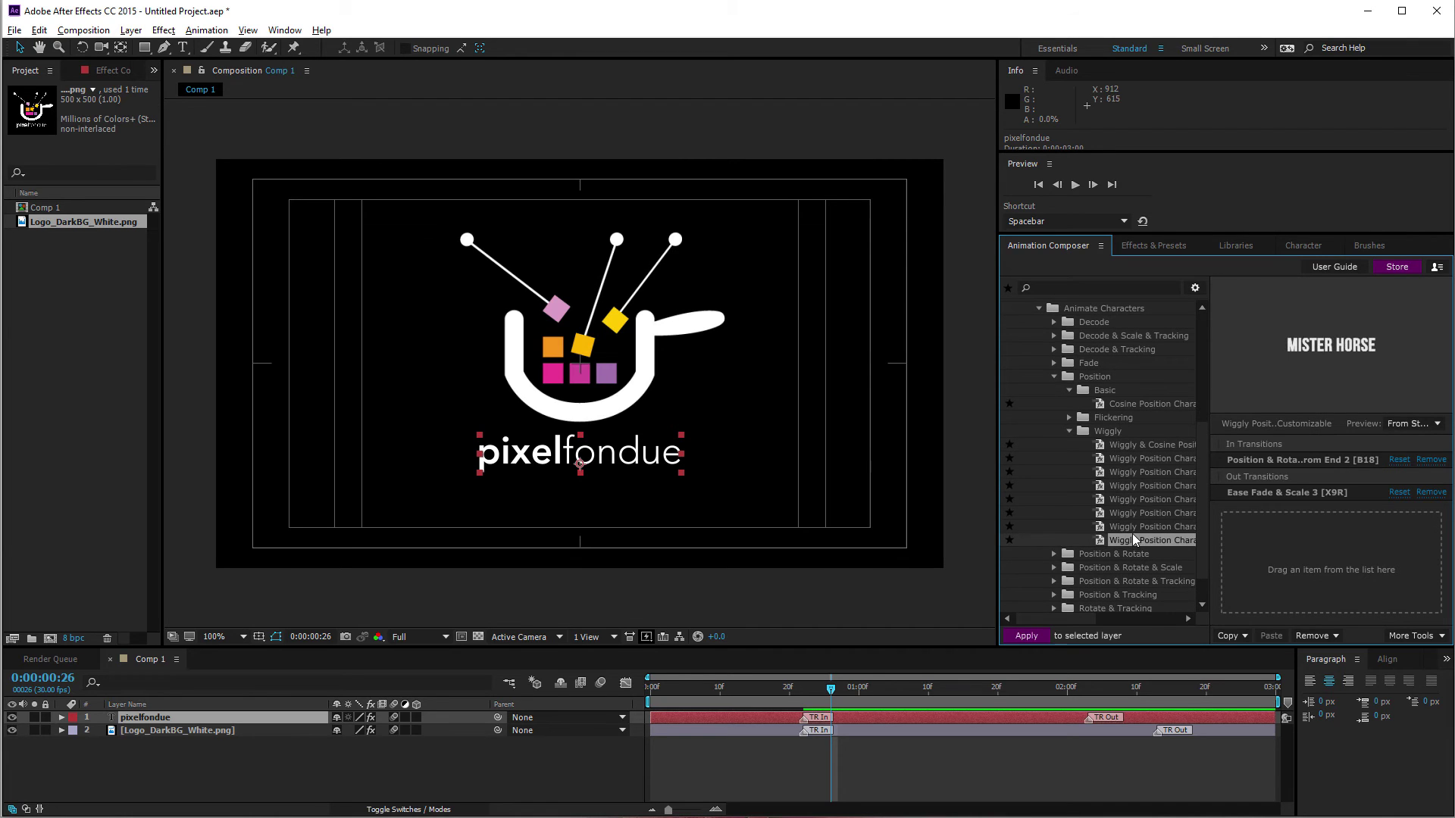
pyautogui.click(1132, 526)
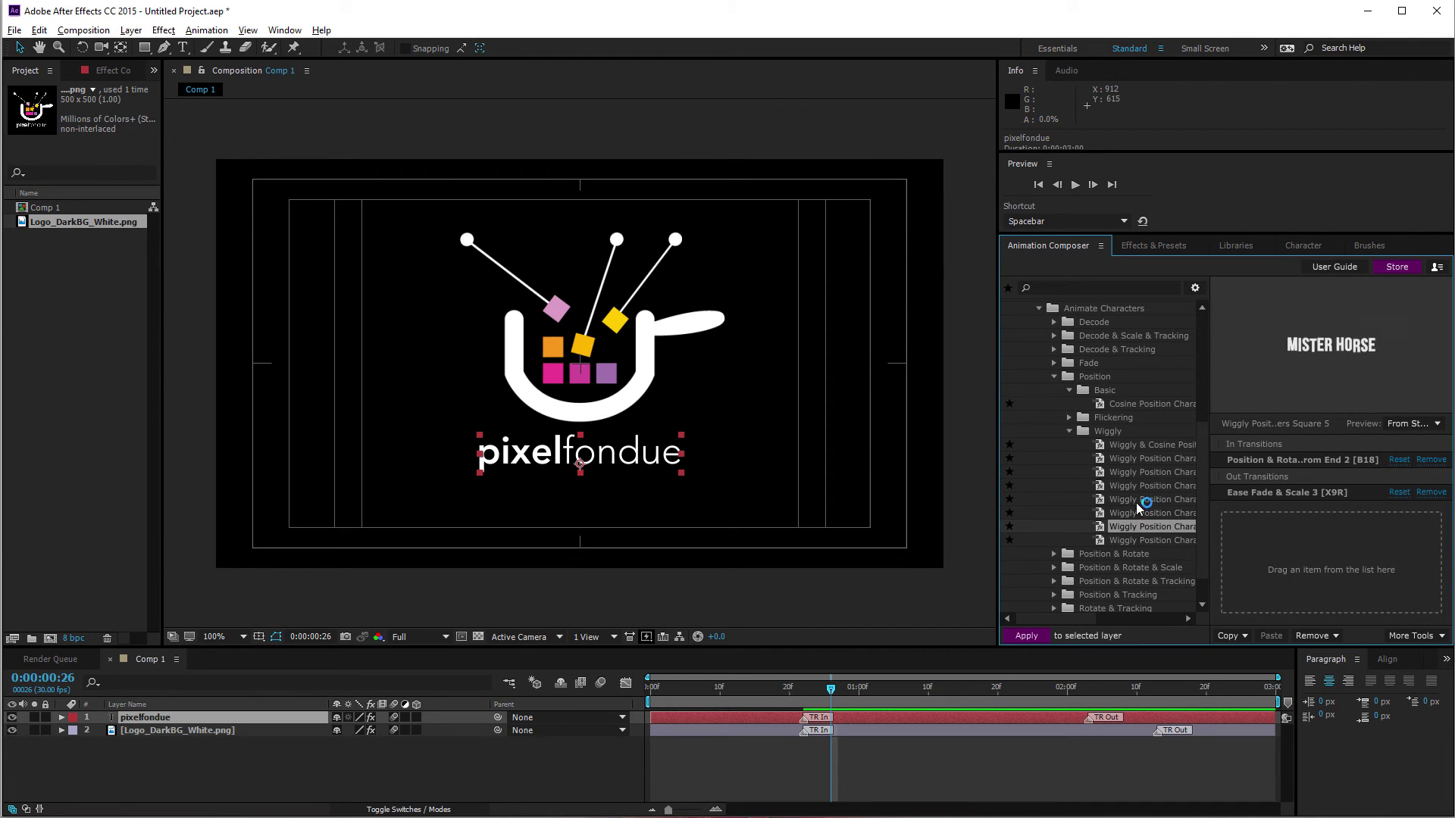
pyautogui.click(1138, 497)
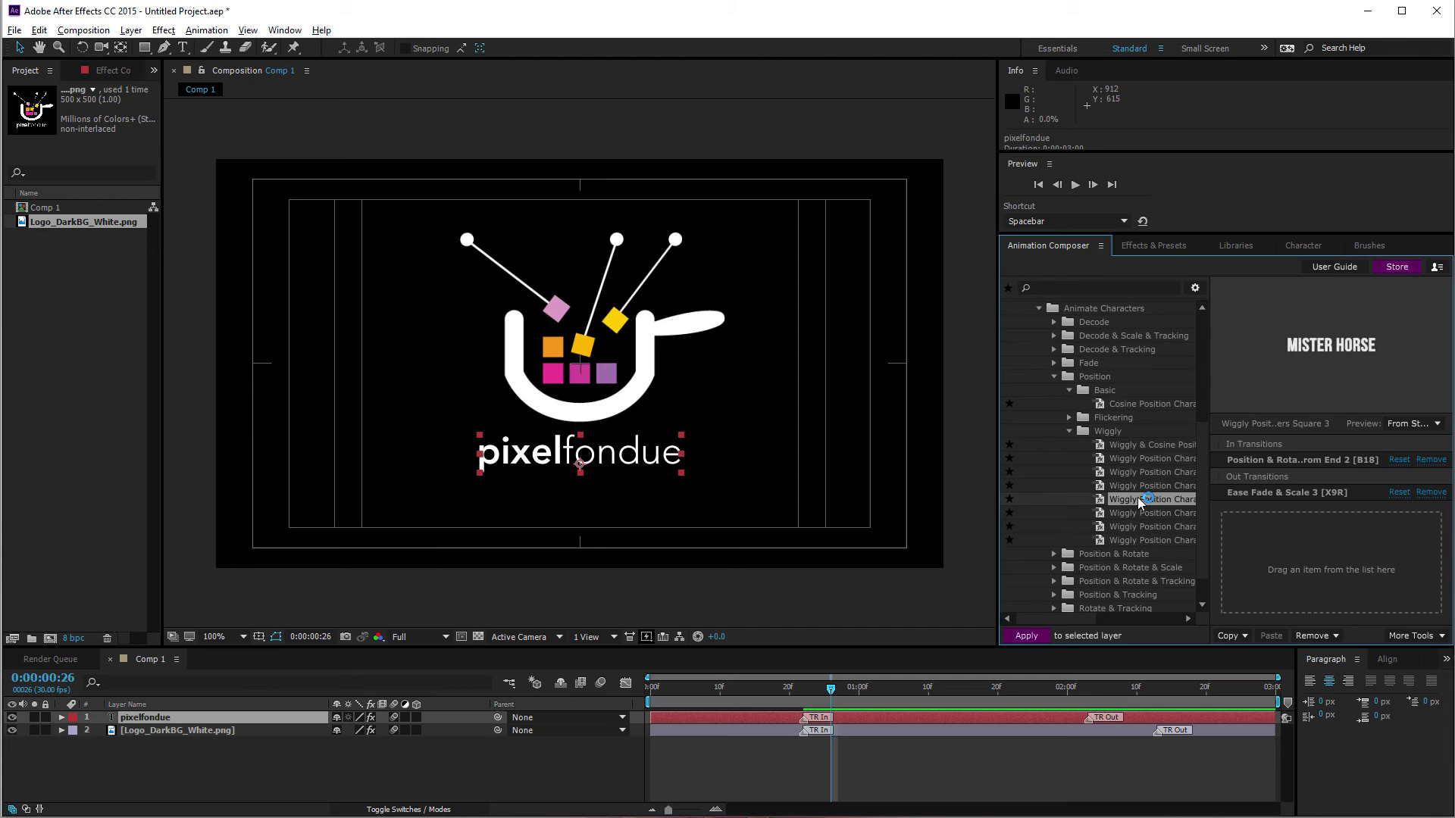
pyautogui.click(1138, 485)
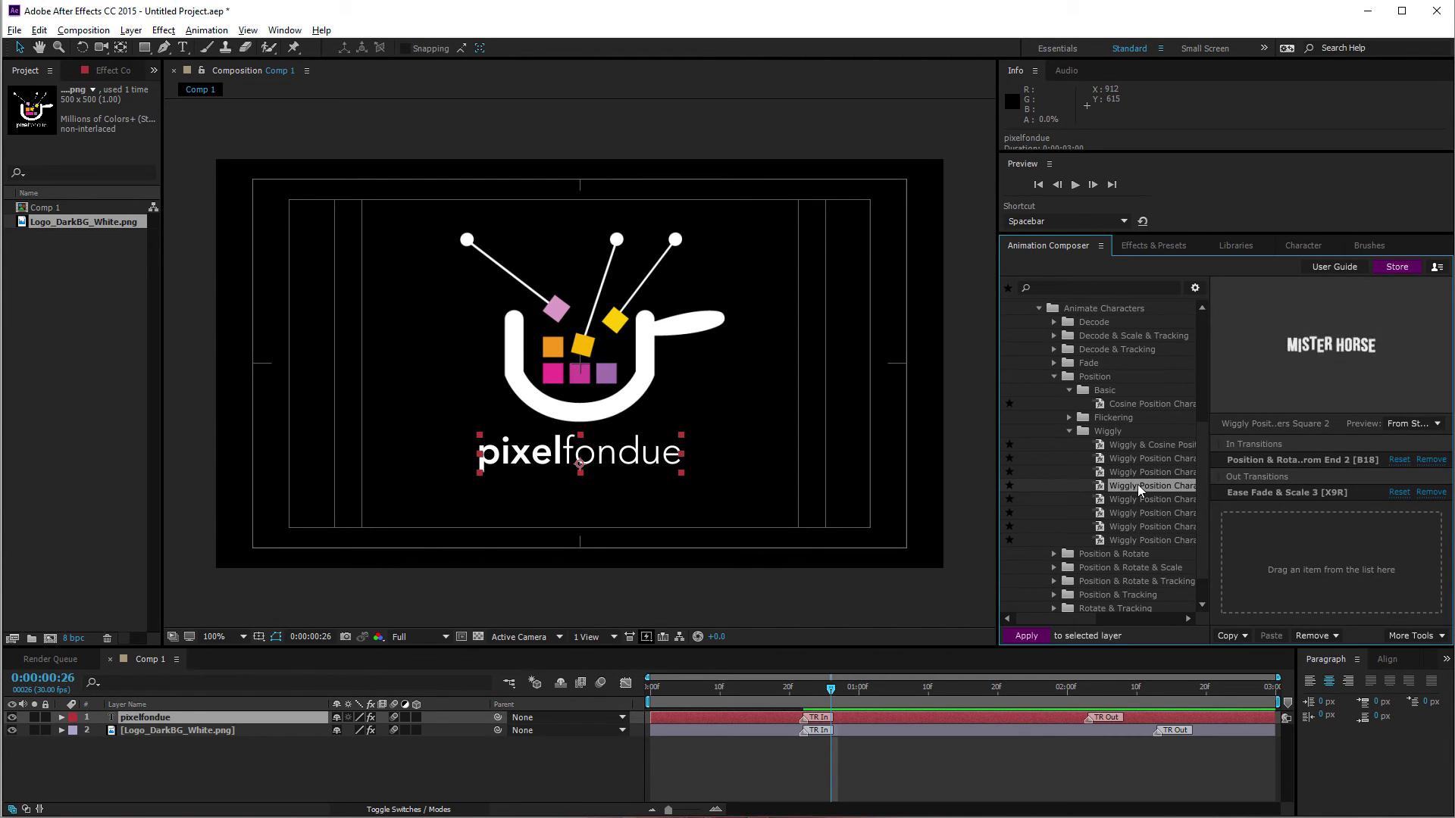
# Apply the Wiggly Position Square 2 effect to the pixelfondue text layer and scrub through it to 0:00:00:27.
pyautogui.moveTo(1138, 484); pyautogui.dragTo(1366, 571)
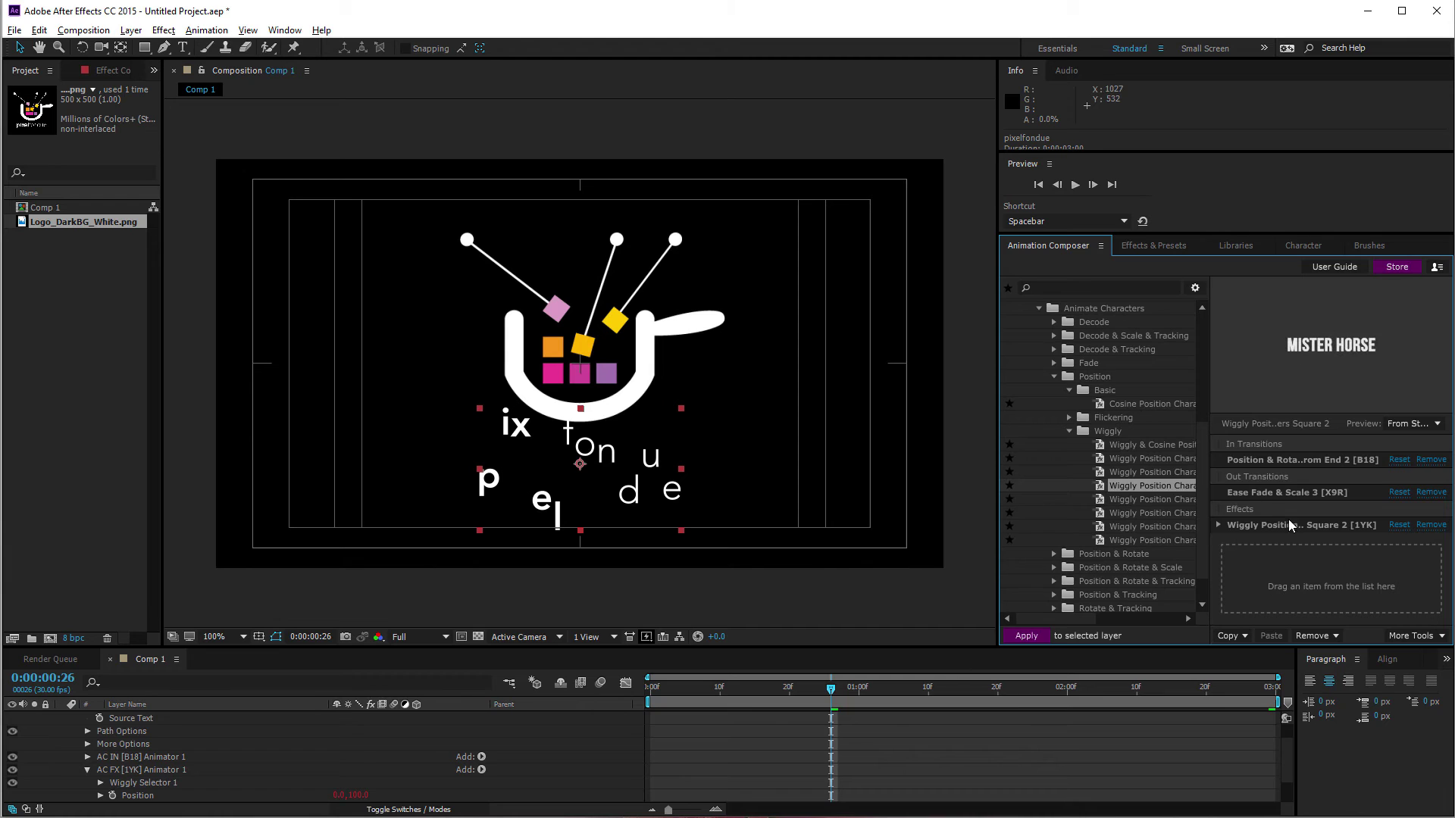
pyautogui.scroll(5, 366, 740)
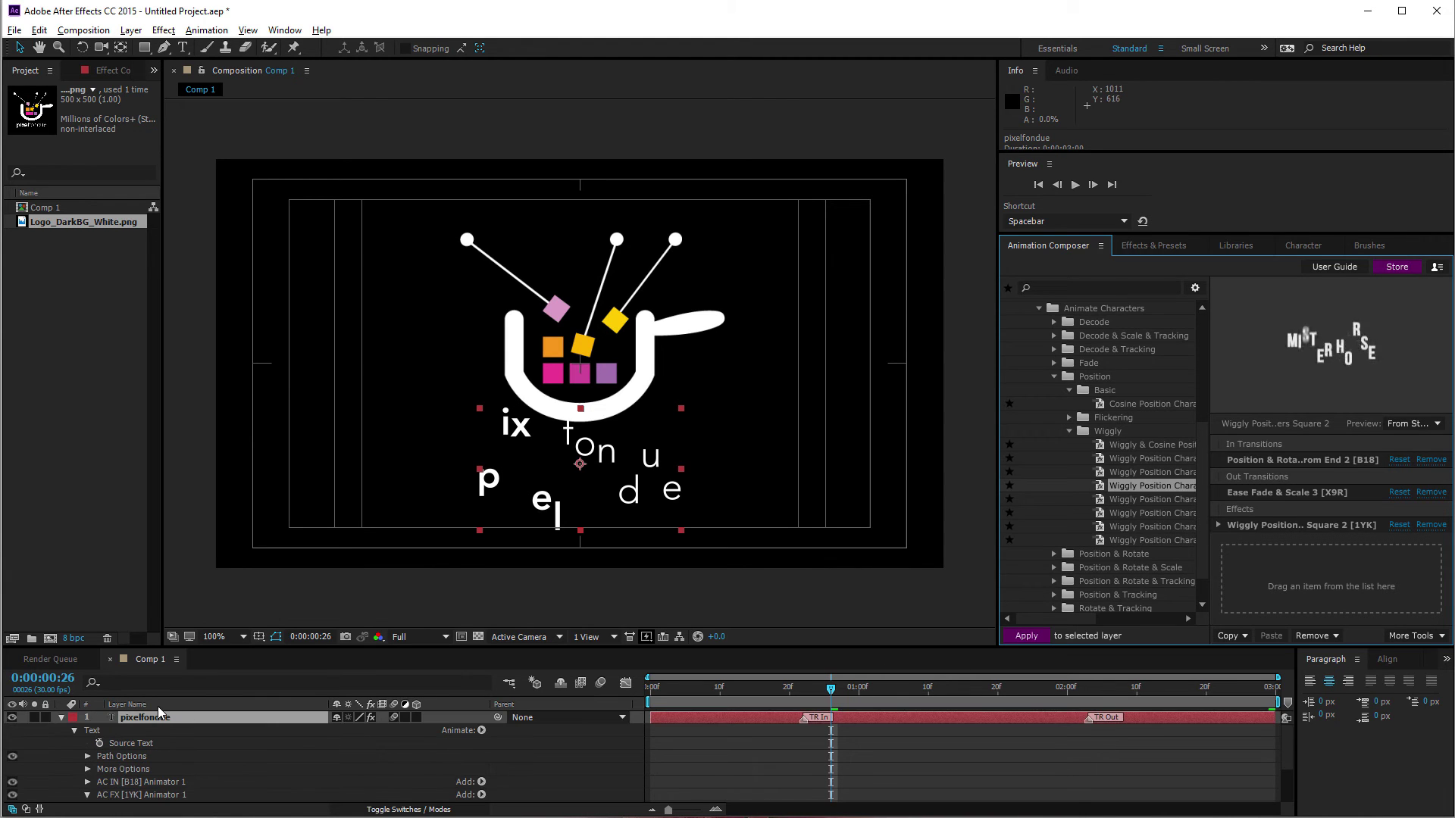
pyautogui.click(62, 718)
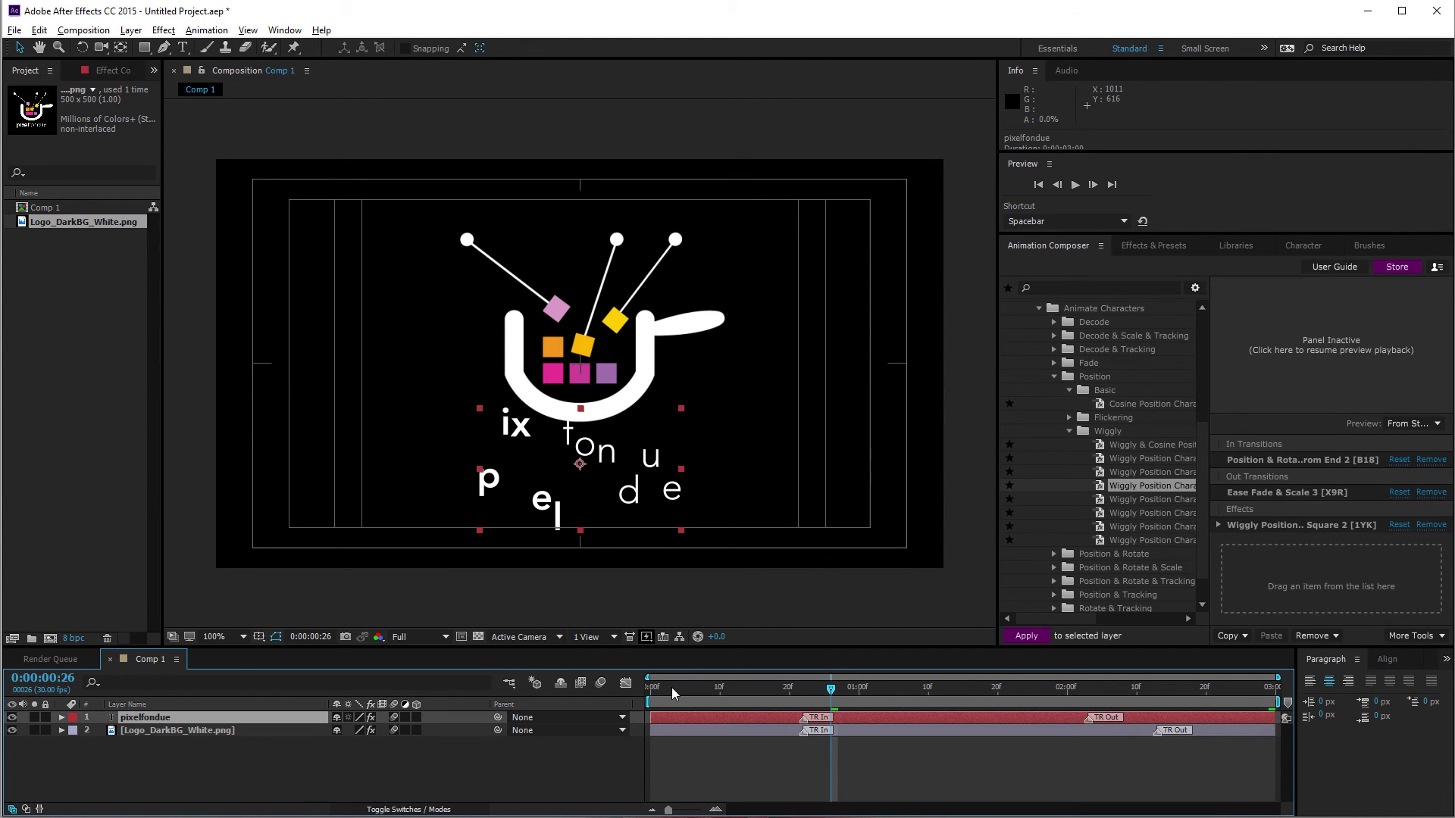
pyautogui.click(674, 688)
pyautogui.moveTo(682, 690); pyautogui.dragTo(838, 694)
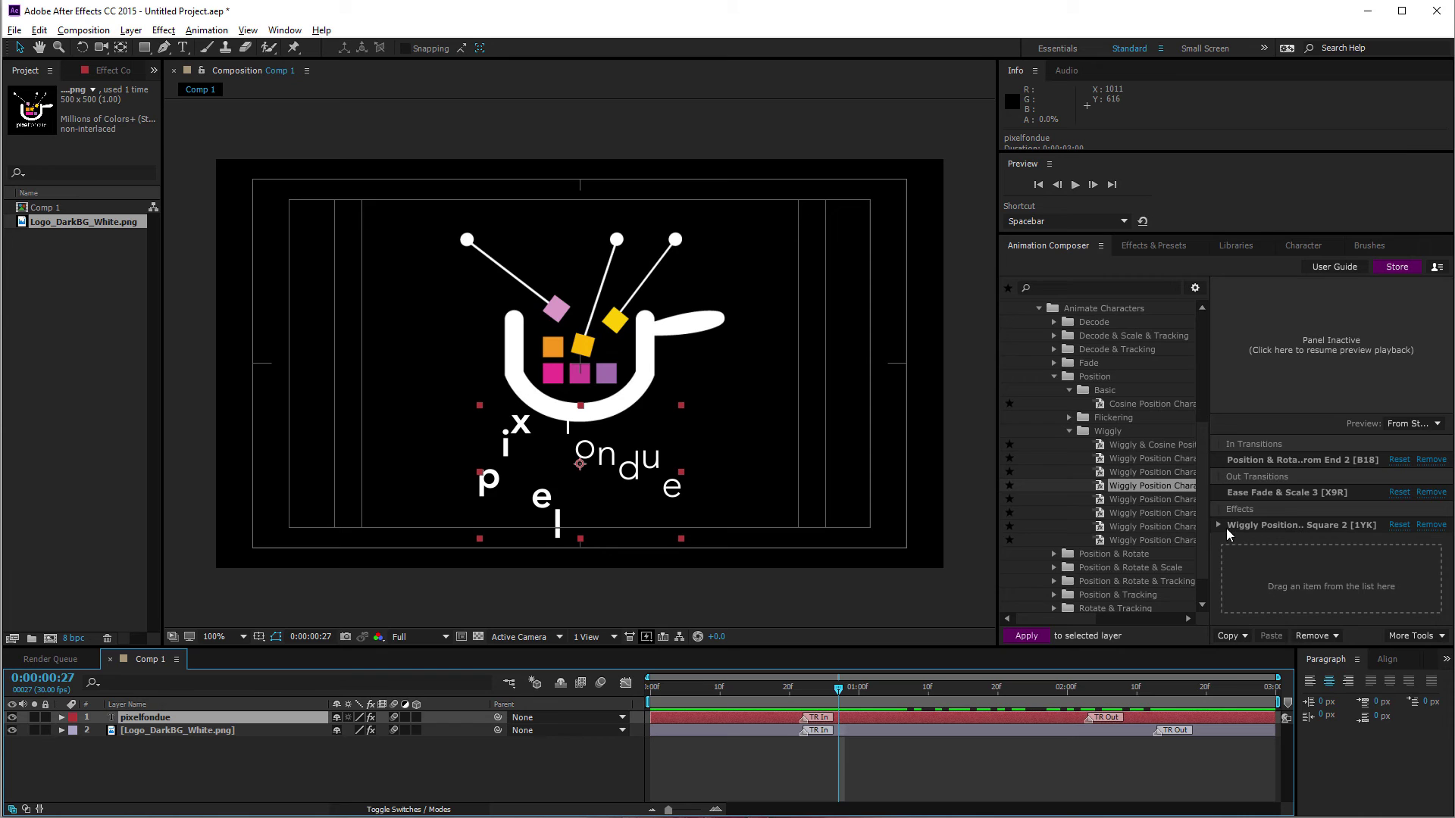
# Add a Start (in) marker to the Wiggly Position effect at 0:00:00:27 and move it to 0:00:00:23.
pyautogui.click(1218, 525)
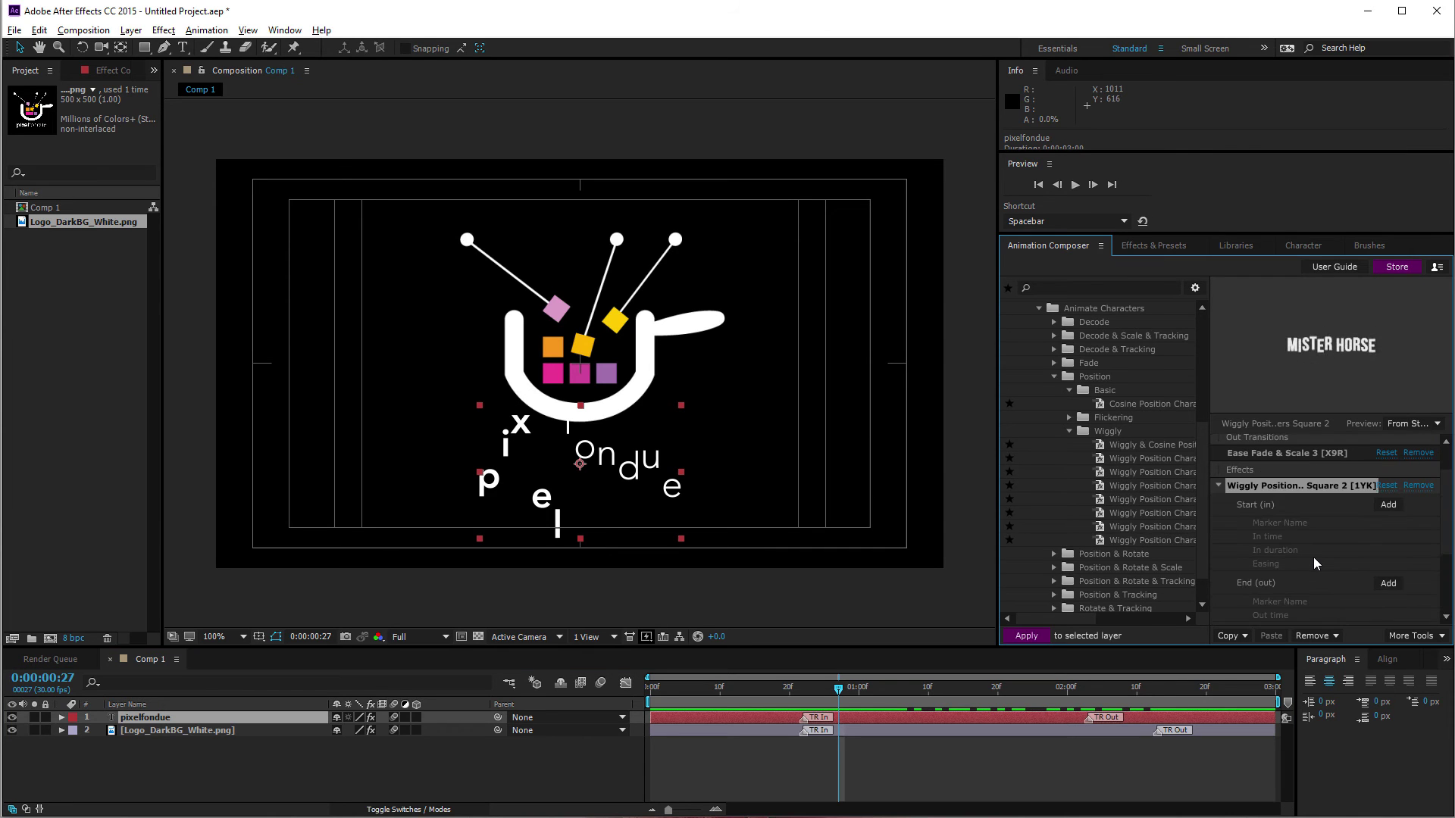
pyautogui.click(1388, 505)
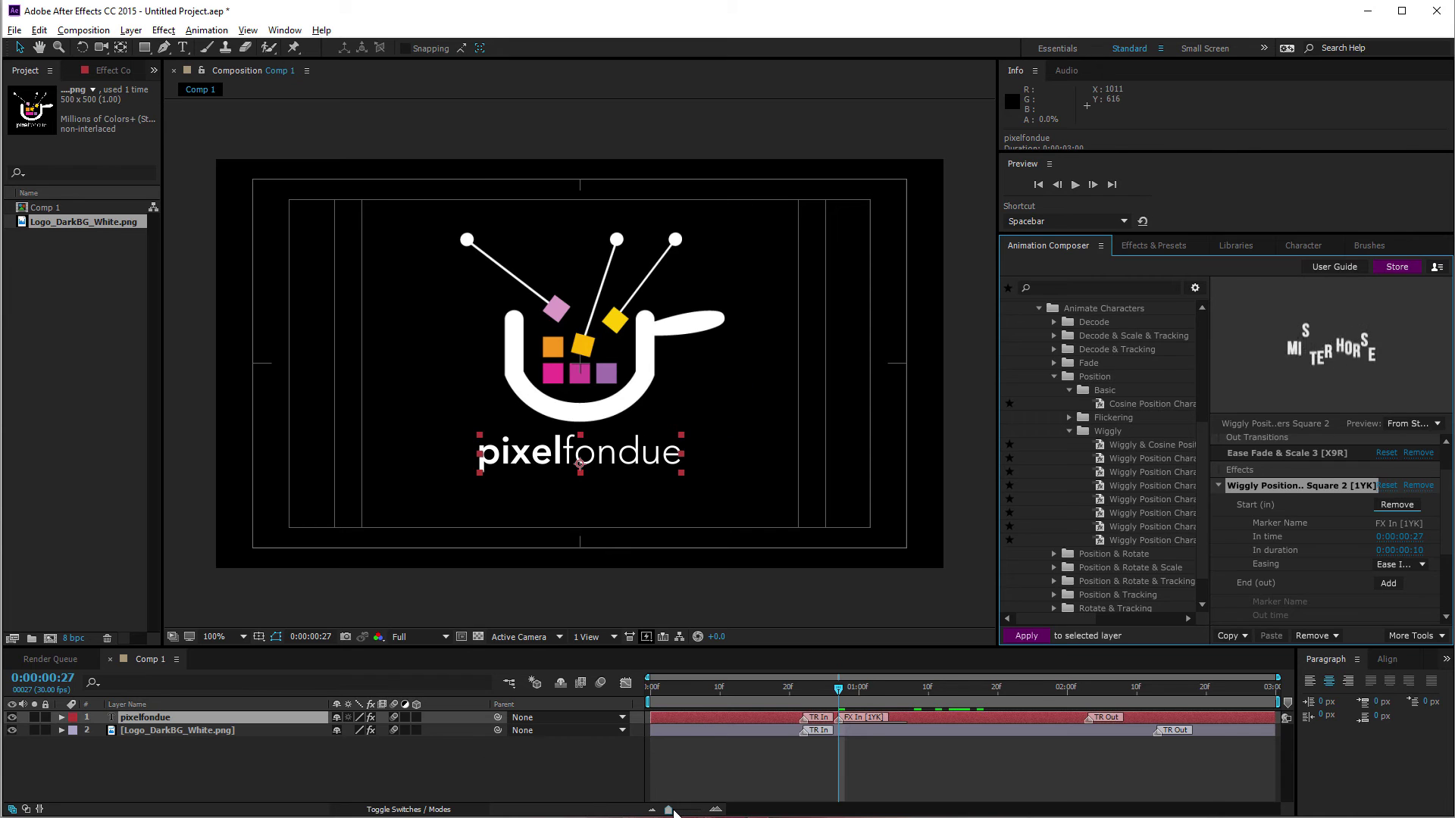
pyautogui.moveTo(669, 810); pyautogui.dragTo(702, 809)
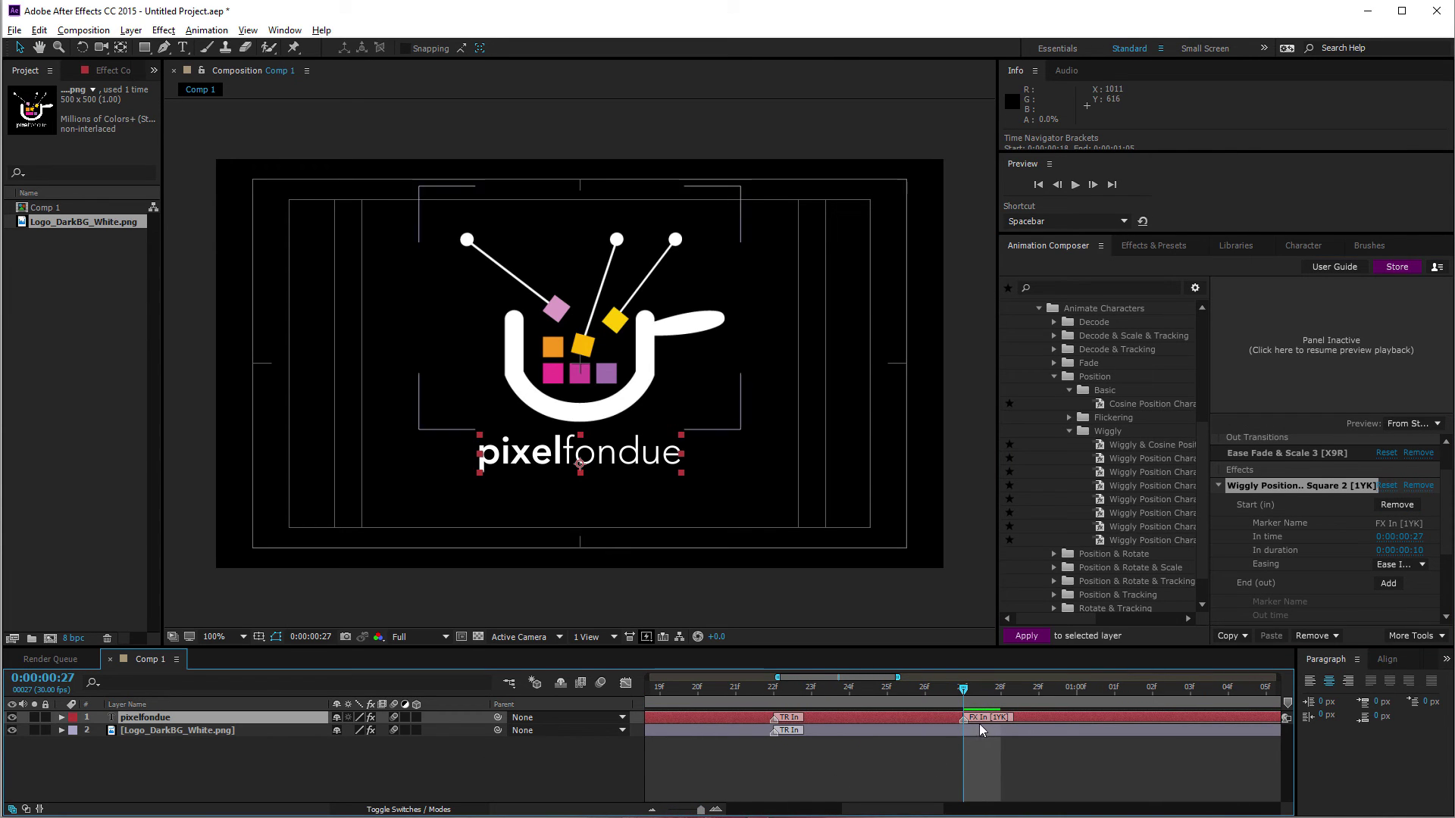
pyautogui.moveTo(964, 716)
pyautogui.mouseDown()
pyautogui.moveTo(816, 720)
pyautogui.moveTo(807, 703)
pyautogui.moveTo(1075, 689)
pyautogui.moveTo(835, 712)
pyautogui.moveTo(697, 691)
pyautogui.mouseUp()
pyautogui.click(780, 700)
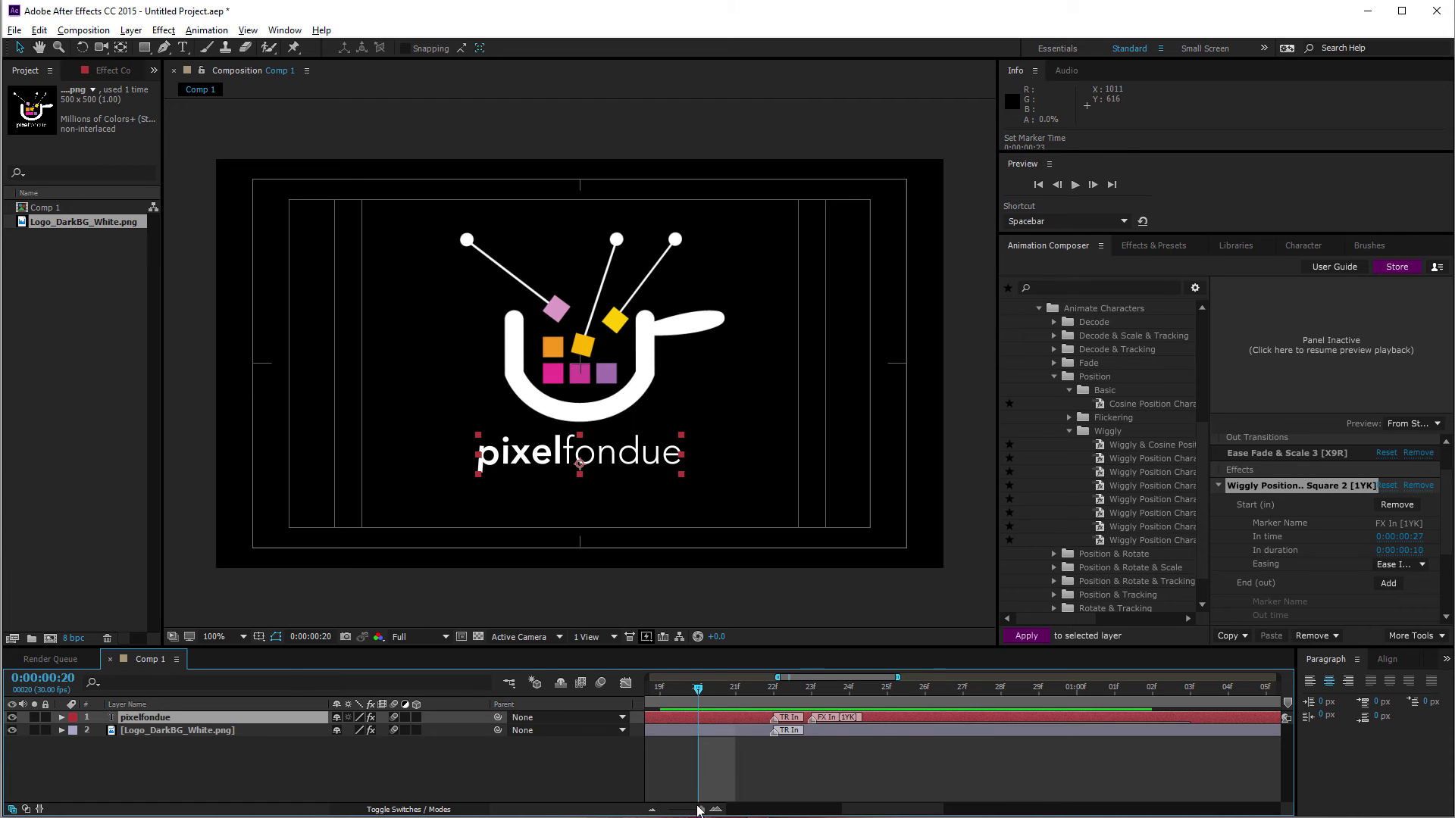
# Add an End (out) marker at 0:00:02:00 to the Wiggly Position effect and delete that effect from the pixelfondue layer.
pyautogui.moveTo(700, 809); pyautogui.dragTo(645, 812)
pyautogui.moveTo(685, 685); pyautogui.dragTo(1066, 715)
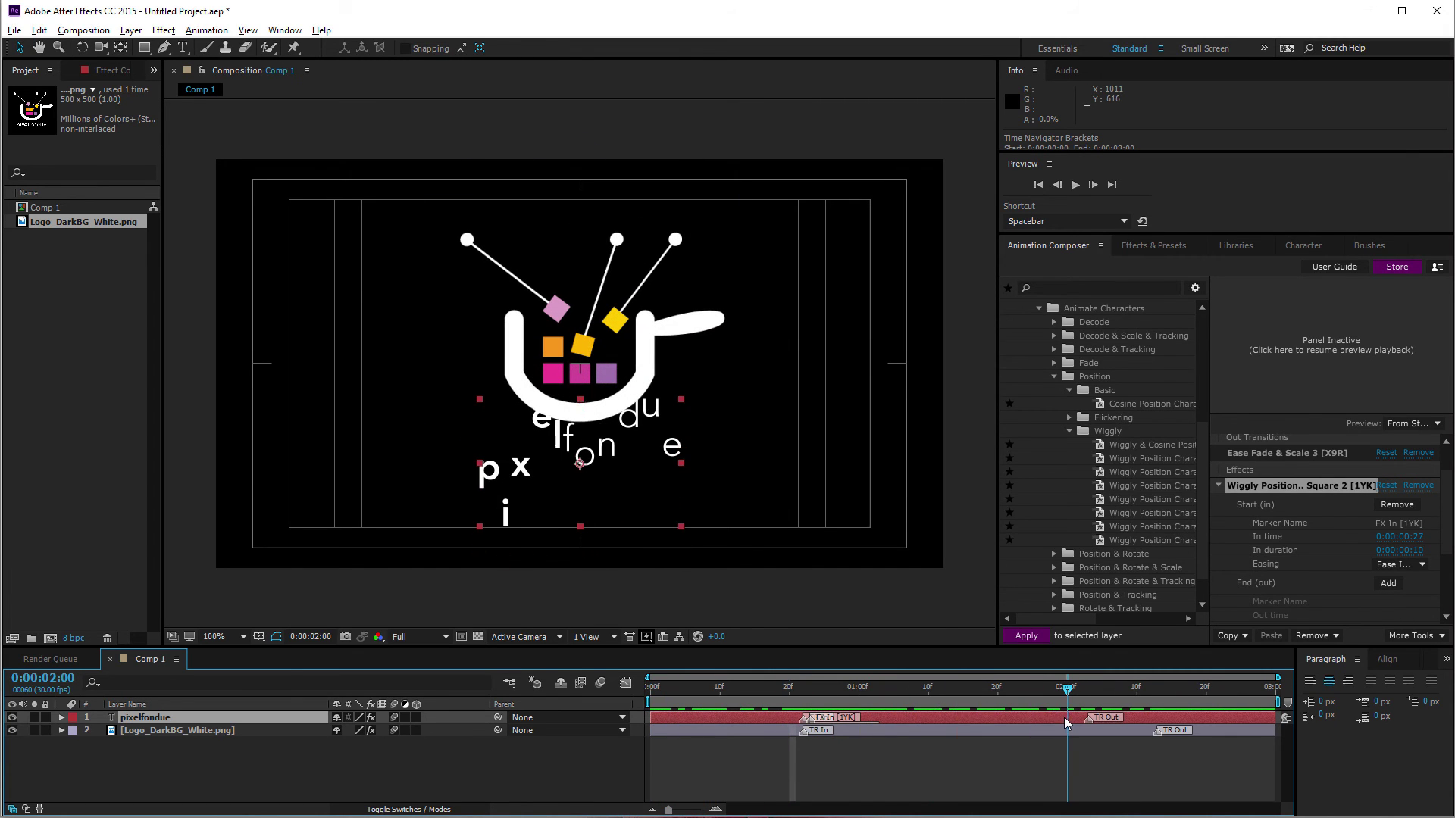
pyautogui.click(1392, 584)
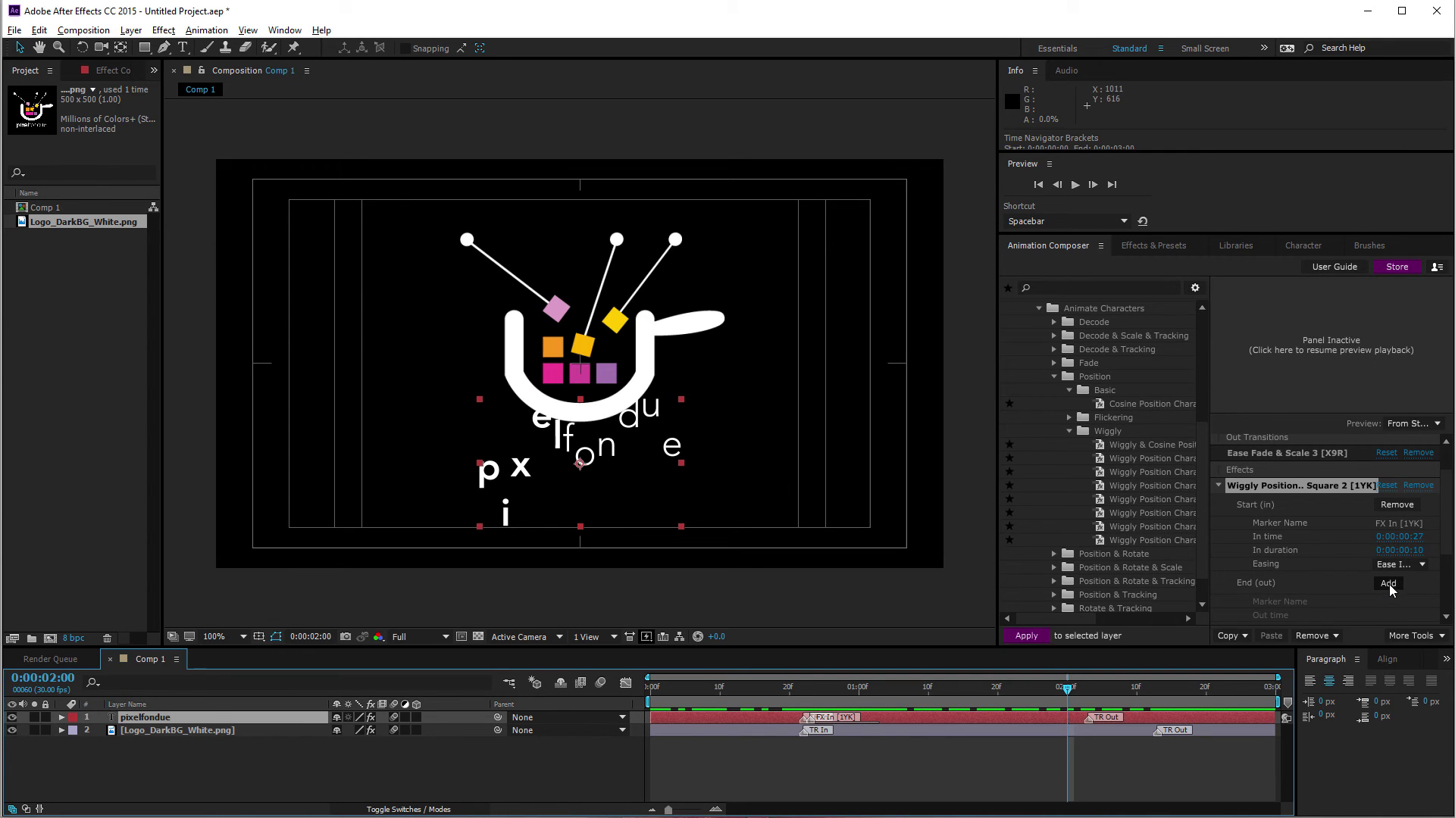
pyautogui.moveTo(1076, 694); pyautogui.dragTo(968, 702)
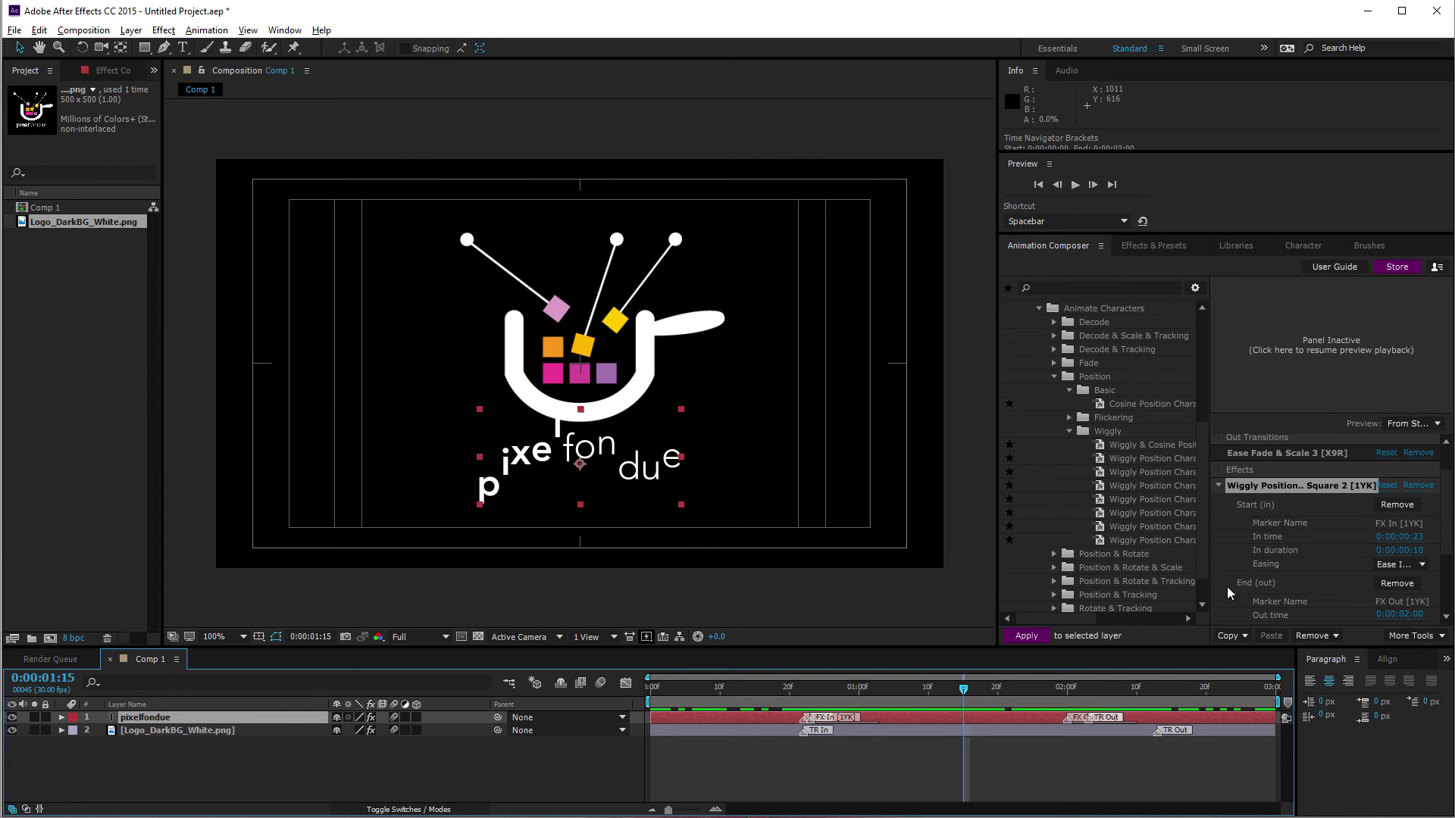
pyautogui.click(1216, 486)
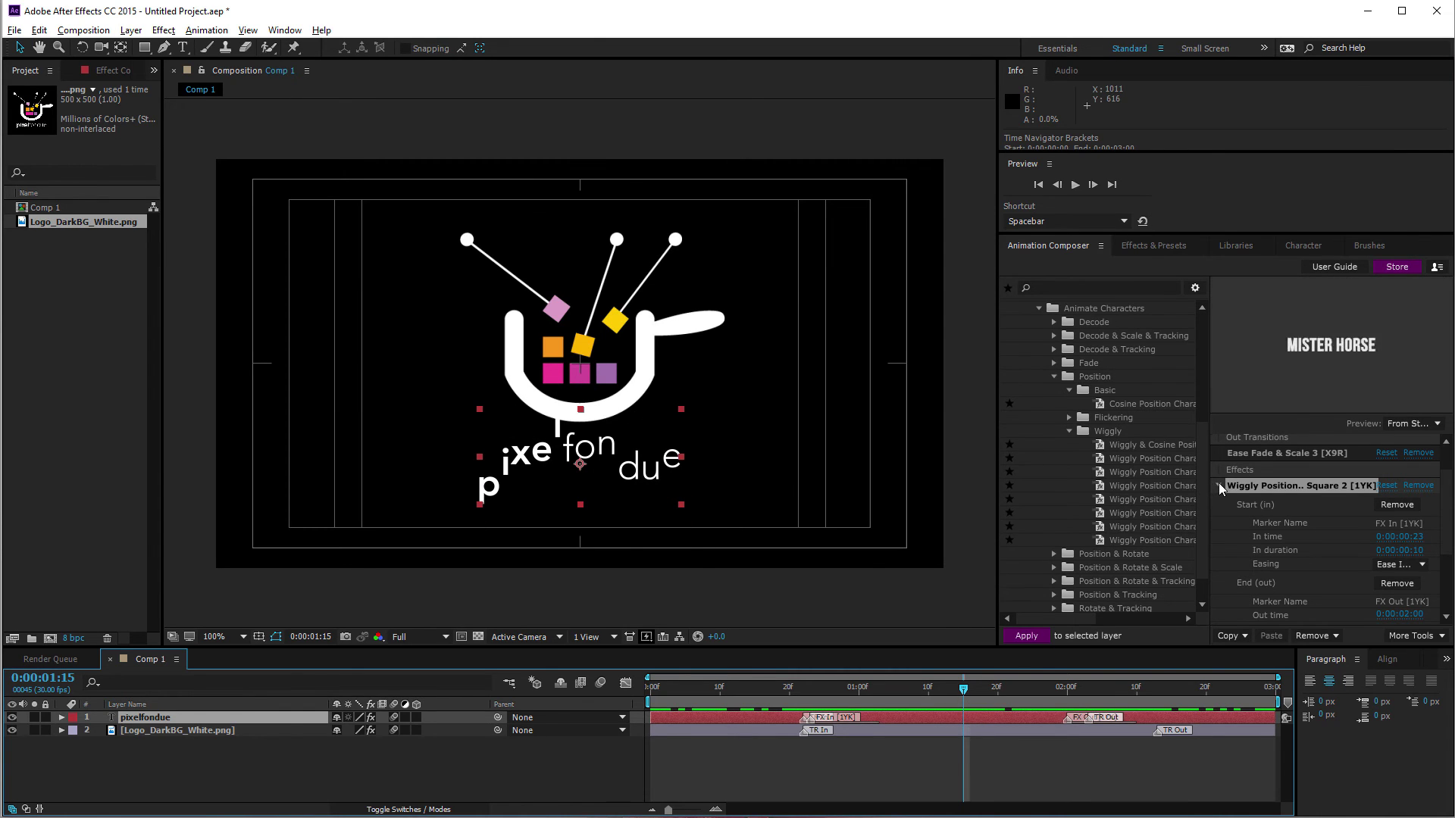
pyautogui.press('Delete')
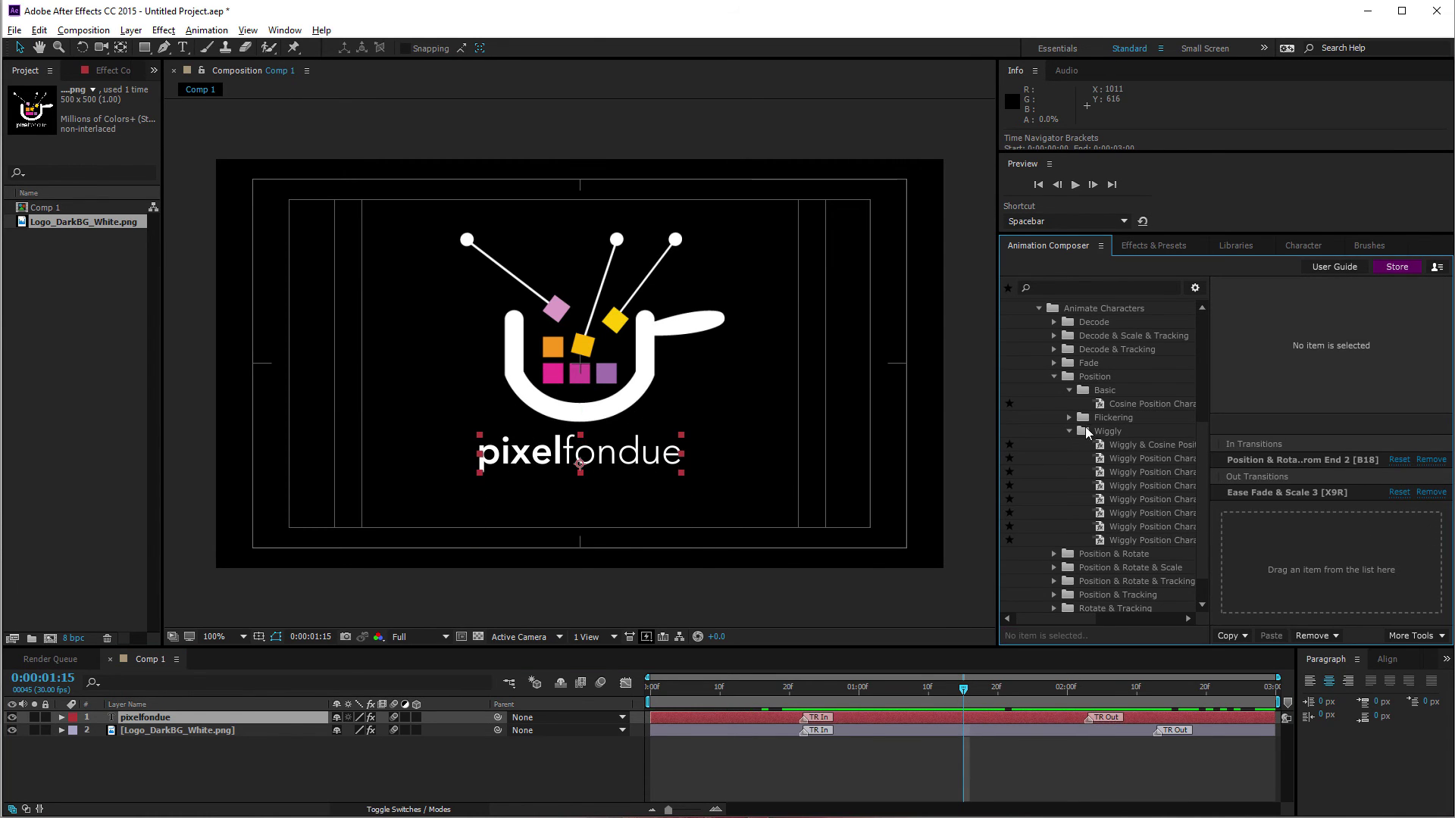
# Preview the Decode & Tracking character effects and apply Wiggly Decode & Tracking Characters 1 to the pixelfondue layer.
pyautogui.scroll(1, 1099, 424)
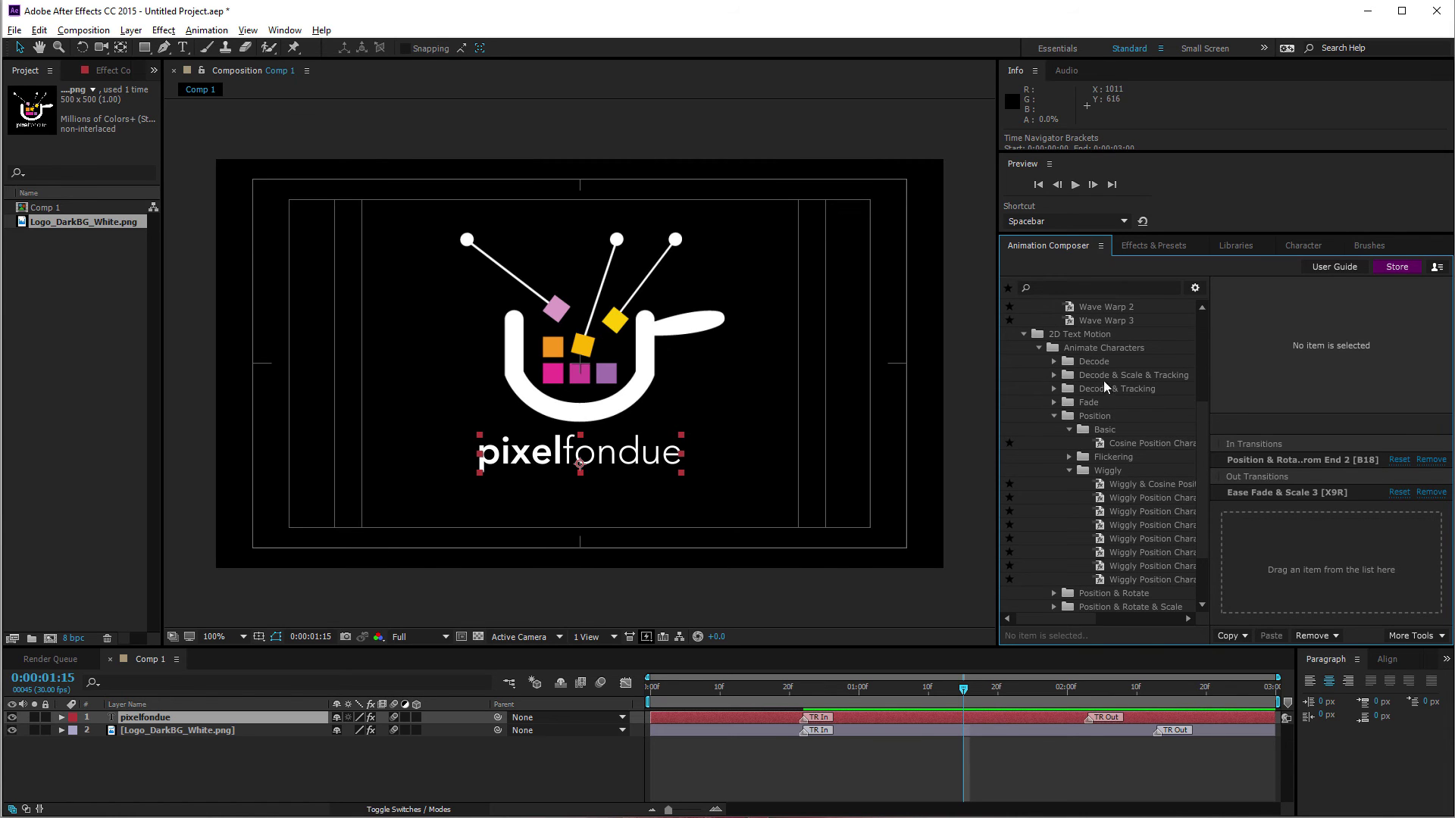
pyautogui.click(1053, 388)
pyautogui.click(1129, 402)
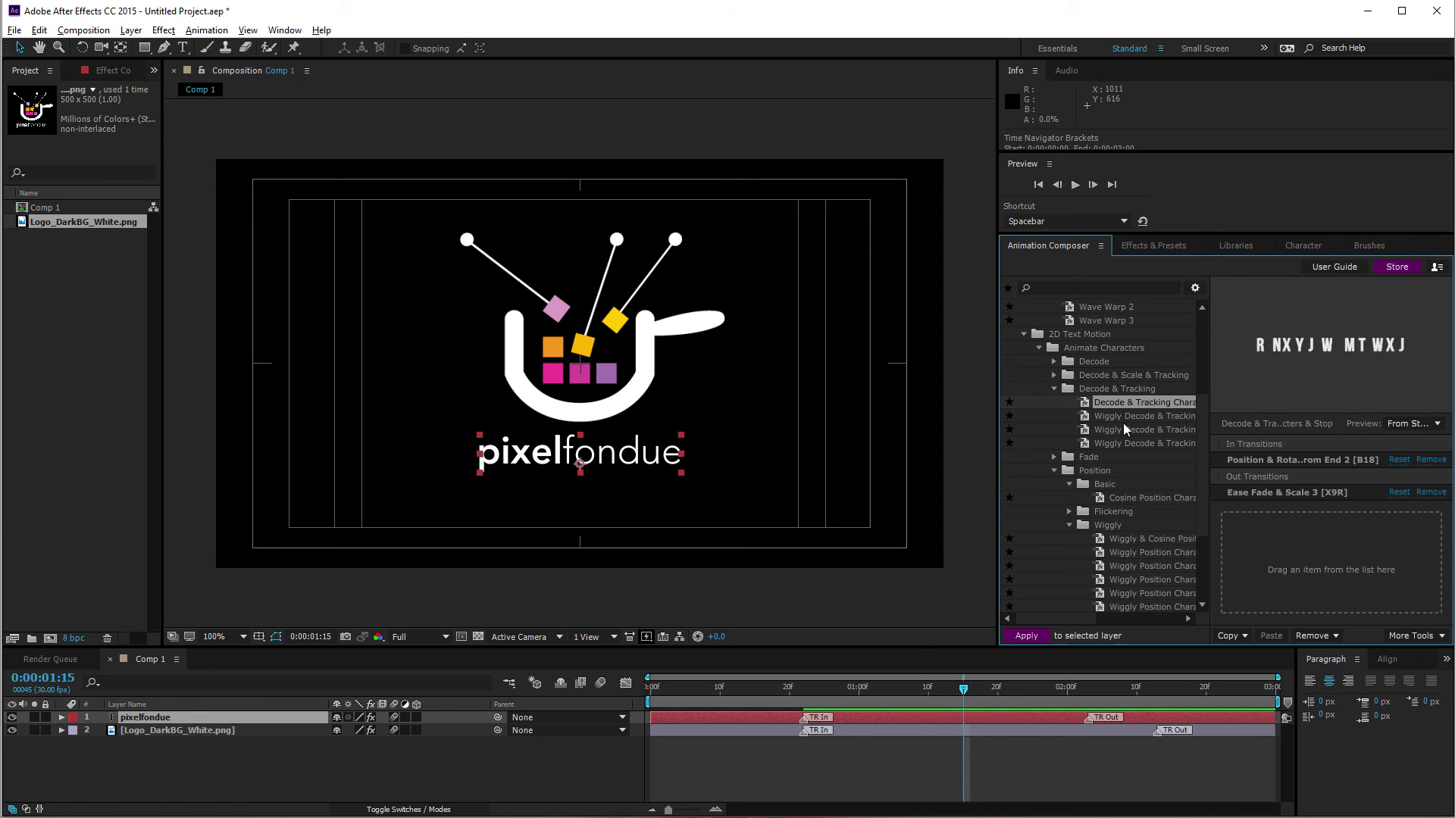
pyautogui.click(1125, 416)
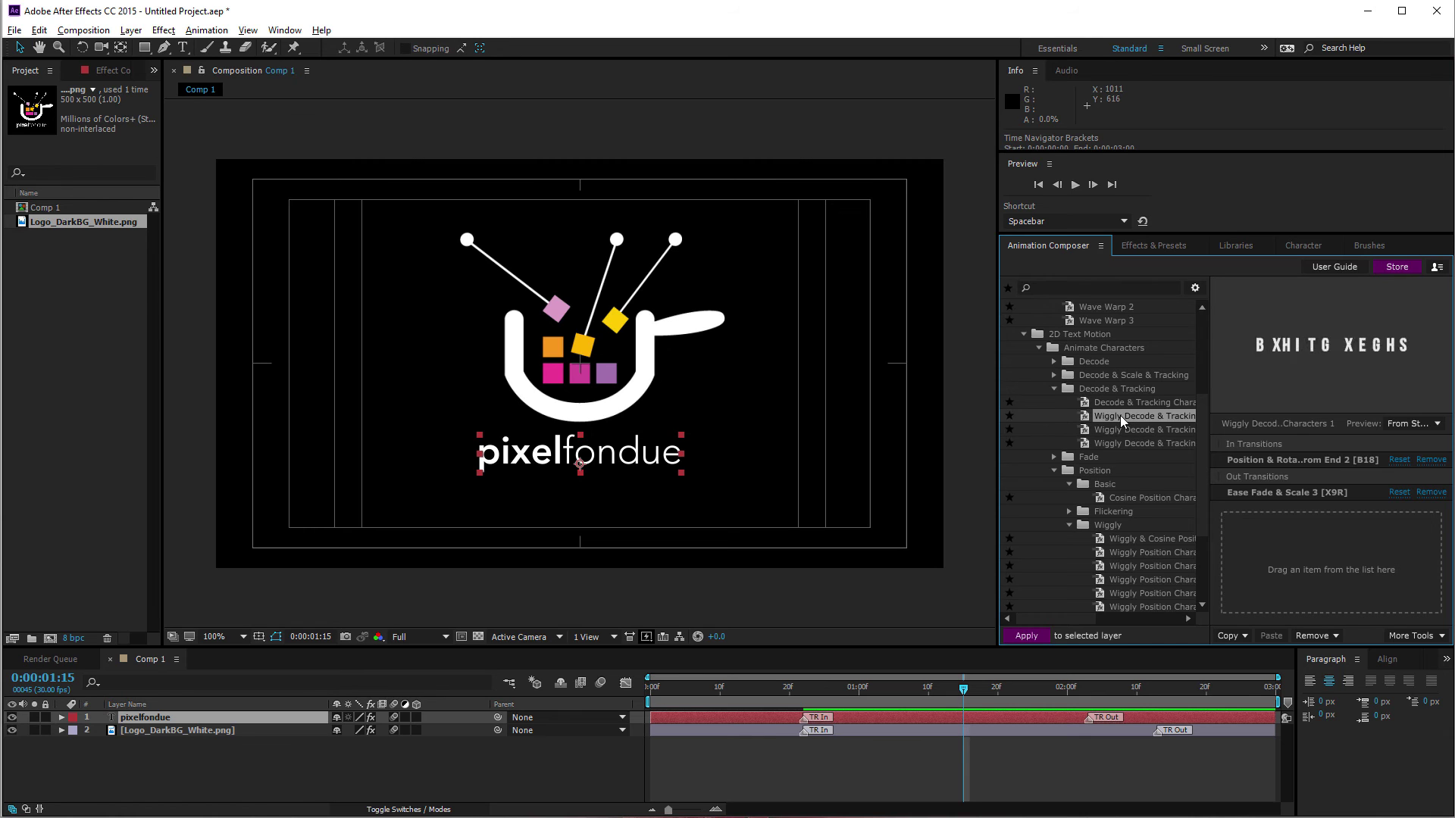
pyautogui.moveTo(1119, 415); pyautogui.dragTo(1299, 544)
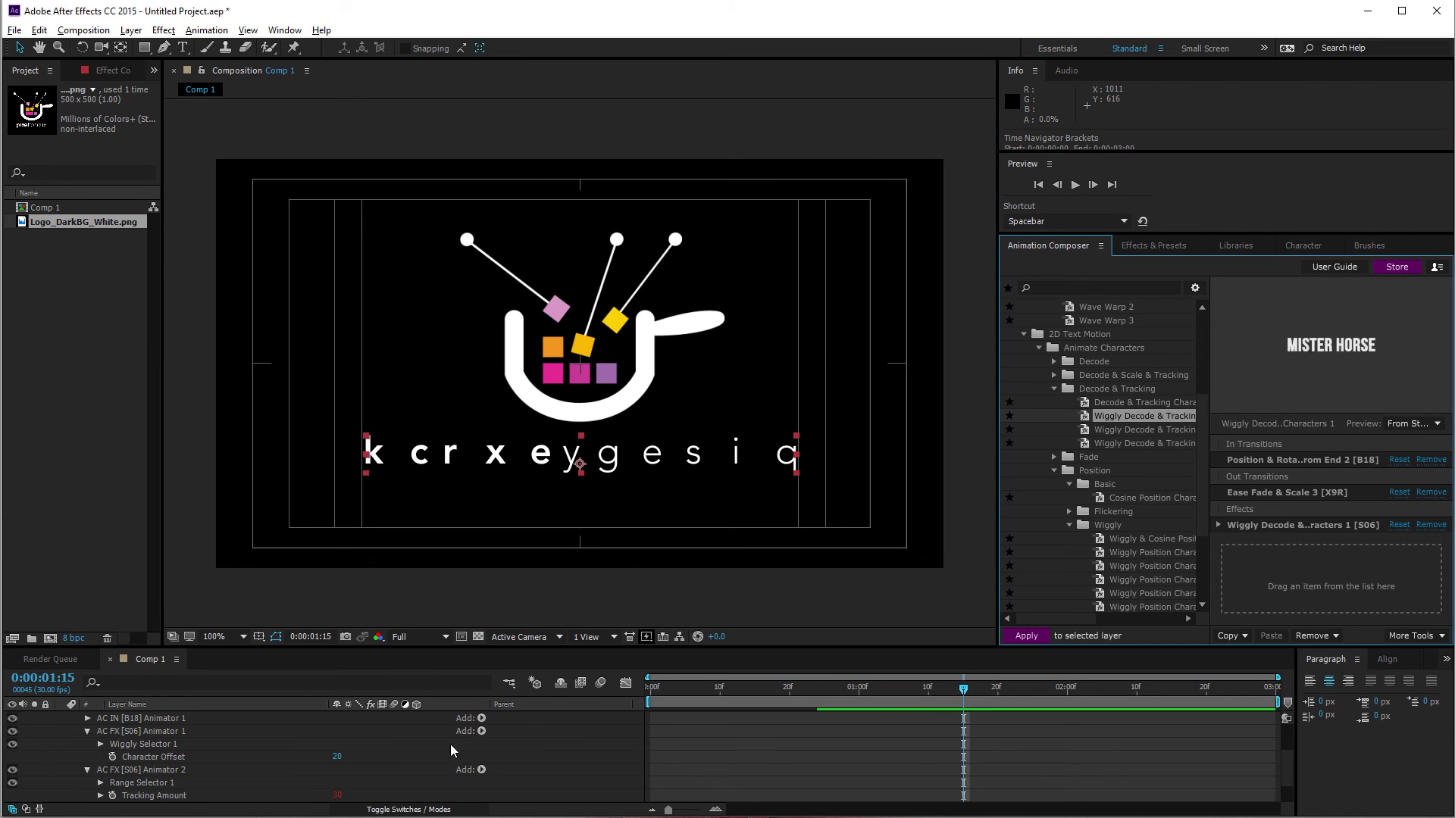
# Give the Wiggly Decode & Tracking effect a Start (in) marker at 0:00:00:25 and an End (out) marker at 0:00:02:02.
pyautogui.click(293, 739)
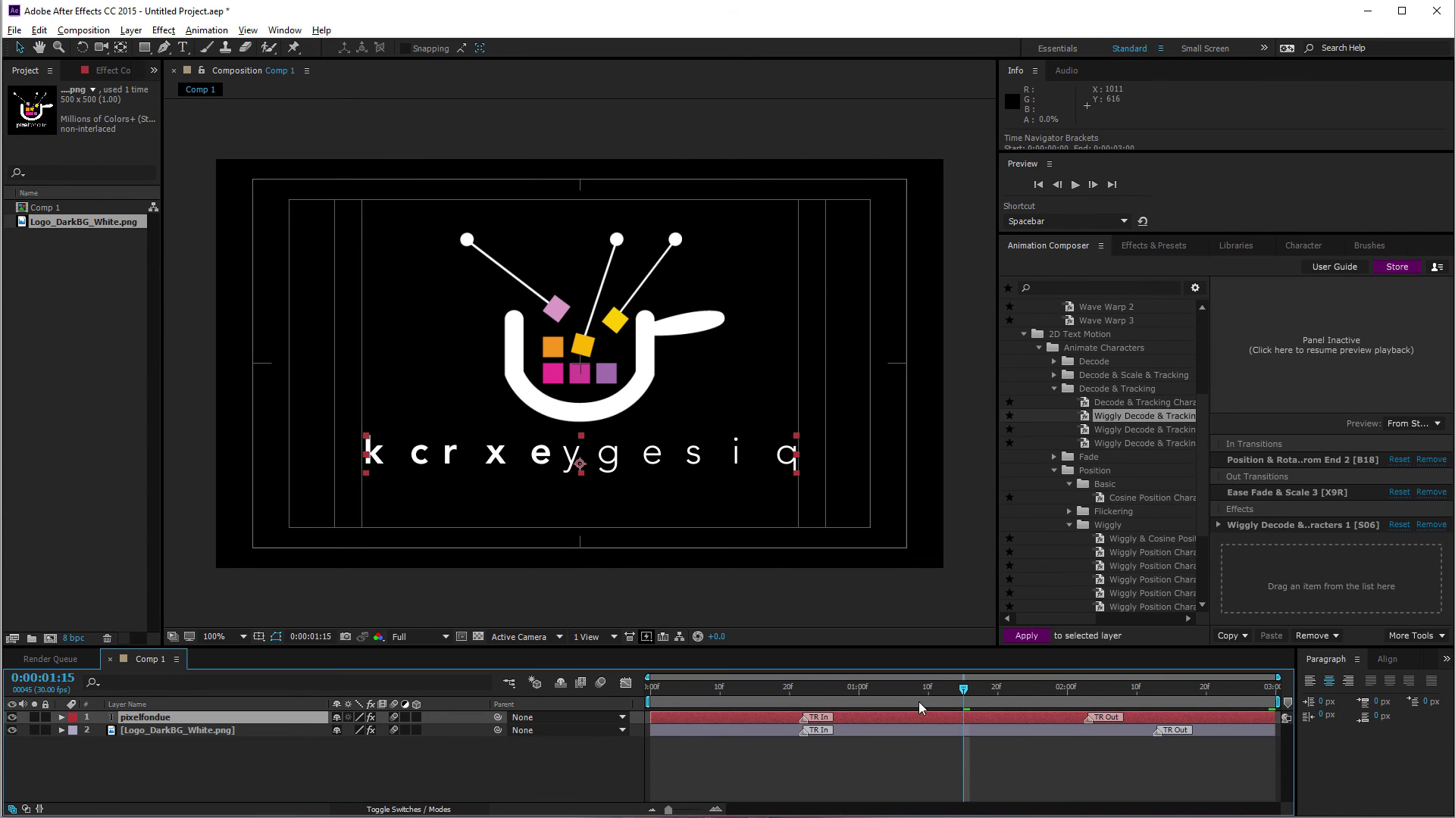
pyautogui.moveTo(898, 688); pyautogui.dragTo(826, 685)
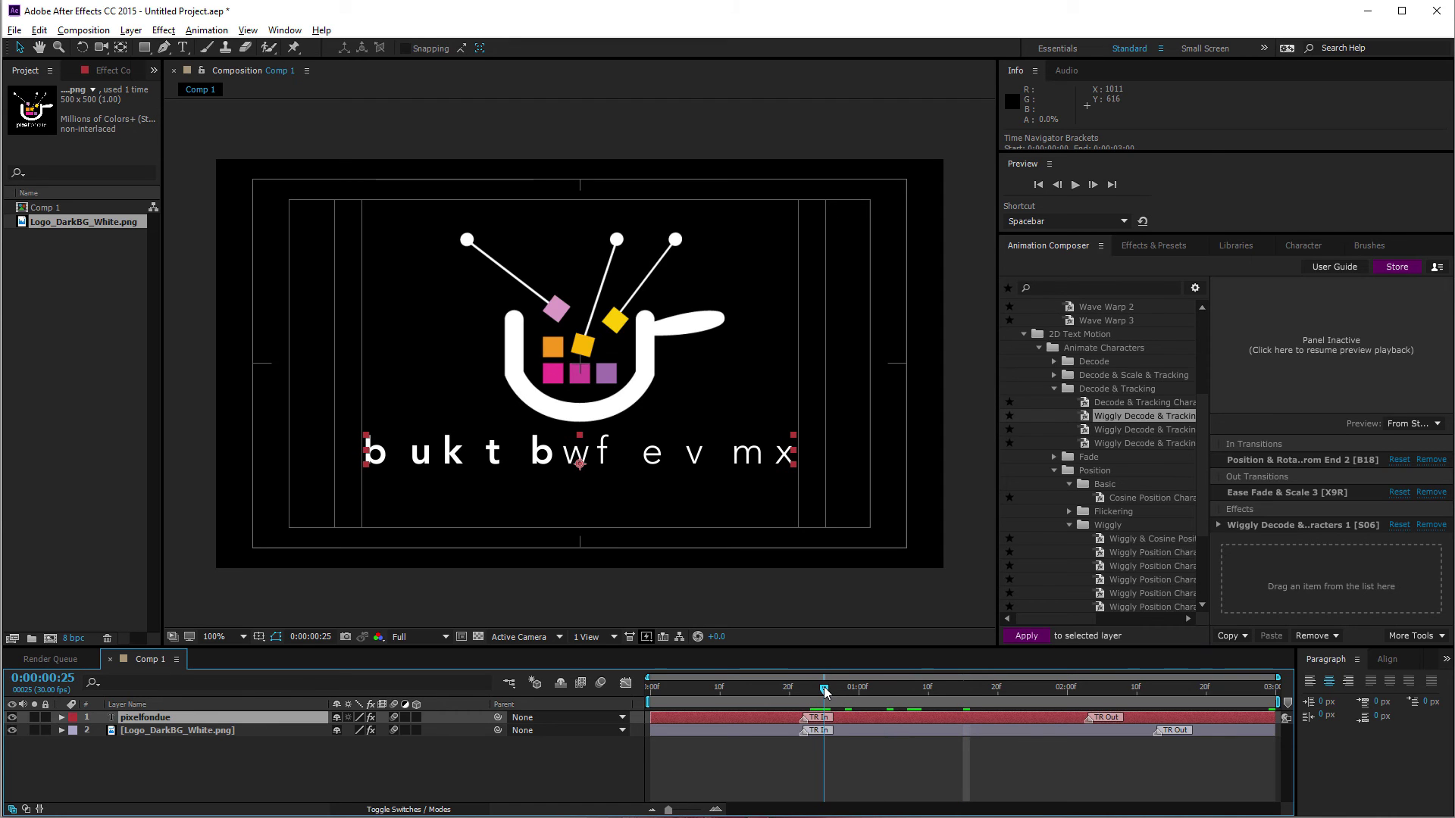
pyautogui.click(1219, 525)
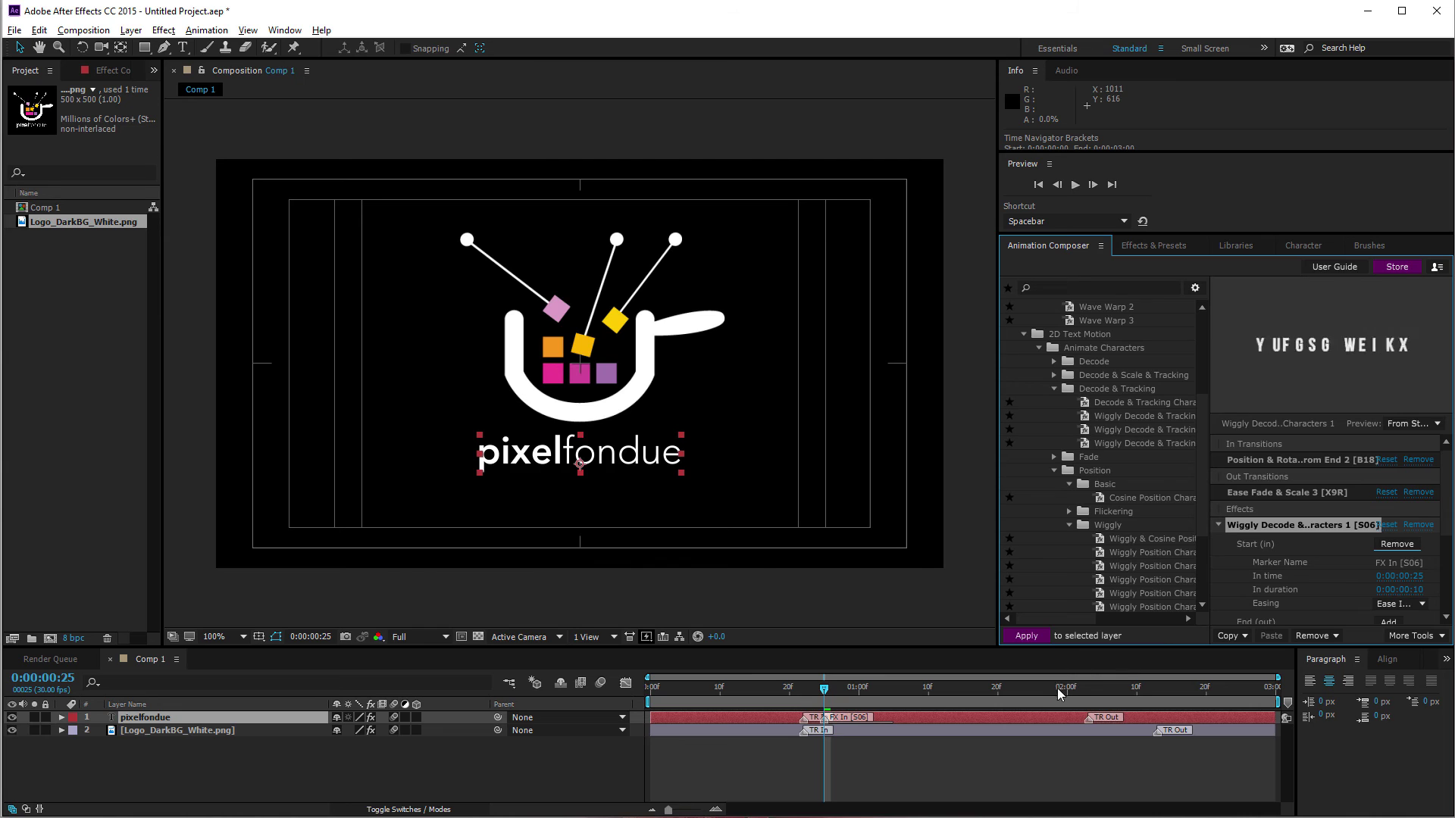
pyautogui.moveTo(1057, 688); pyautogui.dragTo(1081, 688)
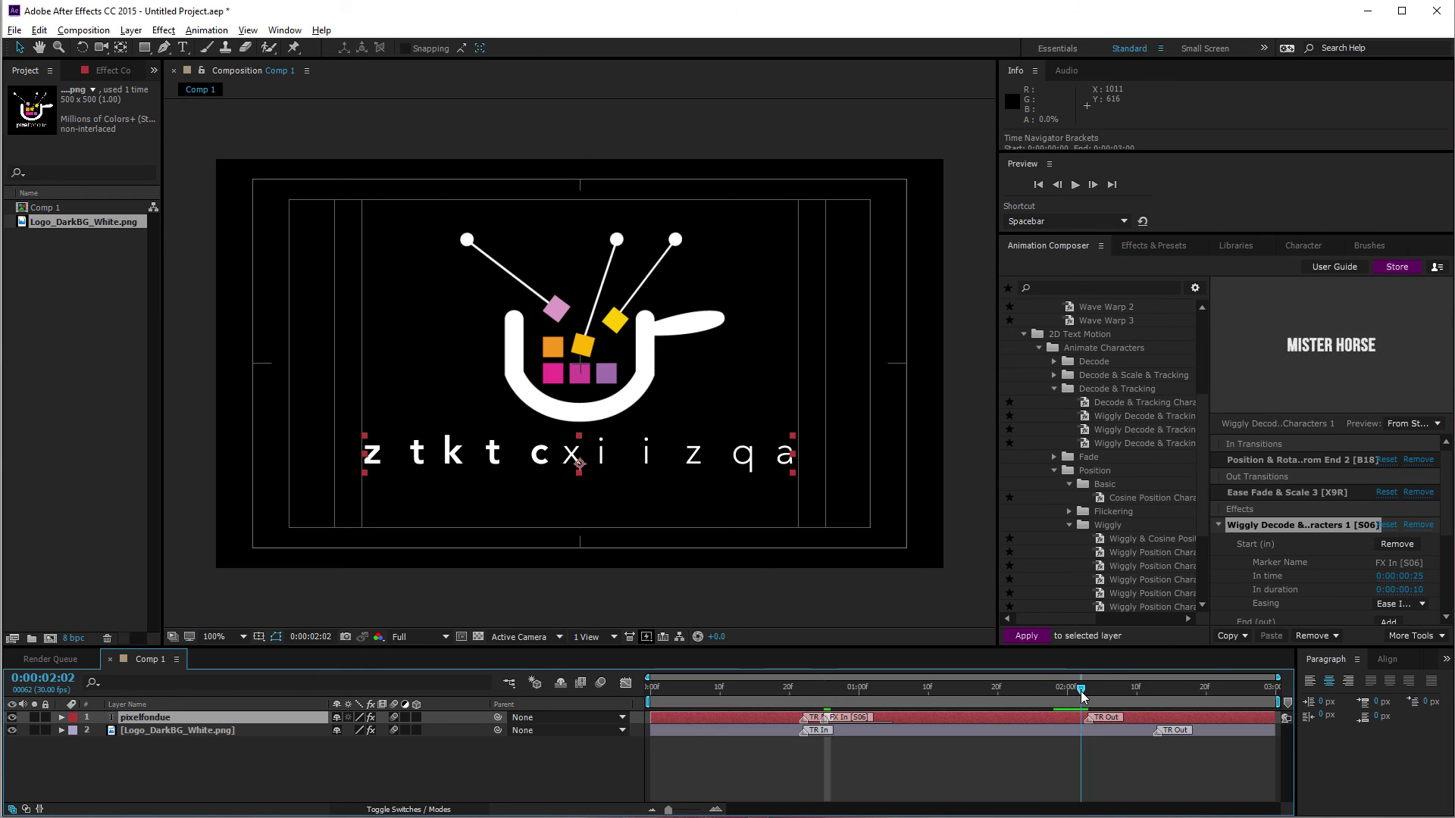
pyautogui.scroll(-2, 1383, 558)
pyautogui.click(1386, 544)
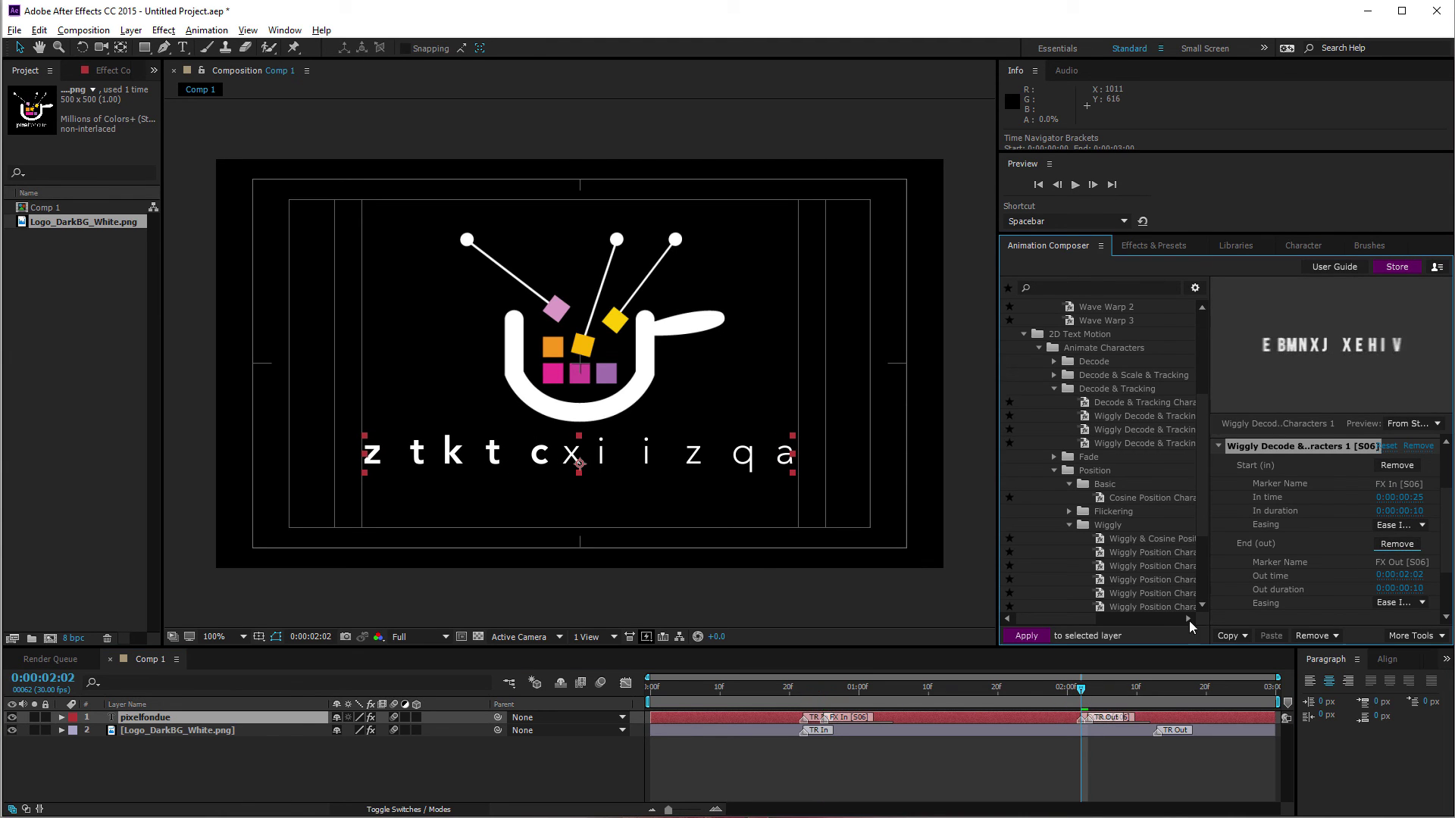
# Play back the end of the composition to check the decode effect, and return to 0:00:00:22 with no layer selected.
pyautogui.click(1053, 692)
pyautogui.press('space')
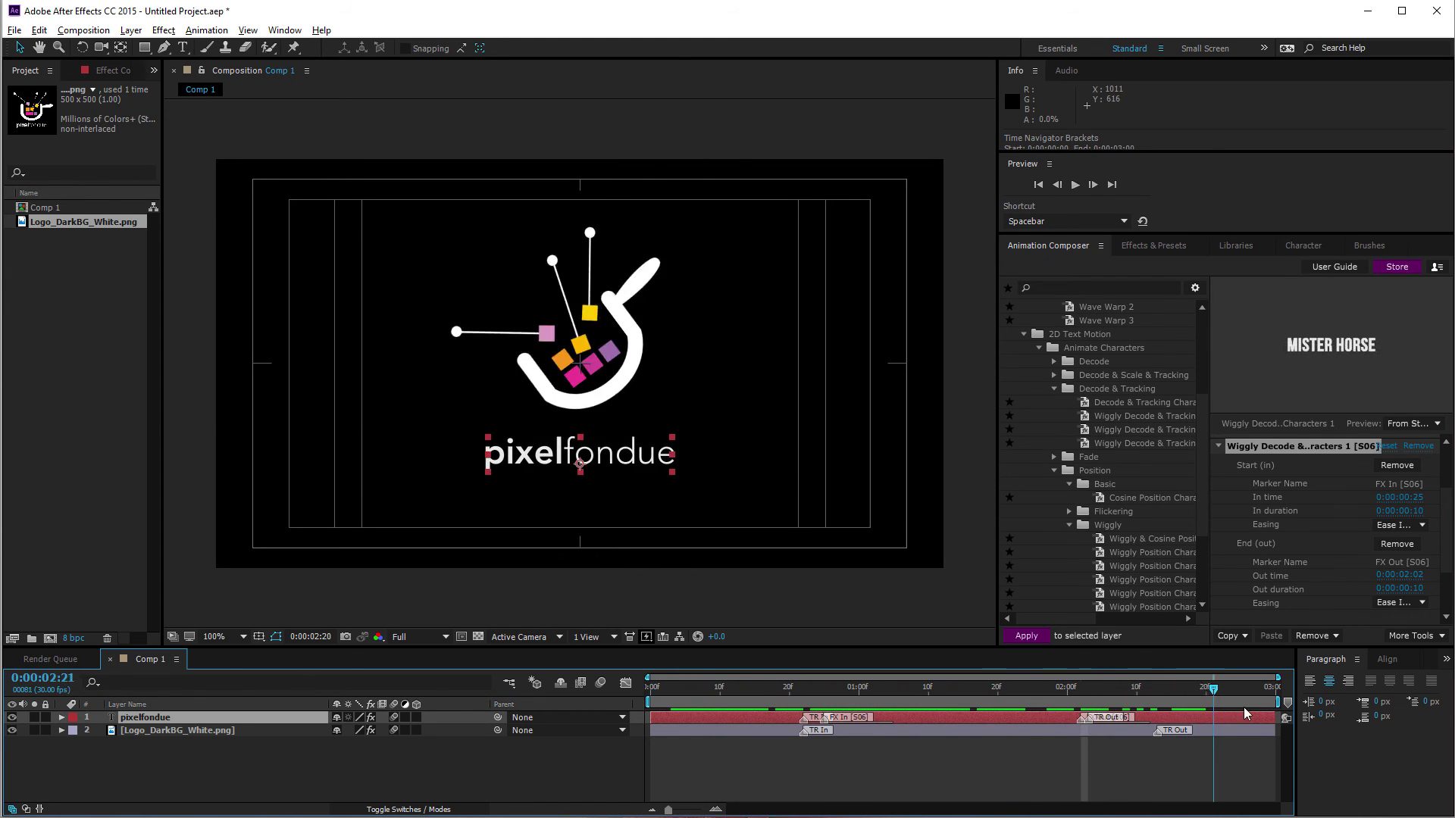
pyautogui.click(803, 686)
pyautogui.click(929, 747)
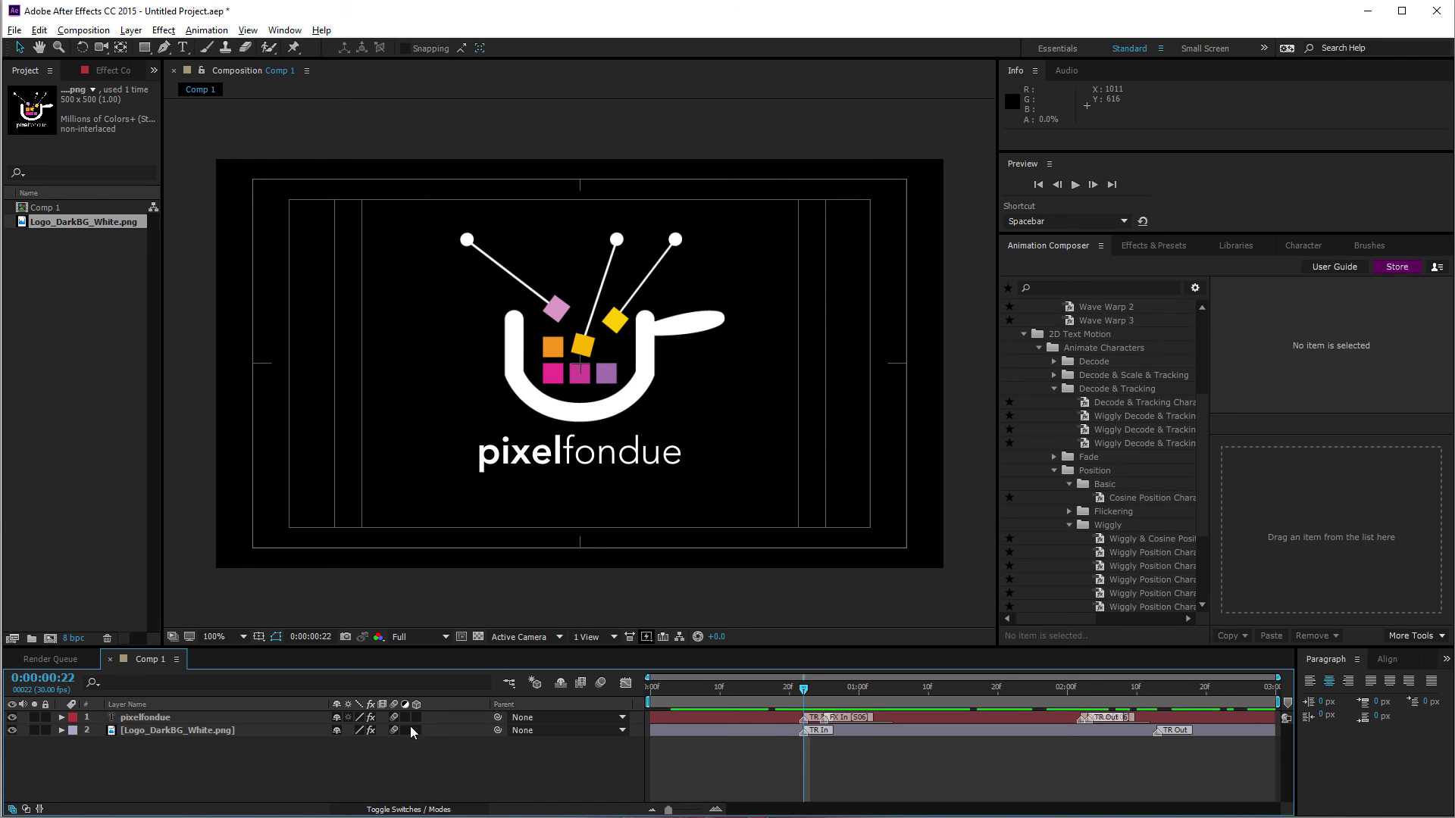
# Select the logo layer and preview 2D Layer Transformations effects, including Wave Warp 3, Gaussian Blur & Wave Warp 1 and Cosine Position & Scale 2.
pyautogui.click(162, 734)
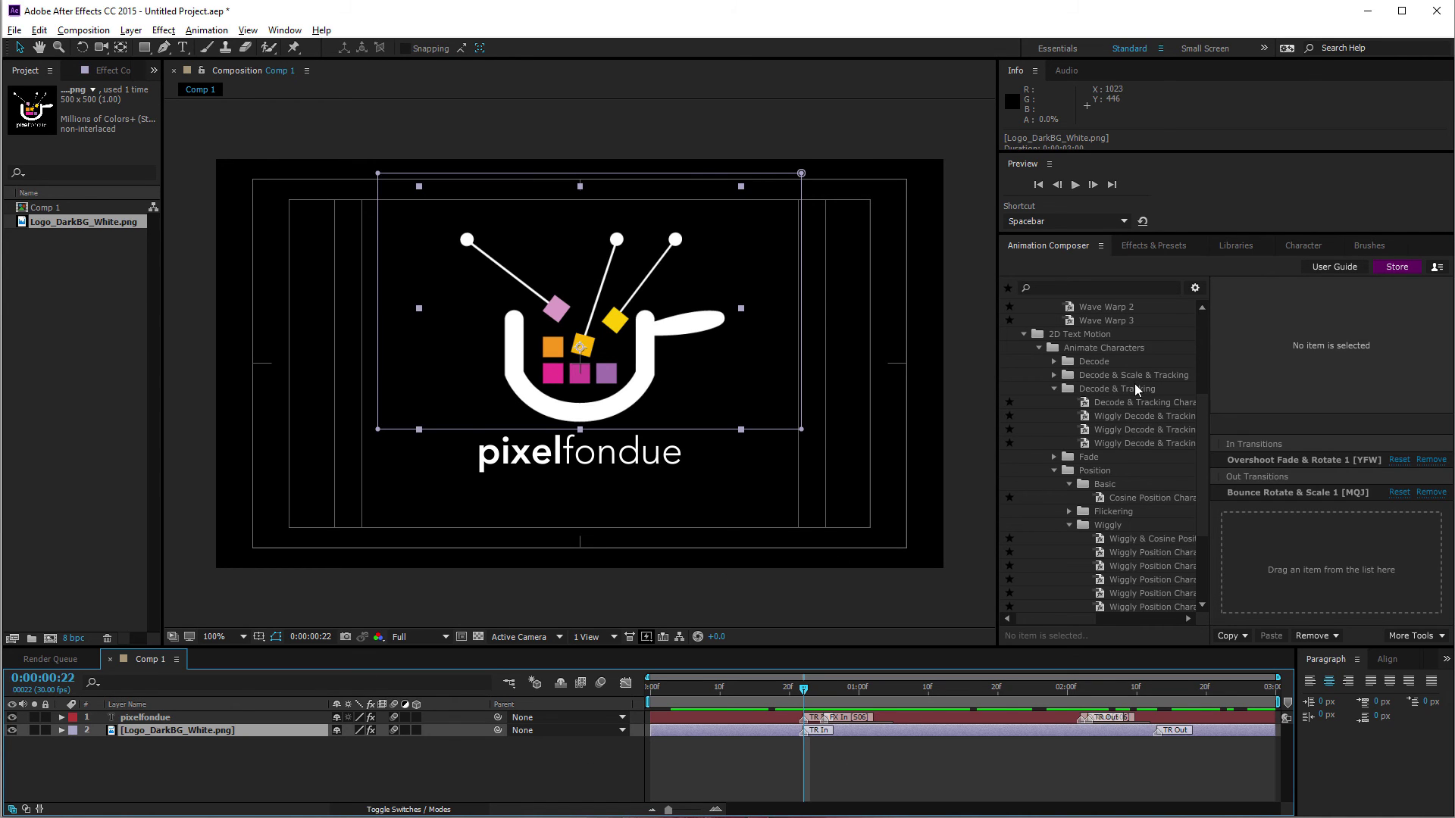
pyautogui.scroll(4, 1117, 379)
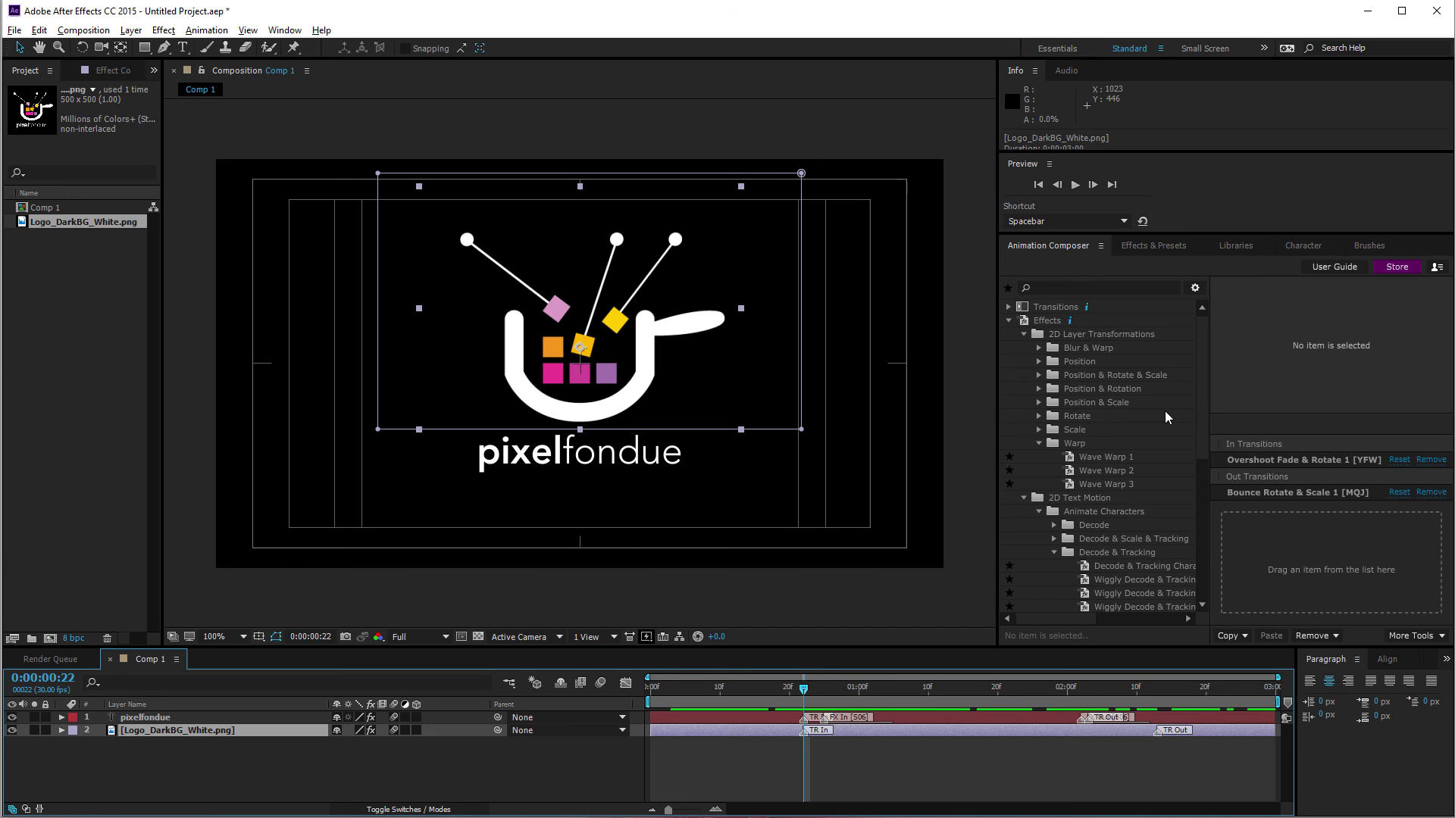
pyautogui.click(1100, 485)
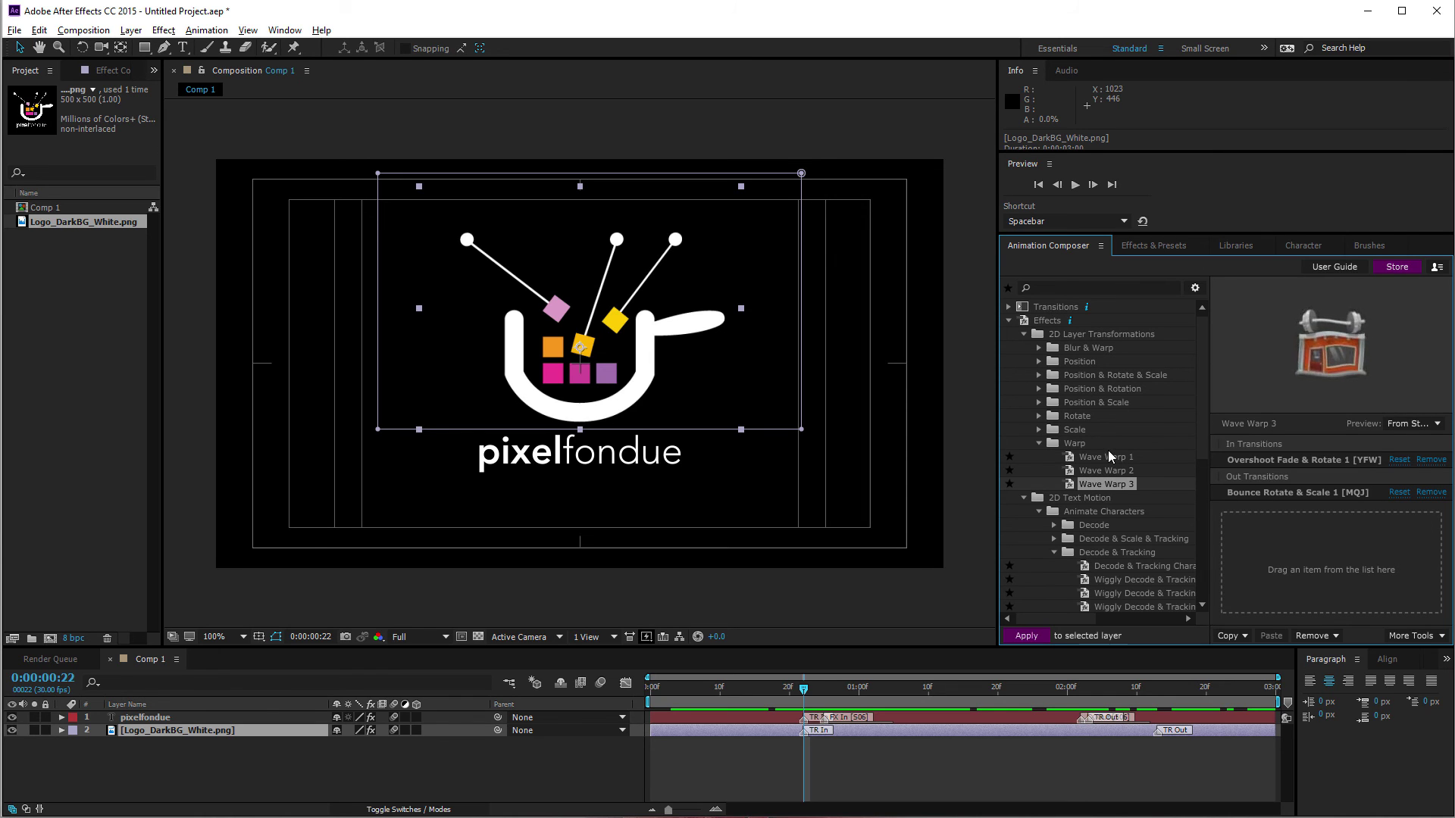
pyautogui.click(1039, 347)
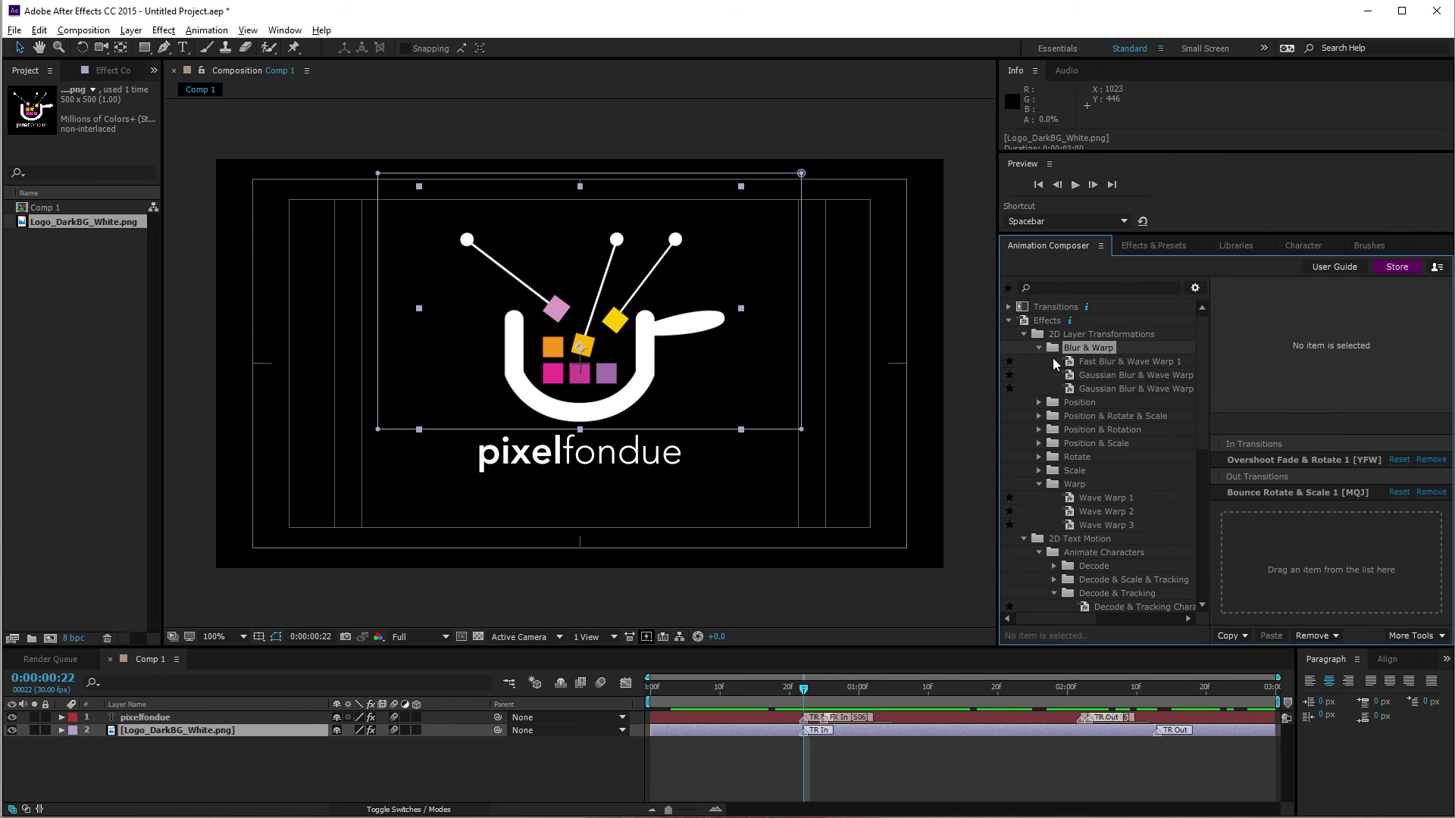
pyautogui.click(1094, 374)
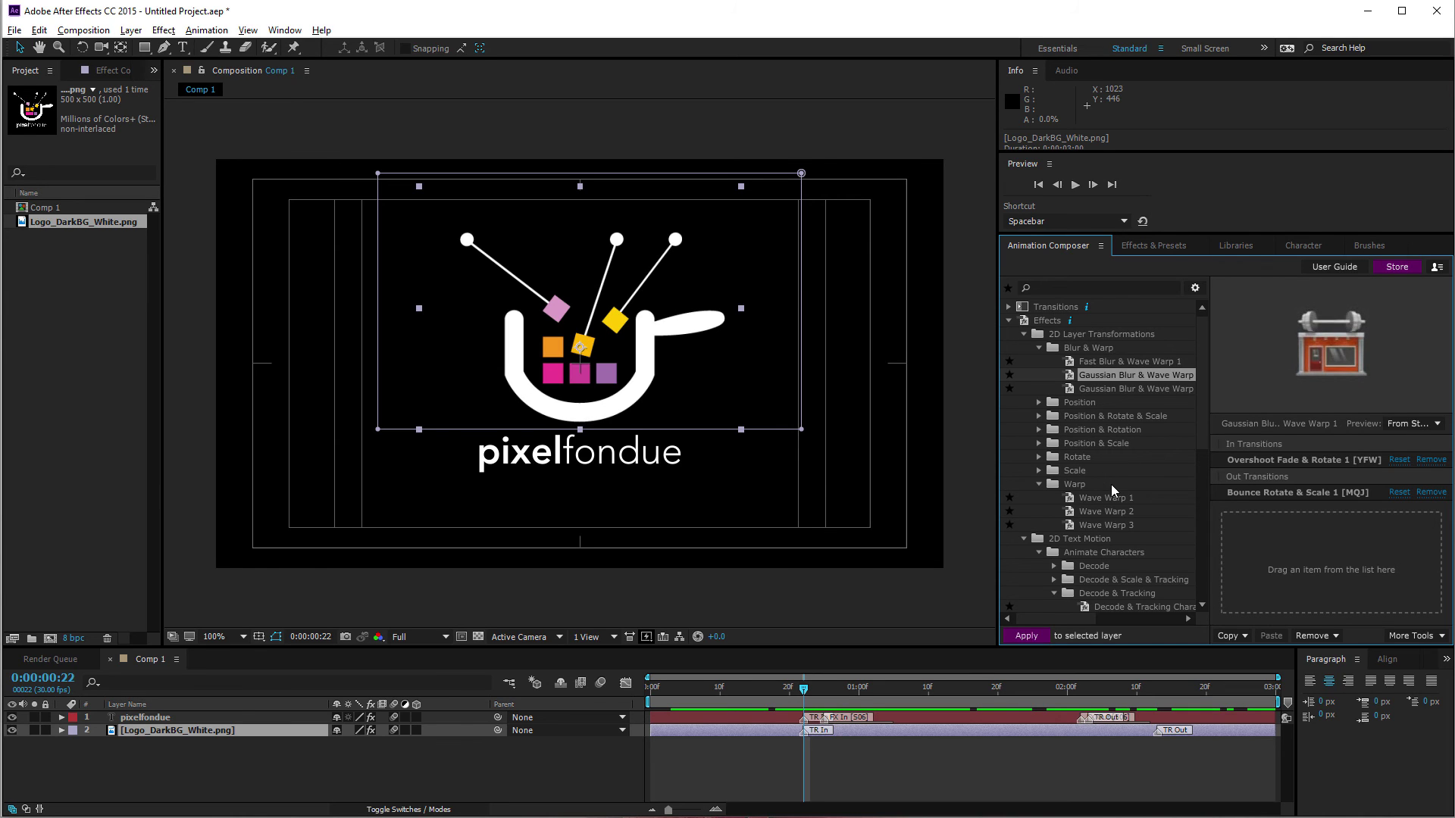
pyautogui.click(1039, 443)
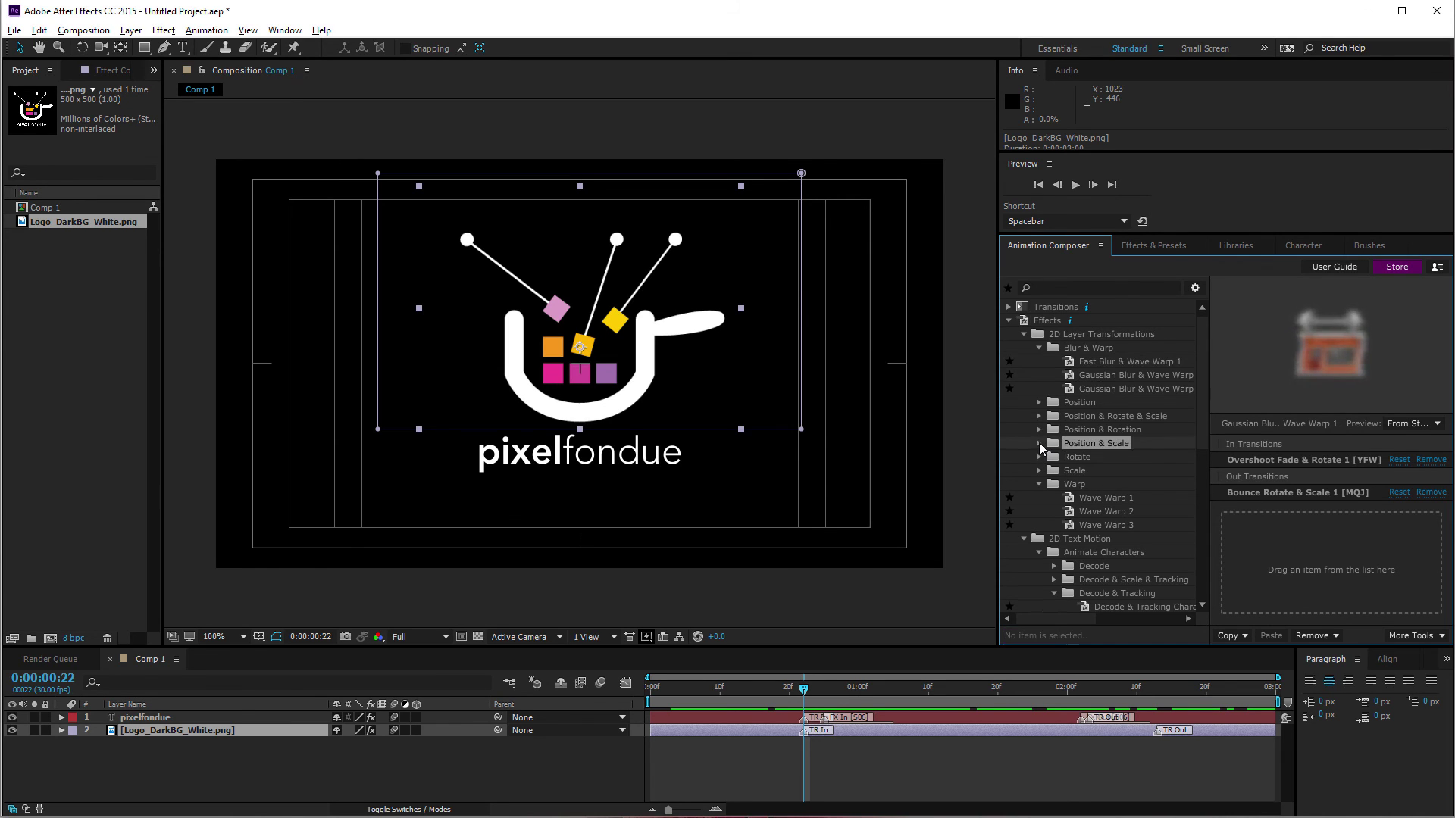
pyautogui.click(1097, 457)
pyautogui.click(1116, 553)
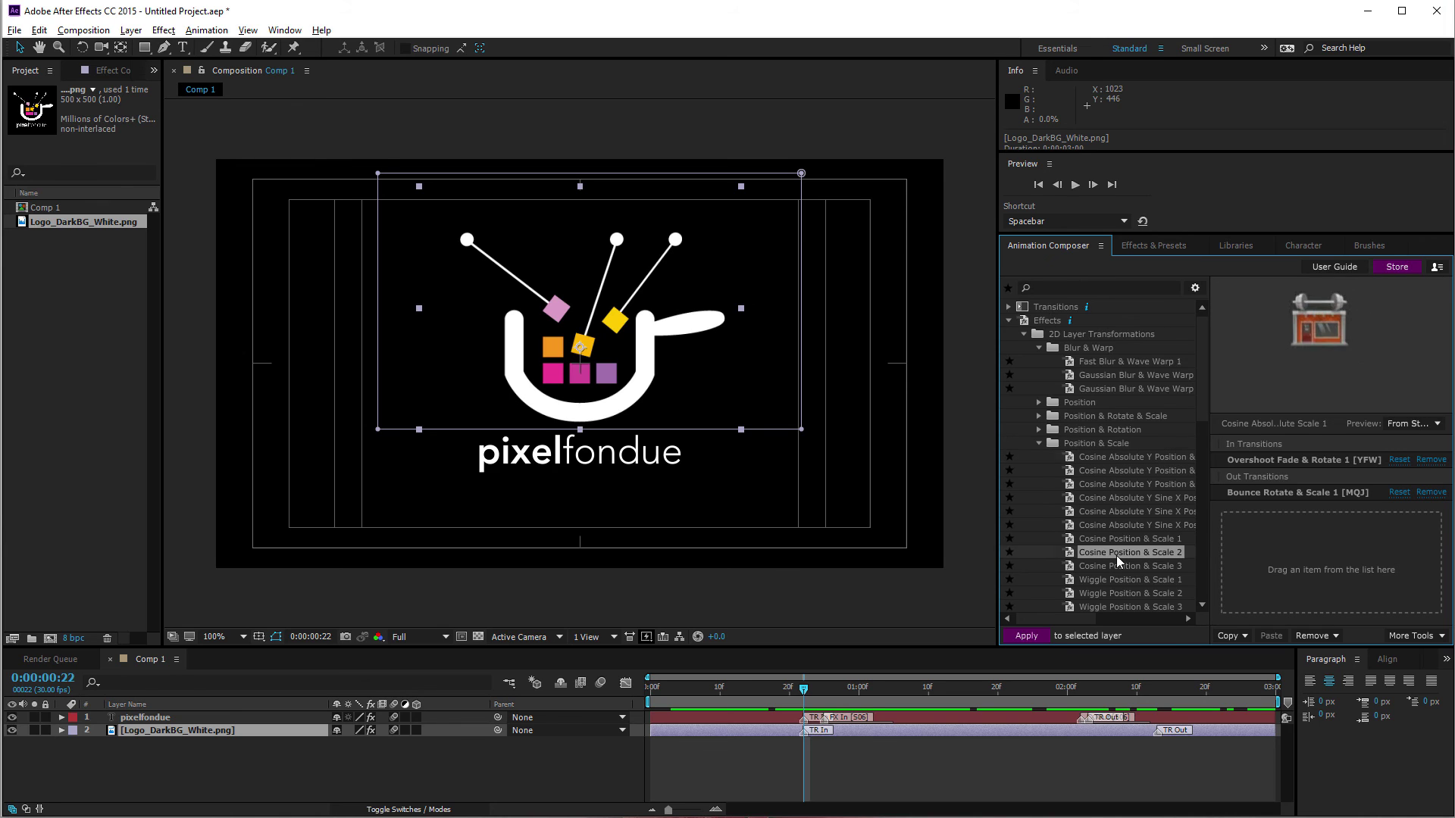
# Apply the Wiggle Position & Scale 1 effect to the Logo_DarkBG_White.png layer.
pyautogui.scroll(-1, 1117, 547)
pyautogui.click(1111, 543)
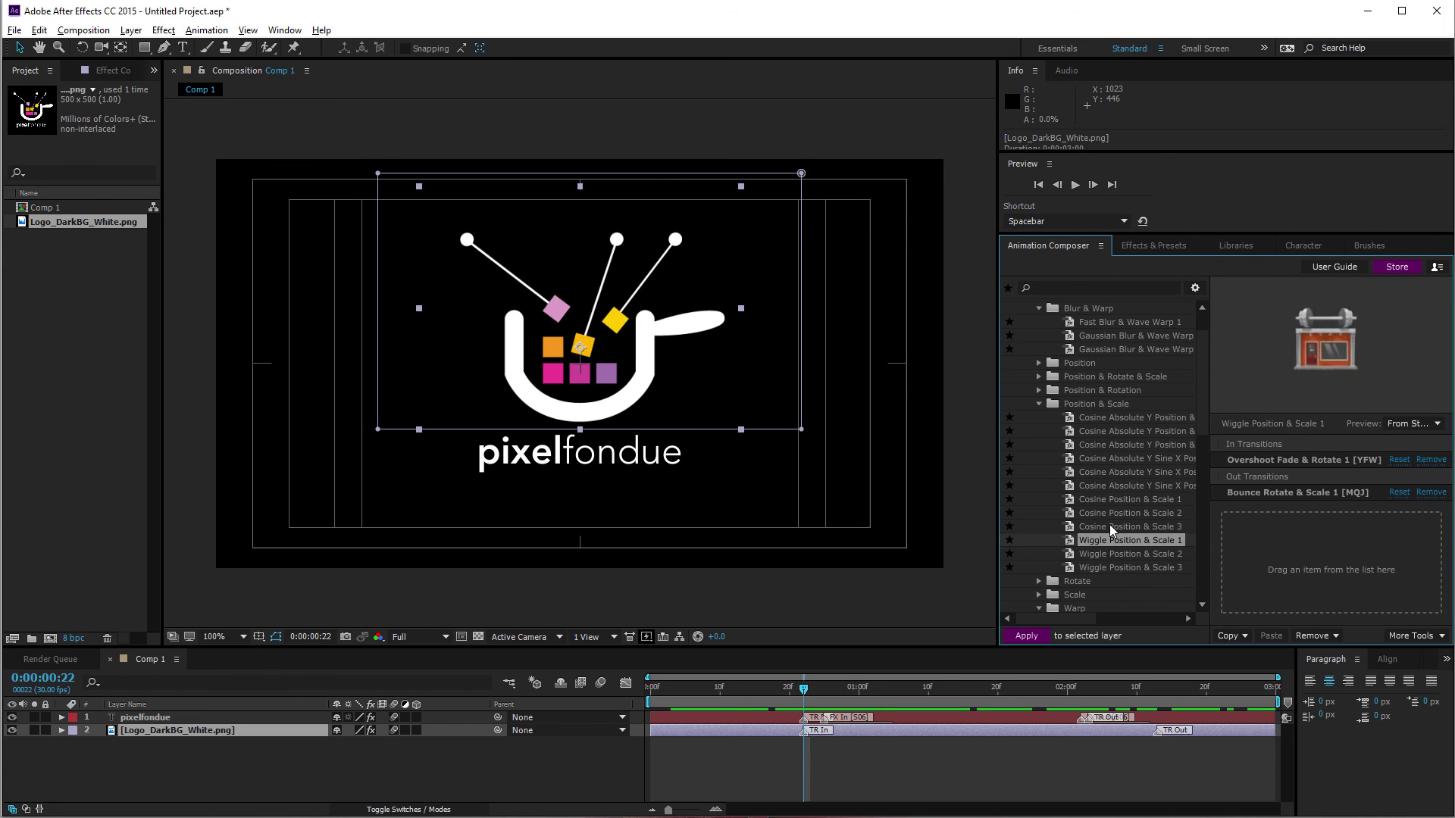
pyautogui.moveTo(1113, 539); pyautogui.dragTo(1329, 536)
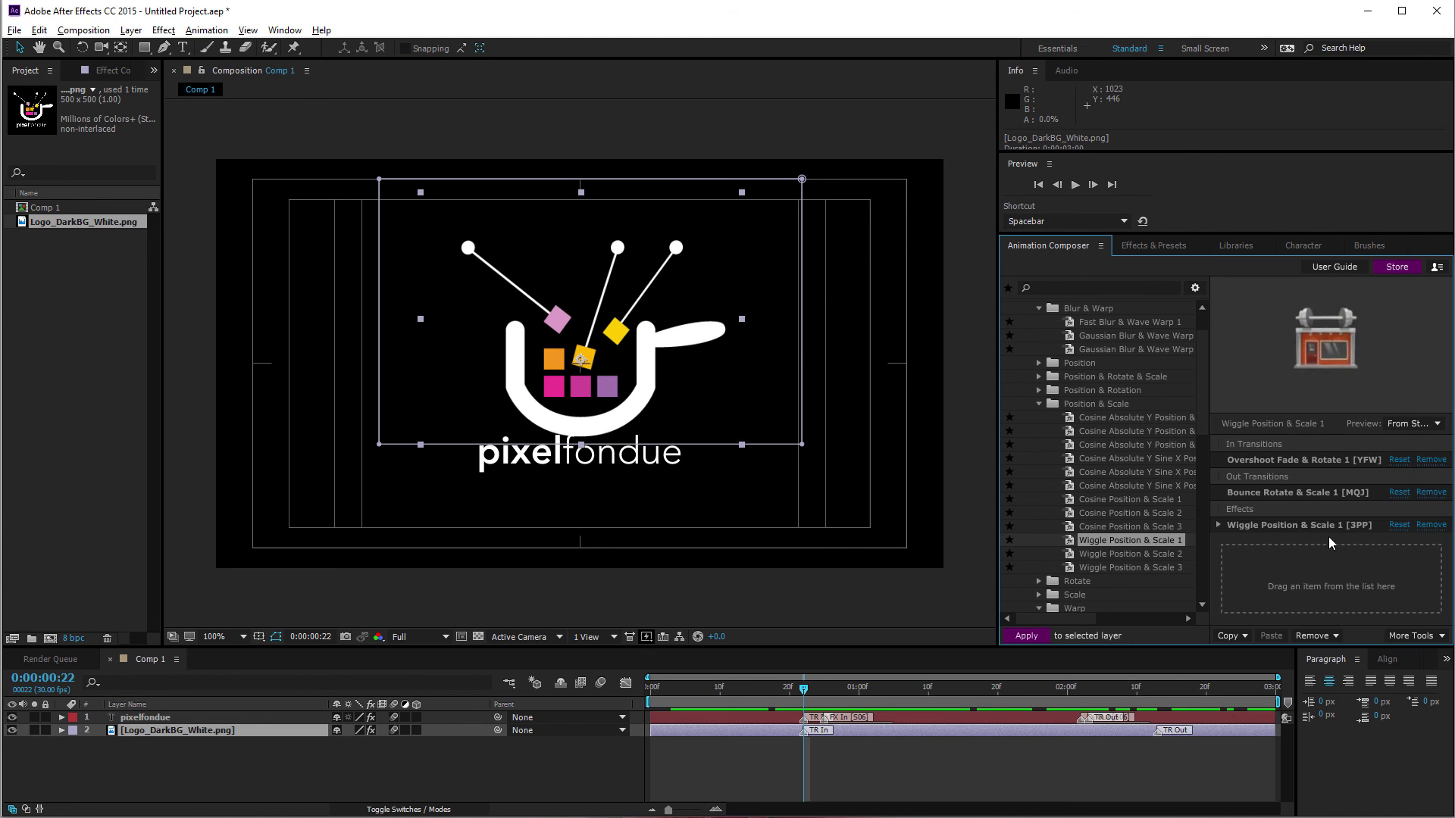
# Add a Start (in) marker to the logo's Wiggle Position & Scale 1 effect at 0:00:00:26.
pyautogui.click(830, 687)
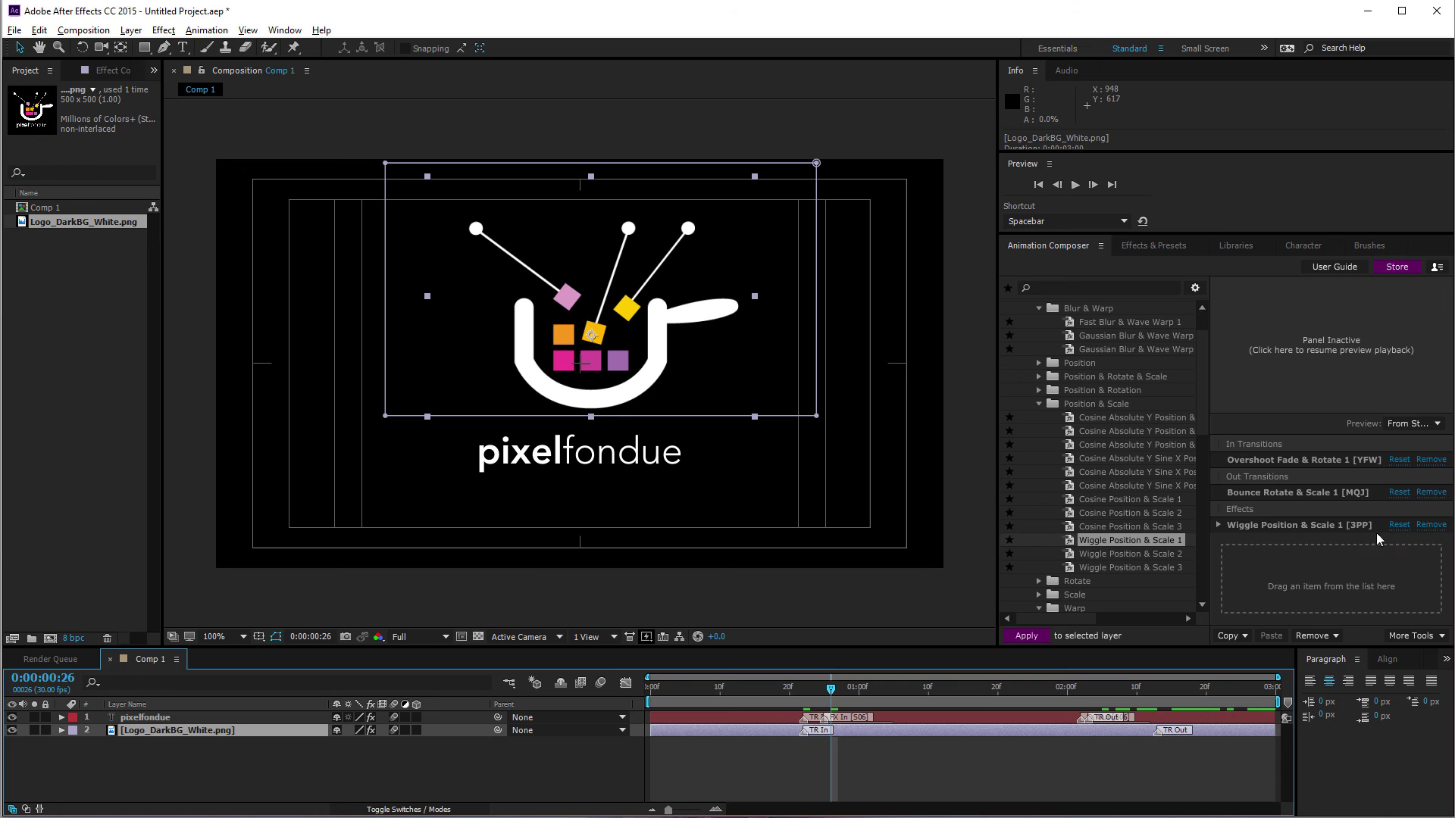
pyautogui.click(1220, 526)
pyautogui.click(1388, 545)
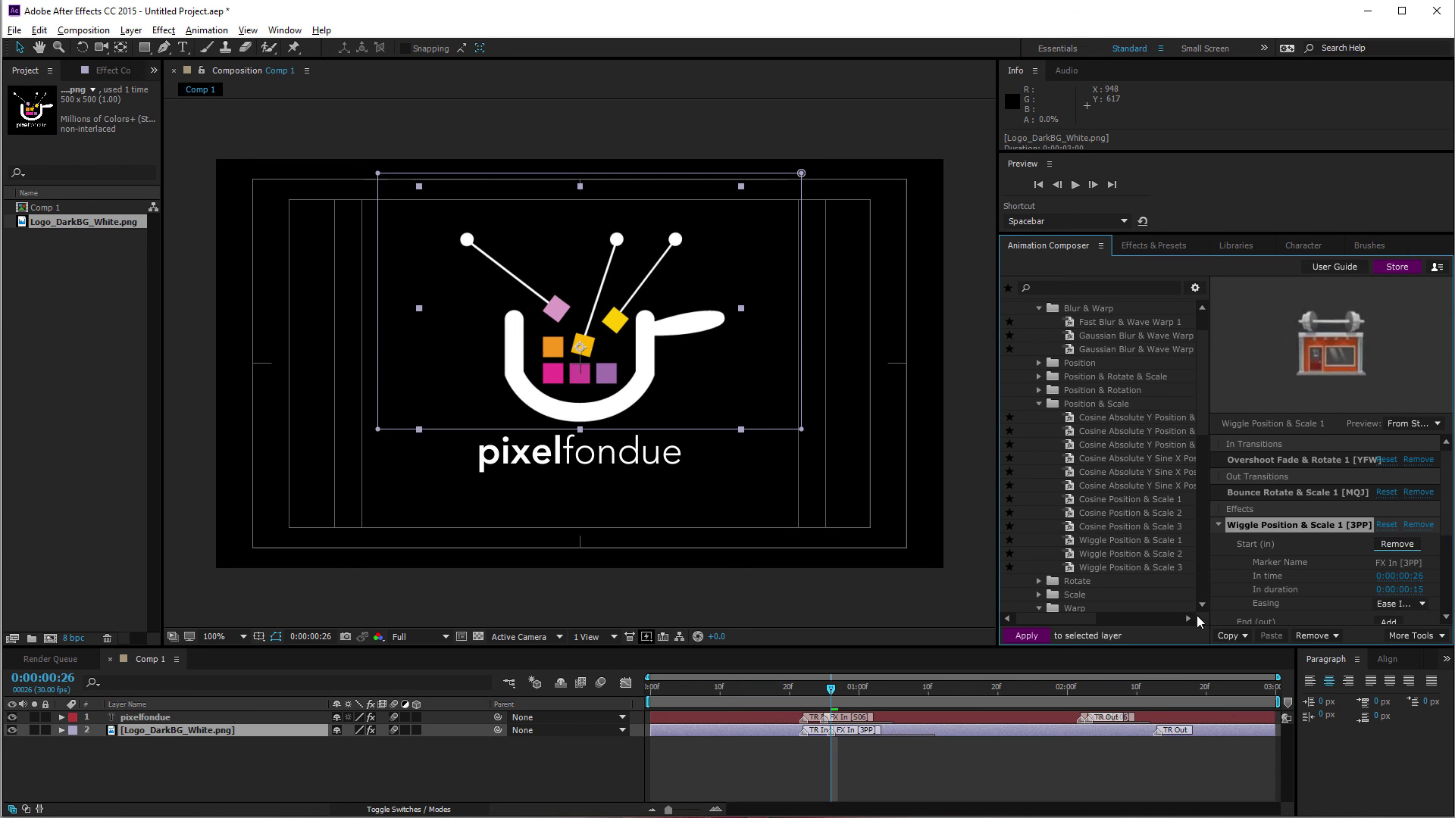
# Add an End (out) marker to the logo's Wiggle Position & Scale 1 effect at 0:00:02:10.
pyautogui.press('space')
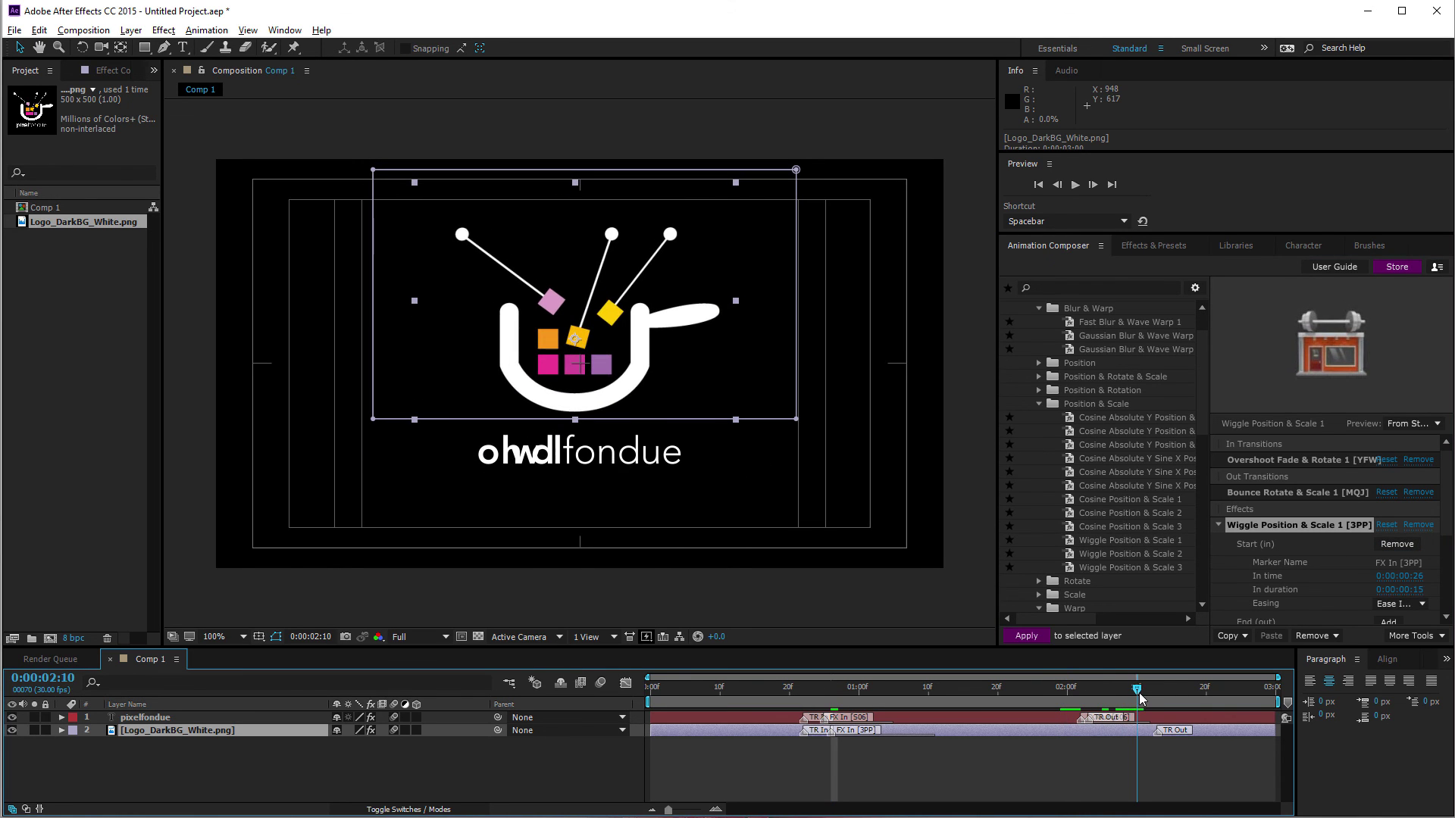
pyautogui.press('space')
pyautogui.scroll(-1, 1379, 544)
pyautogui.click(1390, 584)
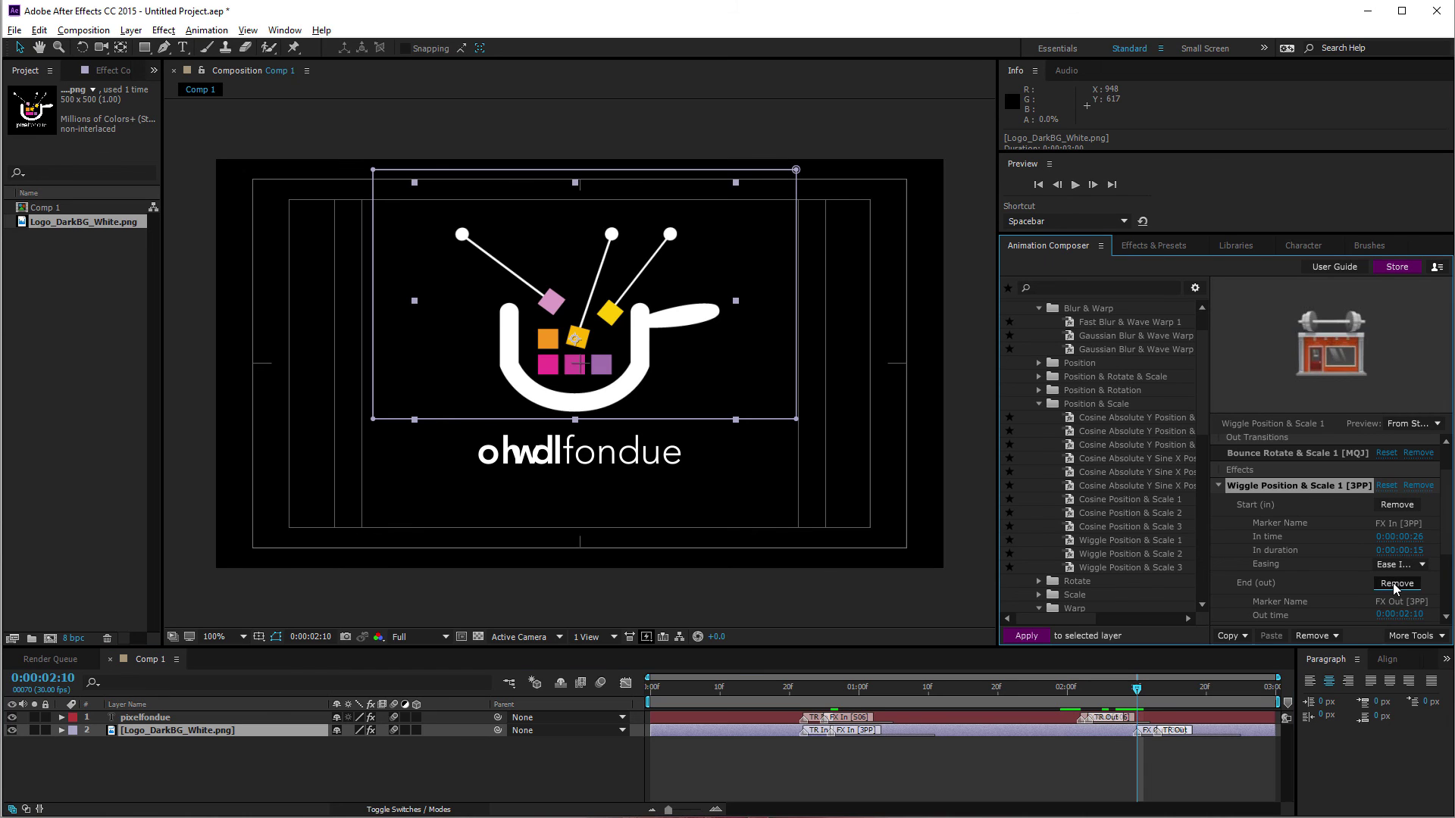
# Set the Start (in) easing of the logo's Wiggle Position & Scale 1 effect to Ease In Bounce, and collapse the effect's settings.
pyautogui.scroll(-2, 1396, 546)
pyautogui.click(1421, 487)
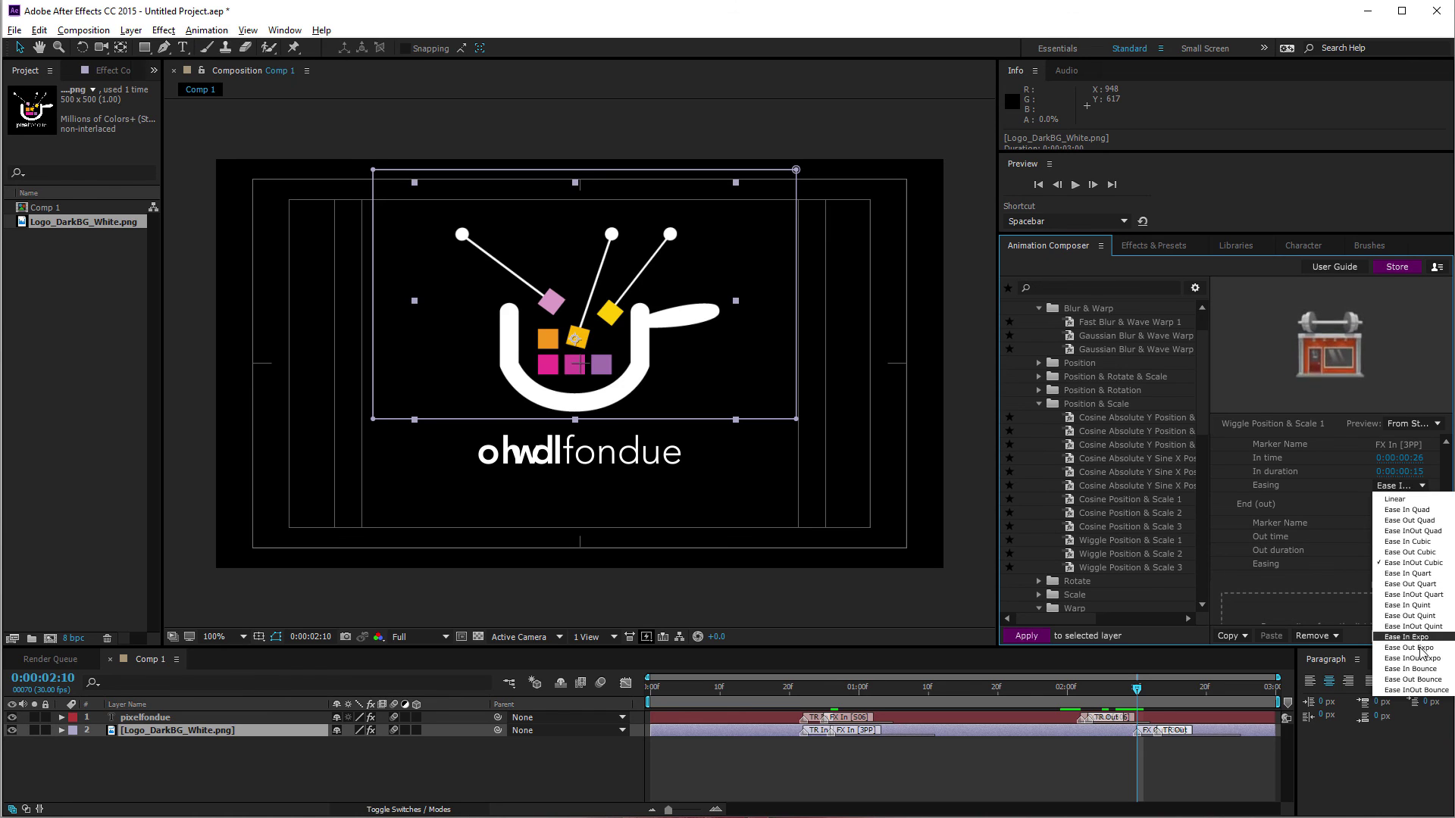
pyautogui.click(1424, 670)
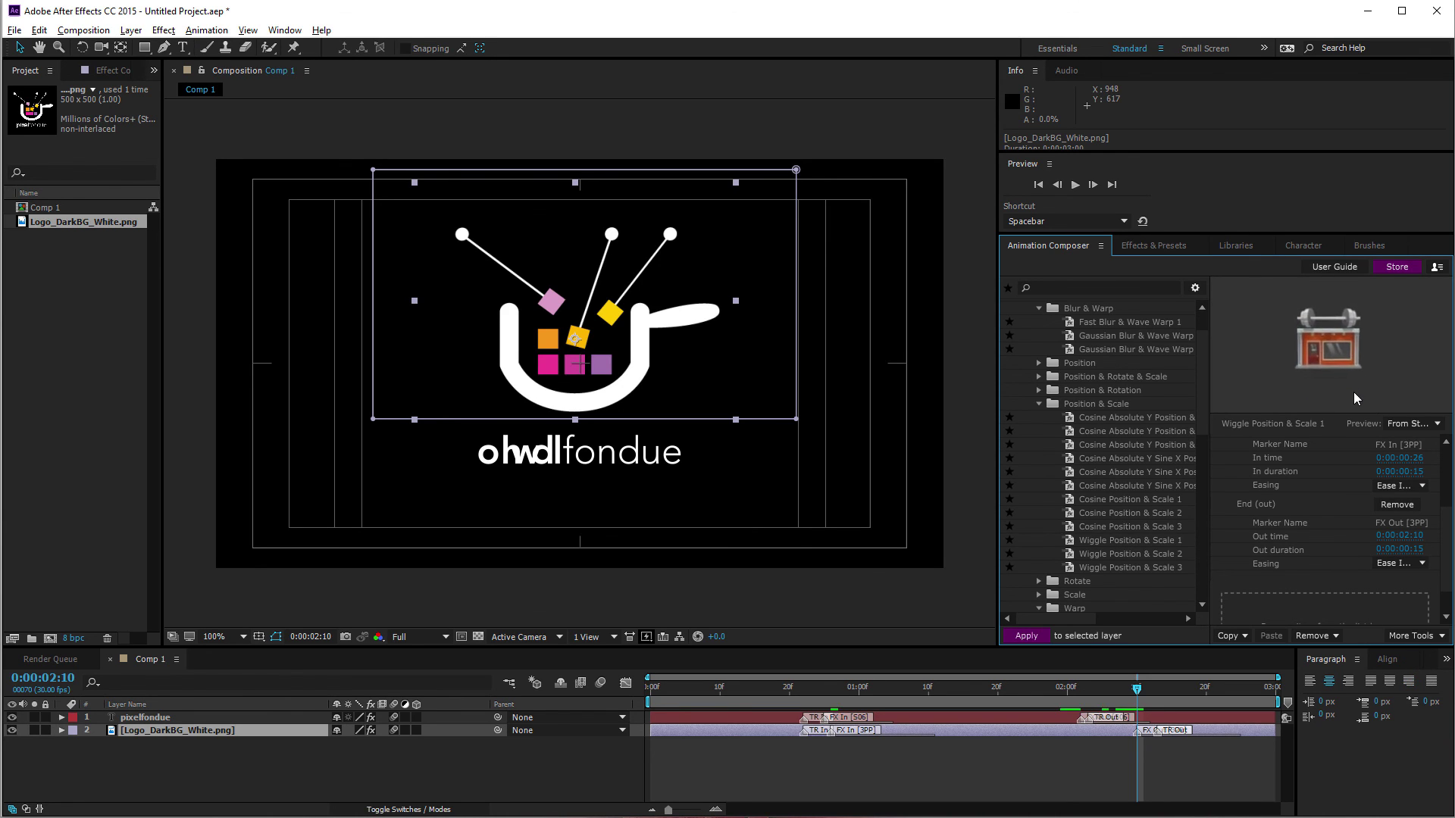
pyautogui.scroll(3, 1288, 535)
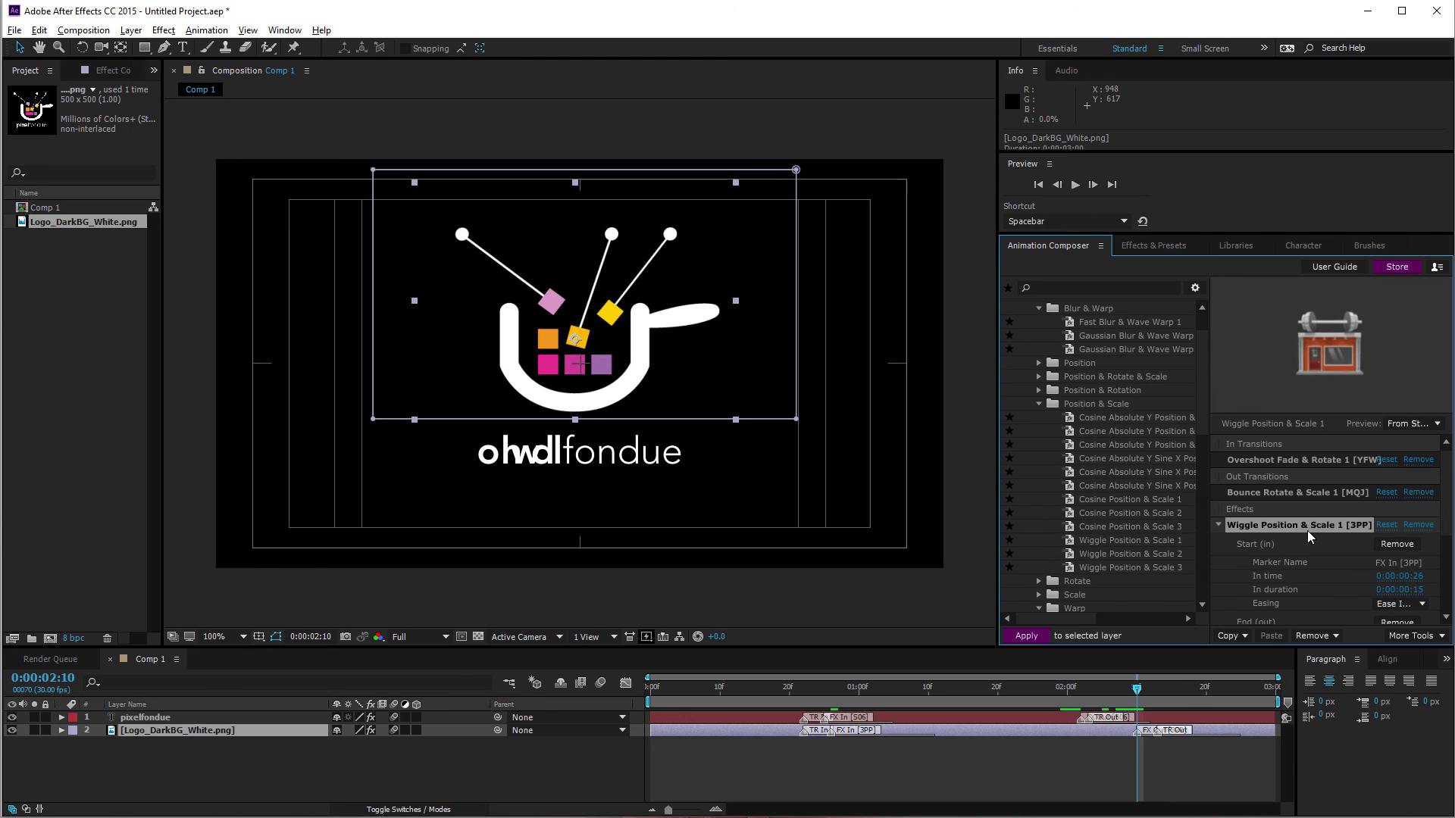
pyautogui.click(1218, 524)
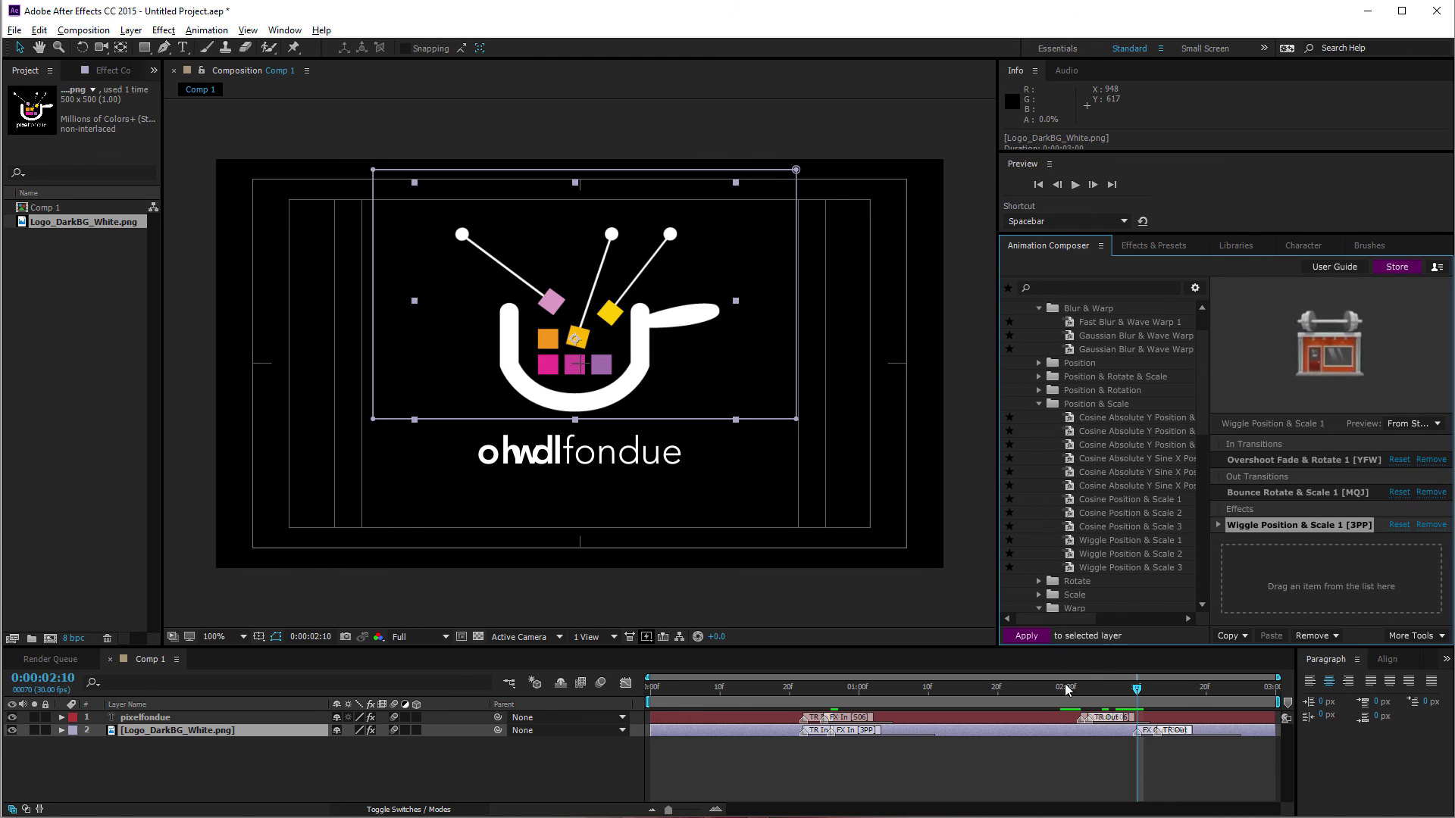
# Return to 0:00:00:00, deselect the logo layer and enable motion blur for the composition.
pyautogui.press('Home')
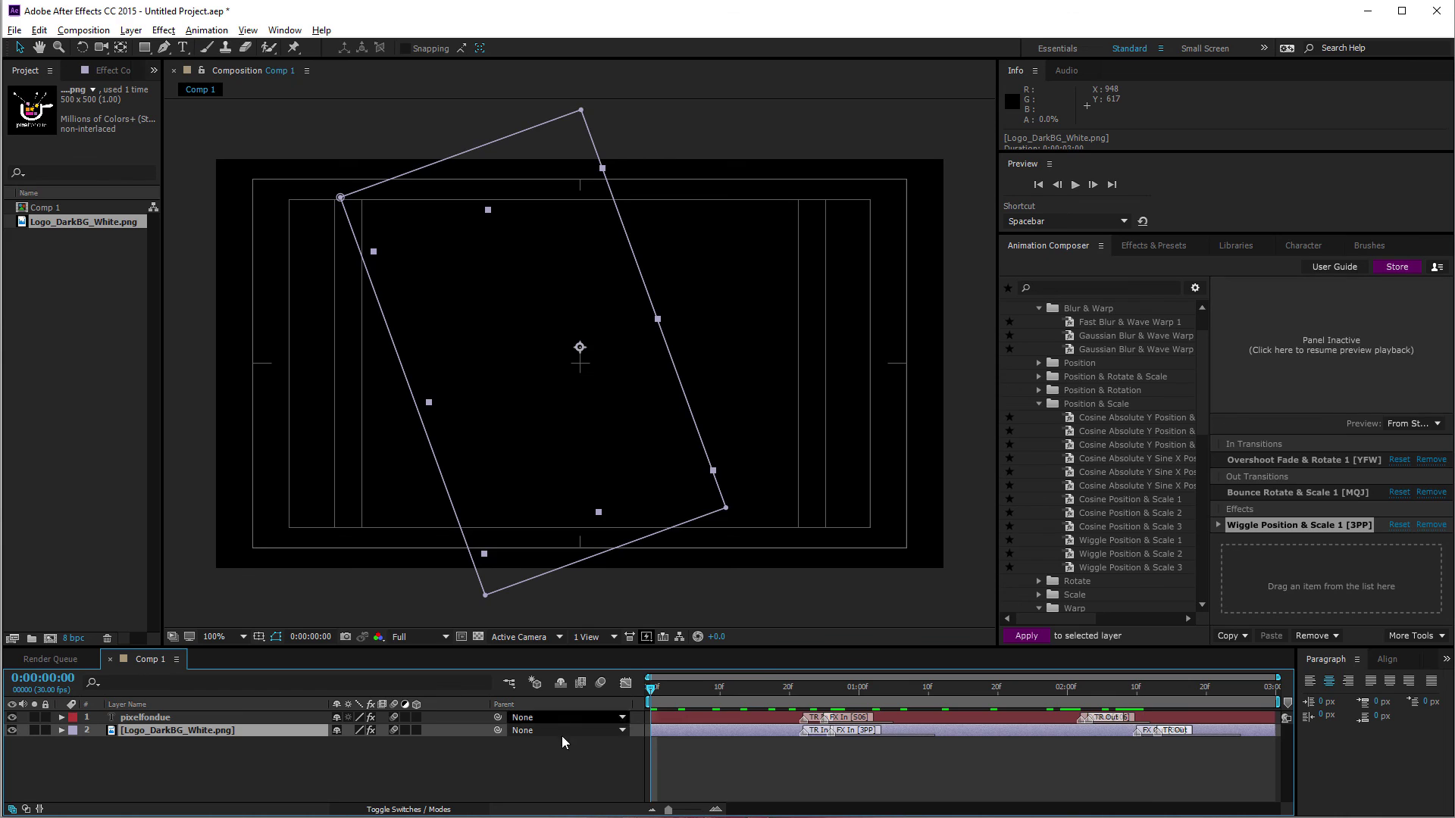
pyautogui.click(557, 759)
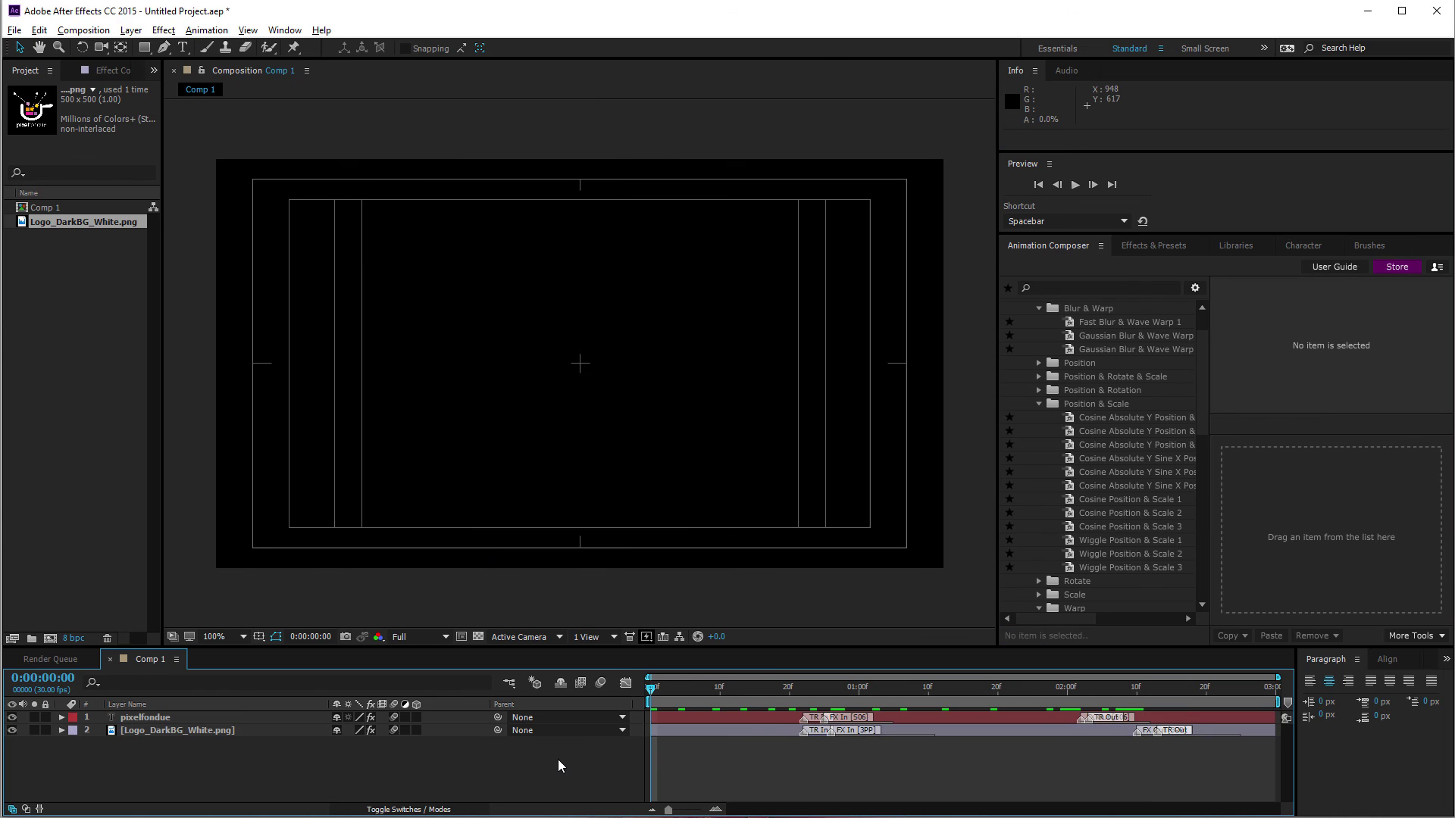
pyautogui.click(599, 682)
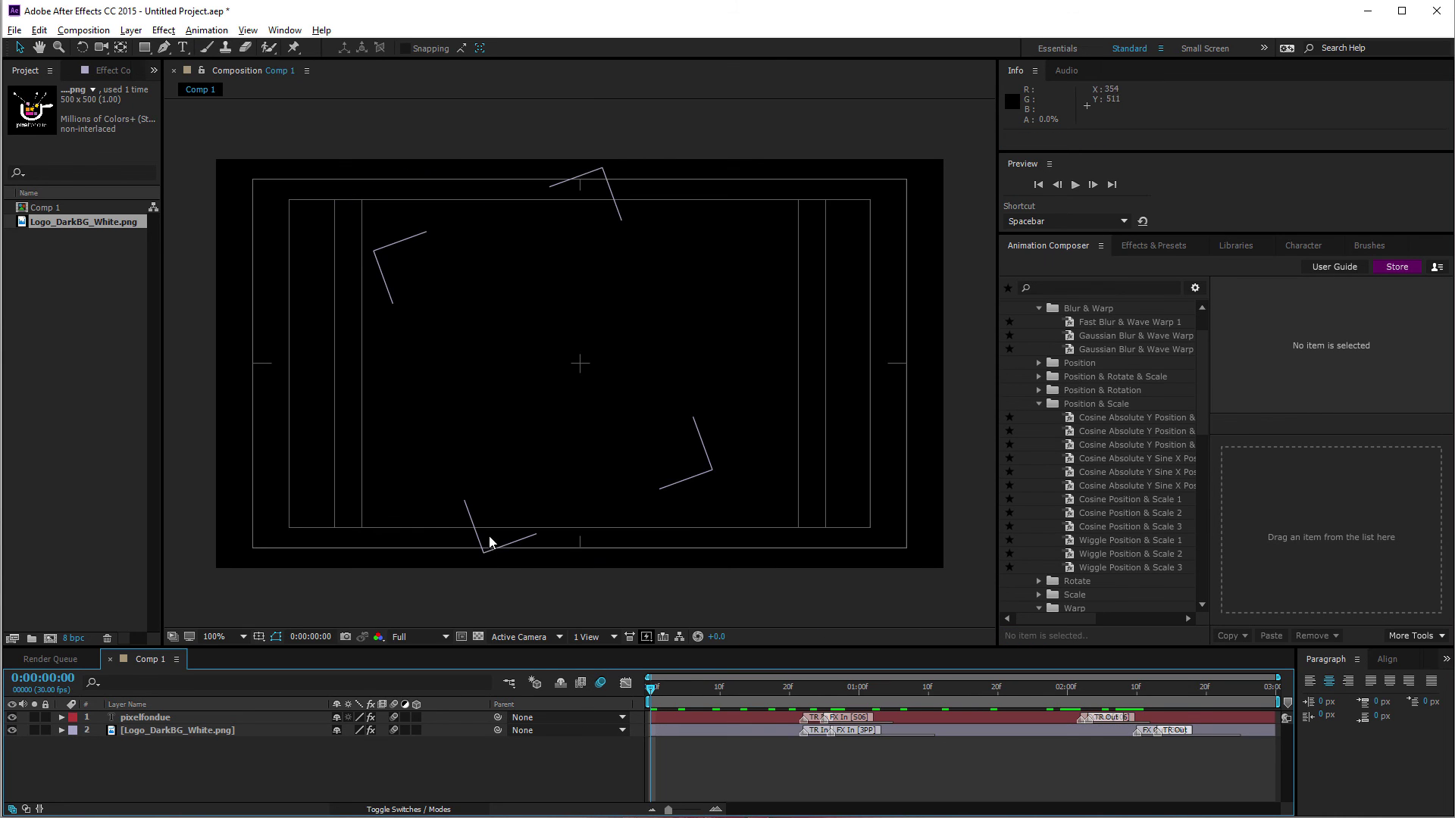
# Hide the title/action safe guides and play back Comp 1 from the start.
pyautogui.press("'")
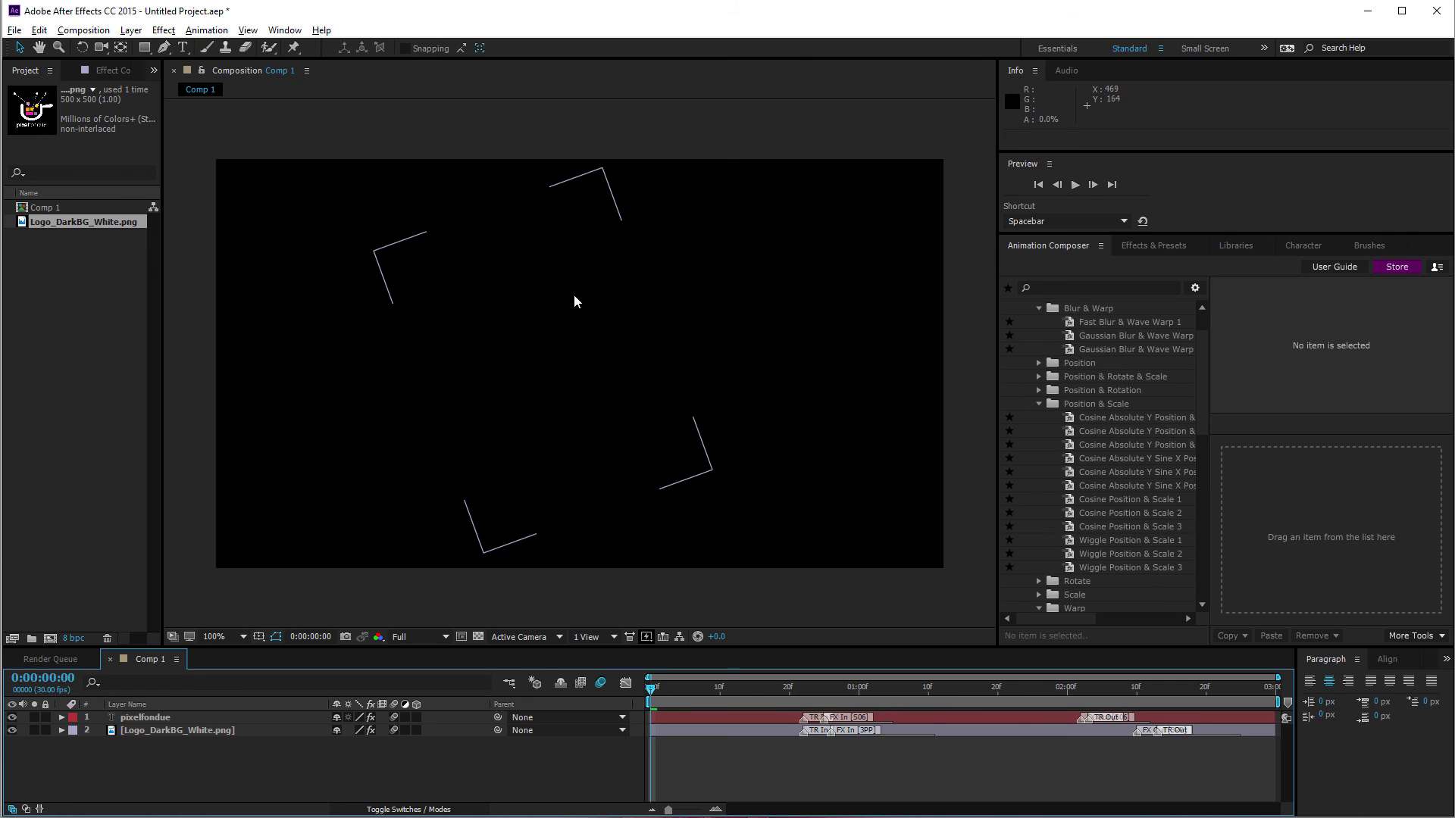
pyautogui.moveTo(692, 683); pyautogui.dragTo(601, 694)
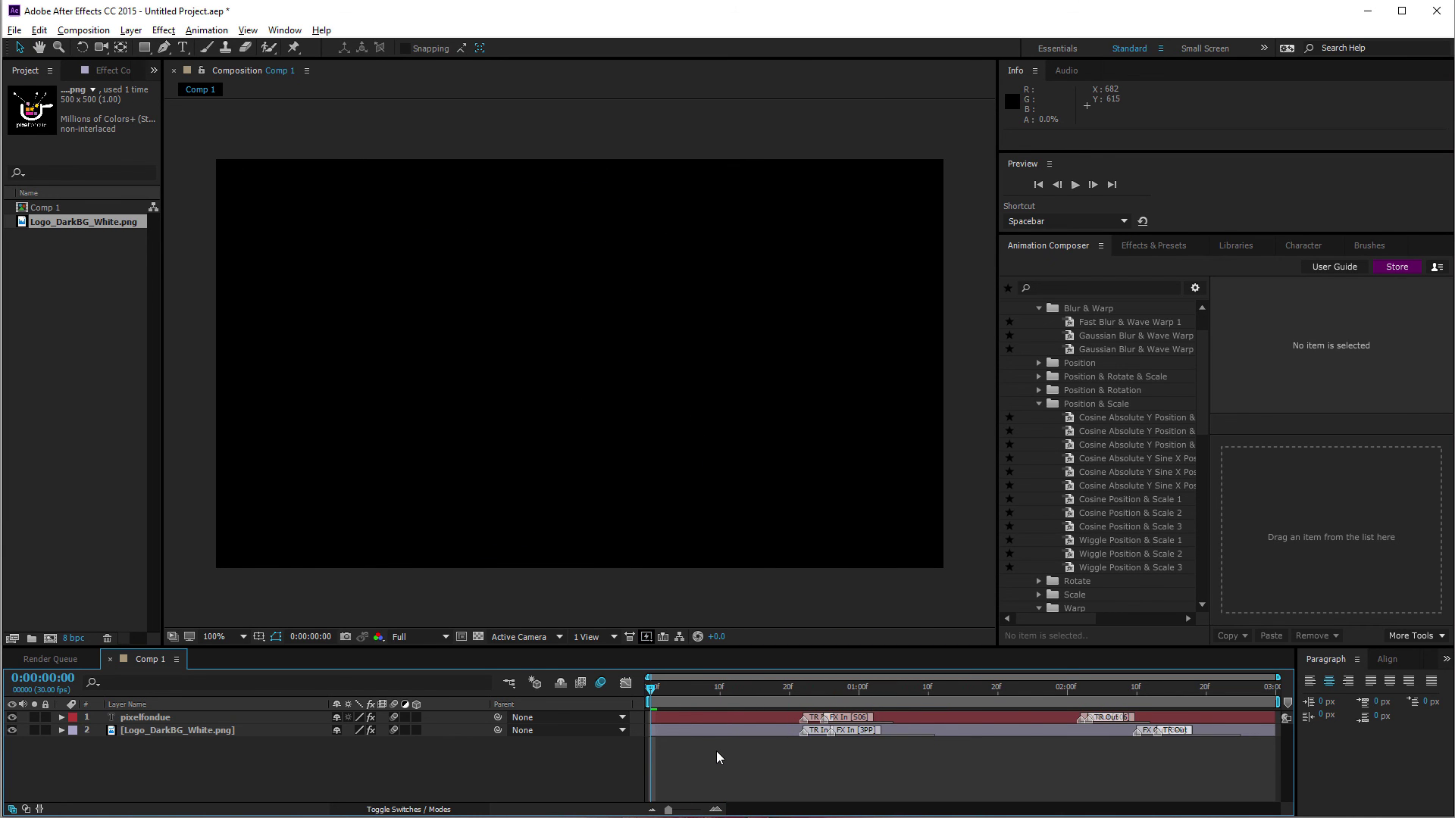
pyautogui.press('space')
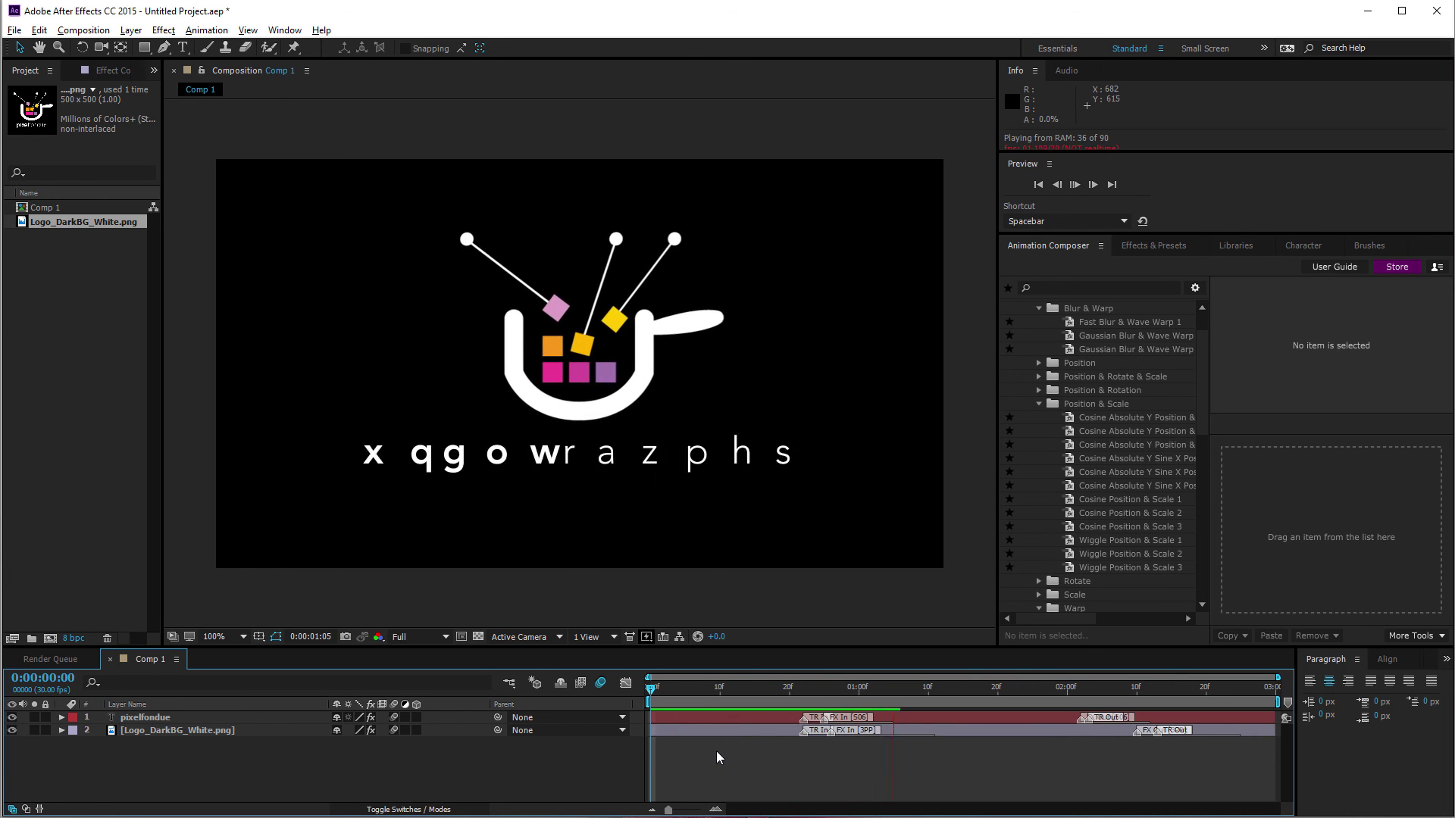